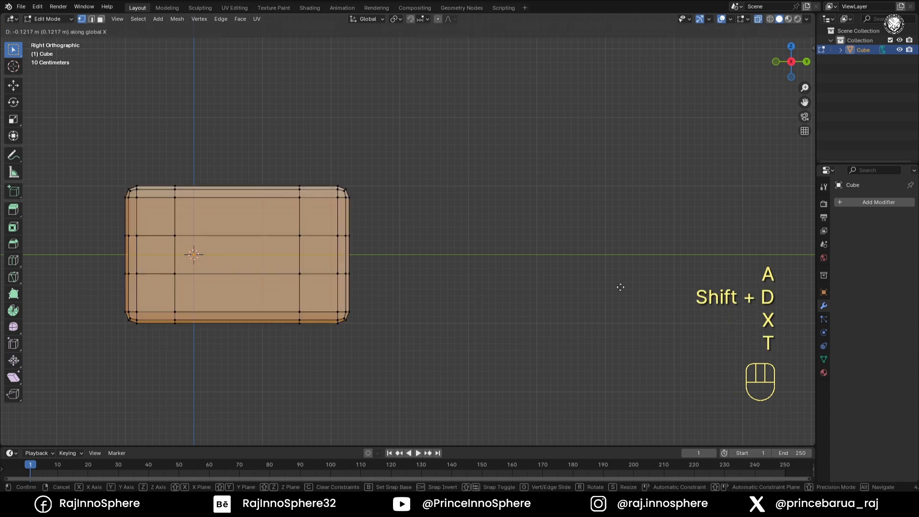
- Duplicate the whole block about 3.3 m along Y and place the copy beside the original with a thin gap
key("y")
left_click(571, 300)
key("alt+z")
mouse_move(459, 257)
middle_mouse_down("ctrl")
mouse_move(458, 269)
mouse_move(461, 255)
middle_mouse_up("ctrl")
middle_click_drag(461, 255, 420, 264, "shift")
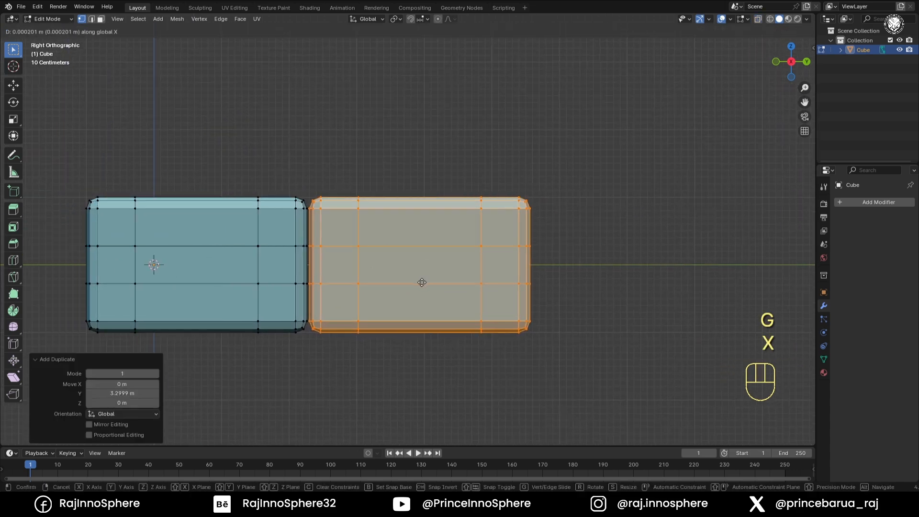
key("y")
left_click(420, 282)
- Shorten the second block by moving its far-end vertices about -1.23 m along Y
key("1")
key("alt+z")
left_click_drag(449, 162, 613, 365)
key("g")
key("x")
key("y")
left_click(487, 338)
key("alt+z")
middle_click_drag(487, 338, 494, 299)
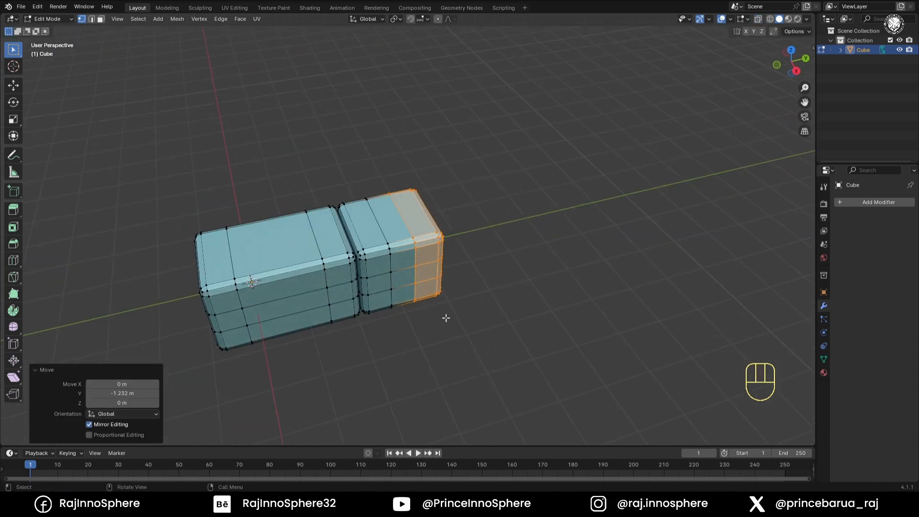
- Duplicate the shortened block about 2.14 m along Y and nudge the copy close to its neighbour
left_click(479, 280)
key("KP_3")
middle_click_drag(480, 256, 480, 268, "ctrl")
key("g")
key("y")
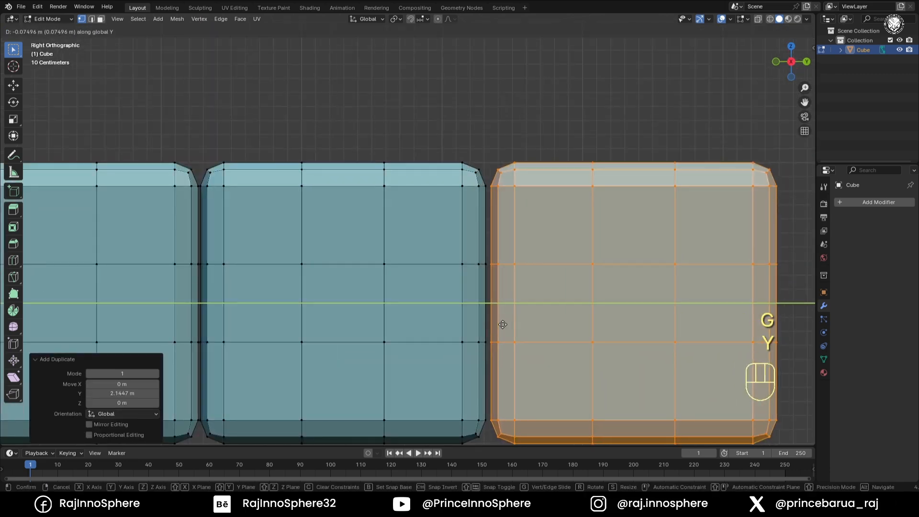
left_click(503, 324)
- Move the third block's far-end vertices about 0.34 m along Y
key("1")
key("alt+z")
left_click_drag(391, 147, 533, 381)
key("g")
key("y")
left_click(492, 318)
middle_click_drag(432, 279, 435, 298, "ctrl")
key("alt+z")
middle_click_drag(484, 279, 488, 326)
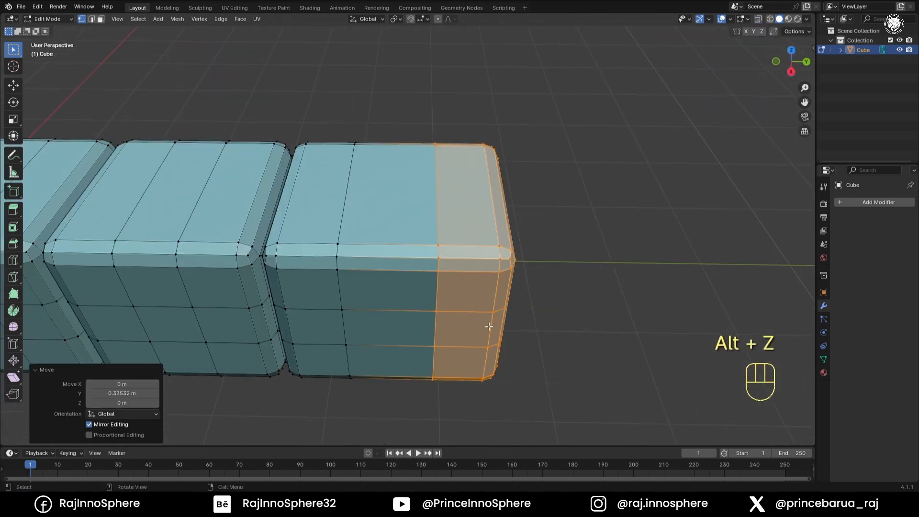
- Narrow the third block by pulling its far end back along Y, moving the end edges about -0.68 m
key("g")
key("y")
left_click(415, 306)
key("2")
key("alt+z")
left_click_drag(383, 121, 500, 400)
key("alt+z")
key("g")
key("y")
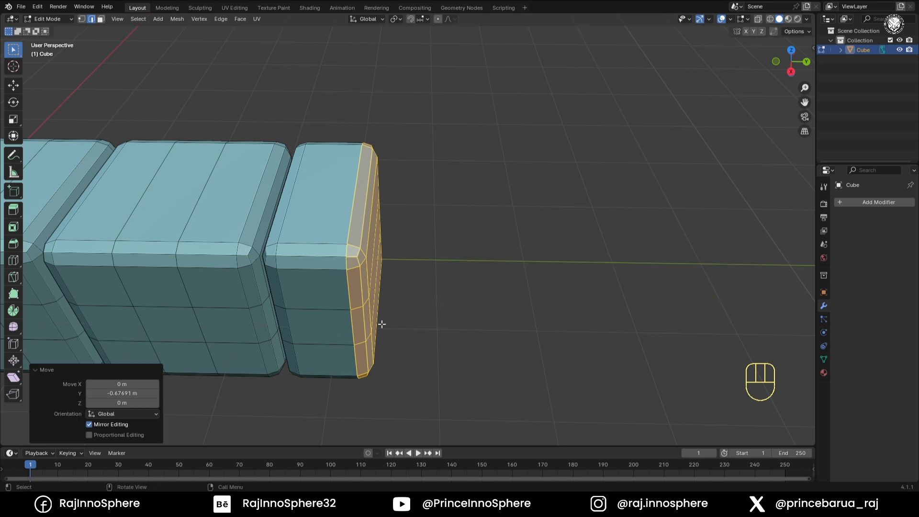
- Duplicate the narrow block along Y and rotate the copy 90° about X
key("shift+d")
key("y")
left_click(446, 329)
key("r")
key("x")
key("KP_9")
key("KP_0")
left_click(441, 324)
- Place the rotated block low beside the narrow block and duplicate it directly above along Z
key("KP_3")
key("g")
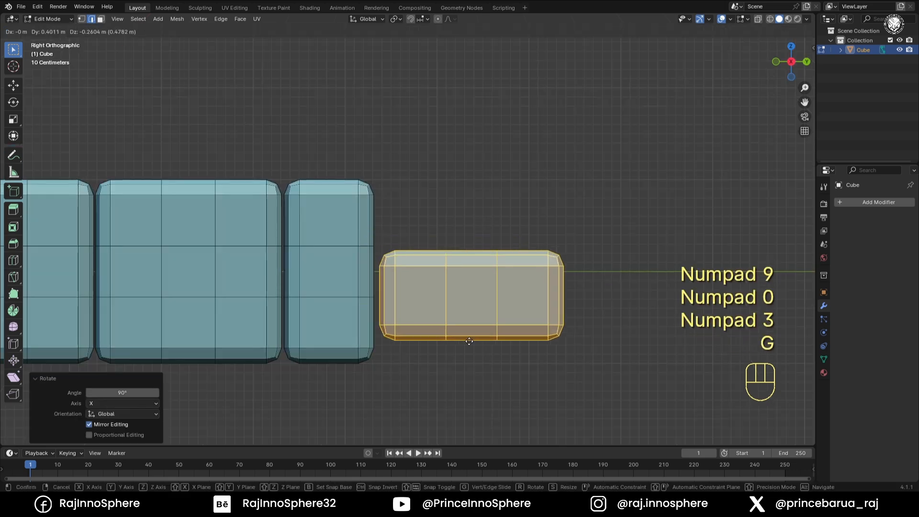
left_click(464, 360)
key("shift+d")
middle_click_drag(462, 280, 431, 316, "ctrl")
key("g")
key("z")
- Try to move the lower stacked block's top vertices along Z to adjust the gap between the two blocks
key("alt+a")
key("1")
key("alt+z")
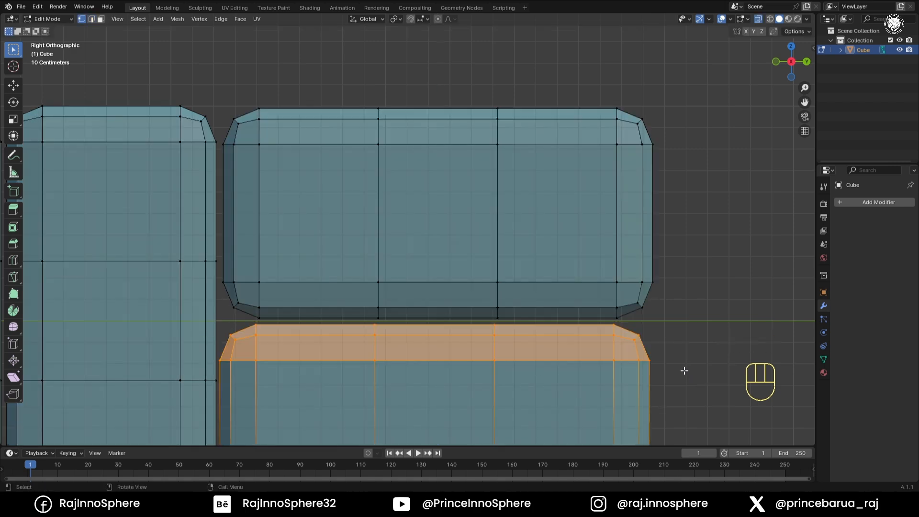
key("g")
key("z")
left_click(686, 333)
left_click(685, 332)
middle_click_drag(685, 332, 199, 305, "ctrl")
key("ctrl+z")
key("ctrl+z")
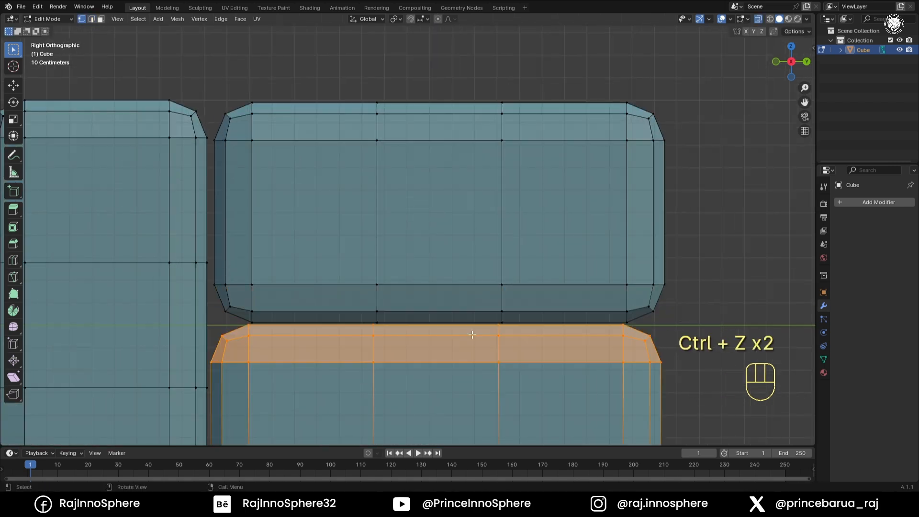
- Adjust the lower stacked block's top vertices along Z, then move the seam between both blocks down about 0.15 m
key("g")
key("z")
left_click_drag(173, 280, 714, 381)
key("g")
key("z")
middle_click_drag(529, 232, 550, 297, "ctrl")
key("g")
key("z")
key("alt+z")
scroll(598, 277, "down", 3)
middle_click_drag(598, 276, 488, 306, "shift")
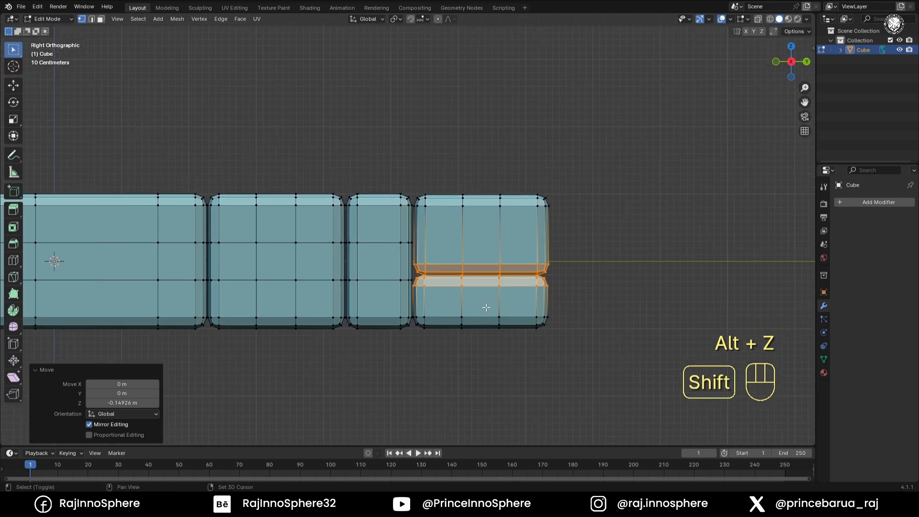
- Duplicate the narrow block to the far end of the row beyond the stacked blocks, and return to Object Mode
key("l")
key("shift+d")
middle_click_drag(451, 230, 454, 288, "ctrl")
middle_click_drag(454, 287, 490, 338)
key("Tab")
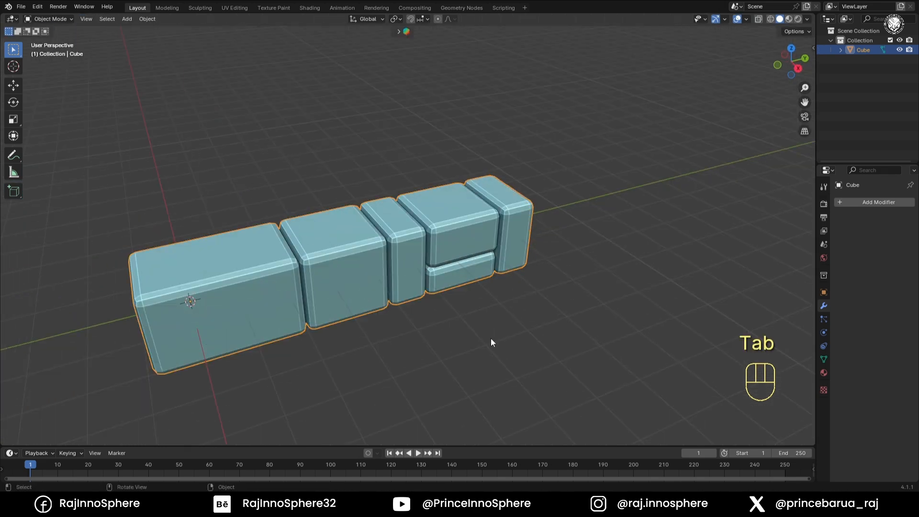
- Add an Array modifier to the block row with relative offset 0 on X and 1 on Y
left_click(849, 199)
left_click(852, 221)
left_click(884, 273)
type("0")
key("Return")
left_click(884, 283)
type("1")
key("Return")
- Add a Simple Deform modifier to the block row and set it to Bend mode
middle_click_drag(402, 191, 528, 259)
left_click_drag(817, 269, 722, 268)
left_click(780, 202)
mouse_move(781, 246)
left_click(726, 332)
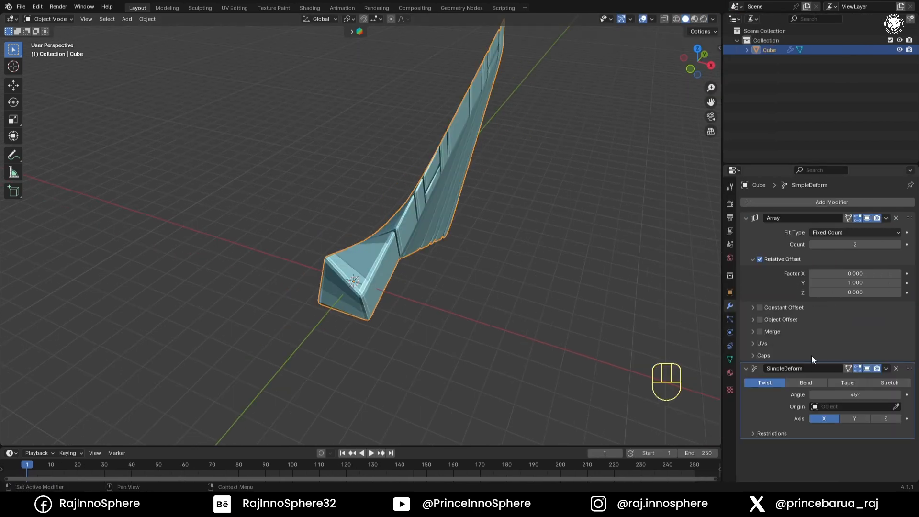
left_click(806, 383)
left_click(880, 418)
- Remove the Array modifier and set the bend axis to Y
left_click(867, 218)
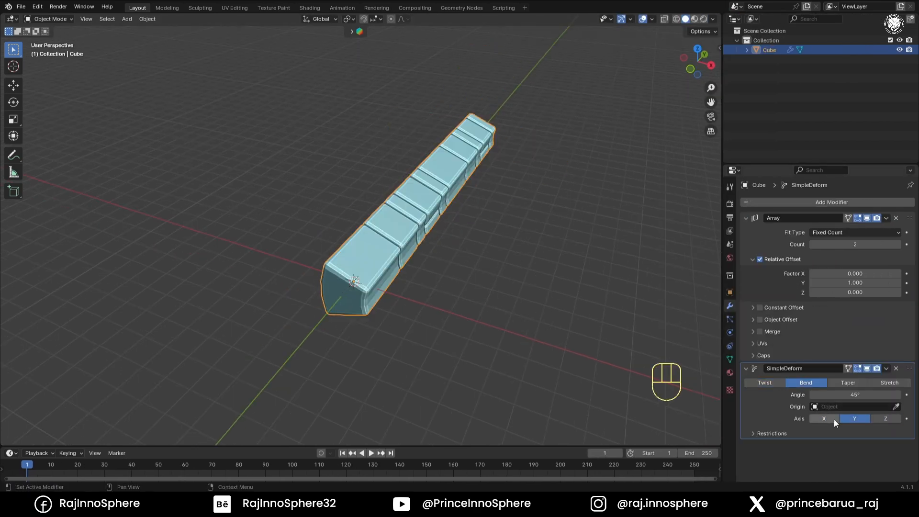
left_click(896, 218)
left_click(854, 269)
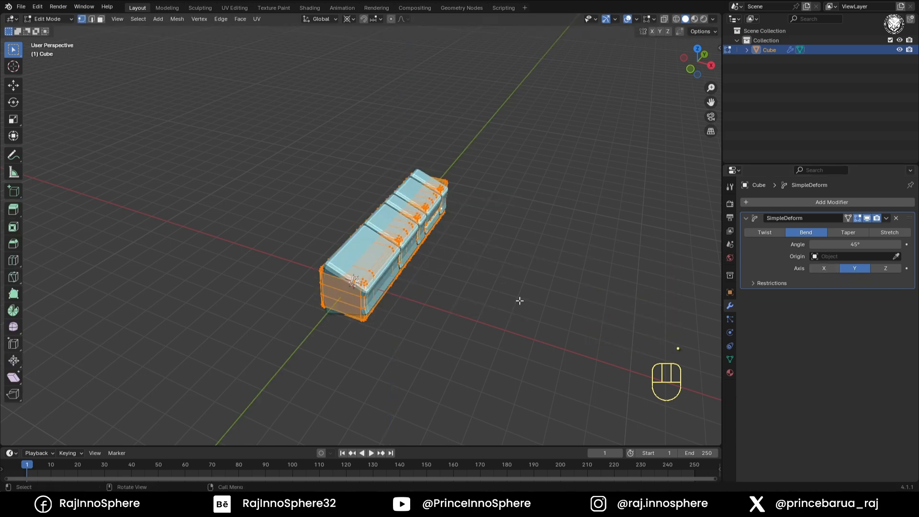
- Rotate the entire mesh 90° about X in Edit Mode
right_click(396, 203)
key("r")
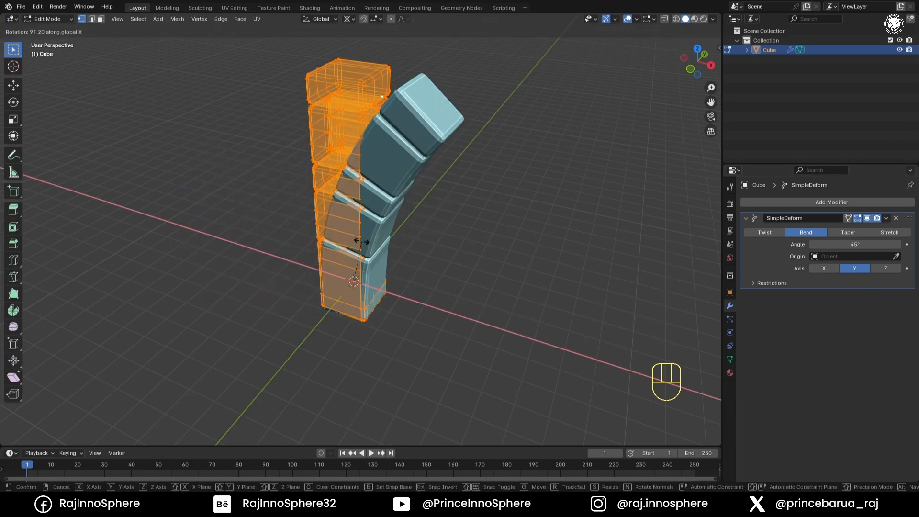
right_click(508, 304)
type("rx90")
left_click(508, 304)
- Rotate the block row object 90° about X in Object Mode
key("Tab")
type("rx90")
left_click(508, 305)
middle_click_drag(508, 304, 531, 297)
middle_click_drag(472, 288, 466, 307, "ctrl")
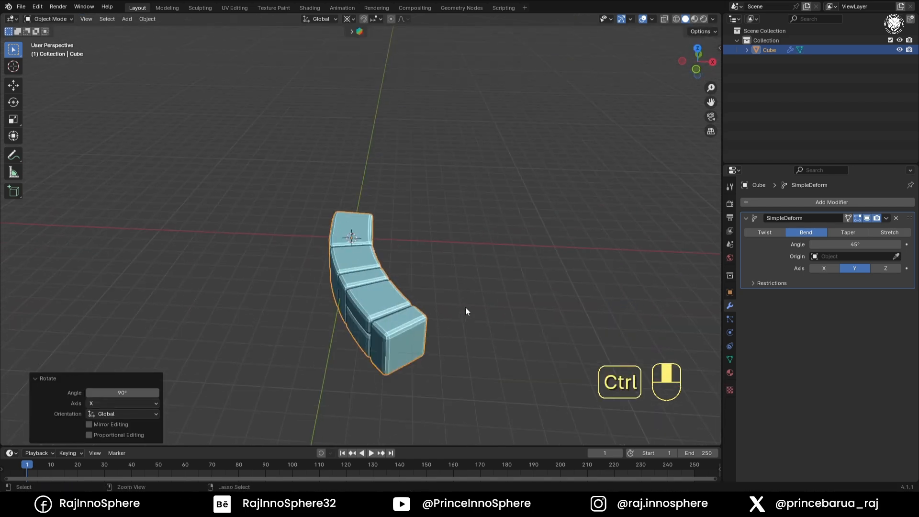
- Add an Array modifier above Simple Deform with relative offset 0 on X and 1 on Z
left_click(844, 202)
left_click(843, 162)
left_click(843, 181)
left_click_drag(909, 296, 909, 208)
double_click(861, 275)
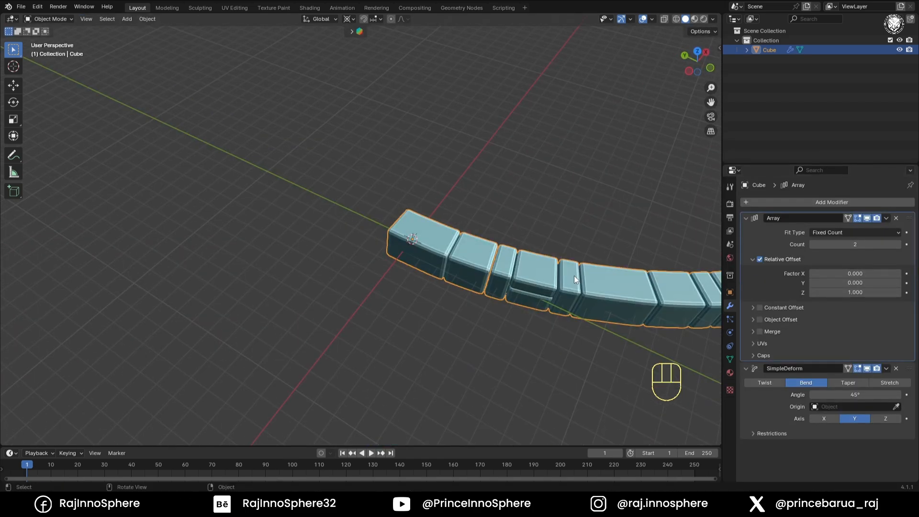
- Set the array count to 3 and the bend angle to 360° to close the blocks into a ring
left_click_drag(856, 396, 856, 396)
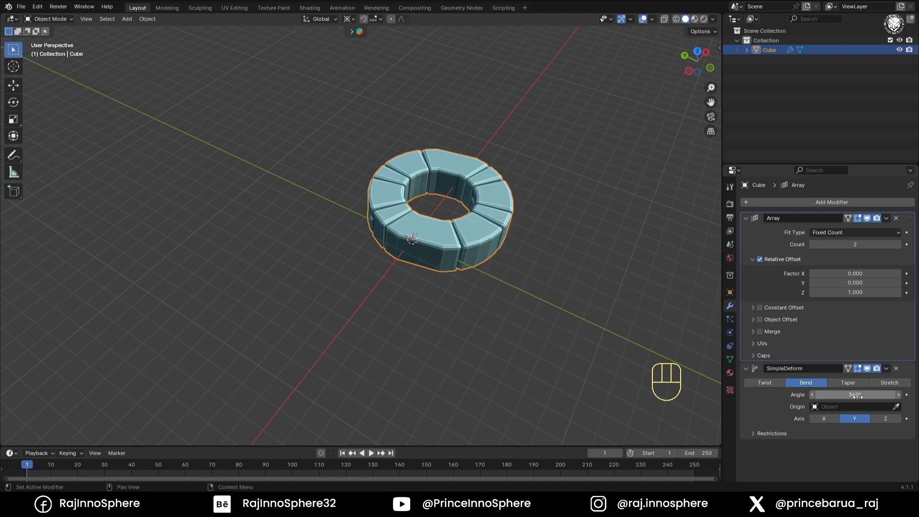
left_click(899, 244)
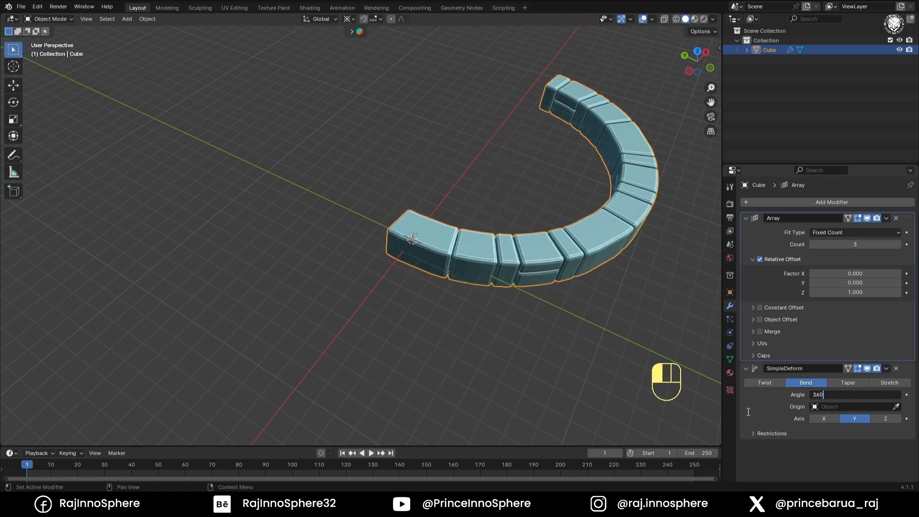
key("Return")
middle_click_drag(484, 287, 522, 268)
- Try to fine-tune the bend angle
left_click_drag(856, 395, 859, 395, "shift")
middle_click_drag(608, 352, 608, 374)
key("ctrl+z")
- Add a single loop cut across the middle of the longest block
middle_click_drag(589, 288, 542, 315, "shift")
key("Tab")
key("ctrl+r")
left_click(401, 355)
key("Tab")
middle_click_drag(556, 367, 557, 338)
key("Tab")
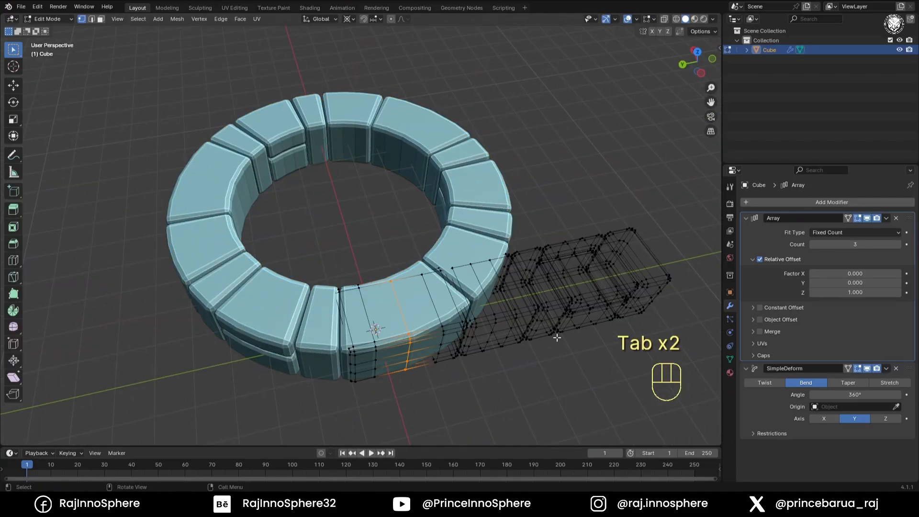
- Turn on edit-mode display for the Simple Deform modifier and undo the single loop cut
left_click(849, 368)
middle_click_drag(478, 354, 412, 338)
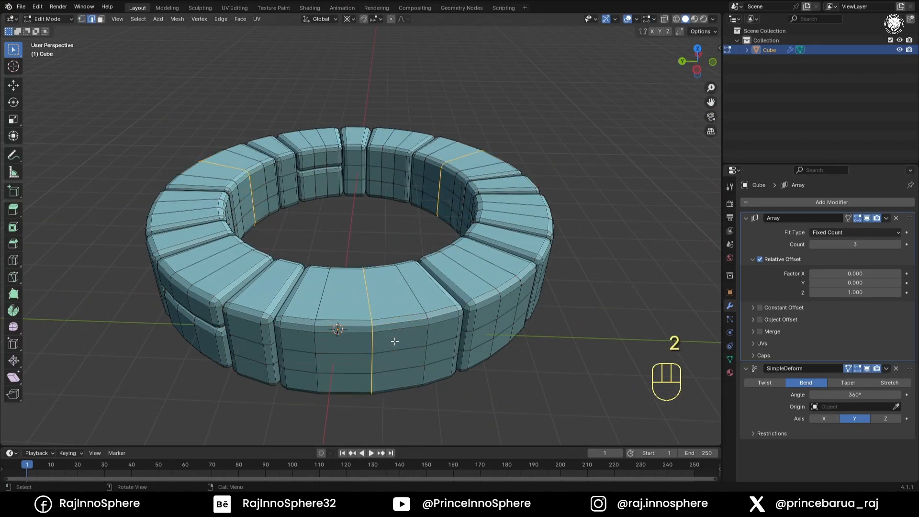
key("ctrl+z")
key("ctrl+z")
key("ctrl+z")
key("ctrl+z")
- Add multiple loop cuts across the longest block, return to Object Mode and deselect the ring
key("ctrl+r")
scroll(377, 332, "up", 1)
left_click(377, 332)
key("Tab")
left_click(616, 213)
middle_click_drag(570, 240, 502, 234)
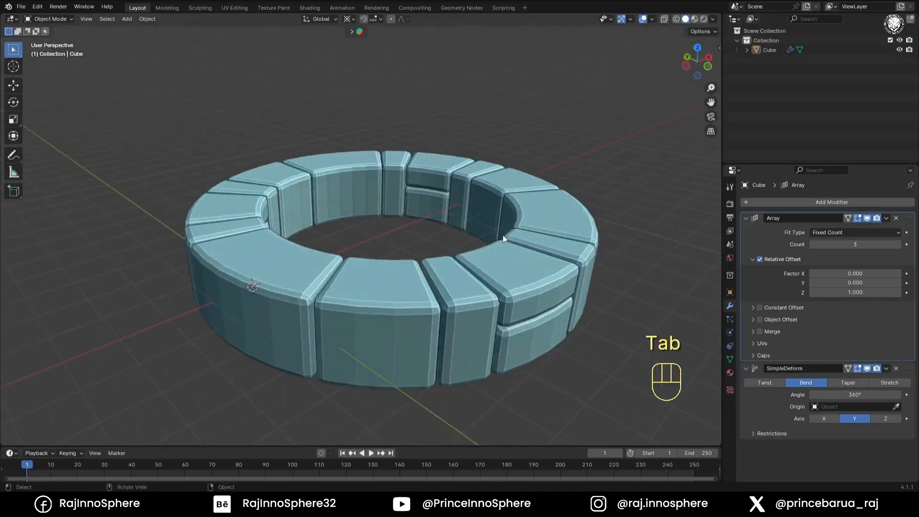
- Scale the ring to about 0.74 along Z and set the array count to 4
key("KP_1")
key("s")
left_click(471, 297)
middle_click_drag(472, 297, 462, 311)
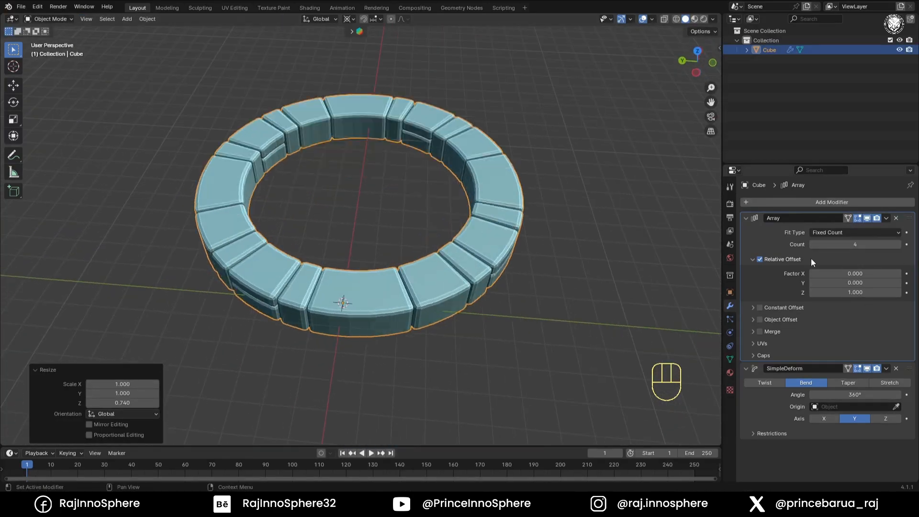
- Scale the ring to about 1.14 along Z and duplicate it about 1.65 m upward to sit on the original
middle_click_drag(537, 251, 428, 225)
scroll(446, 220, "down", 4)
middle_click_drag(427, 225, 481, 329, "shift")
key("s")
key("z")
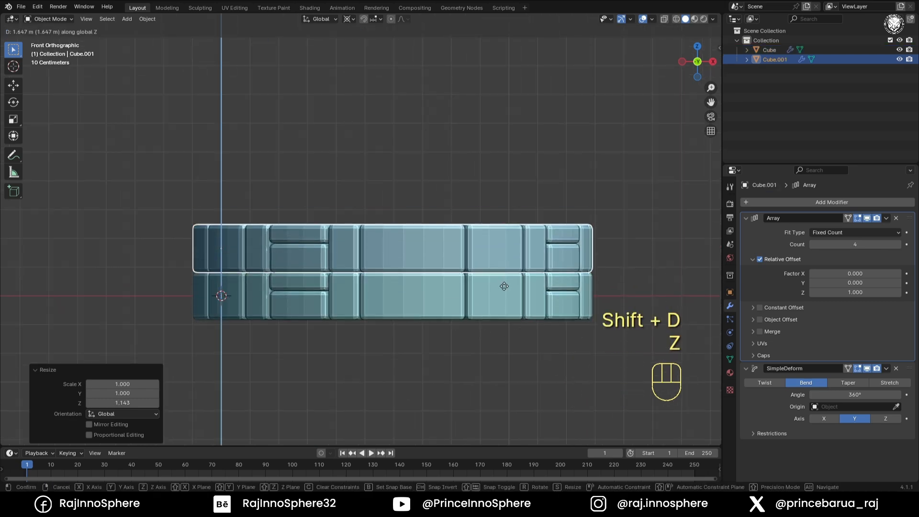
left_click(505, 285)
- Scale the duplicated upper ring down uniformly to about 0.8
middle_click_drag(504, 288, 584, 369)
key("period")
left_click(555, 373)
key("s")
right_click(547, 375)
key("s")
left_click(482, 366)
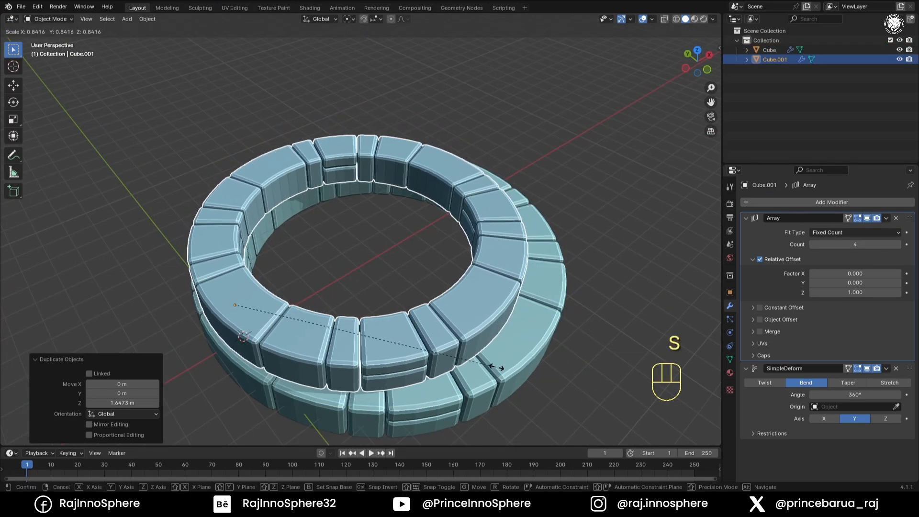
- Move the smaller upper ring horizontally until it is centred over the base ring
key("KP_7")
key("g")
key("x")
left_click(467, 314)
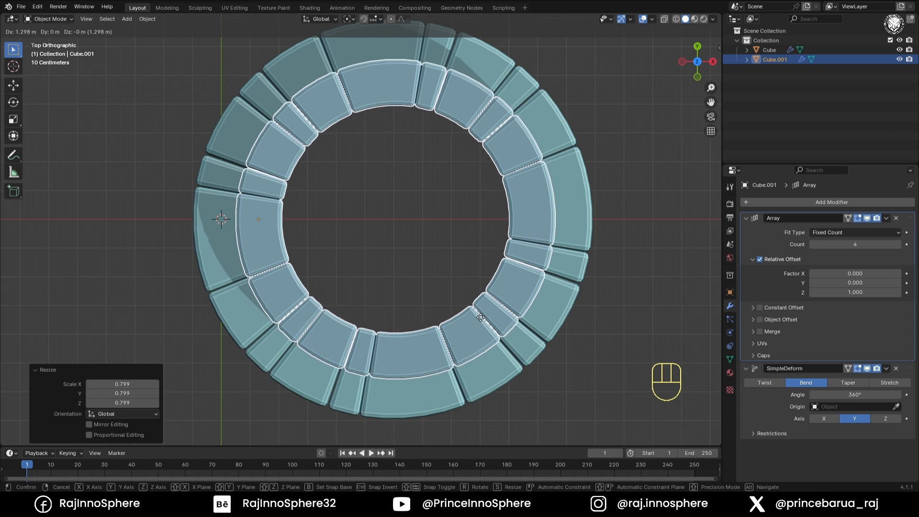
key("alt+z")
key("g")
left_click(452, 297)
key("alt+z")
- Lower the second ring slightly along Z so it rests on the base ring
key("KP_3")
middle_click_drag(487, 299, 489, 260, "shift")
scroll(490, 261, "up", 4)
key("g")
key("z")
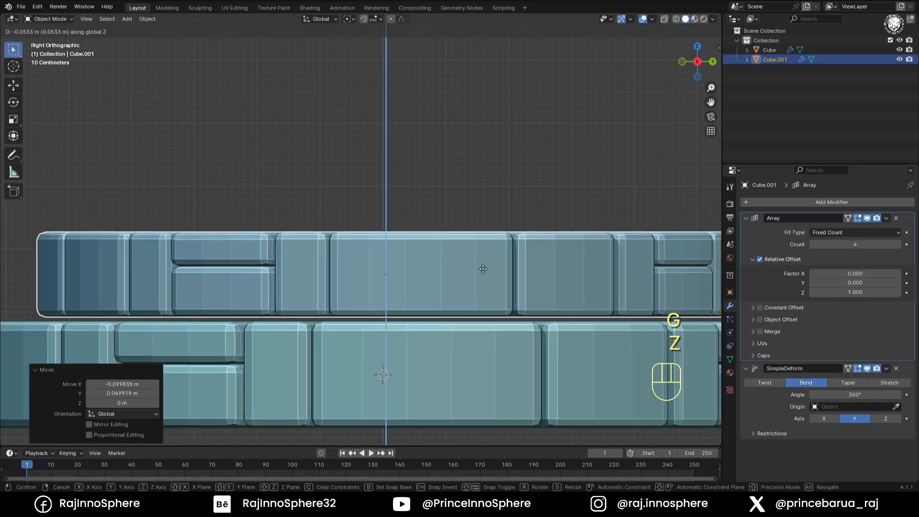
- Duplicate the second ring about 1.34 m upward and scale the copy down slightly
key("shift+d")
key("z")
left_click(483, 204)
middle_click_drag(483, 203, 508, 318)
key("s")
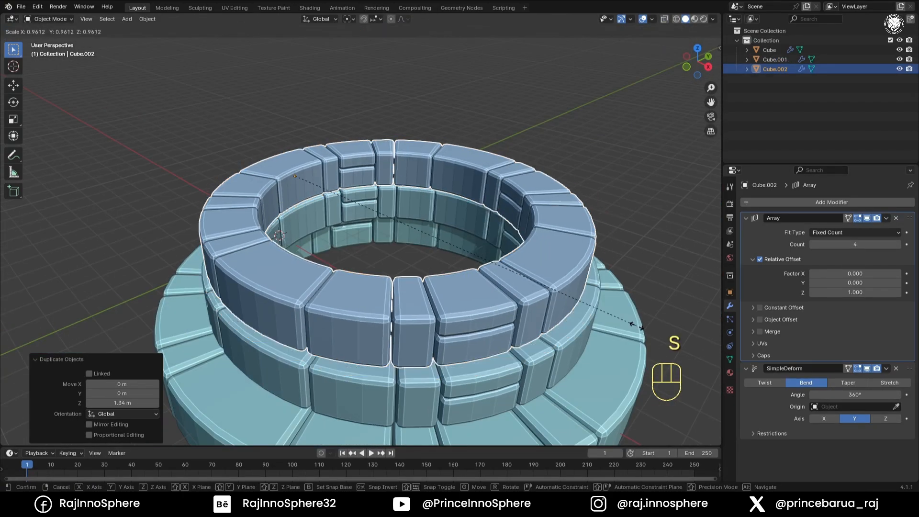
left_click(515, 283)
- Shift the third ring about 0.17 m along X and 0.03 m along Y to centre it
key("KP_7")
key("g")
left_click(521, 283)
middle_click_drag(521, 283, 515, 317)
- Scale the third ring down slightly again and lower it about 0.07 m onto the second ring
key("KP_3")
key("s")
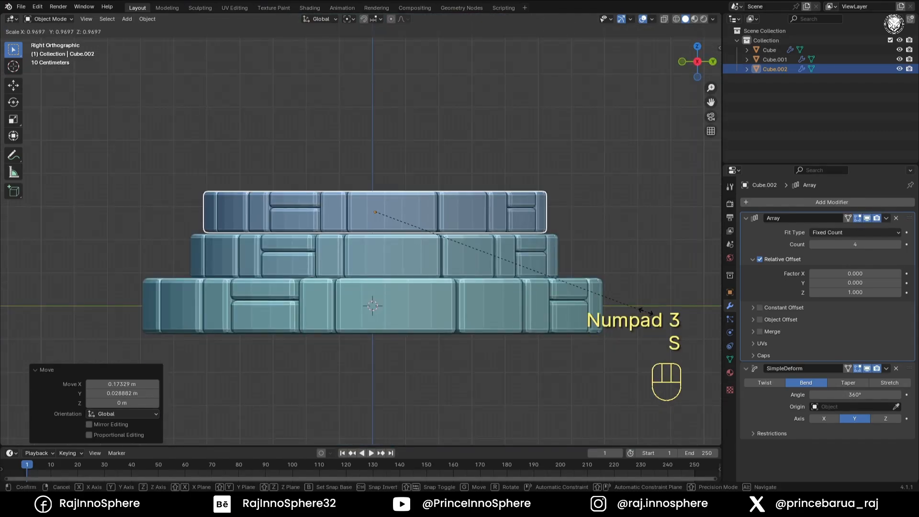
left_click(507, 259)
scroll(500, 241, "up", 5)
key("g")
key("z")
left_click(497, 247)
key("Home")
- Move the third ring about 0.24 m along X to centre it on the rings below
key("KP_7")
scroll(497, 248, "up", 3)
key("g")
key("x")
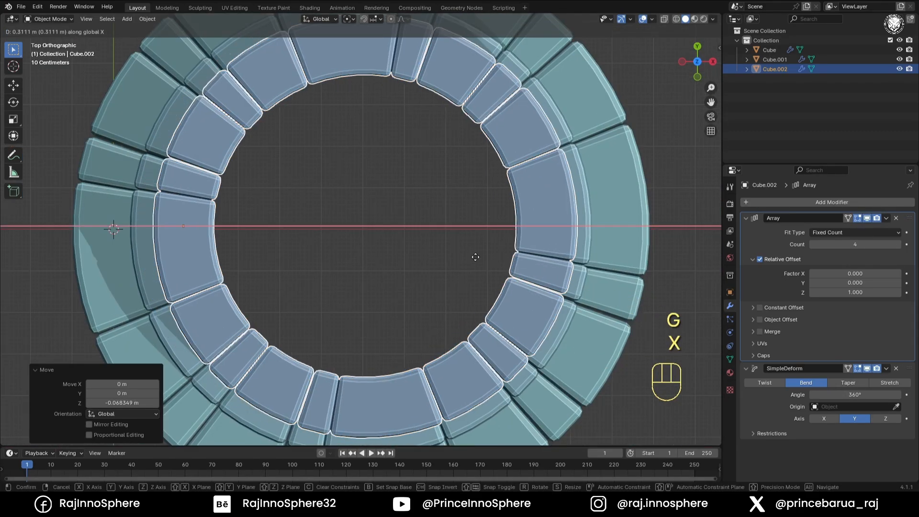
left_click(473, 255)
- Duplicate the third ring about 1.28 m upward along Z
key("KP_3")
key("shift+d")
key("z")
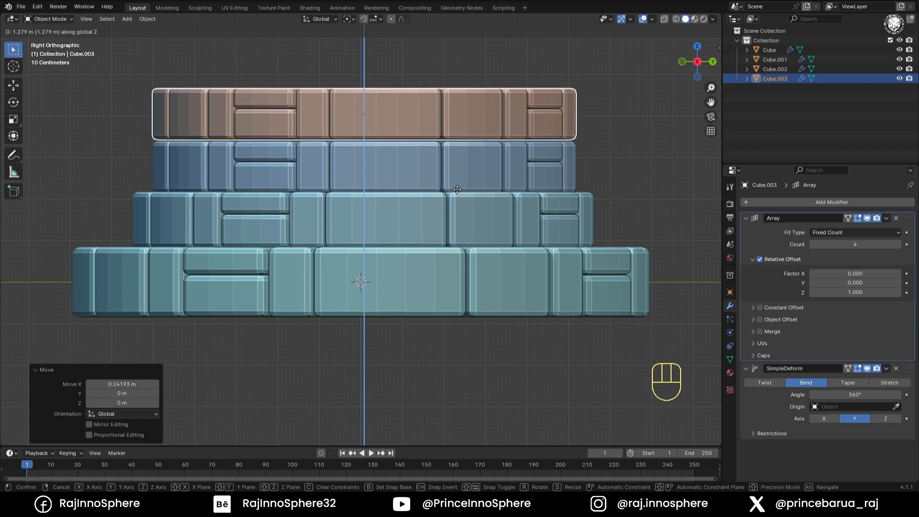
left_click(458, 190)
- Hide the viewport overlays and lower the fourth ring about 0.05 m onto the third
key("shift+alt+z")
middle_click_drag(458, 190, 459, 288, "shift")
middle_click_drag(460, 288, 480, 205, "ctrl")
key("g")
key("z")
left_click(481, 239)
middle_click_drag(482, 238, 521, 280)
middle_click_drag(503, 258, 479, 306, "ctrl")
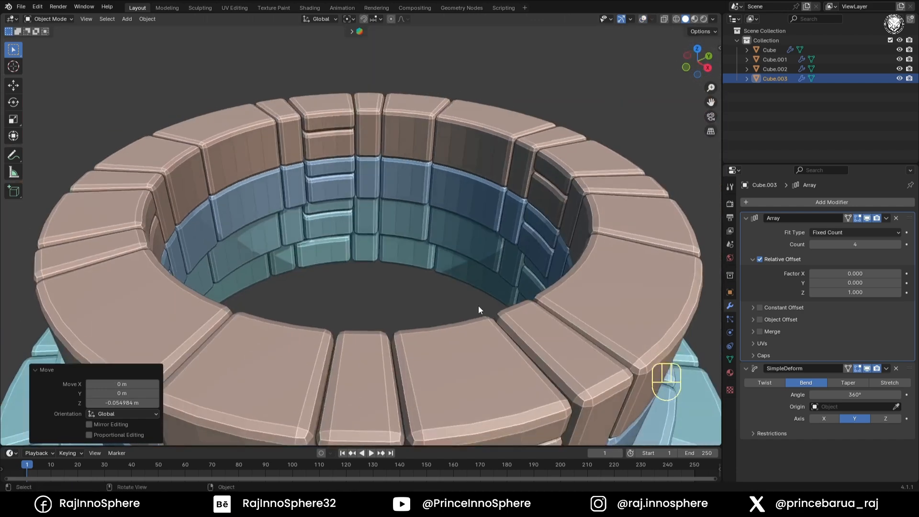
- Duplicate the fourth ring upward as a slightly larger fifth ring resting on top of it
key("shift+d")
key("z")
left_click(456, 256)
key("KP_3")
key("g")
key("z")
middle_click_drag(456, 257, 484, 363, "ctrl")
left_click(457, 254)
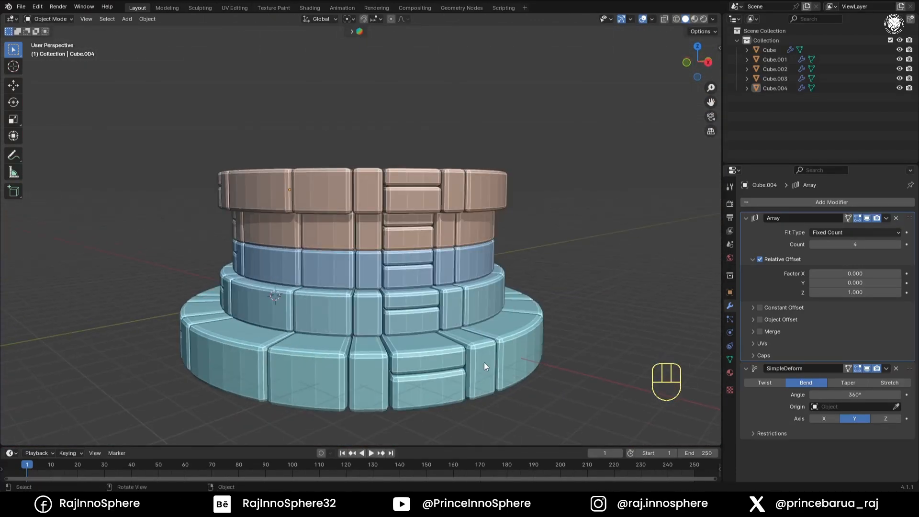
- Rescale the base ring along Z and move it vertically to fit beneath the rings above
left_click(484, 363)
key("s")
key("z")
left_click(463, 282)
key("KP_3")
middle_click_drag(461, 279, 527, 268, "ctrl")
key("g")
key("z")
left_click(412, 239)
- Edit the base ring's mesh and move its block row's outer-side vertices inward along X to narrow the blocks
left_click(435, 213)
left_click(429, 288)
key("Tab")
key("KP_7")
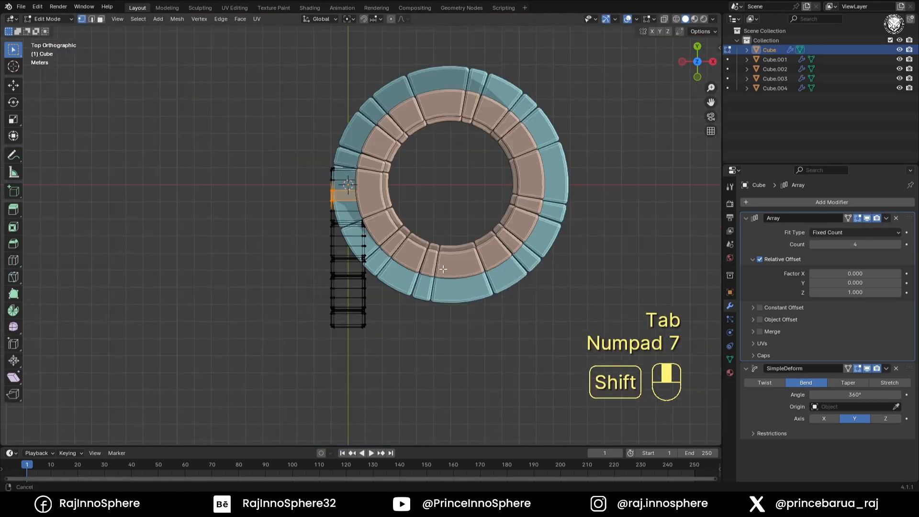
key("1")
key("alt+z")
middle_click_drag(429, 288, 544, 198, "shift")
left_click(340, 285)
key("ctrl+z")
key("g")
key("x")
left_click(416, 273)
key("shift+d")
right_click(390, 270)
key("ctrl+z")
- Duplicate the entire block row about 1.68 m along negative X to form an outer row
key("a")
key("alt+z")
key("shift+d")
key("x")
left_click(370, 272)
- Turn off the Simple Deform modifier's viewport display so the block rows appear straight
middle_click_drag(545, 199, 546, 168, "ctrl")
left_click(867, 369)
key("alt+z")
key("alt+z")
middle_click_drag(569, 293, 532, 326)
middle_click_drag(532, 326, 517, 243, "ctrl")
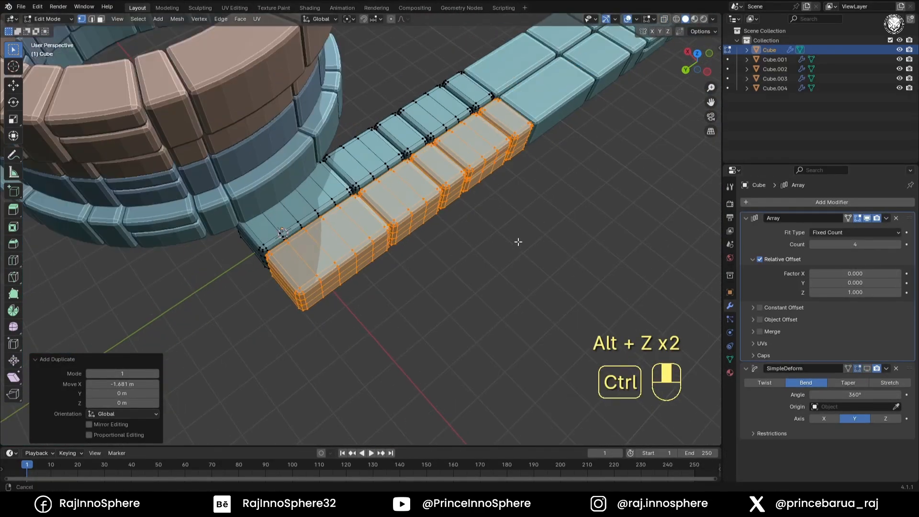
- Replace the outer row's longest block with its second block, setting the short third block aside along X
key("KP_7")
middle_click_drag(273, 340, 297, 290, "shift")
middle_click_drag(297, 290, 299, 271, "ctrl")
left_click(299, 271)
key("l")
key("l")
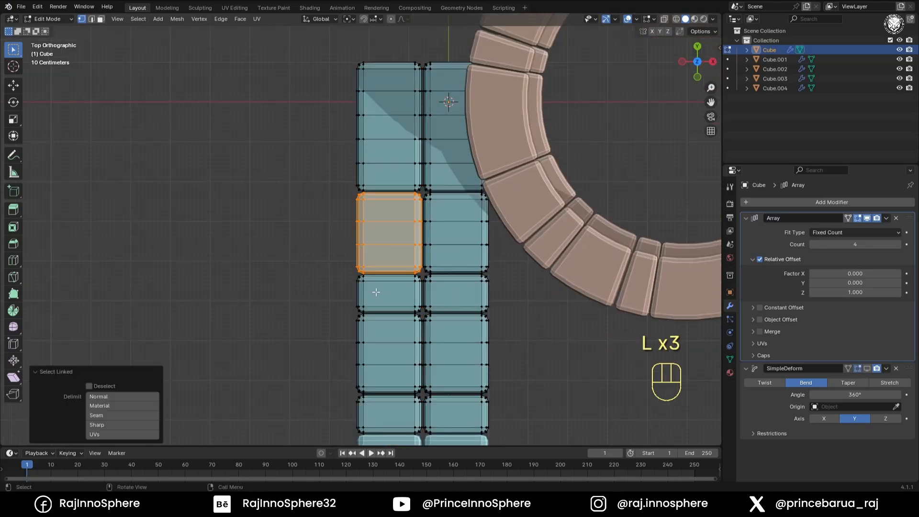
key("3")
key("g")
key("y")
key("x")
left_click(280, 280)
left_click(403, 184)
- Rotate the set-aside short block 90° and fit it below the outer row's first block, beside the inner row
key("l")
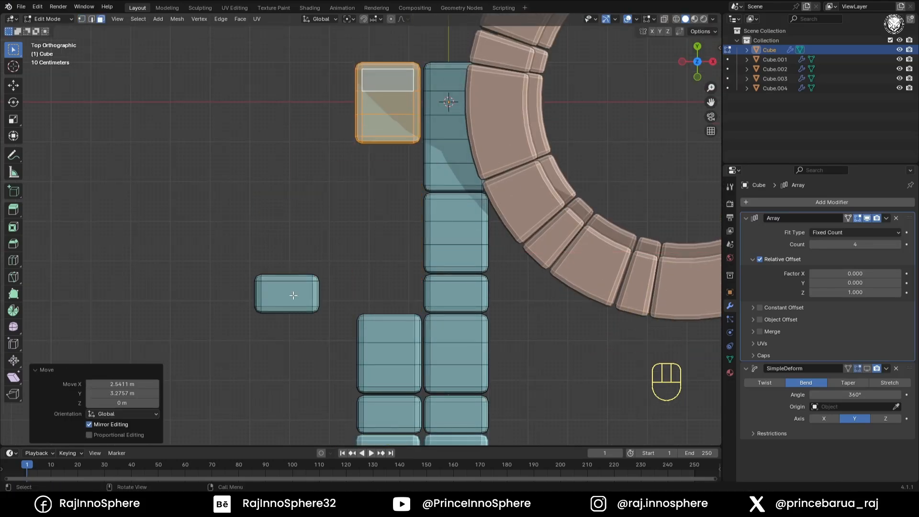
left_click(393, 194)
key("r")
key("KP_9")
key("KP_0")
left_click(387, 196)
key("g")
left_click(423, 313)
key("g")
key("x")
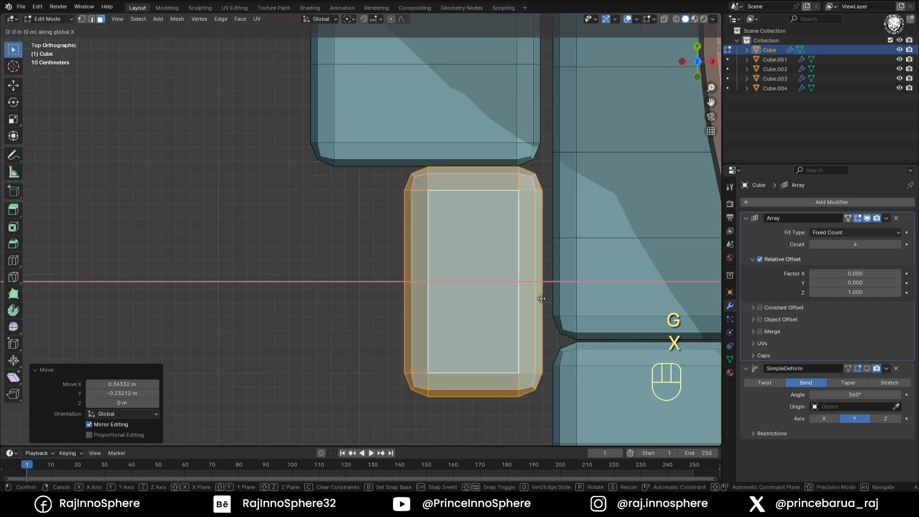
left_click(547, 298)
- Duplicate the rotated block along X to stand beside the original
key("shift+d")
key("x")
left_click(410, 297)
key("Tab")
key("Tab")
- Narrow the duplicated block by moving its outer-side vertices about 0.31 m inward along X
key("1")
key("alt+z")
left_click_drag(209, 138, 316, 416)
key("g")
key("x")
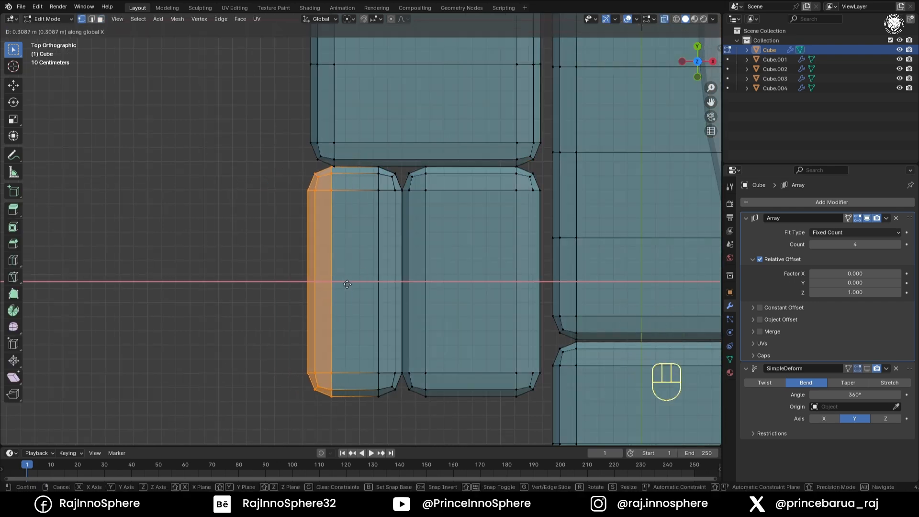
left_click(347, 284)
key("alt+z")
- Duplicate the outer row's short end block along Y to fit directly below the side-by-side pair
middle_click_drag(427, 192, 443, 273, "ctrl")
key("3")
middle_click_drag(422, 378, 465, 393, "shift")
key("l")
key("shift+d")
key("y")
left_click(398, 206)
key("g")
key("y")
left_click(434, 360)
- Duplicate the outer row's short end block about 3.7 m along Y to fit beneath the short block below the side-by-side pair
middle_click_drag(464, 392, 486, 184, "shift")
middle_click_drag(487, 184, 474, 225, "ctrl")
left_click(385, 390)
key("l")
left_click(381, 197)
key("g")
key("y")
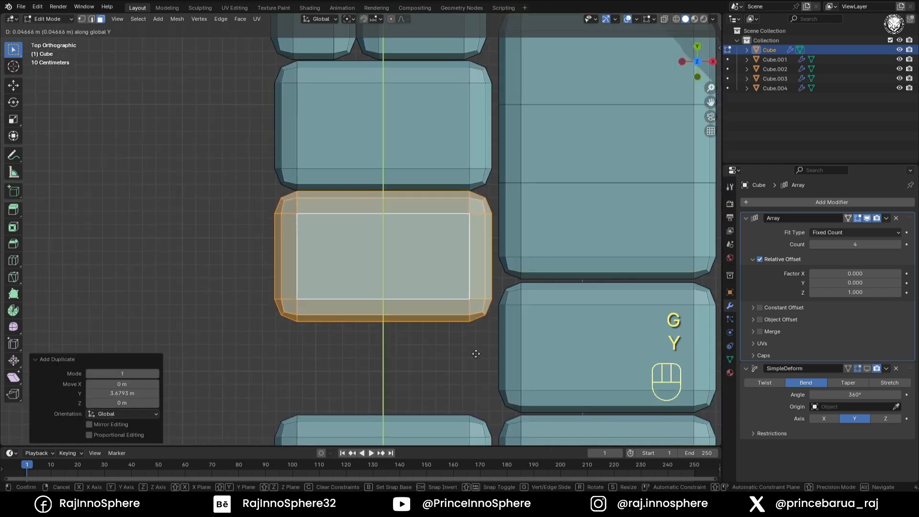
left_click(476, 352)
- Stretch the new block's lower vertices along Y to fill the remaining gap and add two loop cuts across it
key("1")
key("alt+z")
left_click_drag(263, 342, 497, 289)
key("g")
key("y")
left_click(495, 382)
key("alt+z")
key("ctrl+r")
left_click(153, 353)
- Duplicate the five blocks of the inner row along X to form a third row on the outer side
middle_click_drag(335, 356, 340, 206, "shift")
middle_click_drag(340, 206, 456, 262, "ctrl")
key("alt+z")
key("alt+z")
key("3")
left_click(425, 199)
key("l")
key("l")
key("l")
key("l")
key("l")
key("shift+d")
key("y")
key("x")
left_click(369, 348)
- Narrow the third row by moving its outer-side vertices 0.99411 m inward along X
key("1")
key("alt+z")
left_click_drag(340, 45, 400, 435)
key("g")
key("y")
key("x")
left_click(441, 383)
key("alt+z")
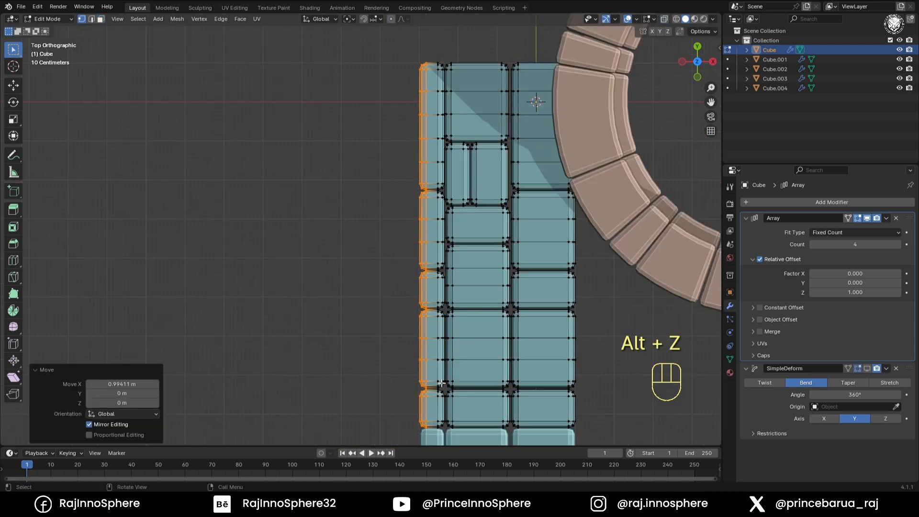
- Widen the third row's first block by moving its outer-side vertices outward along X
left_click(363, 313)
middle_click_drag(386, 124, 396, 209, "shift")
middle_click_drag(396, 209, 403, 153, "ctrl")
key("3")
key("alt+z")
left_click_drag(497, 363, 498, 363)
key("alt+z")
key("g")
key("y")
key("x")
left_click(464, 292)
- Duplicate the third row's long narrow second block along X to stand beside it, flush with the widened block
middle_click_drag(464, 292, 464, 378, "ctrl")
middle_click_drag(464, 379, 415, 261, "shift")
left_click(414, 263)
key("l")
key("l")
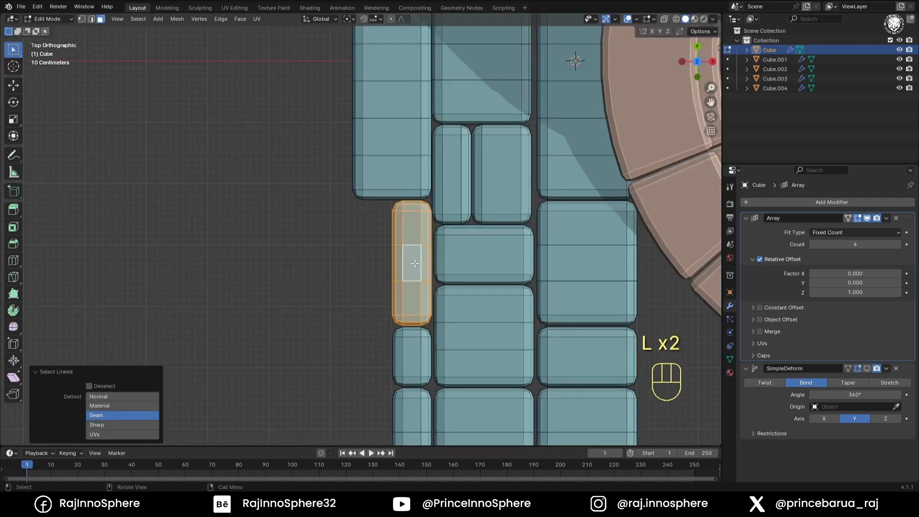
left_click(374, 293)
key("g")
key("y")
key("x")
middle_click_drag(376, 293, 380, 324, "ctrl")
left_click(457, 259)
middle_click_drag(379, 324, 364, 273, "shift")
- Shorten the duplicated narrow block by moving its lower vertices up along Y
key("1")
key("alt+z")
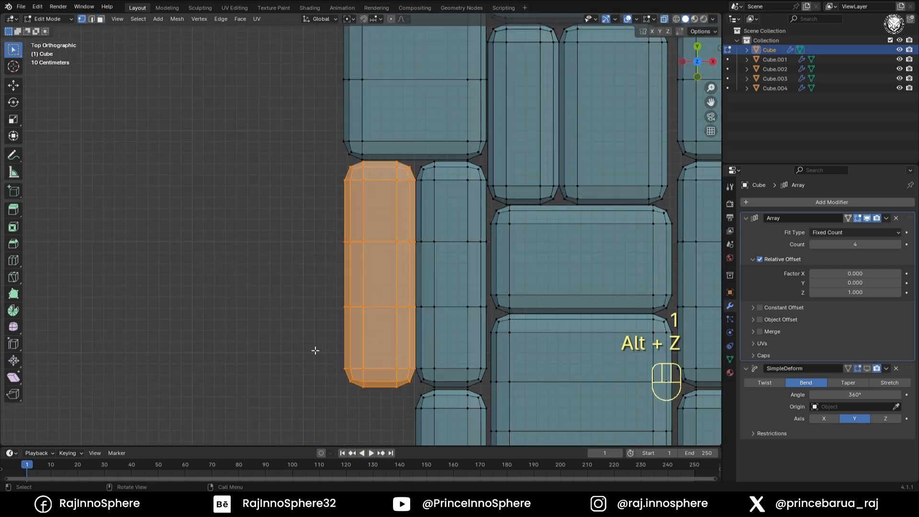
left_click(427, 305)
key("alt+z")
- Duplicate the full-length narrow block and place the copy directly below the shortened block
key("l")
middle_click_drag(443, 312, 448, 340, "ctrl")
middle_click_drag(447, 339, 455, 249, "shift")
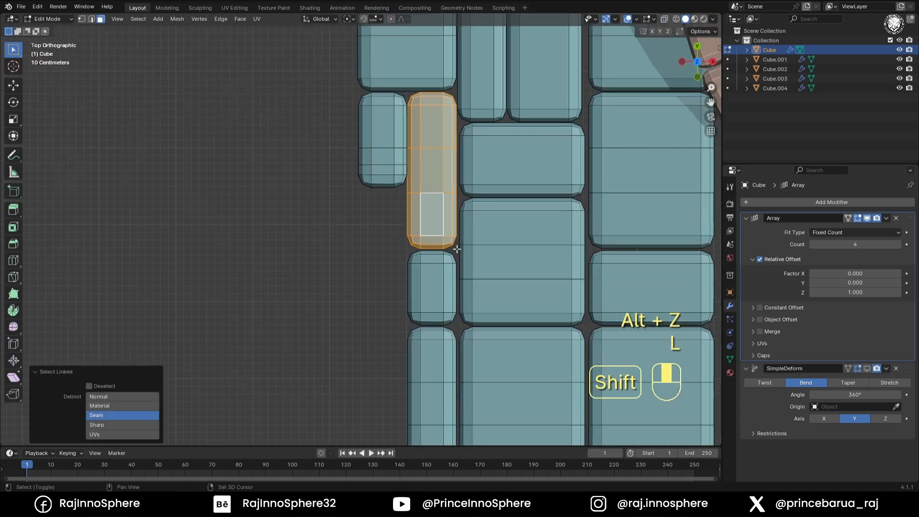
key("shift+d")
left_click(433, 282)
- Duplicate a short narrow block from the third row and place it outside, at the end of the new outer blocks
middle_click_drag(433, 283, 426, 378, "ctrl")
left_click(427, 378)
key("l")
key("shift+d")
left_click(362, 199)
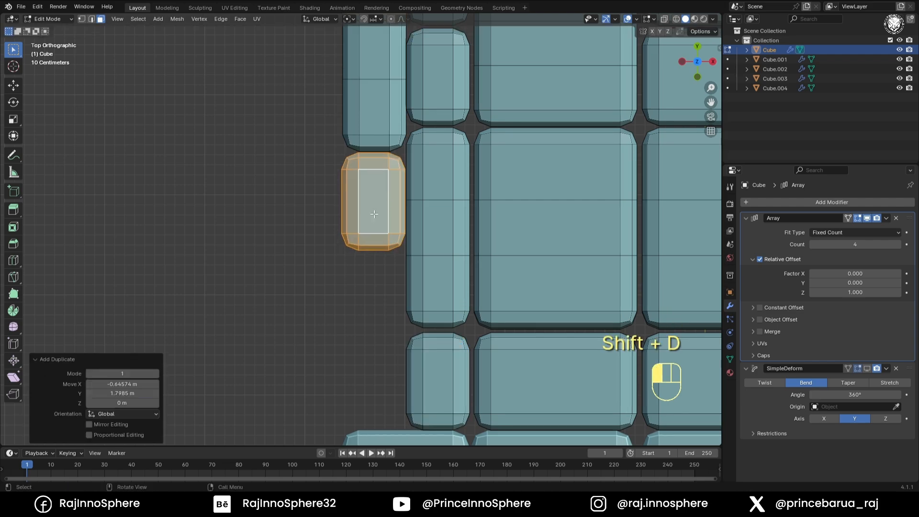
- Lengthen the newly placed end block by moving its lower vertices along Y to fill the remaining gap
key("1")
key("alt+z")
left_click_drag(312, 225, 419, 263)
key("g")
key("y")
key("alt+z")
- Turn the base ring's Simple Deform bend back on in the viewport and return to Object Mode to view the whole structure
key("Tab")
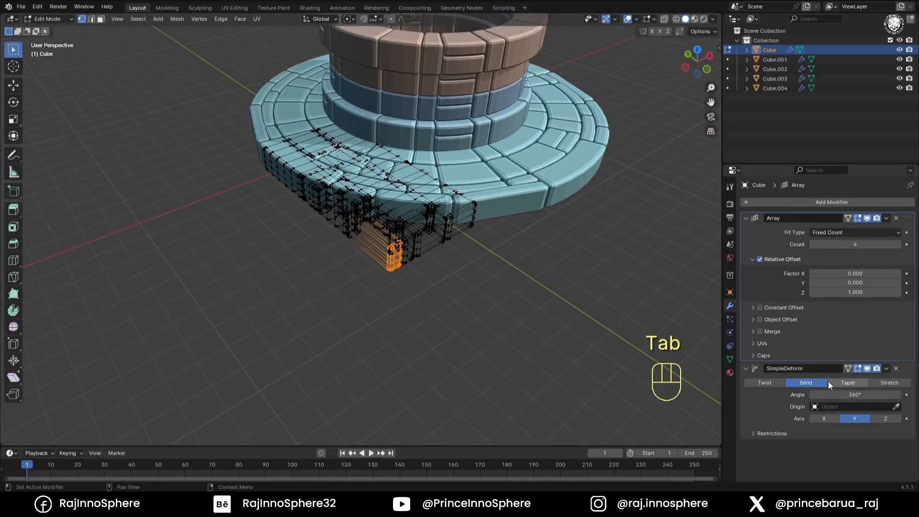
key("ctrl+r")
key("Tab")
middle_click_drag(305, 329, 445, 297)
key("shift+alt+z")
key("shift+alt+z")
key("KP_7")
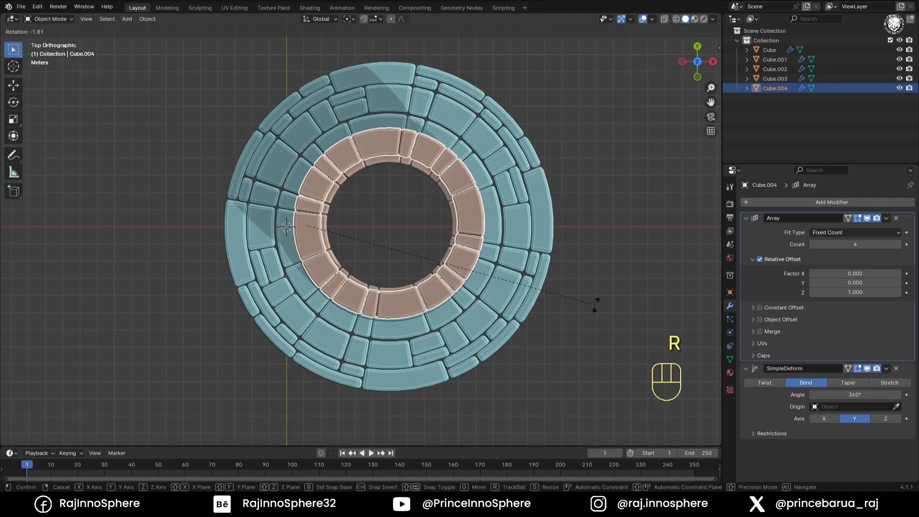
right_click(594, 307)
middle_click_drag(592, 330, 565, 215)
- Apply the top ring's Array and Simple Deform modifiers
left_click(886, 218)
left_click(868, 231)
middle_click_drag(431, 296, 457, 252, "ctrl")
key("shift+alt+z")
left_click_drag(854, 245, 856, 244, "shift")
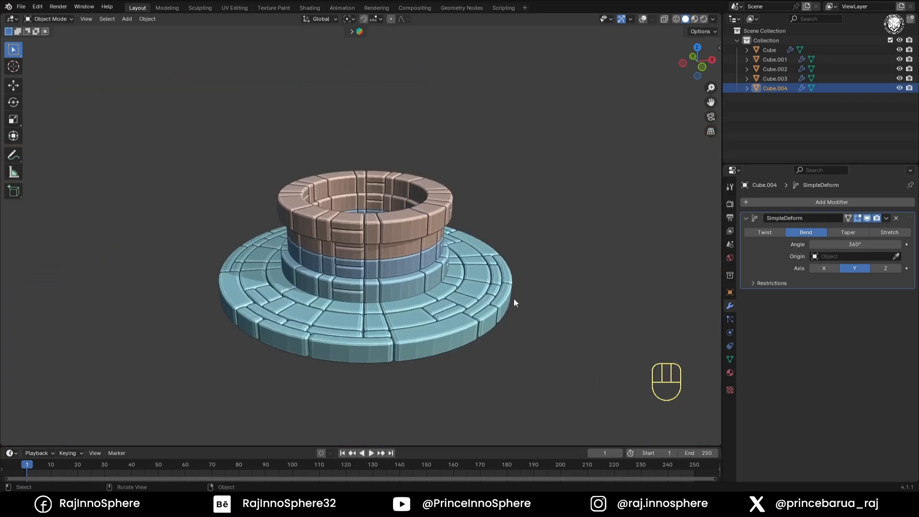
middle_click_drag(514, 298, 515, 326)
key("Tab")
key("shift+alt+z")
key("Tab")
- Set the top ring's origin to its geometry and rotate the ring about Z to offset its joints
right_click(466, 227)
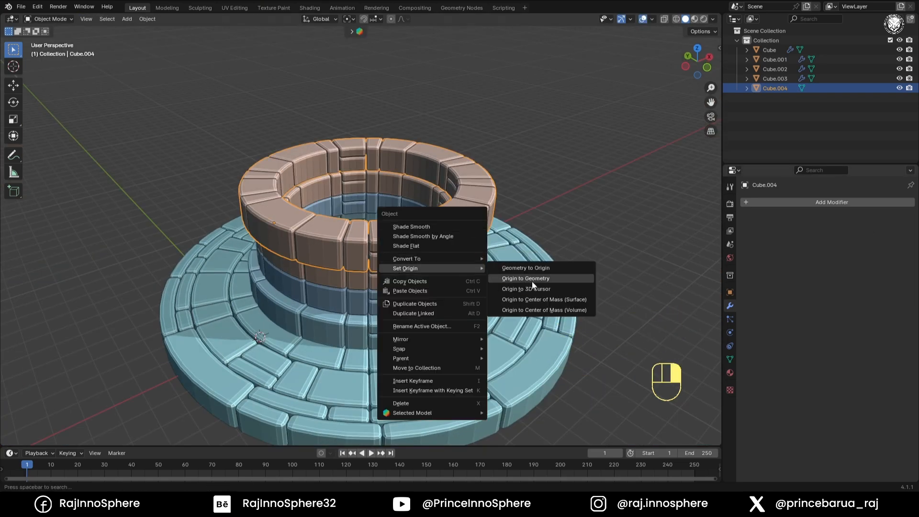
left_click(532, 279)
key("r")
key("z")
left_click(425, 339)
- Apply the Array and Simple Deform modifiers of the ring directly below the top ring
middle_click_drag(425, 341, 423, 332)
left_click(434, 237)
left_click(886, 218)
left_click(869, 230)
left_click(886, 220)
left_click(868, 230)
- Delete the two lower rings between the brown rings and the base
left_click(455, 265)
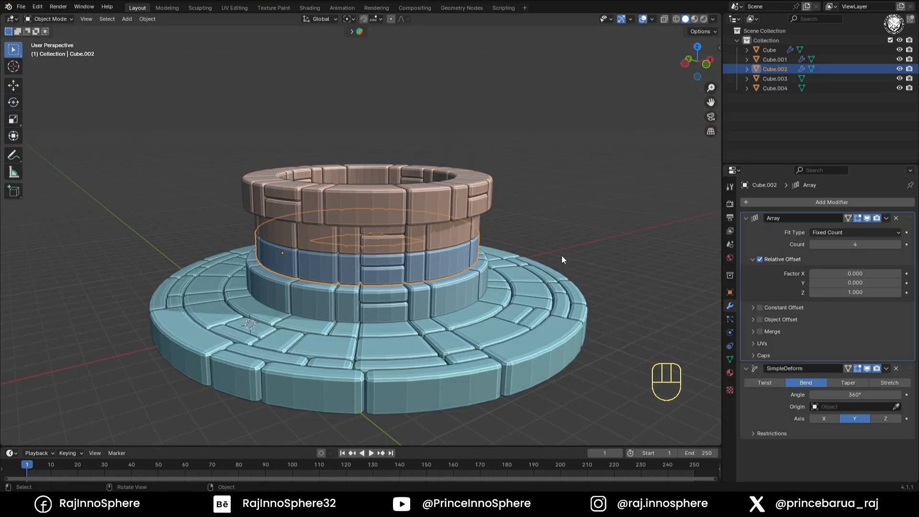
left_click(462, 298, "shift")
key("Delete")
- Duplicate the lower brown ring 1.2536 m downward along Z to sit directly beneath it
left_click(423, 237)
key("KP_3")
key("shift+d")
key("z")
left_click(426, 284)
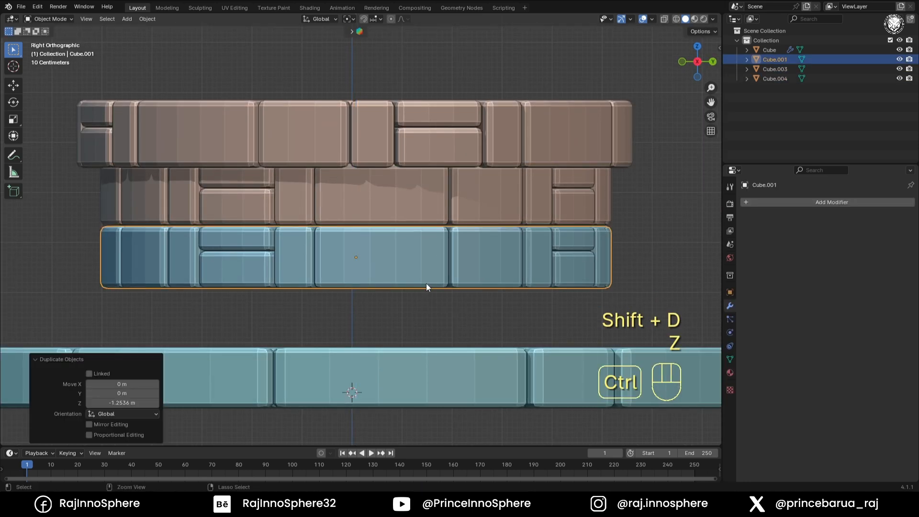
middle_click_drag(426, 284, 429, 259, "ctrl")
key("r")
key("z")
right_click(558, 292)
- Set the duplicated ring's origin to its geometry and rotate it about -56° around Z
right_click(445, 175)
left_click(514, 186)
key("r")
key("z")
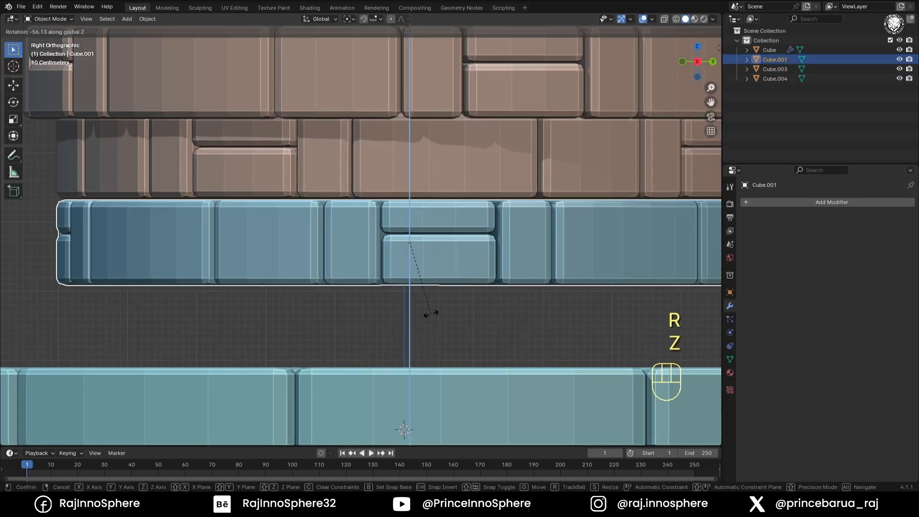
left_click(431, 314)
- Duplicate the wide top ring 3.7197 m downward along Z to fill the gap above the base
middle_click_drag(431, 306, 433, 336, "ctrl")
key("l")
left_click(452, 139)
key("shift+d")
key("z")
left_click(440, 309)
- Rotate the duplicated lowest ring around Z so its joints are offset from the ring above
middle_click_drag(416, 273, 446, 341, "ctrl")
key("r")
key("z")
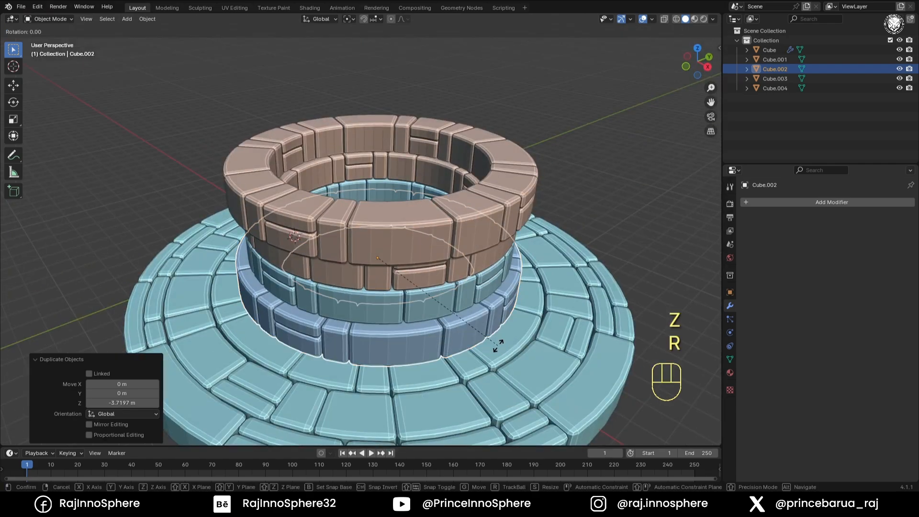
left_click(508, 330)
left_click(542, 216)
middle_click_drag(541, 216, 513, 282, "ctrl")
middle_click_drag(512, 283, 474, 313)
- Open the paved base mesh for vertex editing and turn off its SimpleDeform display in the viewport
left_click(366, 374)
key("Tab")
middle_click_drag(366, 374, 445, 287)
left_click(848, 369)
middle_click_drag(410, 336, 413, 307, "ctrl")
left_click(848, 369)
key("KP_7")
middle_click_drag(353, 397, 348, 307, "ctrl")
key("1")
key("ctrl+r")
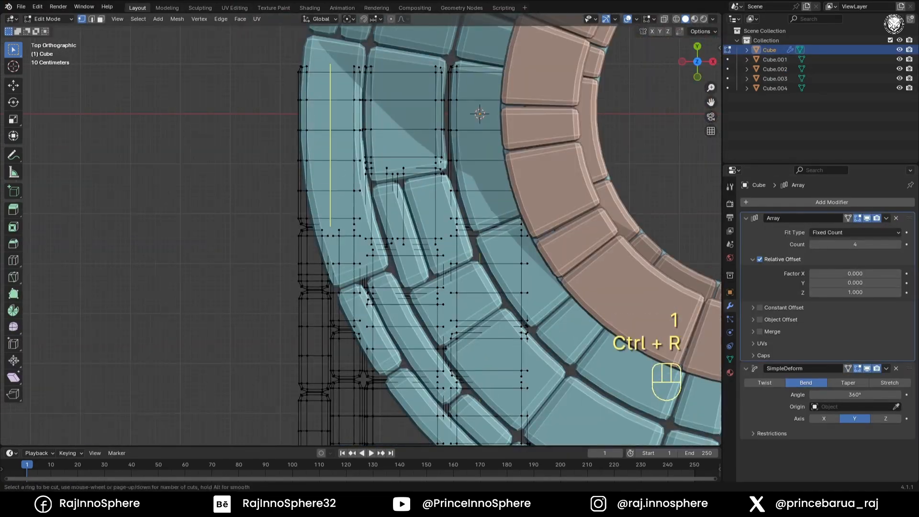
left_click(485, 164)
left_click(867, 368)
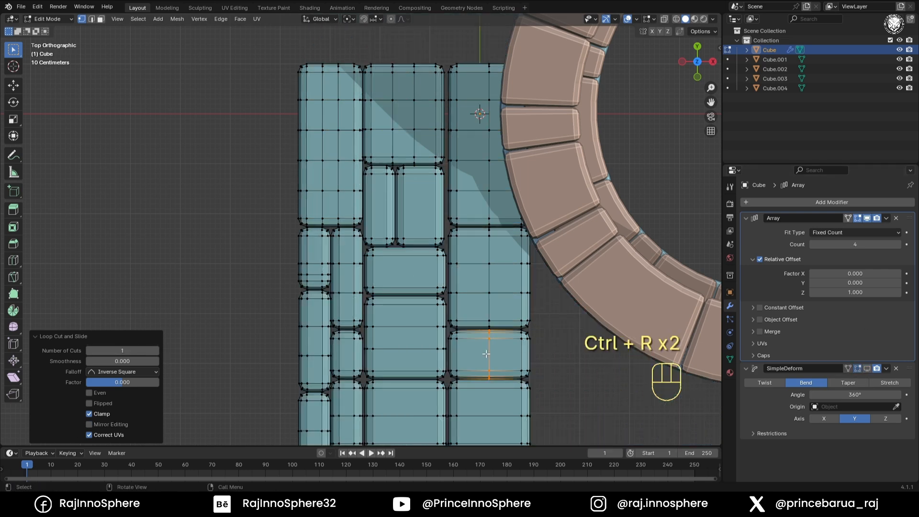
middle_click_drag(486, 354, 495, 215, "shift")
key("ctrl+r")
double_click(495, 279)
key("ctrl+r")
key("ctrl+z")
key("ctrl+z")
key("ctrl+z")
key("ctrl+z")
- Knife-cut a straight lengthwise line through all blocks of the base's inner row
middle_click_drag(490, 363, 490, 292, "ctrl")
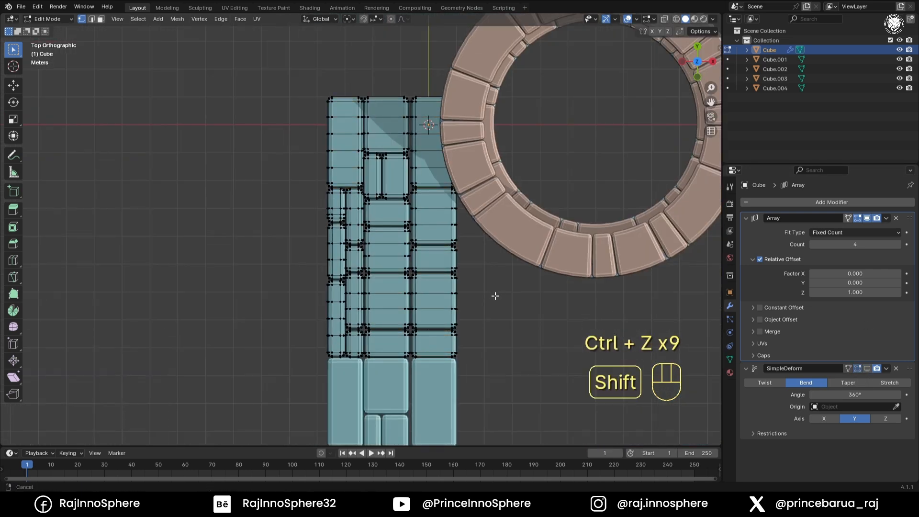
scroll(495, 296, "up", 1)
key("k")
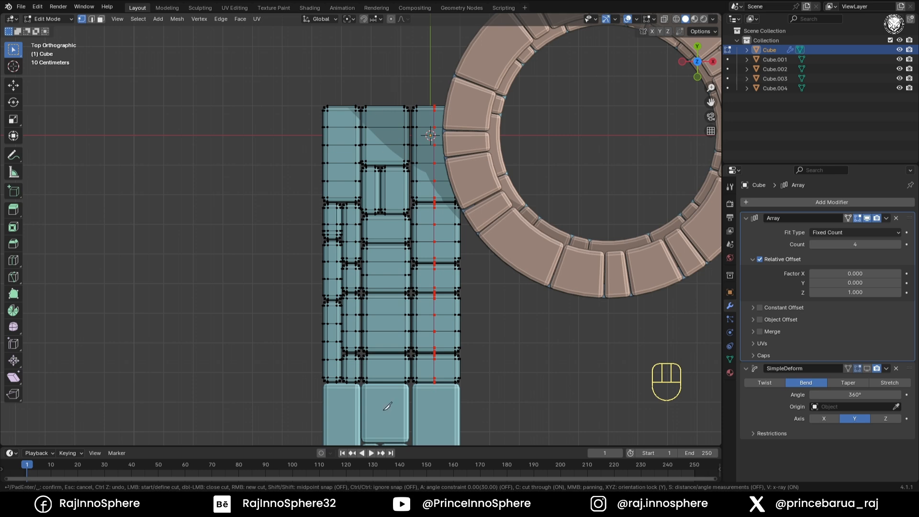
key("Return")
- Shift the inner row's new lengthwise edges along X and bevel them into parallel loops
mouse_move(484, 345)
middle_mouse_down("ctrl")
mouse_move(484, 271)
mouse_move(486, 330)
middle_mouse_up("ctrl")
key("2")
key("alt+z")
left_click_drag(429, 77, 454, 411)
key("alt+z")
key("g")
key("x")
left_click(492, 314)
key("ctrl+b")
left_click(494, 327)
left_click(494, 336)
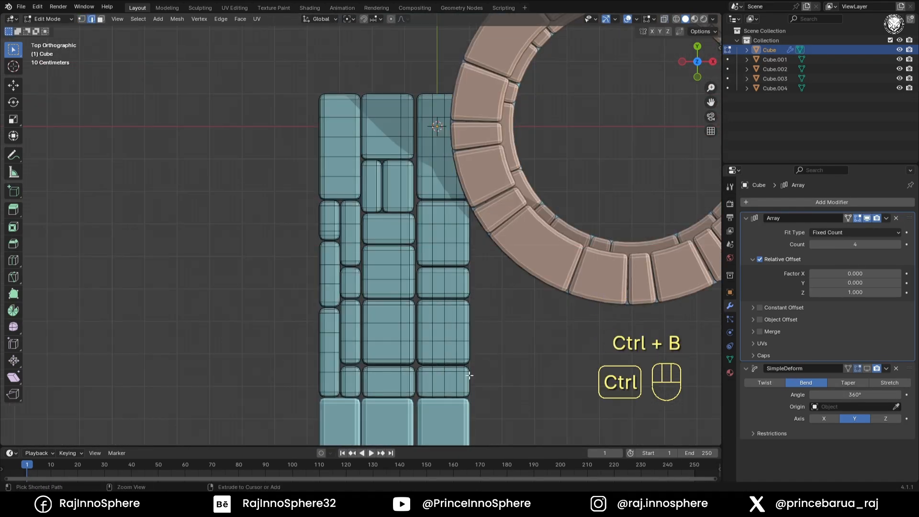
- Cut the base's middle row lengthwise and dissolve the cut edges on the wider of its two side-by-side narrow blocks
middle_click_drag(468, 376, 438, 340, "ctrl")
mouse_move(437, 340)
middle_mouse_down("shift")
mouse_move(425, 289)
mouse_move(424, 350)
middle_mouse_up("shift")
key("alt+z")
middle_click_drag(395, 241, 396, 168, "ctrl")
middle_click_drag(396, 168, 423, 344, "shift")
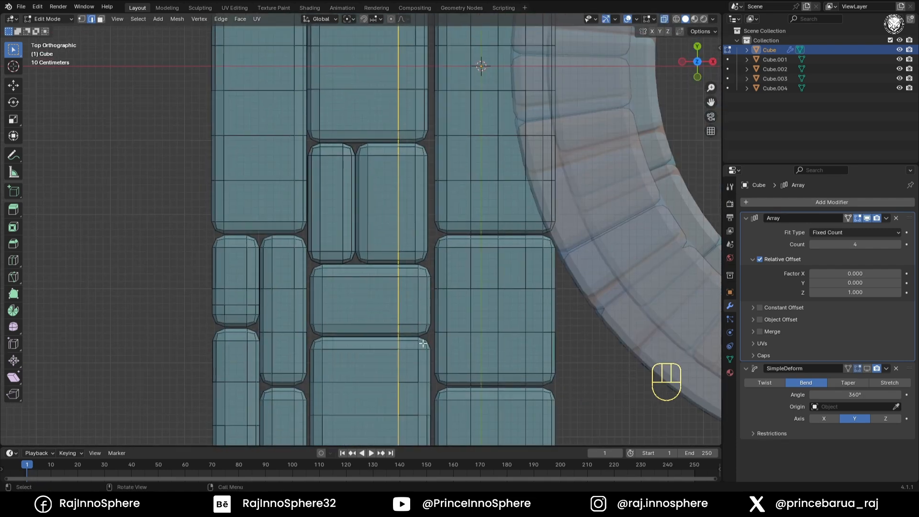
left_click(392, 358)
left_click(368, 232, "alt")
key("x")
key("x")
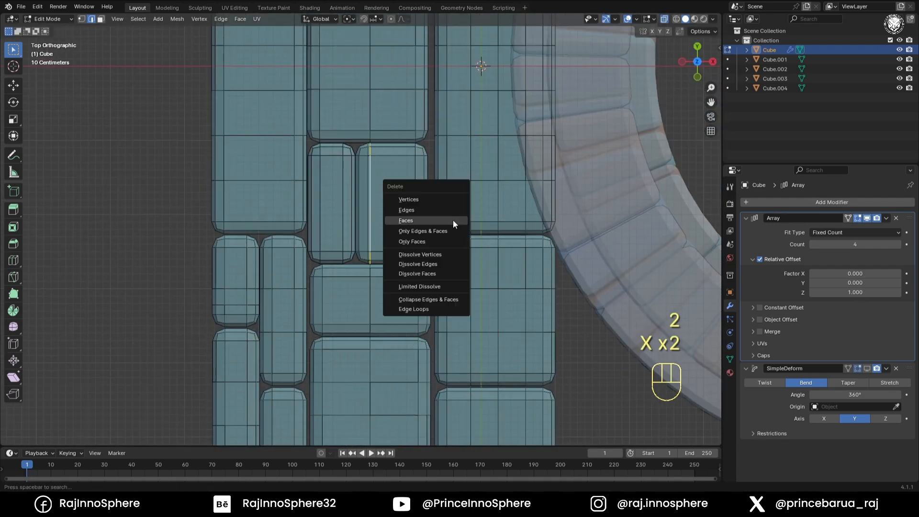
left_click(433, 264)
- Bevel the middle row's lengthwise cut edges with a width of 0.349 m and 2 segments
middle_click_drag(415, 297, 412, 341, "ctrl")
left_click(377, 389, "alt")
left_click(378, 333, "alt+shift")
key("alt+z")
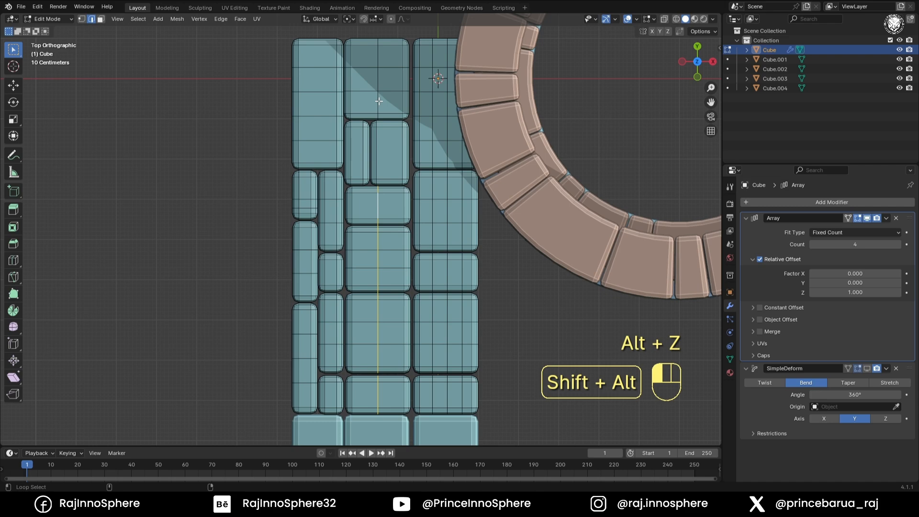
middle_click_drag(446, 306, 447, 249, "ctrl")
key("ctrl+b")
left_click(503, 323)
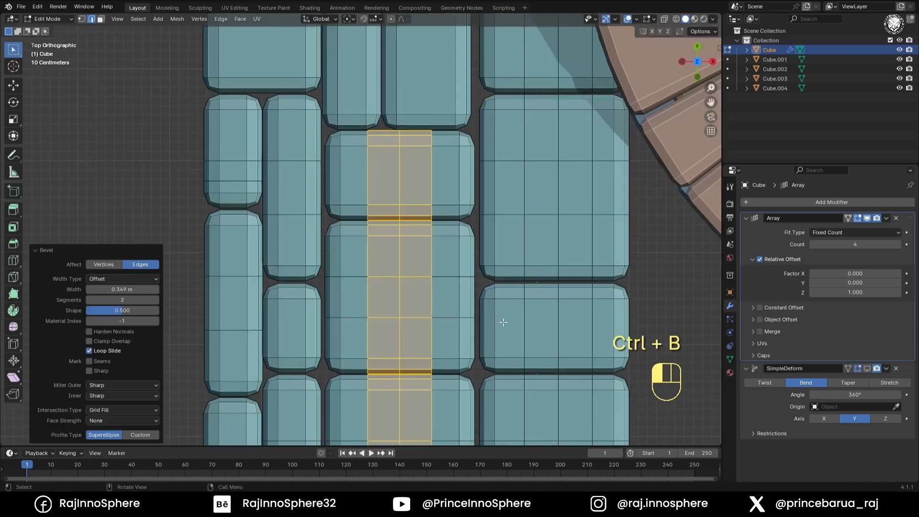
middle_click_drag(503, 322, 507, 357, "ctrl")
- Add lengthwise loop cuts to the base's outer-row blocks and return to object mode
left_click(509, 330)
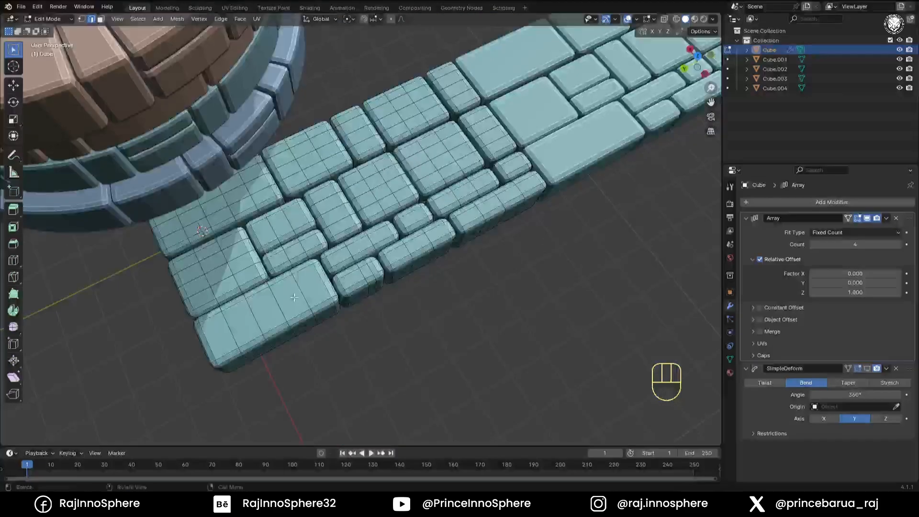
key("ctrl+r")
left_click(441, 396)
key("Tab")
middle_click_drag(441, 396, 338, 236)
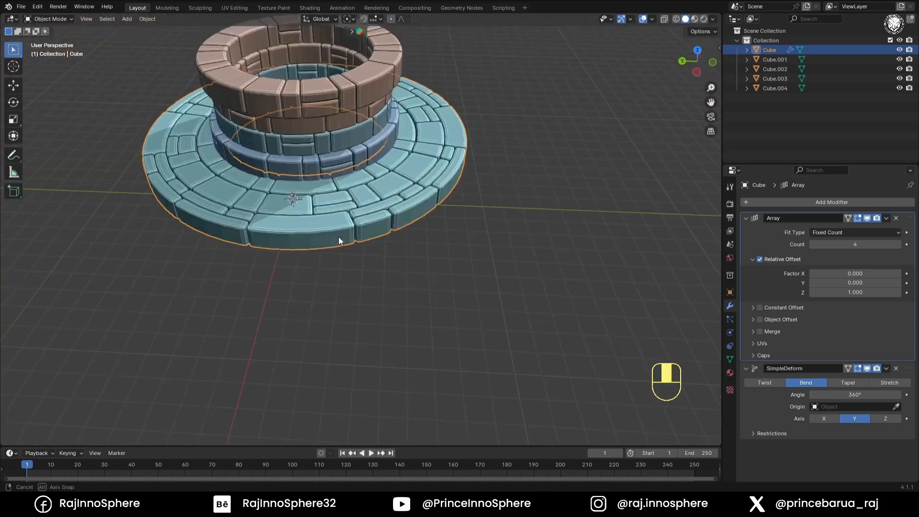
- Randomly select vertices of the paved base mesh with a ratio of 0.244
key("Tab")
key("KP_3")
key("KP_1")
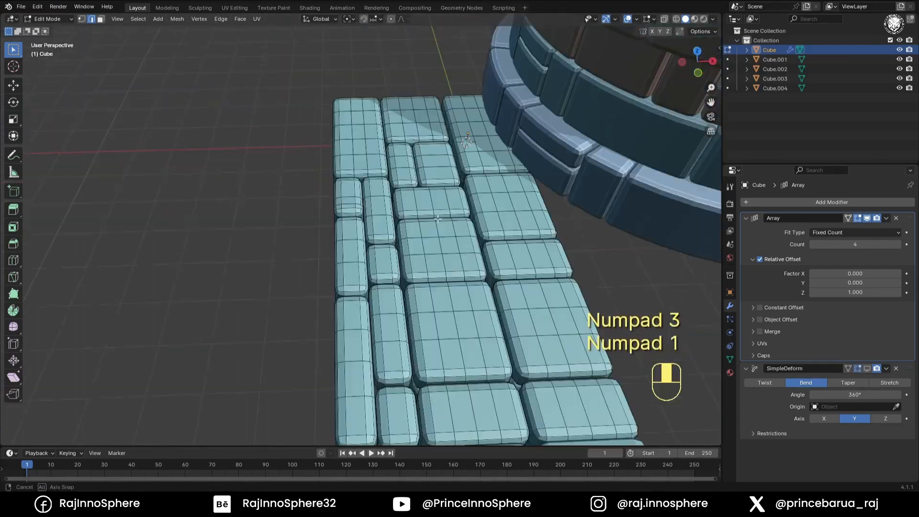
middle_click_drag(438, 219, 477, 225)
key("Tab")
middle_click_drag(555, 231, 479, 226, "shift")
key("1")
left_click(135, 18)
left_click(150, 98)
scroll(243, 148, "up", 2)
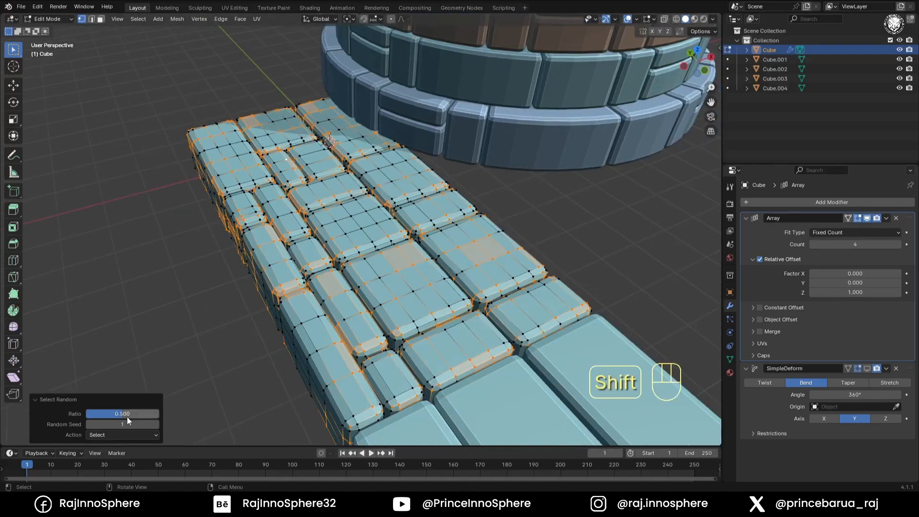
scroll(533, 262, "down", 1)
- Reduce the random selection to the vertices along the top surface of the base blocks
key("period")
left_click(535, 316)
middle_click_drag(541, 333, 545, 314, "ctrl")
key("s")
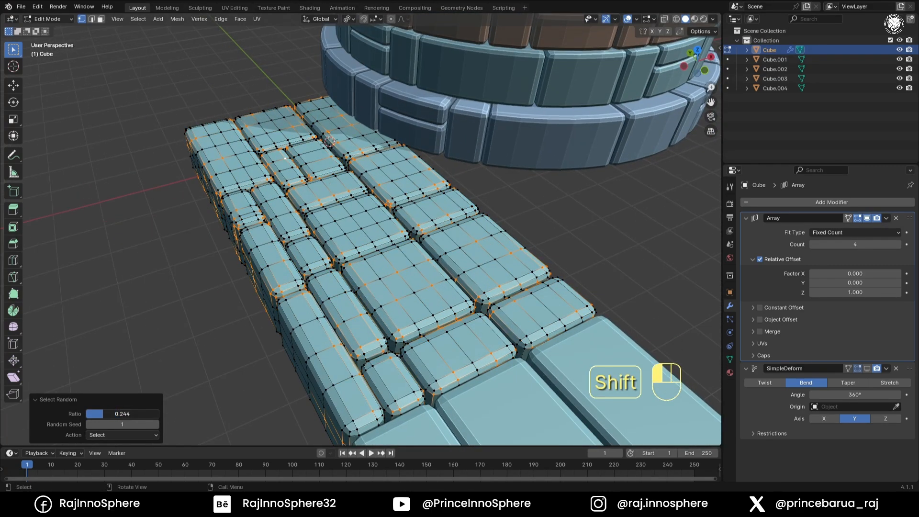
key("KP_1")
key("alt+z")
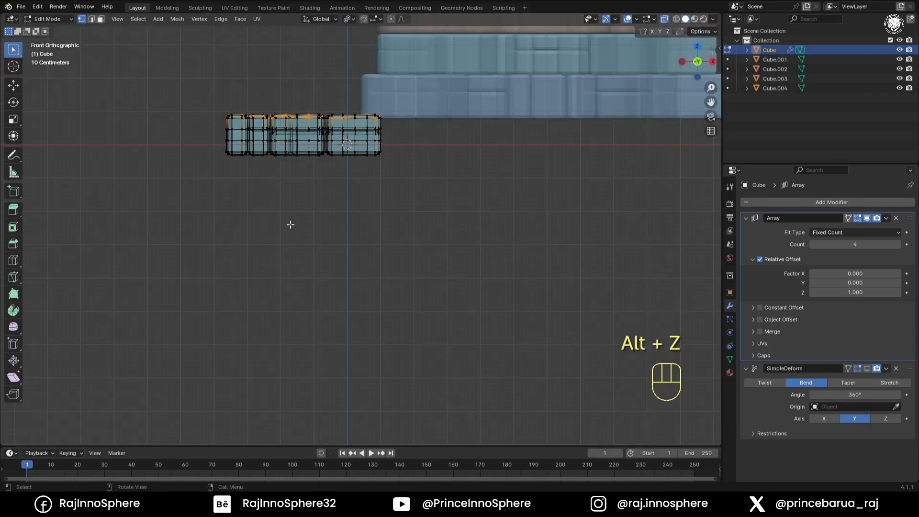
key("alt+z")
- Move the selected top vertices slightly along Z to make the paving surface uneven
middle_click_drag(291, 224, 356, 259)
middle_click_drag(462, 117, 428, 135, "shift")
left_click(364, 43)
key("g")
key("z")
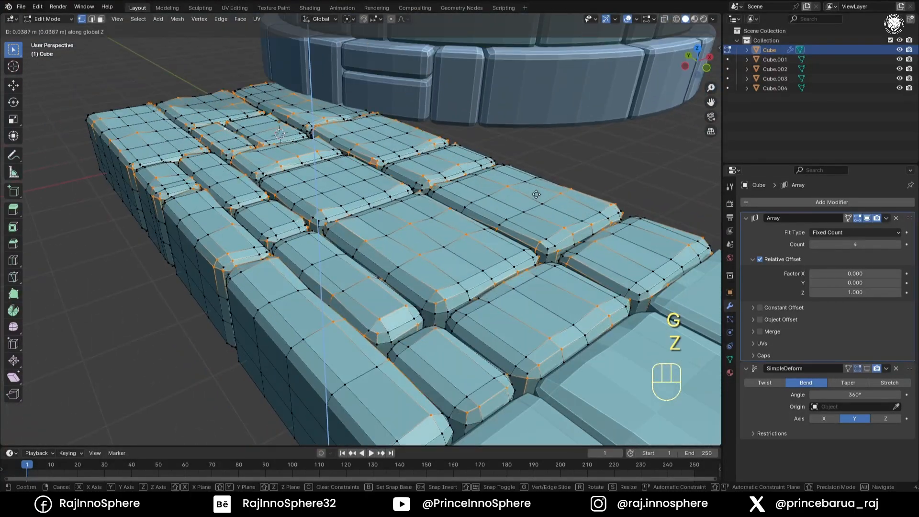
left_click(537, 244)
key("Tab")
scroll(537, 248, "down", 4)
middle_click_drag(450, 211, 389, 211, "shift")
- Randomly select base vertices again and deselect all except those on the outer side faces
key("Tab")
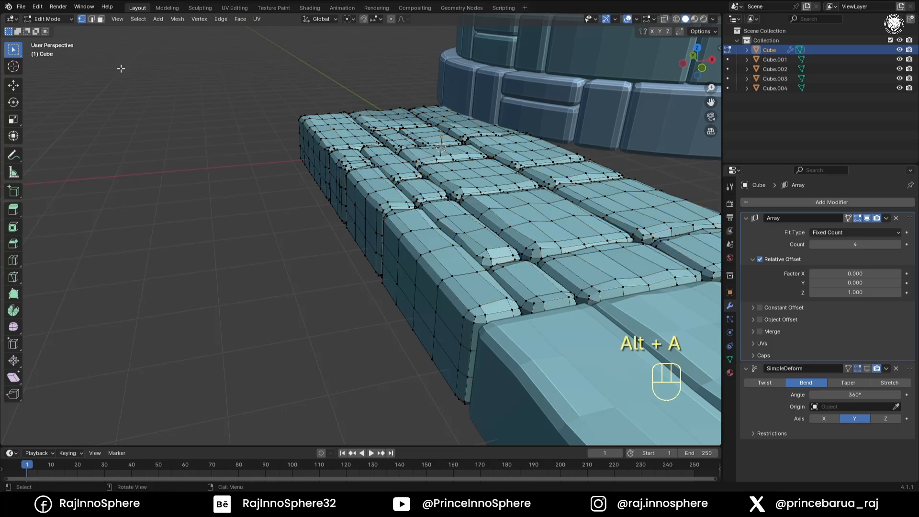
left_click(137, 20)
left_click(196, 103)
middle_click_drag(288, 187, 311, 220)
key("ctrl+z")
key("KP_7")
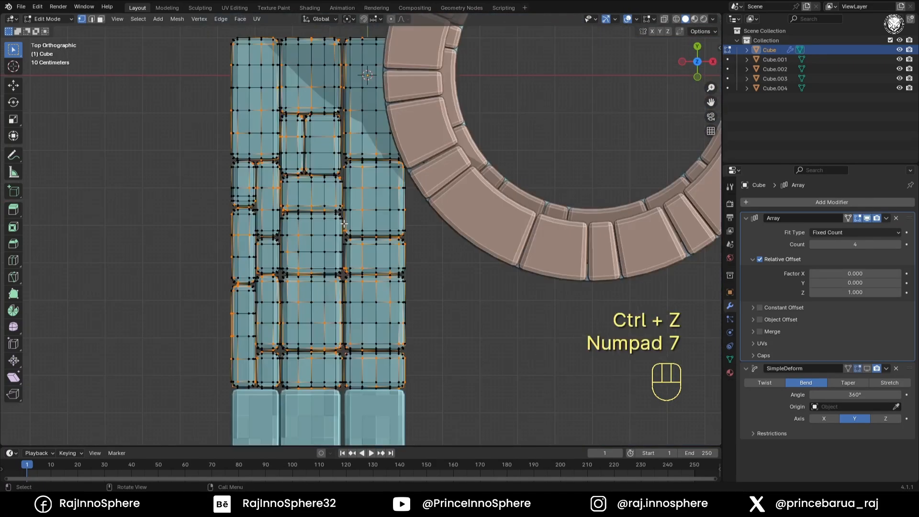
key("alt+z")
left_click_drag(241, 27, 470, 406, "shift")
key("ctrl+z")
left_click_drag(241, 396, 431, 28, "ctrl")
key("alt+z")
- Scale the selected outer-side vertices to make the rim uneven and return to object mode
middle_click_drag(281, 354, 353, 283)
key("s")
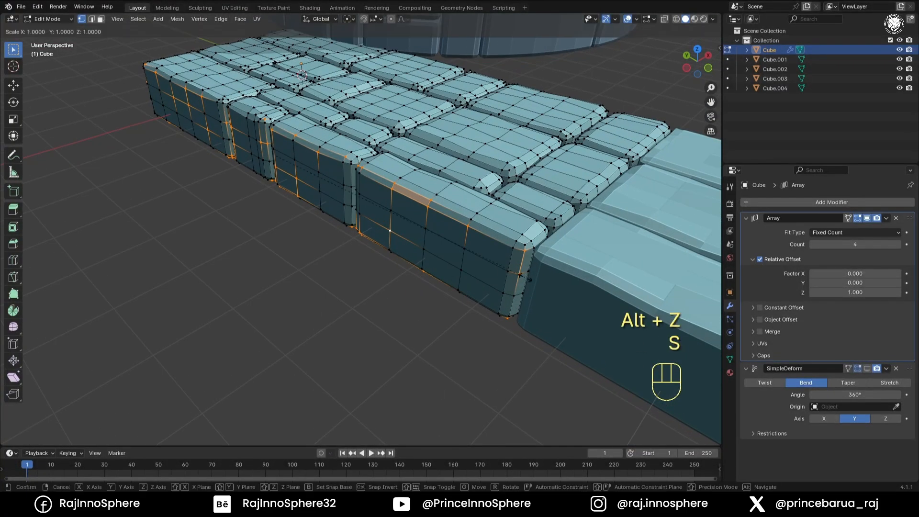
left_click(507, 283)
key("Tab")
middle_click_drag(459, 354, 438, 373)
middle_click_drag(438, 373, 433, 289, "shift")
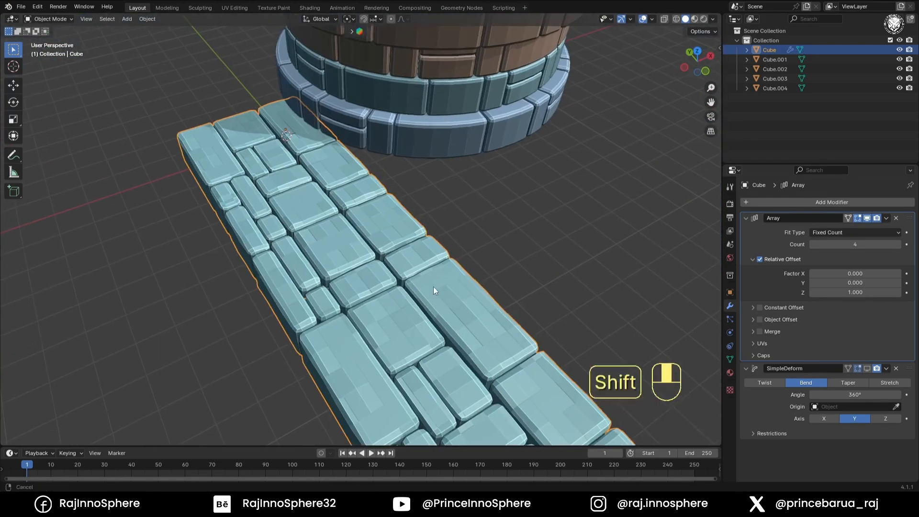
- Turn the base's SimpleDeform viewport display back on to bend the paving into a circle
left_click(867, 369)
left_click(632, 325)
middle_click_drag(488, 306, 476, 245)
scroll(475, 242, "down", 3)
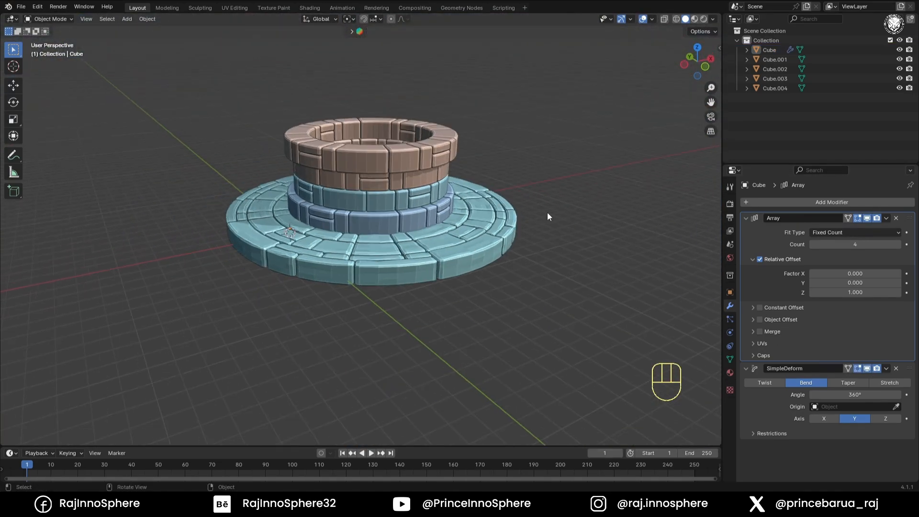
left_click(867, 369)
left_click(867, 368)
- Join the four stacked wall rings into a single object
middle_click_drag(417, 307, 405, 207, "ctrl")
left_click(404, 207)
left_click(407, 165, "shift")
left_click(412, 123, "shift")
left_click(409, 76, "shift")
key("ctrl+j")
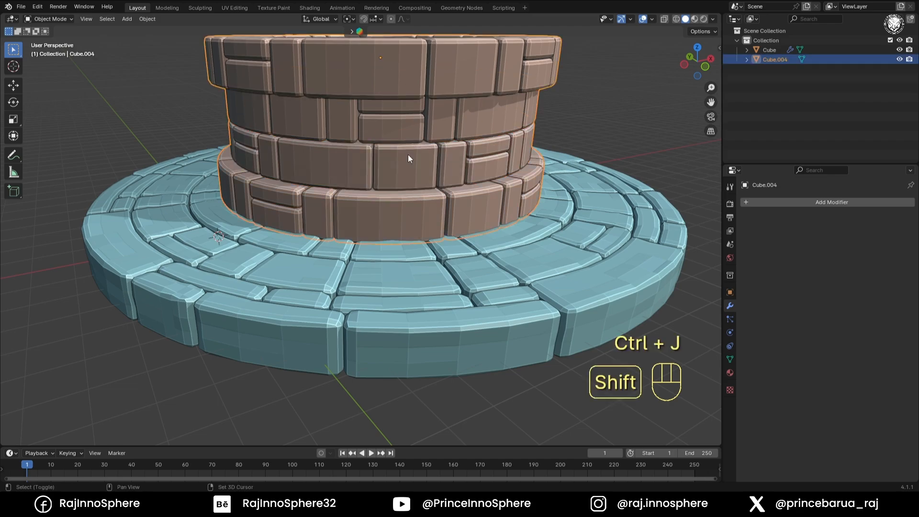
- Set the joined wall's origin to its geometry
middle_click_drag(408, 154, 408, 249)
right_click(409, 251)
left_click(458, 265)
middle_click_drag(432, 207, 416, 261)
- Enable proportional editing and move a vertex on the wall's right side 0.187 m along Y with an influence size of 3.06
key("Tab")
key("KP_3")
left_click(393, 245)
left_click(430, 267)
key("KP_3")
left_click(391, 19)
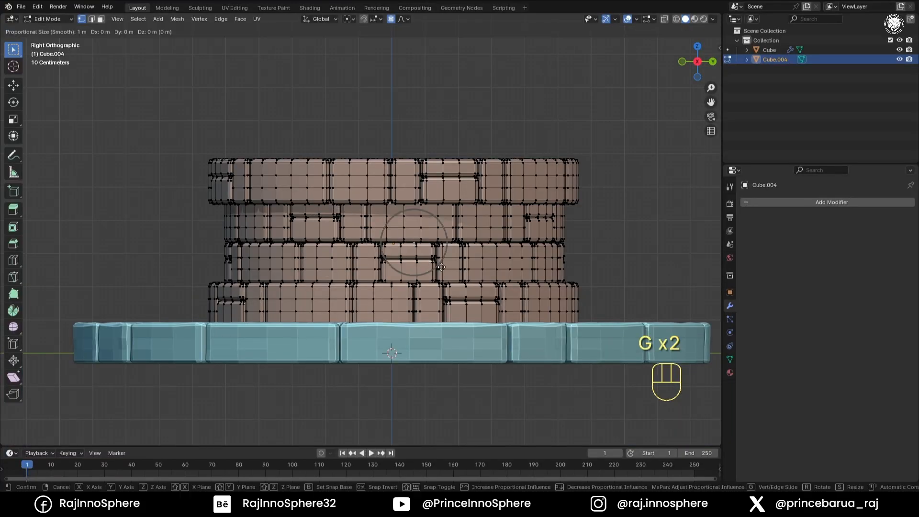
key("KP_3")
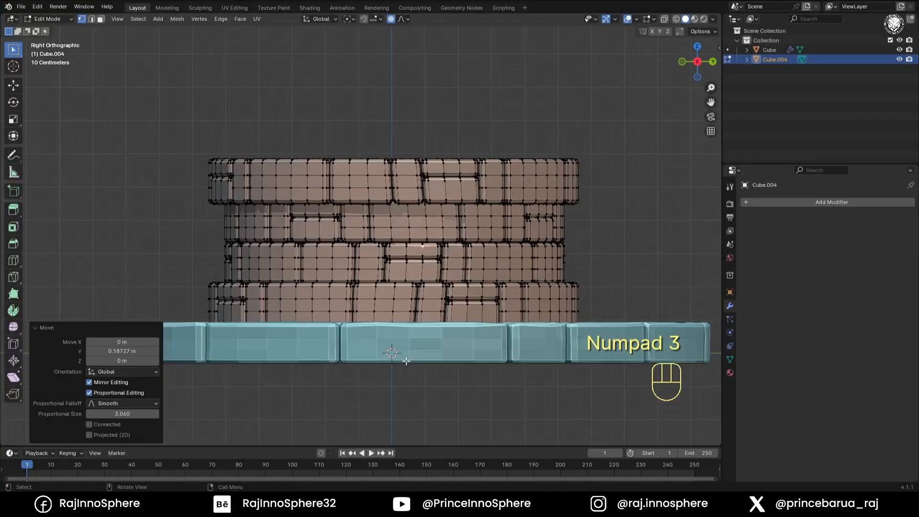
- Shift wall vertices seen from the front and left sides with proportional editing, moving the left one about 0.19 m
left_click(267, 264)
key("KP_1")
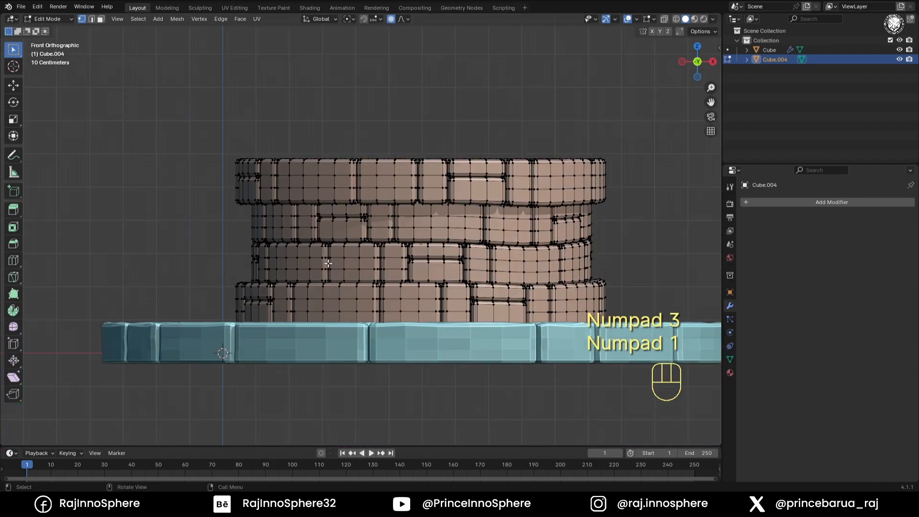
left_click(355, 268)
key("KP_3")
key("ctrl+KP_3")
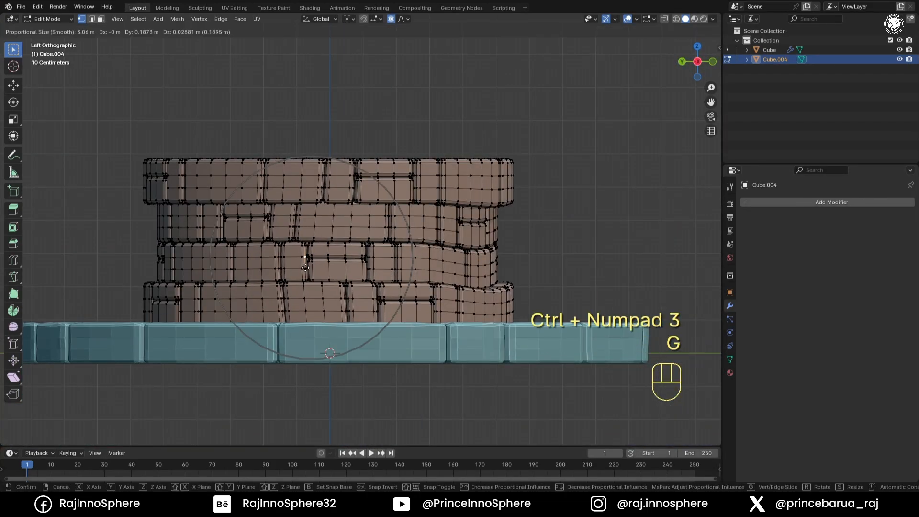
left_click(306, 268)
- Move the selected wall area -0.144 m along X with smooth proportional falloff
middle_click_drag(306, 269, 434, 250)
key("KP_7")
key("g")
left_click(356, 285)
key("KP_1")
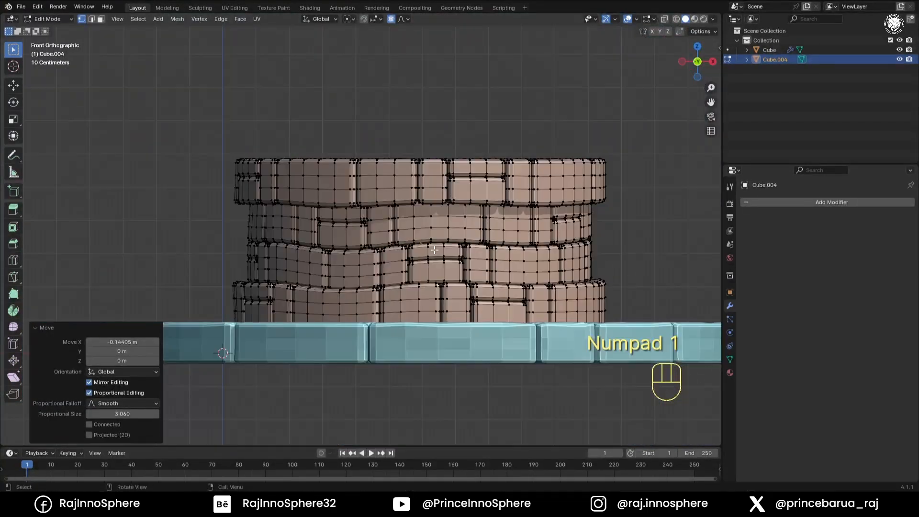
- Move the wall area in the left side view -0.3 m along Y and -0.012 m along Z with proportional editing
key("ctrl+KP_3")
key("g")
left_click(422, 292)
middle_click_drag(421, 292, 444, 288)
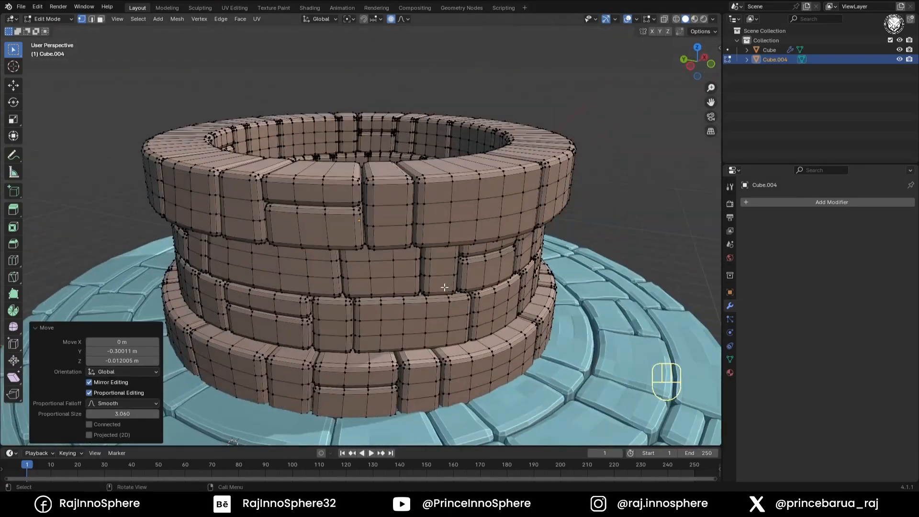
- Randomly select vertices of the wall mesh with a ratio of 0.244 and a random seed of 3
key("2")
left_click(82, 19)
left_click(138, 19)
left_click(173, 95)
middle_click_drag(575, 332, 563, 312)
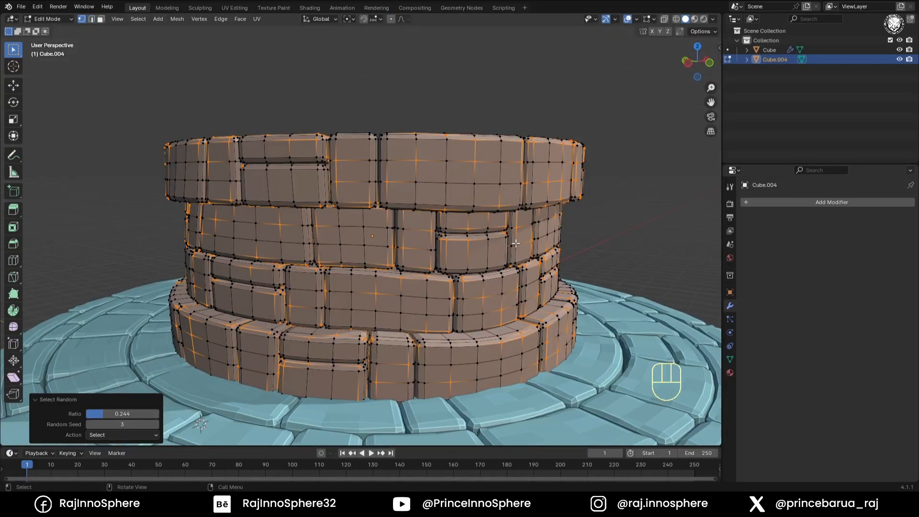
- Scale the randomly selected wall vertices uniformly to 1.007
key("s")
key("ctrl+z")
key("s")
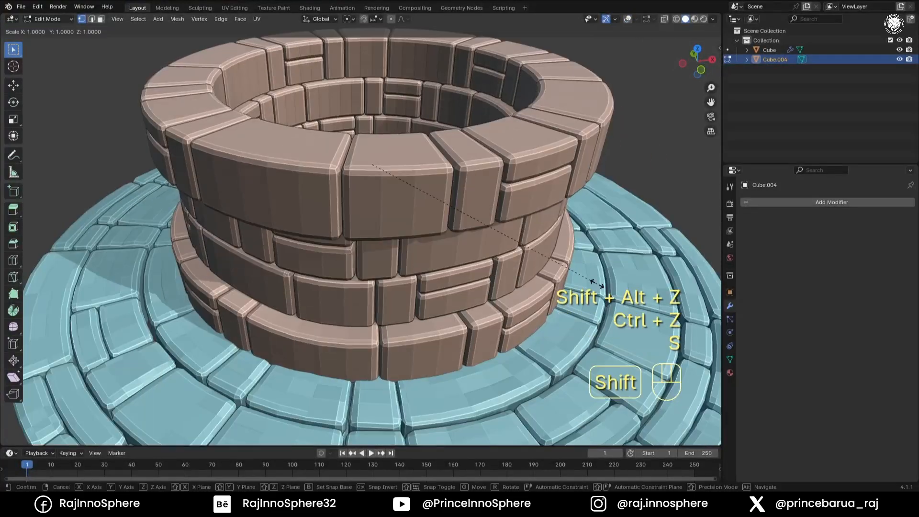
key("shift+alt+z")
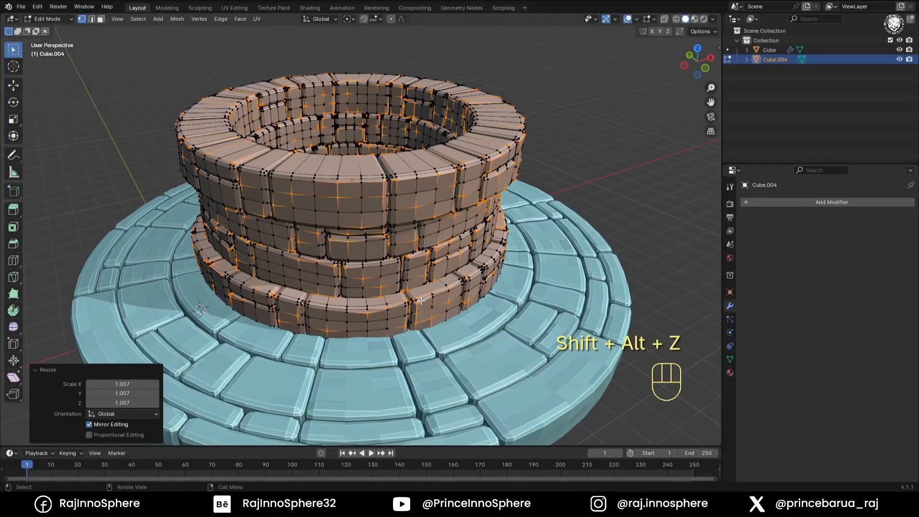
- Thin the wall vertex selection with Checker Deselect and run Select Random with a ratio of 0.006 and seed 3
key("ctrl+KP_Subtract")
key("ctrl+KP_Subtract")
left_click(138, 19)
left_click(173, 95)
left_click(138, 19)
left_click(162, 103)
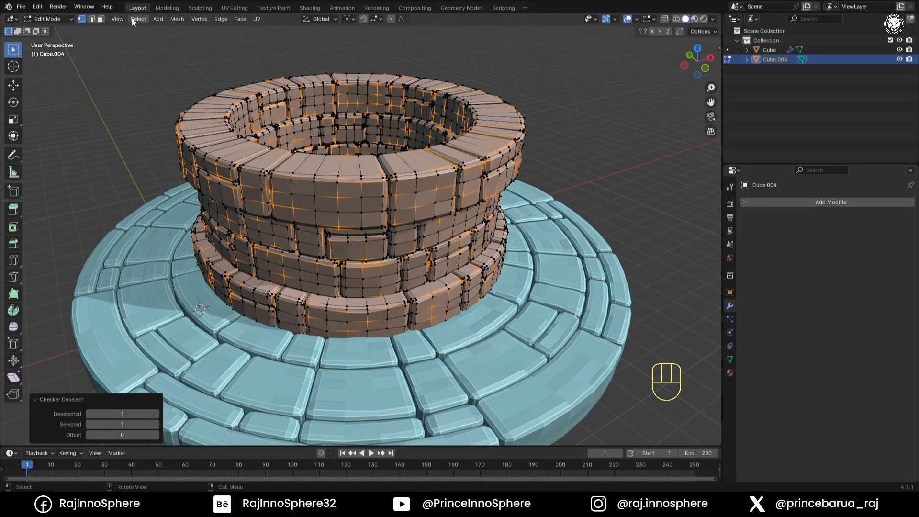
left_click(132, 19)
left_click(159, 94)
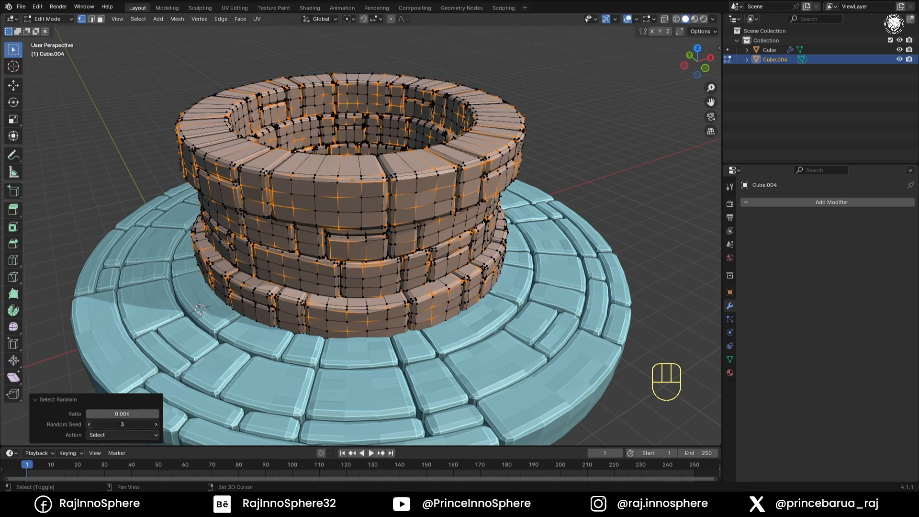
- Scale the selected wall vertices to 0.997 and slightly rescale them a second time
key("s")
left_click(497, 344, "shift")
key("shift+alt+z")
scroll(497, 335, "up", 2)
key("s")
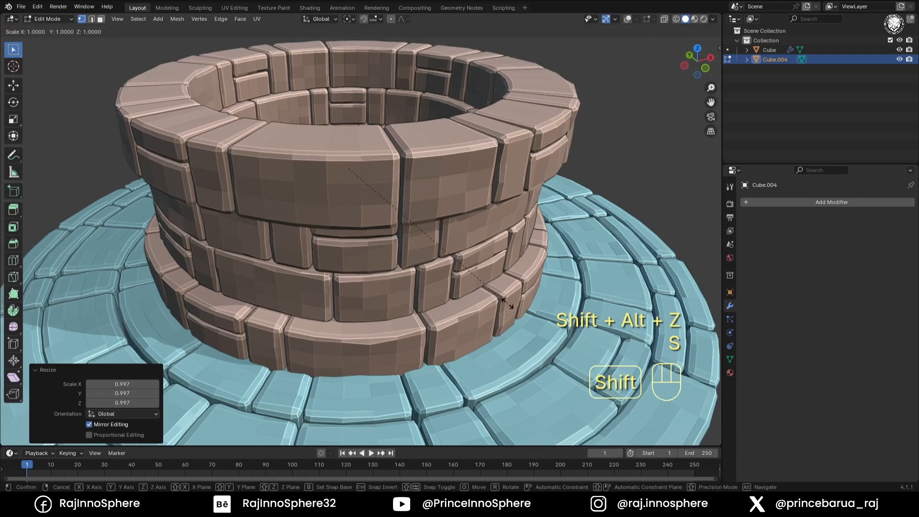
left_click(515, 322, "shift")
middle_click_drag(515, 322, 475, 267, "shift")
- Add a Decimate modifier in Collapse mode to the stone wall and lower its ratio to about 0.567
key("Tab")
key("shift+alt+z")
scroll(431, 282, "down", 4)
scroll(476, 246, "up", 3)
left_click(832, 202)
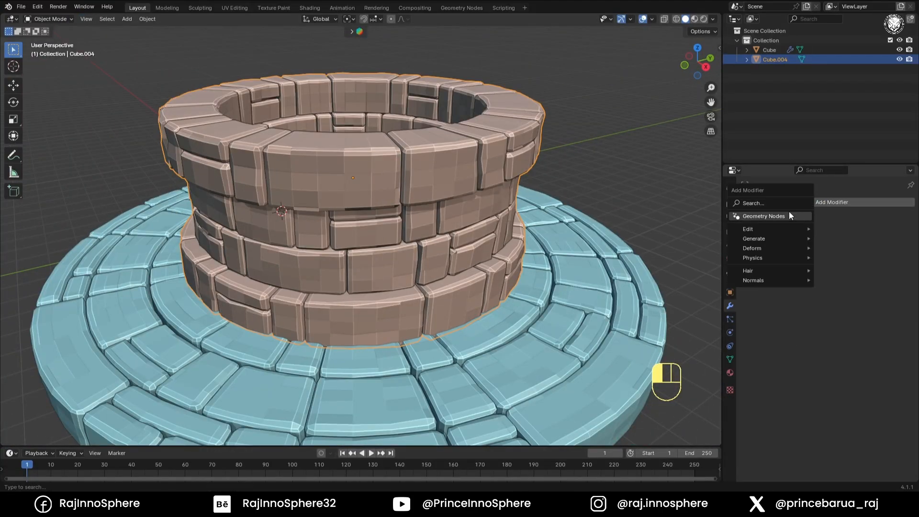
mouse_move(781, 237)
left_click(851, 276)
left_click_drag(853, 244, 816, 244)
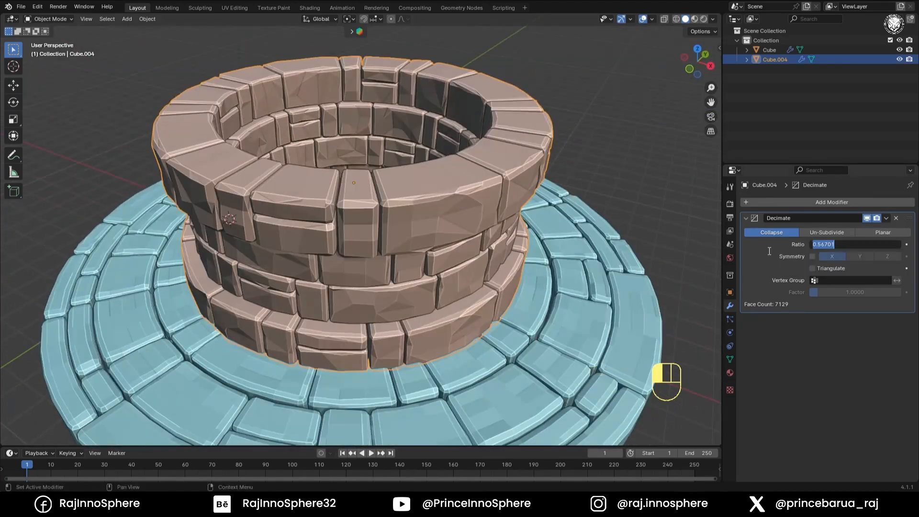
- Keep the wall's Decimate modifier on Collapse and fine-tune its ratio to 0.5972
left_click(770, 251)
left_click(827, 232)
left_click(772, 232)
left_click_drag(852, 245, 892, 244, "shift")
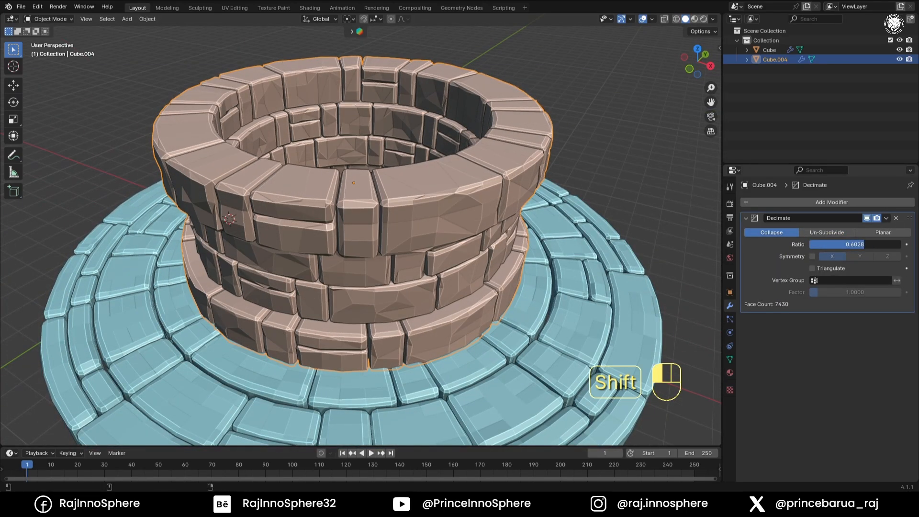
- Move areas of the wall's top ring along Z with smooth proportional falloff and a size of 3.06 m
middle_click_drag(378, 182, 387, 176)
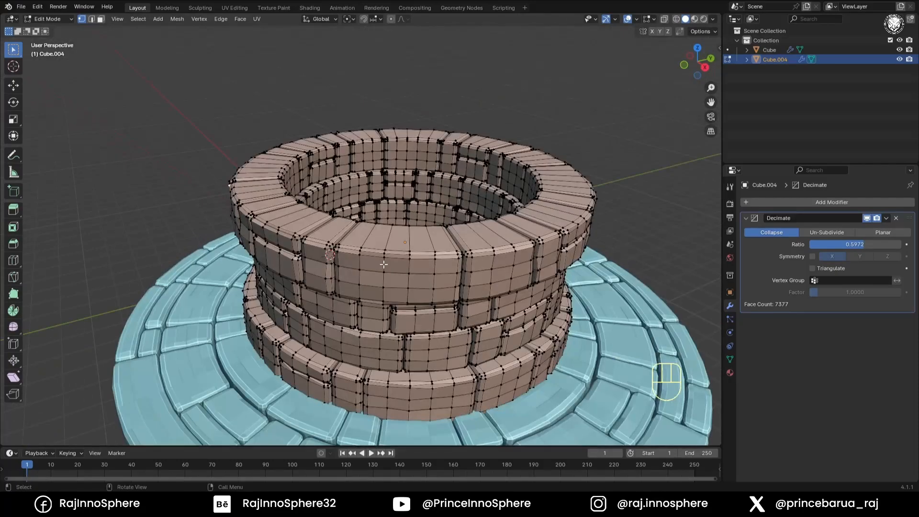
key("KP_3")
key("g")
key("z")
key("g")
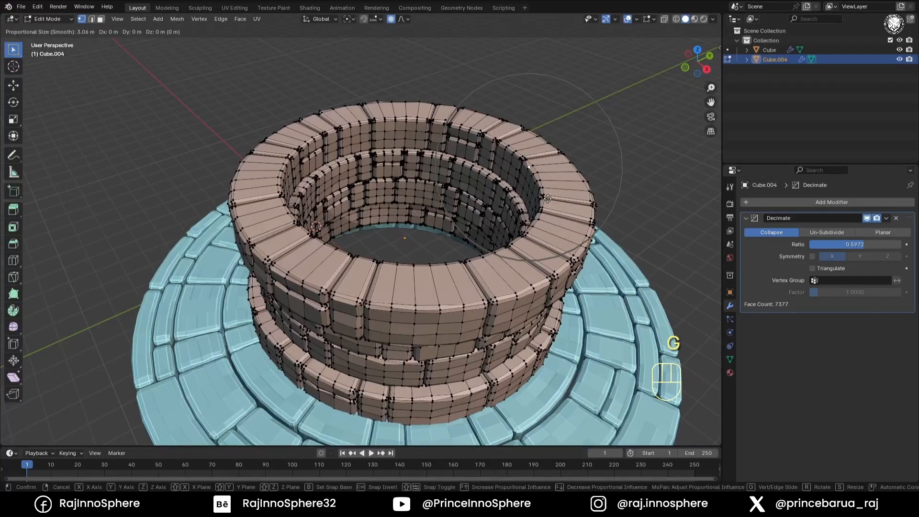
key("z")
- Cut centred loops along the upper faces of the top-ring stones and bevel these loops by 0.518 m with 2 segments
left_click(574, 243, "ctrl")
key("KP_7")
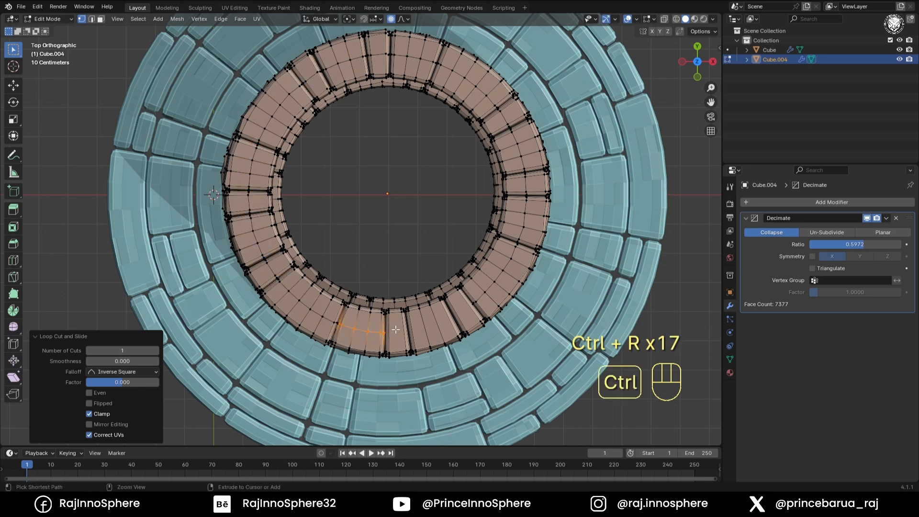
key("2")
scroll(271, 317, "up", 2)
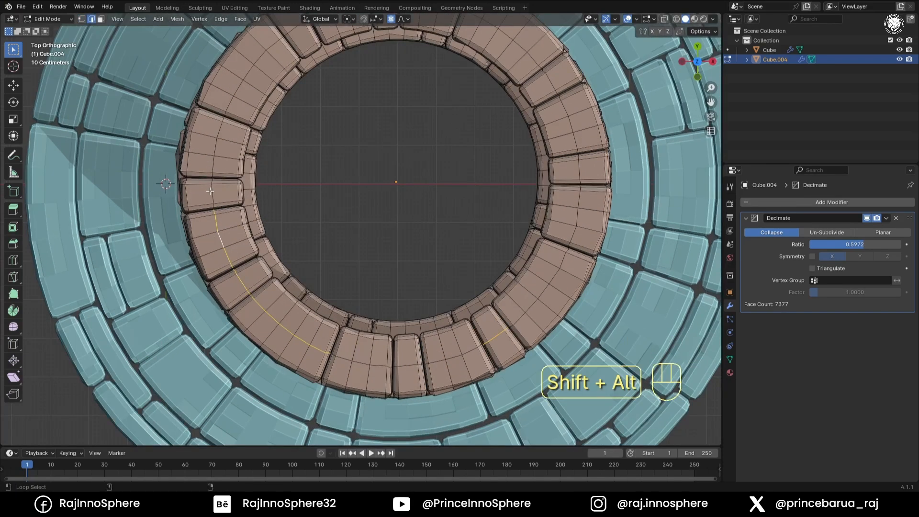
middle_click_drag(237, 90, 189, 146, "shift")
left_click(333, 59, "alt+shift")
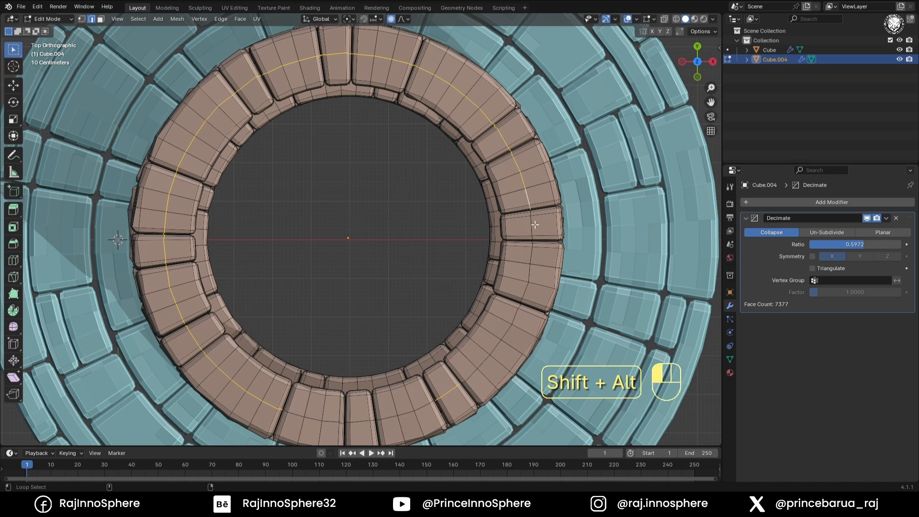
left_click(407, 414, "alt+shift")
middle_click_drag(321, 412, 335, 273)
key("ctrl+b")
left_click(364, 297)
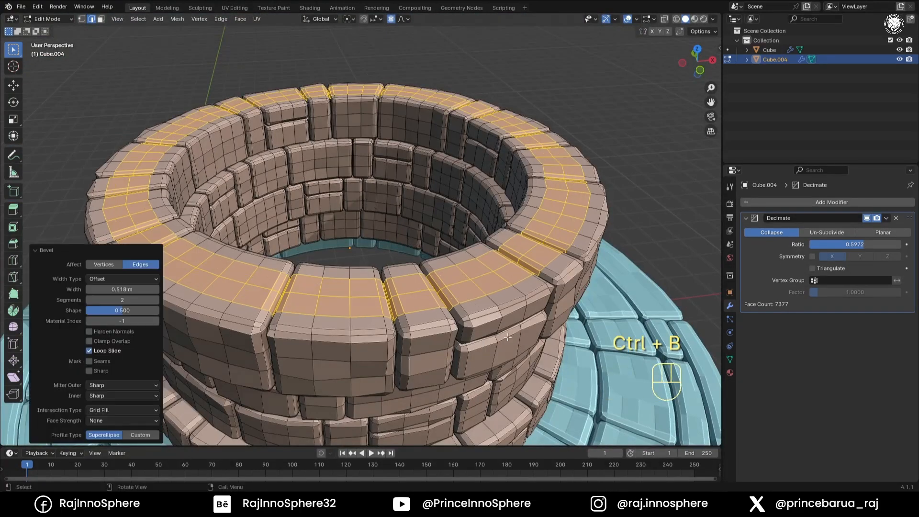
- Thin the bevelled vertex selection on the top ring with Checker Deselect, using 1 deselected, 1 selected and offset 0
scroll(368, 306, "up", 3)
key("2")
key("1")
left_click(381, 321)
key("ctrl+z")
left_click(138, 18)
left_click(153, 101)
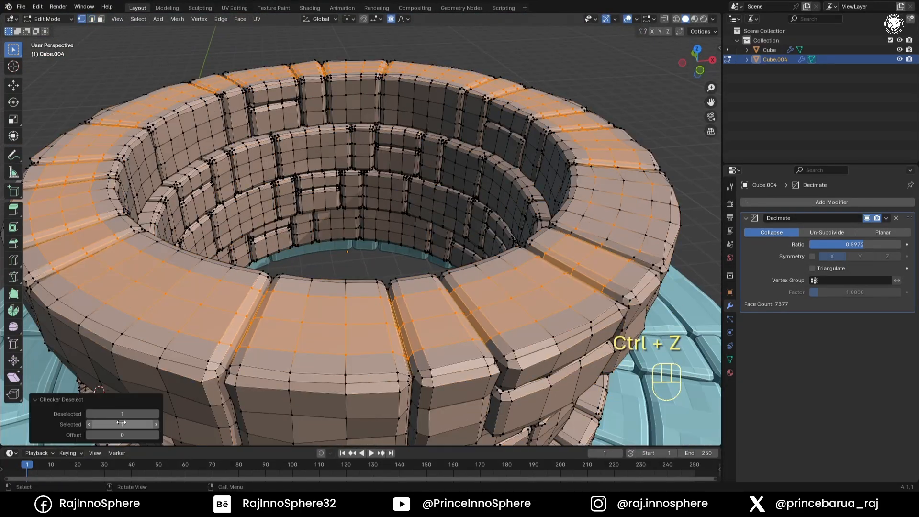
- Move part of the top ring's upper face along Z with proportional editing
left_click(541, 288)
middle_click_drag(532, 287, 450, 297, "ctrl")
key("shift+alt+z")
key("g")
key("z")
left_click(414, 264)
key("shift+alt+z")
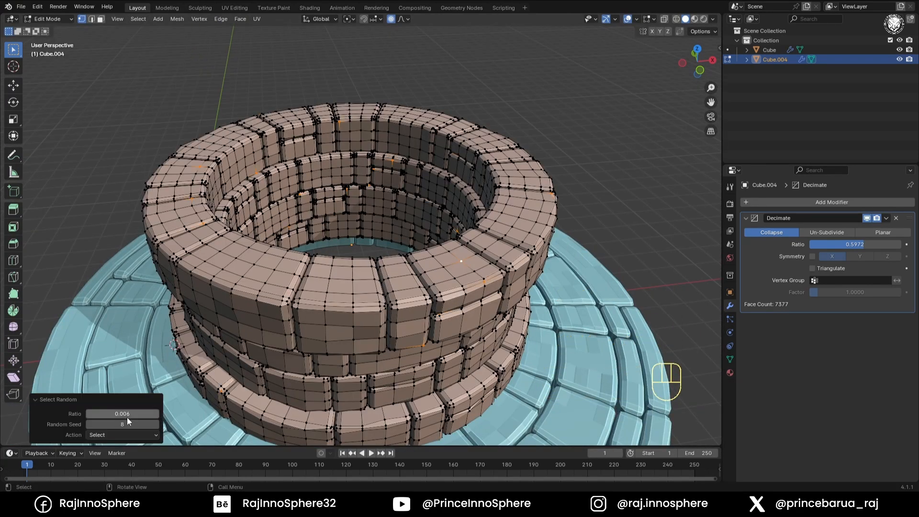
- Randomly select vertices along the top ring's upper rim with ratio 0.669 and seed 4, and shift them along Z without proportional editing
left_click_drag(127, 416, 146, 426)
key("KP_3")
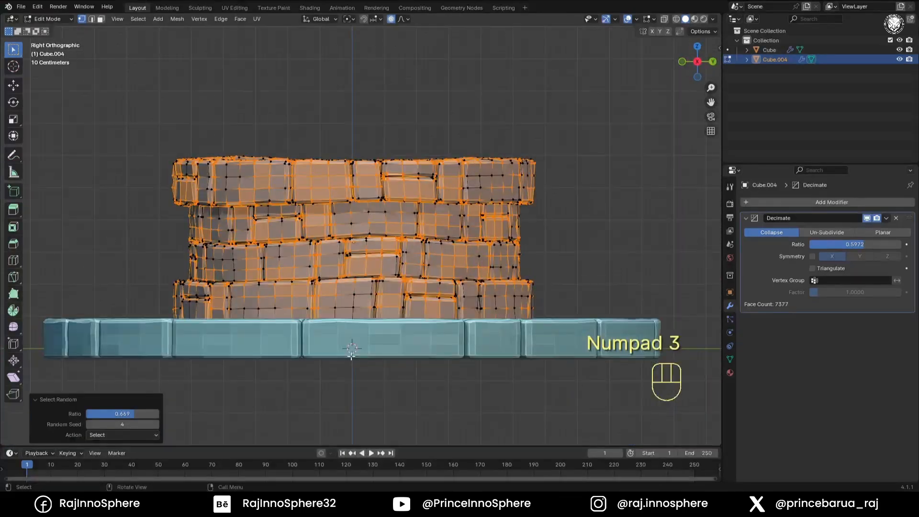
key("alt+z")
left_click_drag(153, 170, 647, 376, "ctrl")
key("alt+z")
middle_click_drag(493, 235, 492, 202)
key("o")
key("g")
key("z")
left_click(509, 239)
- Set the wall's Decimate ratio to 0.7706 and apply the modifier
key("Tab")
left_click_drag(855, 245, 871, 245, "shift")
key("Tab")
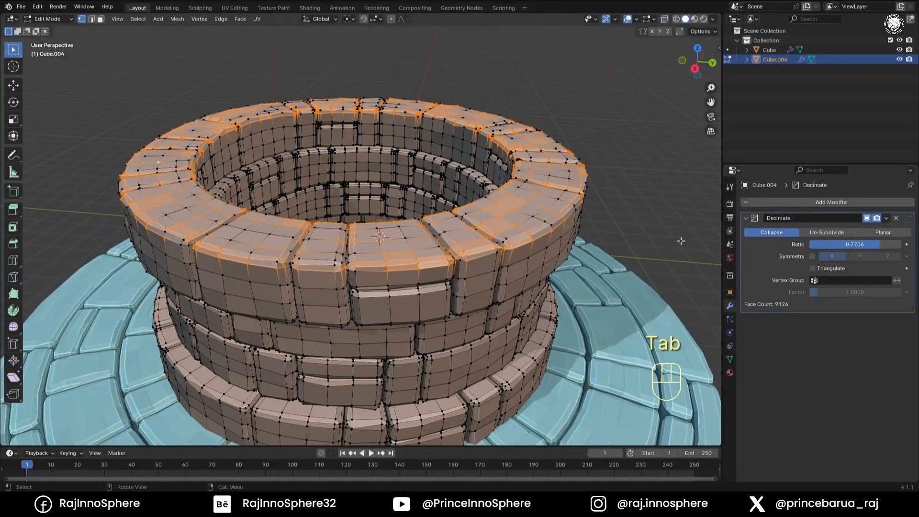
key("Tab")
left_click(565, 239)
middle_click_drag(498, 230, 517, 345, "ctrl")
middle_click_drag(517, 344, 514, 321, "ctrl")
left_click(446, 263)
left_click(887, 219)
left_click(884, 230)
- Separate the entire wall mesh into individual stone objects by loose parts
key("Tab")
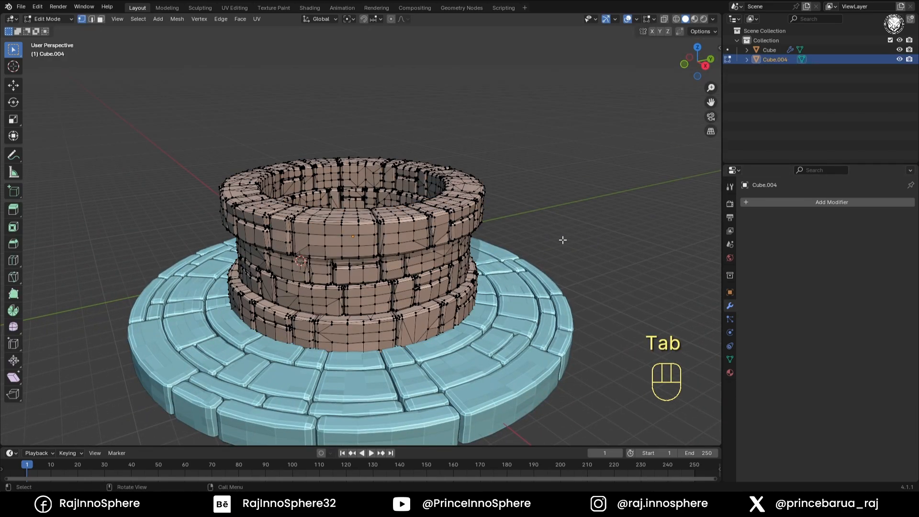
middle_click_drag(562, 240, 550, 229)
key("Tab")
key("Tab")
key("a")
key("p")
left_click(509, 251)
key("Tab")
- Join all stones of the bottom wall ring into one object in the right side view
key("KP_3")
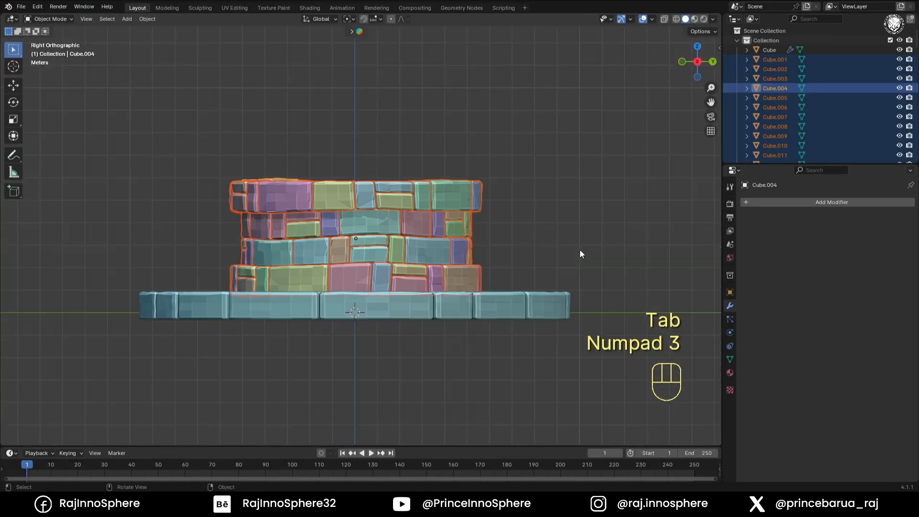
key("alt+z")
left_click_drag(208, 267, 535, 289)
left_click_drag(377, 241, 377, 241, "ctrl")
scroll(405, 314, "up", 3)
key("ctrl+j")
- Join the stones of each remaining wall ring into its own object
left_click_drag(134, 261, 559, 276)
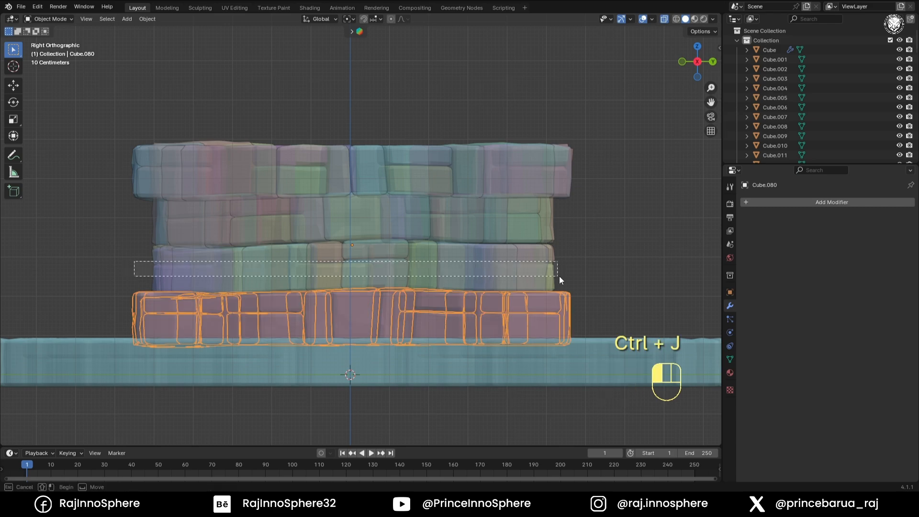
left_click_drag(104, 124, 639, 190)
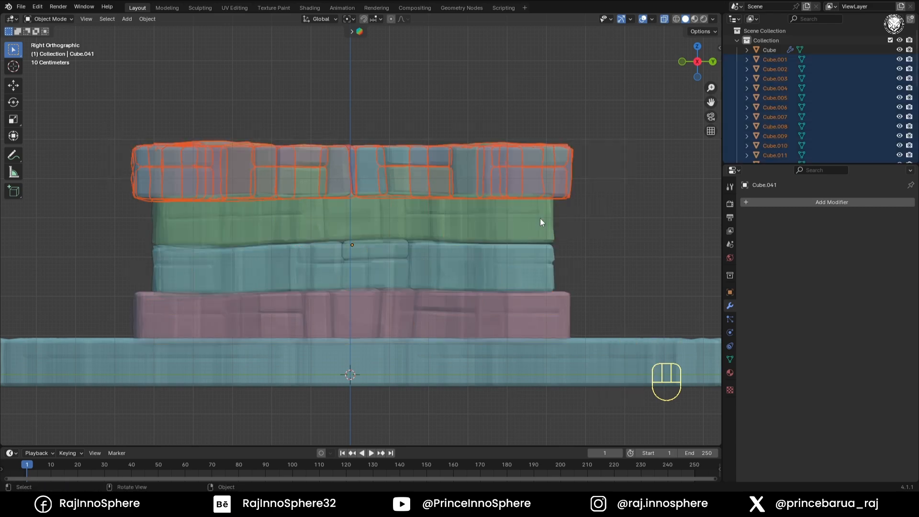
key("ctrl+j")
- Select the paved base and inspect its undeformed mesh in Edit Mode
middle_click_drag(532, 225, 478, 272)
scroll(446, 259, "down", 4)
key("alt+z")
left_click(385, 258)
left_click(481, 309)
mouse_move(481, 307)
middle_mouse_down()
mouse_move(487, 338)
mouse_move(479, 306)
middle_mouse_up()
key("Tab")
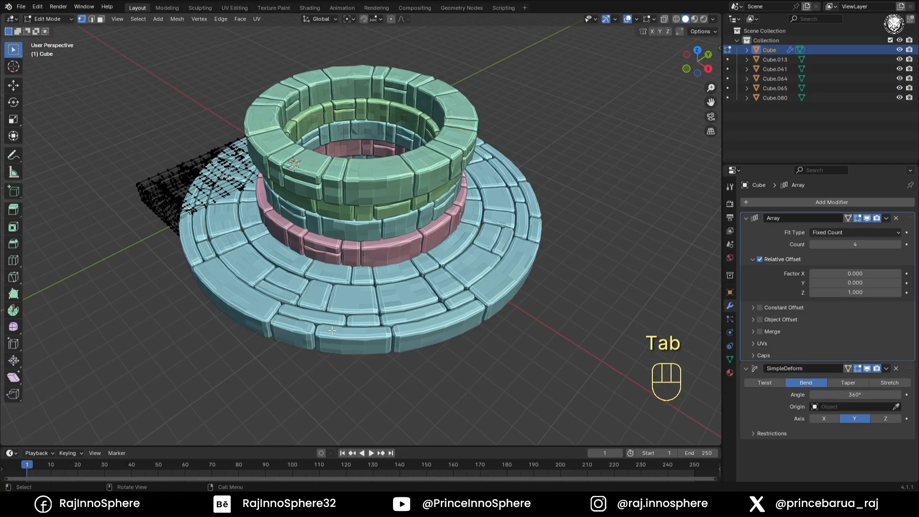
middle_click_drag(407, 355, 421, 278)
key("Tab")
- Add a Decimate modifier to the paved base after its Array and SimpleDeform modifiers and adjust its ratio
left_click(746, 219)
left_click(746, 231)
left_click(771, 202)
left_click(748, 163)
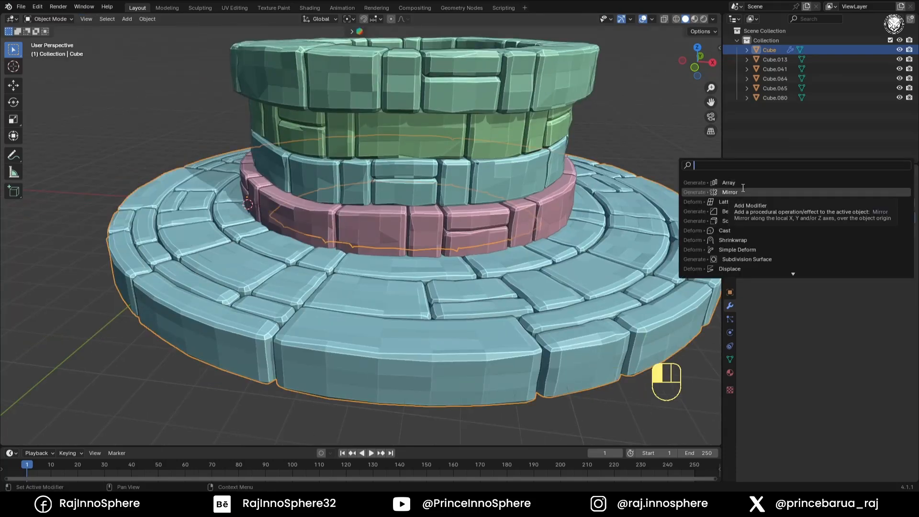
left_click(806, 203)
left_click(845, 277)
mouse_move(874, 269)
left_mouse_down()
mouse_move(819, 270)
mouse_move(877, 270)
left_mouse_up()
left_click(746, 244, "ctrl")
key("Home")
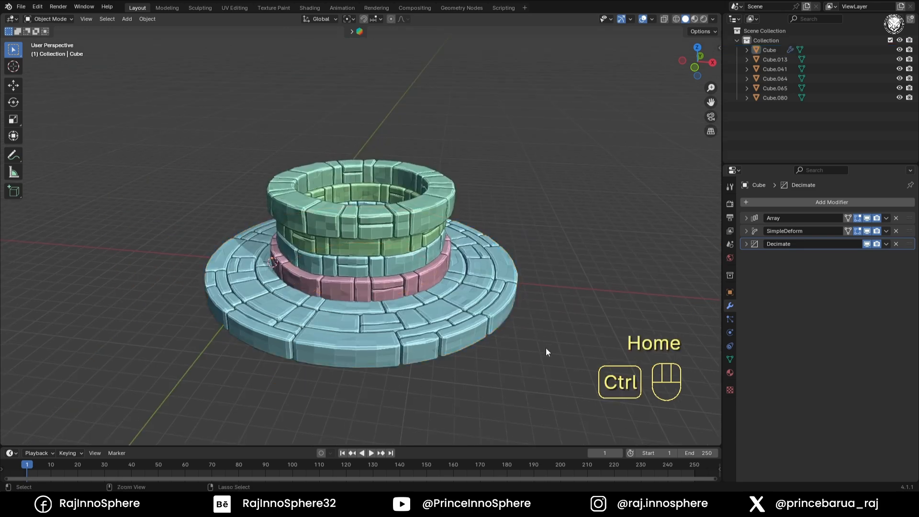
- Move part of the paved base -0.053 m along Z with smooth proportional falloff and adjust the proportional size
middle_click_drag(282, 367, 383, 335)
middle_click_drag(383, 335, 398, 268, "shift")
key("shift+alt+z")
key("shift+alt+z")
key("o")
key("shift+alt+z")
middle_click_drag(398, 268, 360, 278, "shift")
key("g")
key("z")
left_click(360, 288)
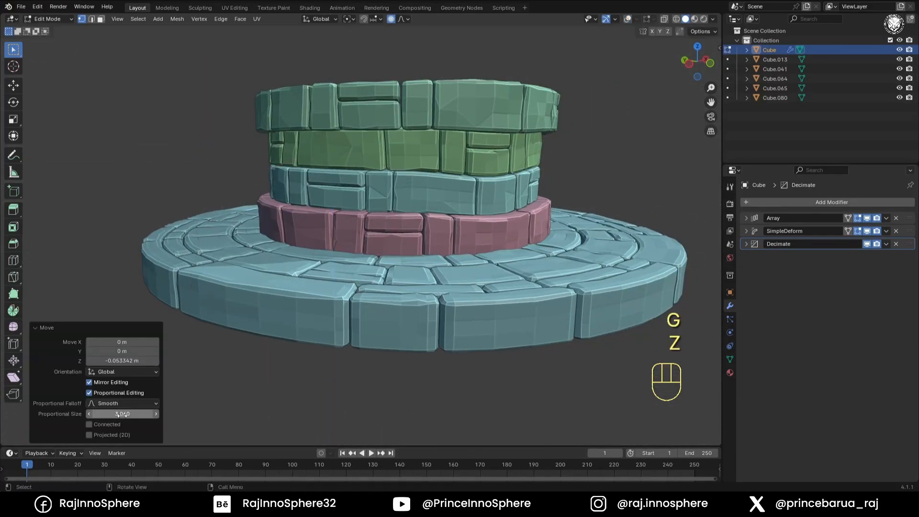
left_click_drag(123, 414, 158, 414)
- Move a second area of the paved base -0.183 m along Z with smooth proportional falloff and size 2.110
middle_click_drag(330, 275, 314, 300)
key("shift+alt+z")
left_click(288, 304)
key("shift+alt+z")
key("g")
key("z")
left_click(294, 306)
middle_click_drag(335, 335, 366, 312)
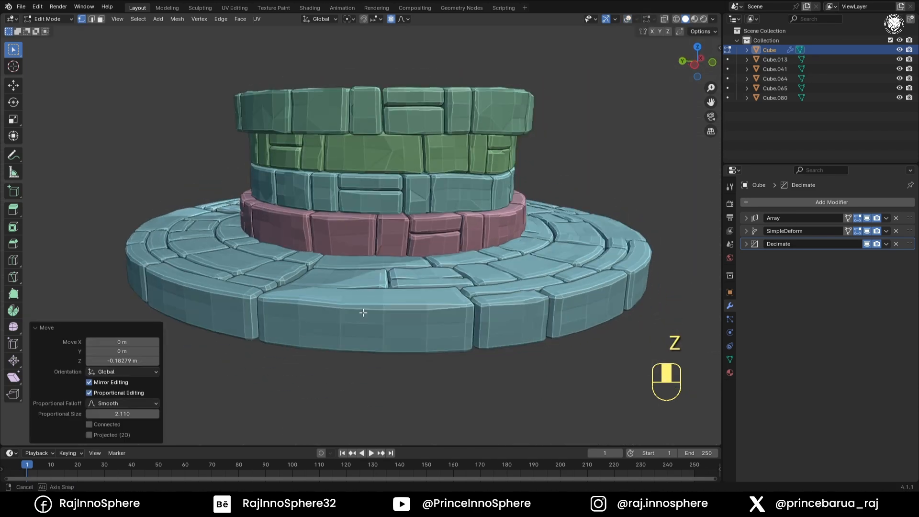
- Try to move the same area of the paved base further along Z
key("g")
key("z")
left_click(396, 301)
key("ctrl+z")
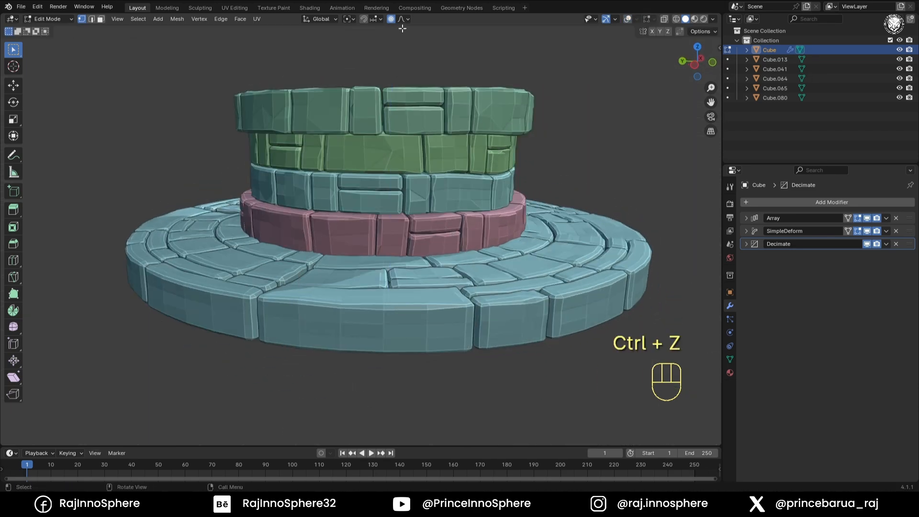
- Select another spot on the paved base's mesh and move it along Z with proportional editing
left_click(409, 266)
left_click(312, 276)
key("g")
key("z")
left_click(314, 282)
middle_click_drag(383, 297, 450, 355)
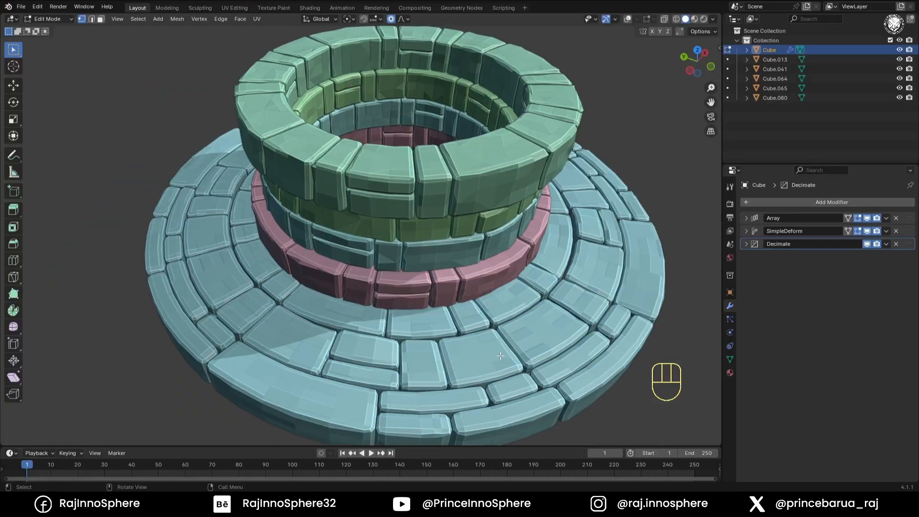
- Show the SimpleDeform result on the base's editing cage and move a point on the paving along Z with proportional editing
left_click(848, 232)
middle_click_drag(402, 311, 366, 287)
key("shift+alt+z")
left_click(311, 287)
key("g")
key("z")
left_click(316, 283)
key("shift+alt+z")
- Move two more spots on the front paving stones along Z with smooth proportional falloff
key("shift+alt+z")
key("g")
key("z")
left_click(328, 269)
left_click(338, 313)
key("g")
key("z")
left_click(340, 320)
key("shift+alt+z")
- Move a point on the paved base's outer rim along Z with smooth proportional falloff, size 1.69 m
key("shift+alt+z")
left_click(599, 331)
key("g")
key("z")
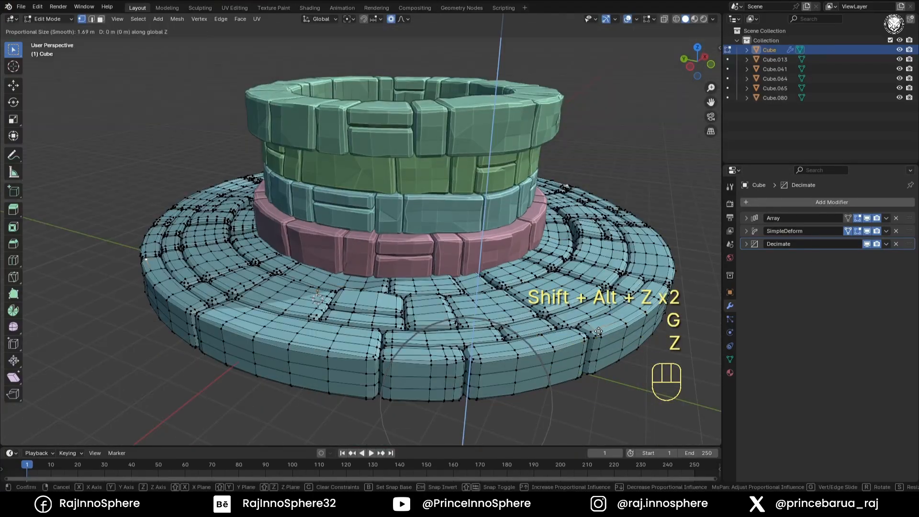
left_click(598, 340)
key("shift+alt+z")
- Move two spots on another side of the paved base along Z with smooth proportional falloff, size 1.69 m
key("shift+alt+z")
middle_click_drag(307, 335, 331, 325)
key("g")
key("z")
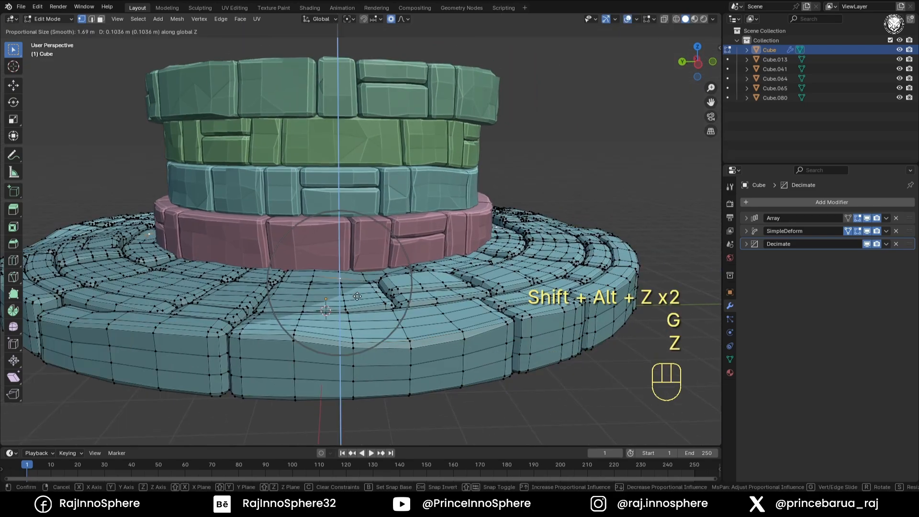
left_click(353, 342)
left_click(340, 274)
key("g")
key("z")
left_click(414, 304)
- Apply the paved base's Array and SimpleDeform modifiers and set its origin to its geometry
key("Tab")
middle_click_drag(414, 307, 472, 347)
middle_click_drag(486, 348, 500, 331, "shift")
left_click(886, 218)
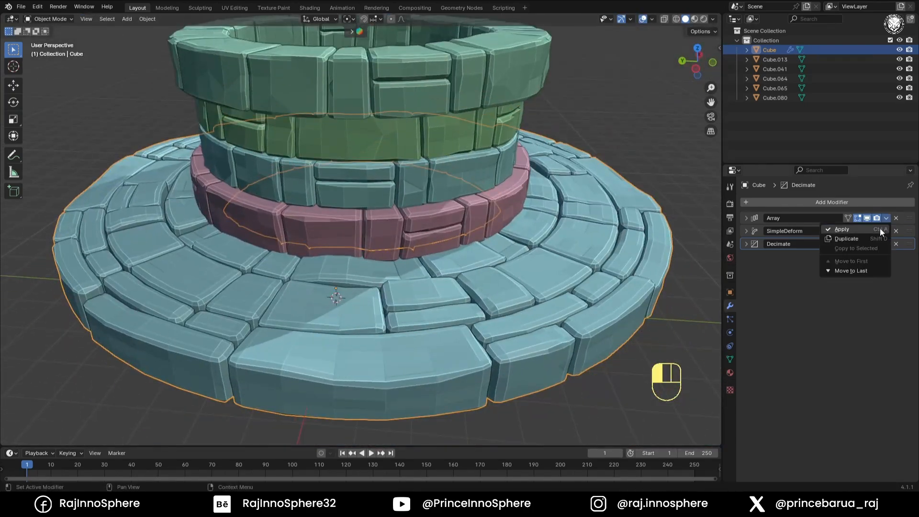
left_click(880, 228)
key("Tab")
key("Tab")
left_click(887, 219)
left_click(880, 228)
right_click(512, 268)
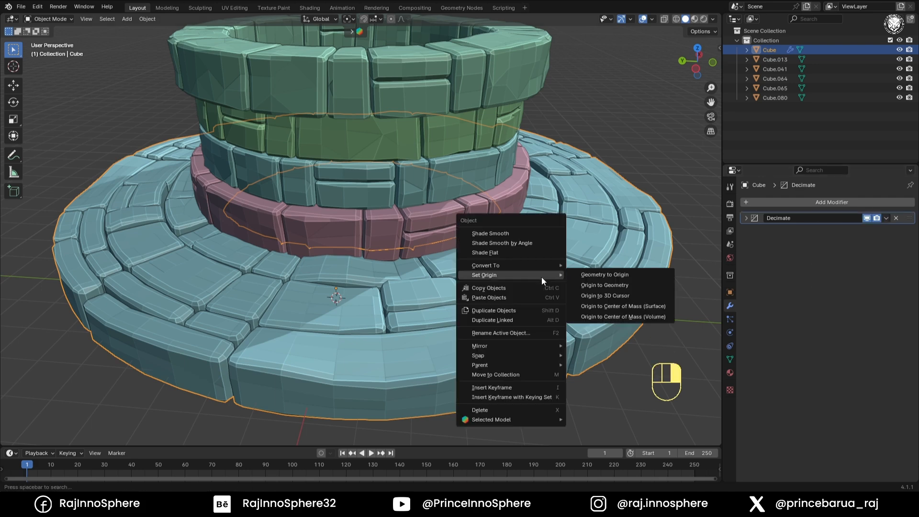
left_click(616, 282)
- Randomly select the base's vertices with a ratio of 0.279 and scale them up slightly without proportional editing
key("Tab")
left_click(138, 19)
left_click(159, 94)
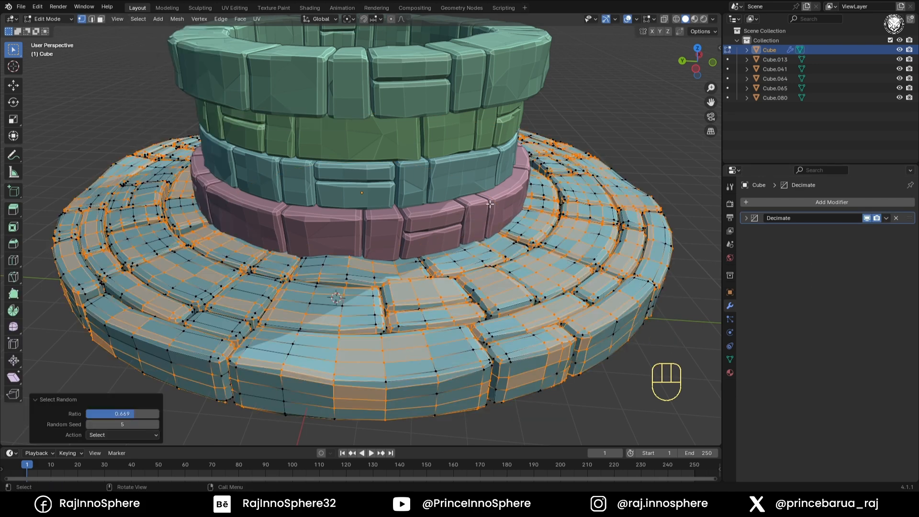
left_click_drag(126, 414, 112, 414)
key("shift+alt+z")
key("s")
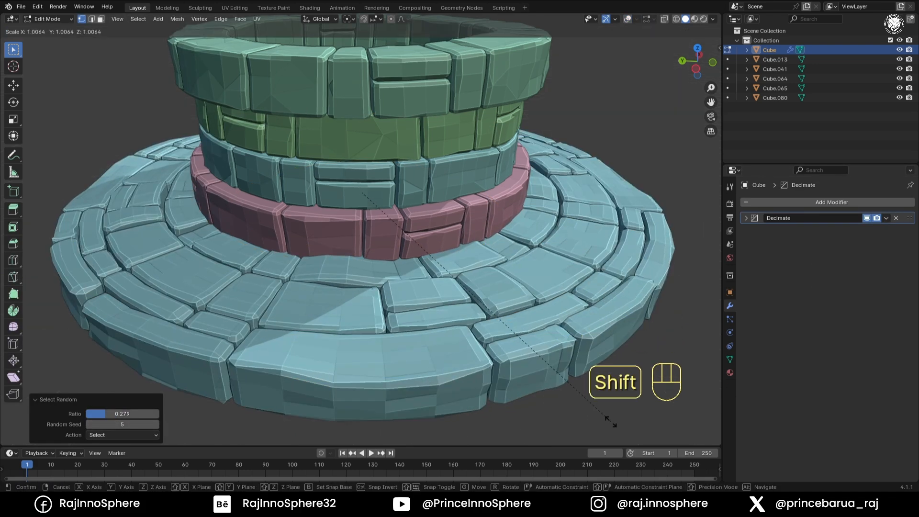
left_click(594, 402)
- Turn proportional editing back on and move a spot on the paved base along Z
key("Tab")
key("shift+alt+z")
key("Tab")
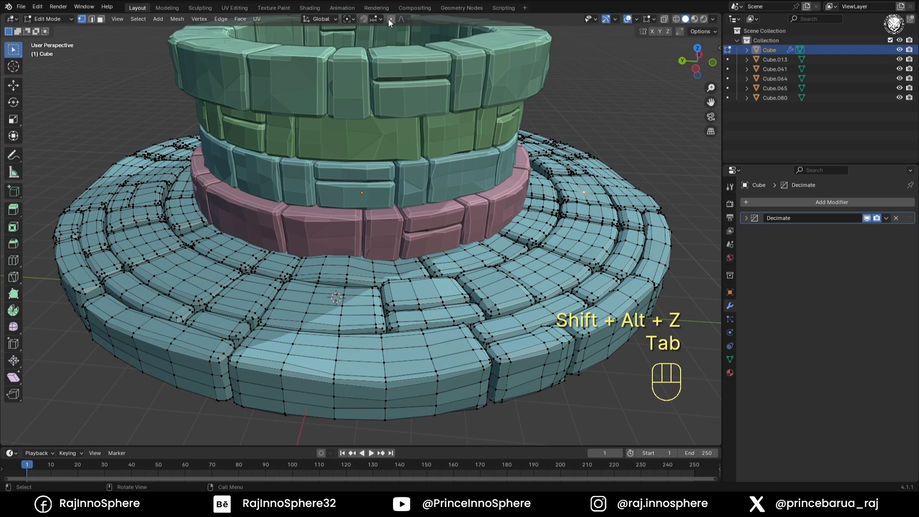
key("g")
key("z")
left_click(160, 257)
scroll(160, 258, "down", 3)
key("shift+alt+z")
middle_click_drag(478, 194, 480, 251)
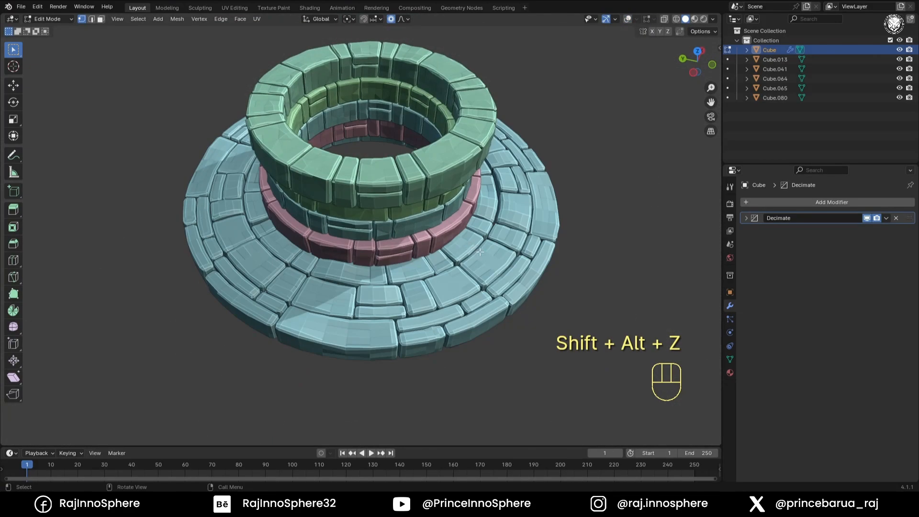
- Try to move a point of the paved base -0.212 m along X without proportional editing
key("g")
key("x")
key("KP_7")
left_click(530, 330, "ctrl")
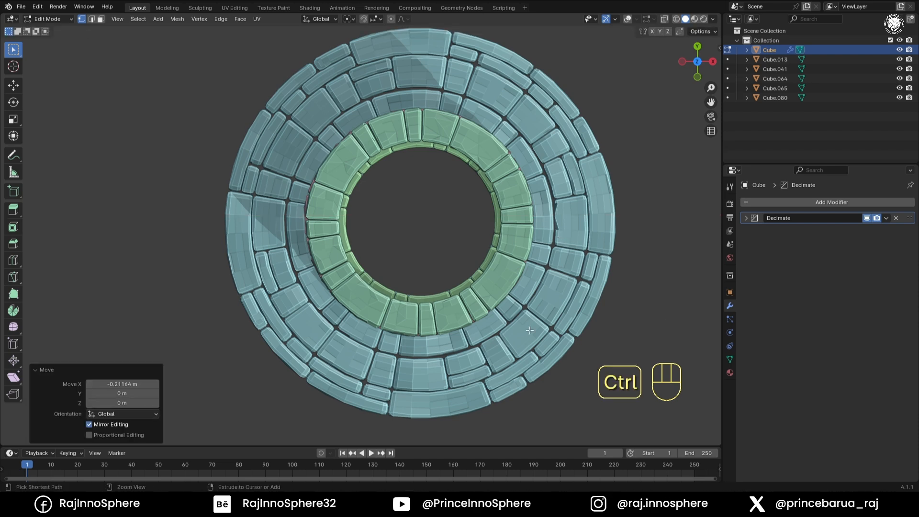
key("x")
left_click(575, 223)
key("ctrl+z")
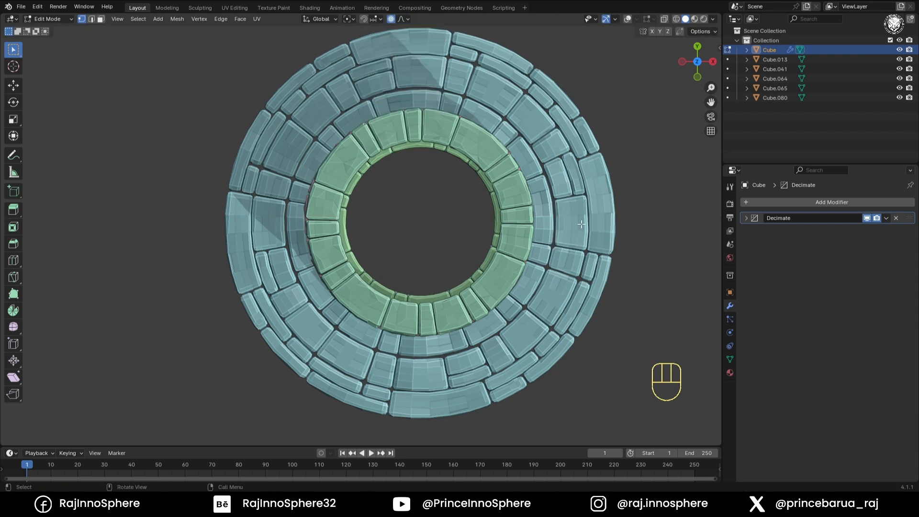
- Move an outer spot of the base -0.212 m in X and 0.094 m in Y with proportional size 2.670, and reshape the opposite rim
left_click(593, 202)
middle_click_drag(344, 76, 337, 133, "shift")
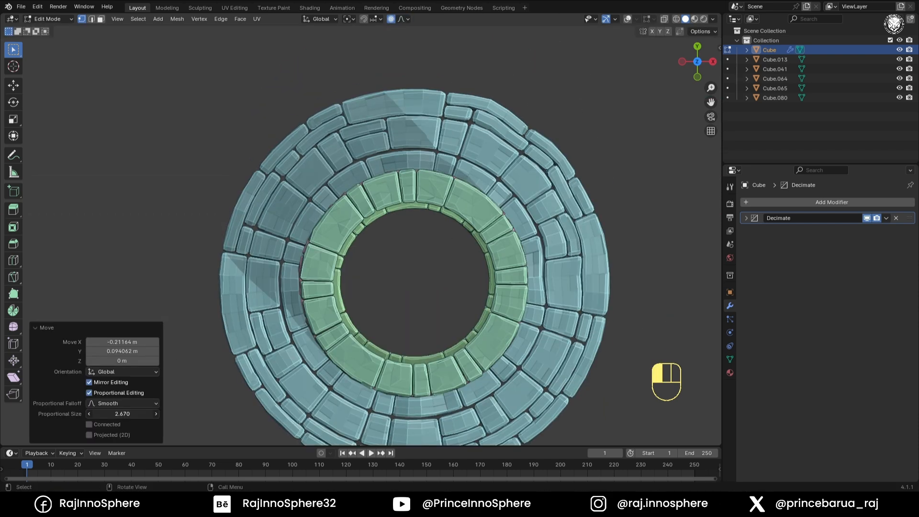
middle_click_drag(460, 365, 428, 232, "shift")
key("g")
left_click(388, 367)
- Move a rim spot 0.306 m in X and 0.235 m in Y with proportional size 4.420, and reshape a further rim area
middle_click_drag(388, 191, 388, 331, "shift")
key("g")
left_click(383, 88)
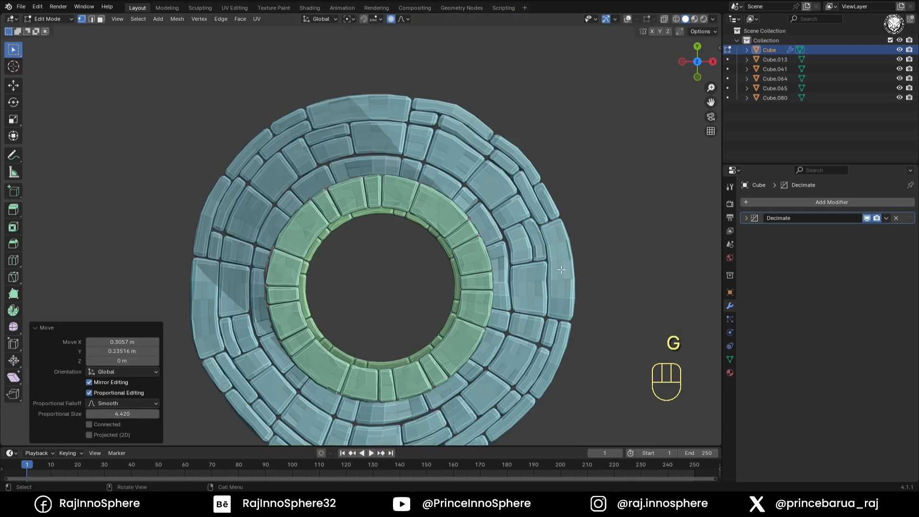
middle_click_drag(297, 373, 314, 278, "shift")
key("g")
left_click(318, 295)
- Reshape the base's outline at the -X side and move a rim spot 0.517 m in X and 0.259 m in Y with proportional size 4.420
key("g")
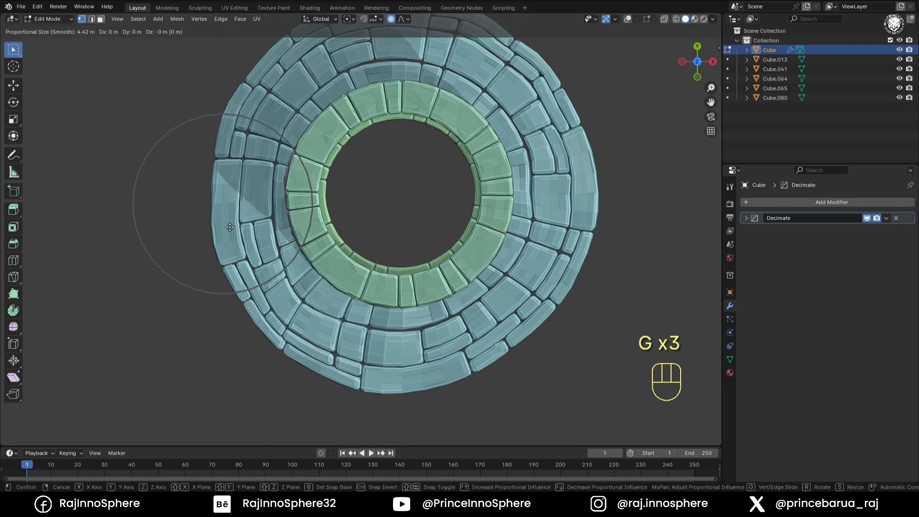
left_click(227, 228)
middle_click_drag(331, 43, 306, 132, "shift")
left_click(307, 133)
key("g")
left_click(317, 128)
middle_click_drag(433, 290, 475, 208)
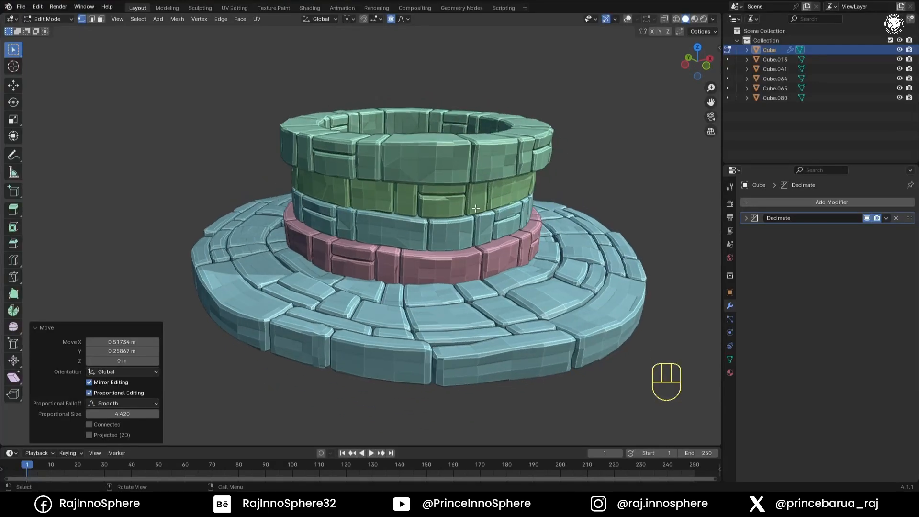
- Select the paved base's outer rim stones and move them -0.278 m along Z with smooth proportional falloff, size 4.420
key("KP_7")
key("alt+z")
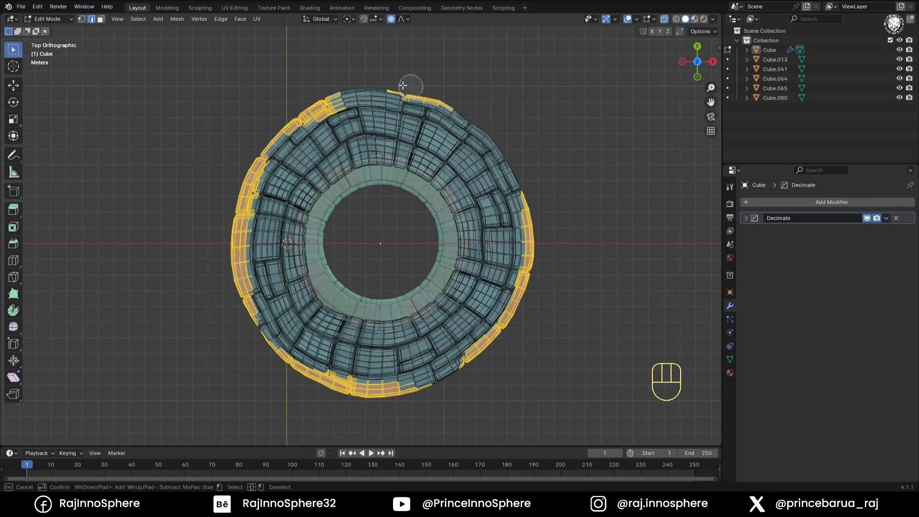
key("alt+z")
middle_click_drag(574, 227, 551, 205)
key("shift+alt+z")
key("g")
key("z")
left_click(147, 425)
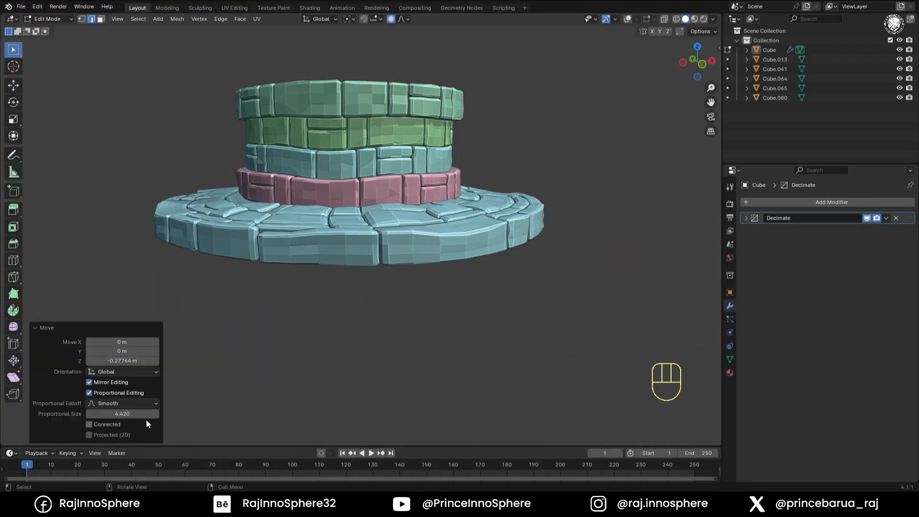
mouse_move(550, 307)
middle_mouse_down()
mouse_move(560, 326)
mouse_move(537, 313)
middle_mouse_up()
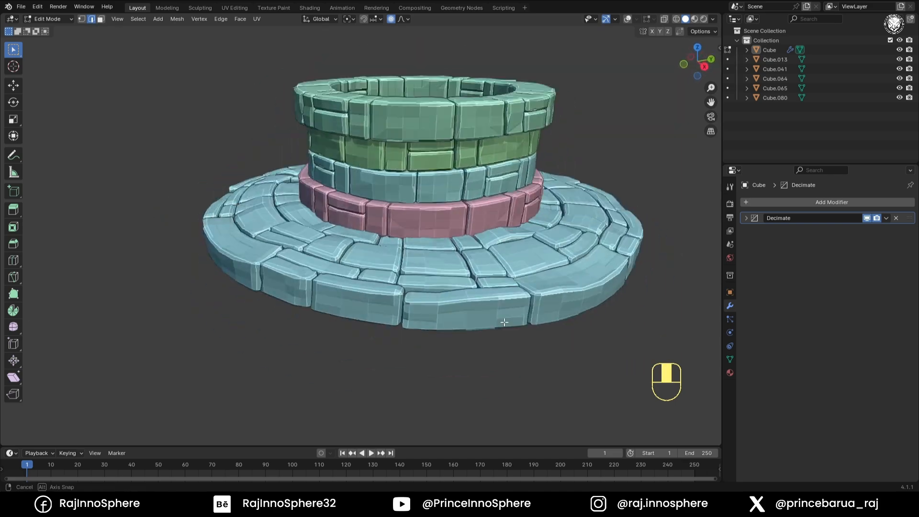
key("shift+alt+z")
middle_click_drag(522, 283, 537, 313)
- Add a mesh plane in Object Mode and scale it by 20 as the ground
key("Tab")
key("shift+a")
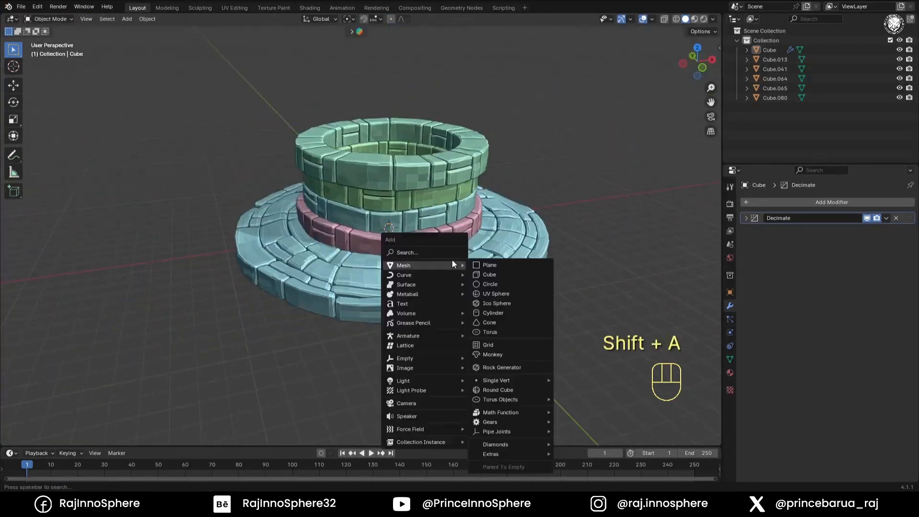
mouse_move(430, 263)
left_click(490, 265)
type("s20")
left_click(490, 287)
- Lower the ground plane along Z to the underside of the paved base
middle_click_drag(490, 295, 489, 270)
key("g")
key("z")
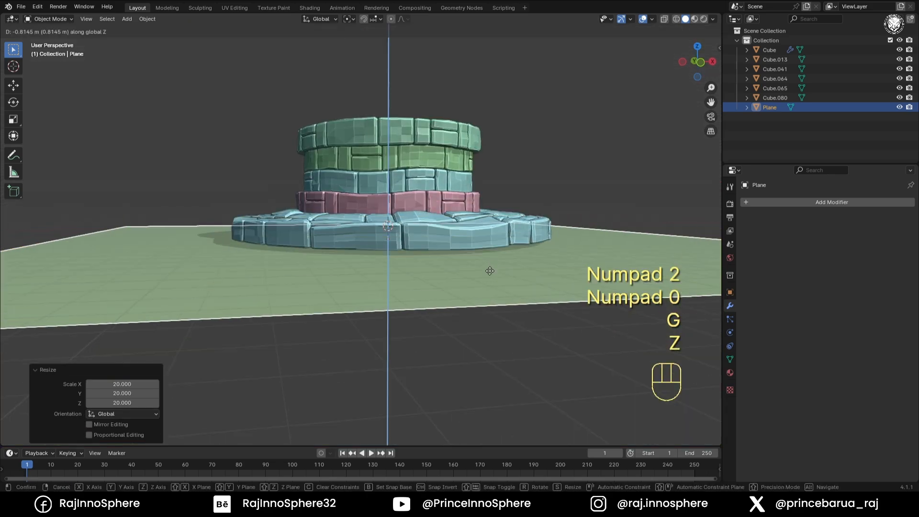
left_click(490, 281)
- Add a cube, scale it down and place it diagonally outside the paved base
key("shift+a")
left_click(498, 254)
key("KP_7")
key("s")
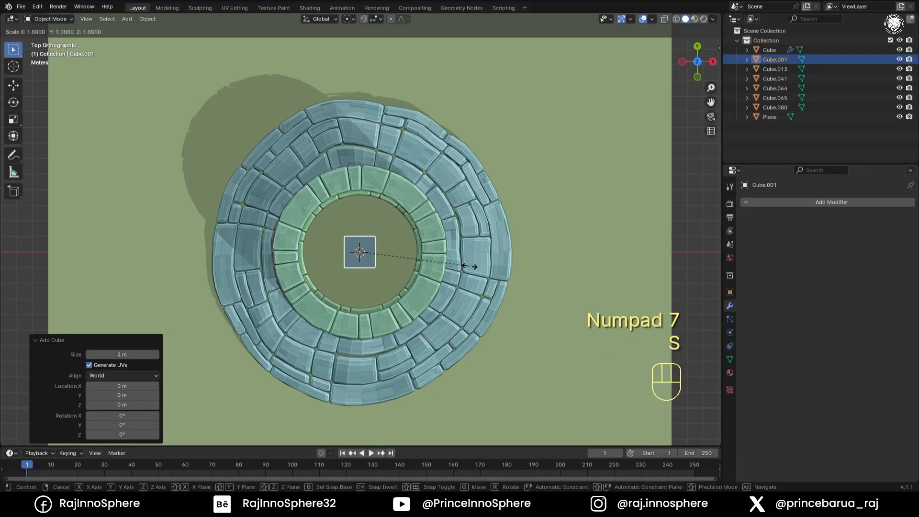
left_click(520, 190)
middle_click_drag(520, 189, 474, 129)
- Add a Mirror modifier to the small cube on the X and Y axes, with Cube as the mirror object
left_click(845, 202)
mouse_move(833, 201)
left_click(739, 199)
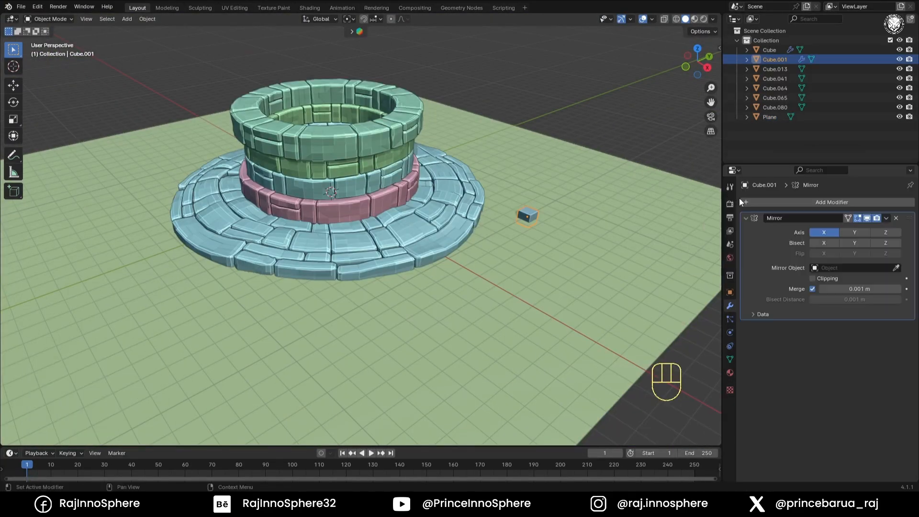
left_click(855, 233)
middle_click_drag(680, 234, 622, 233)
- Apply the small cube's rotation and keep its mirroring on X and Y only
key("ctrl+a")
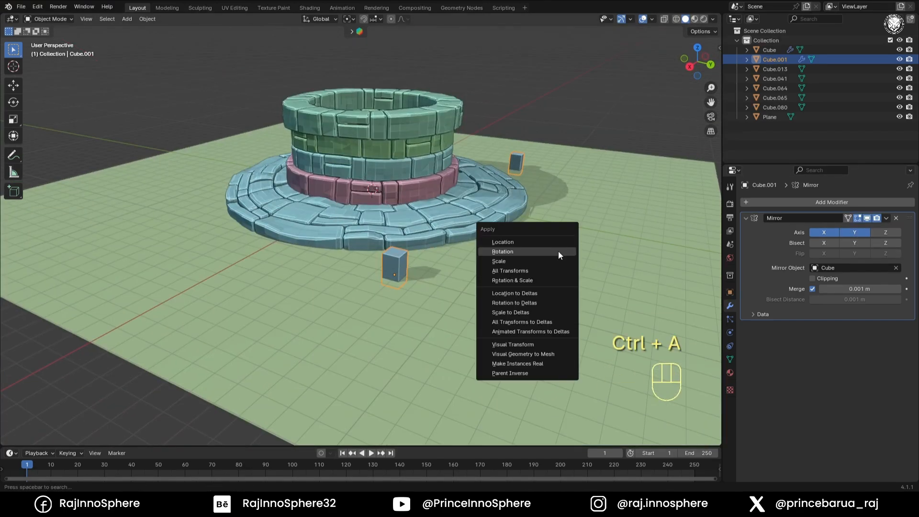
left_click(558, 251)
left_click(886, 232)
middle_click_drag(456, 251, 522, 194)
key("a")
middle_click_drag(492, 293, 297, 416)
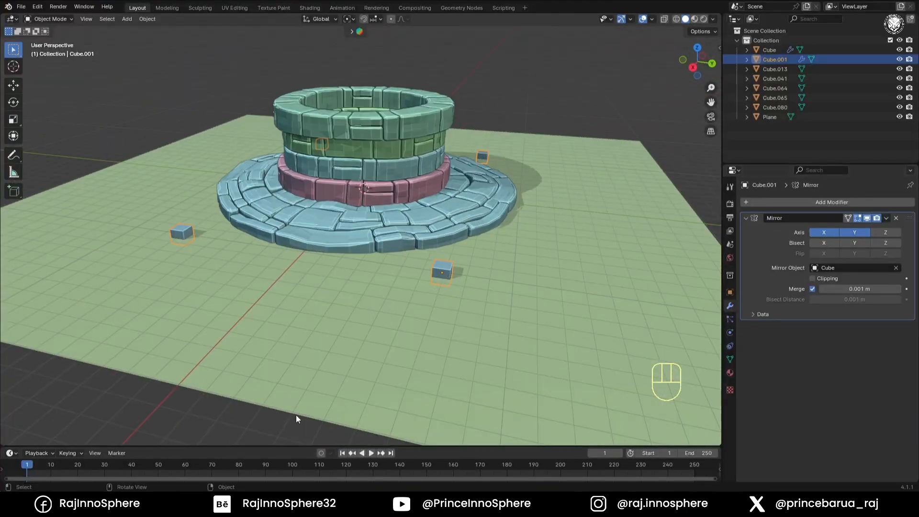
- Raise the small cube's top face along Z to stretch the mirrored cubes into tall posts
key("Tab")
key("KP_1")
key("g")
key("z")
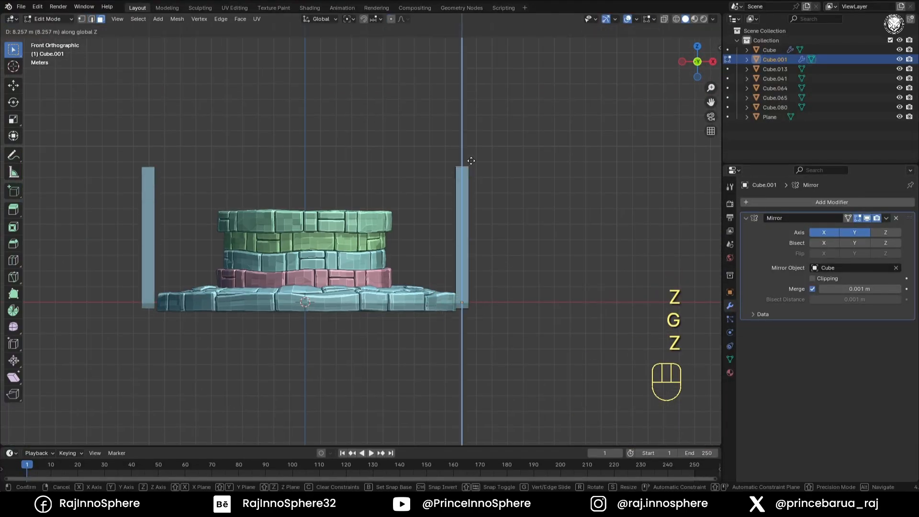
left_click(458, 69)
middle_click_drag(458, 70, 460, 139)
- Duplicate the post's top face and scale the copy to 0.423
key("a")
middle_click_drag(450, 287, 437, 357)
left_click(437, 357)
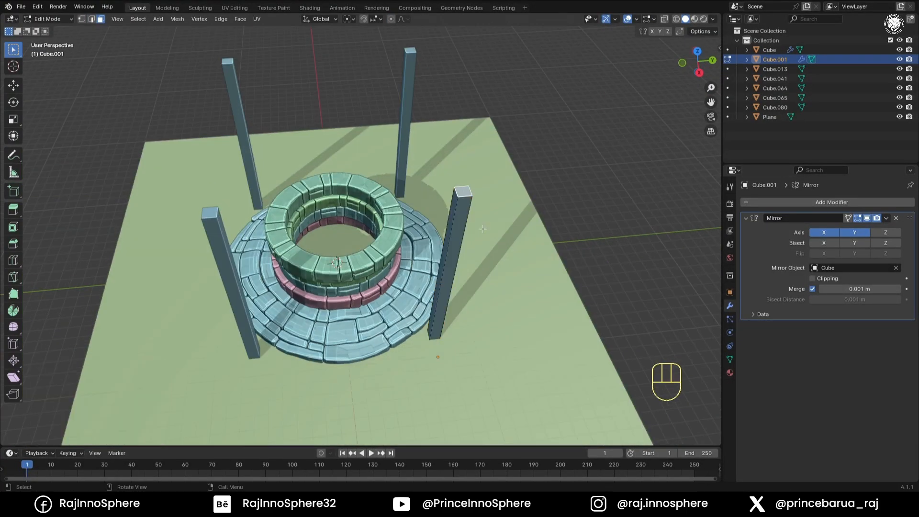
key("KP_3")
scroll(497, 175, "up", 3)
key("shift+d")
left_click(551, 239)
middle_click_drag(550, 239, 517, 307)
middle_click_drag(556, 421, 498, 330, "shift")
key("s")
left_click(434, 280)
- Move the small face down to the post's foot and extrude it into a slanted brace
key("KP_3")
key("g")
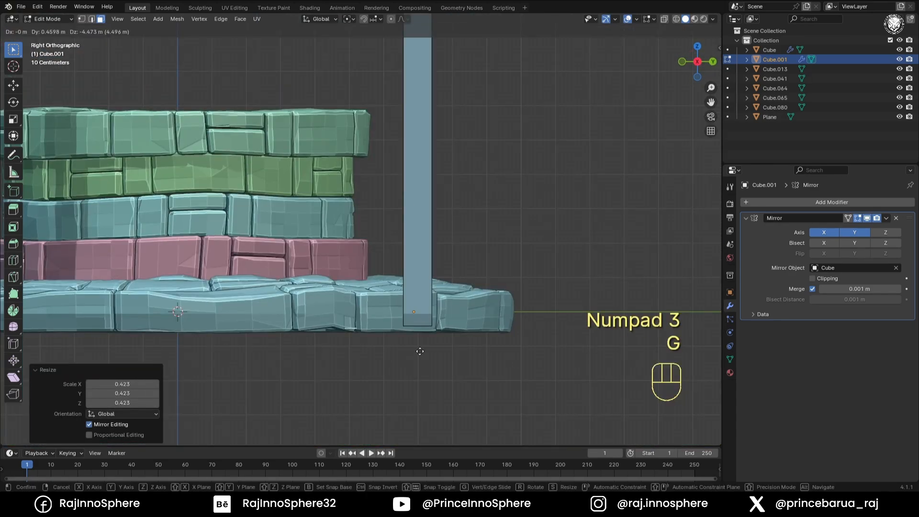
left_click(438, 348)
key("e")
left_click(501, 266)
- Select the whole linked brace and move it 0.683 m in Y and -0.390 m in Z against the post
key("a")
key("a")
key("l")
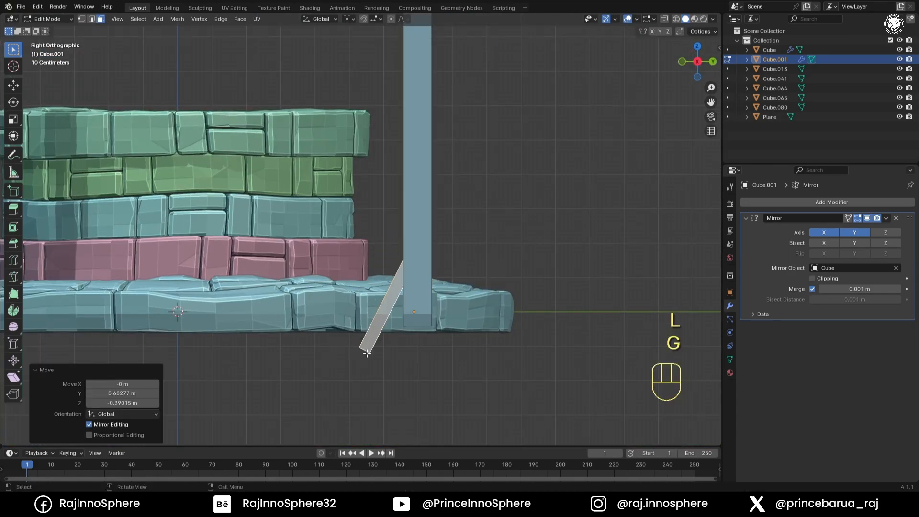
- Duplicate the brace and rotate the copy 90° around Z
middle_click_drag(367, 353, 452, 360)
key("KP_0")
left_click(478, 393)
key("KP_7")
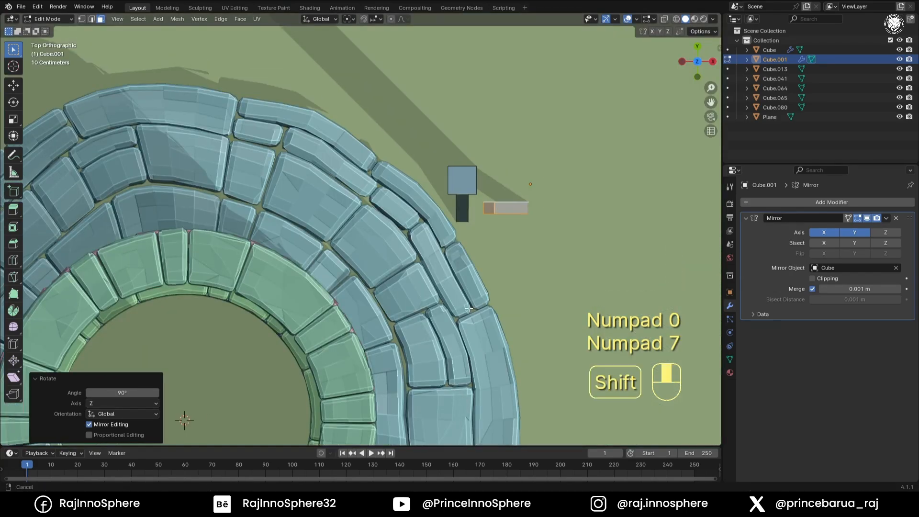
- Move the rotated brace against the post's foot and duplicate it onto another side of the post
middle_click_drag(524, 268, 498, 314, "shift")
key("g")
left_click(470, 290)
key("shift+d")
left_click(463, 254)
left_click(443, 249)
- Duplicate the whole linked post, rotate the copy around Y into a horizontal beam and move it level with the post tops
middle_click_drag(443, 250, 340, 223)
scroll(331, 168, "down", 3)
left_click(341, 223)
key("l")
key("KP_3")
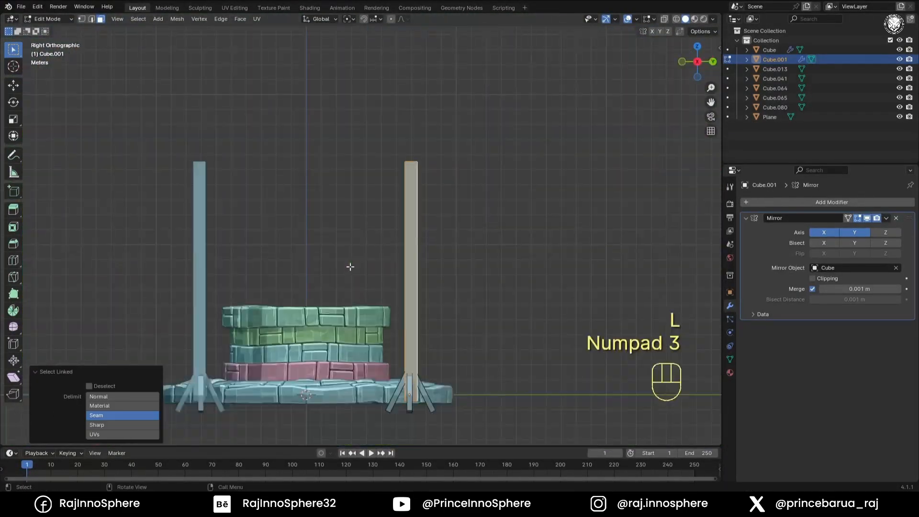
key("KP_1")
key("shift+d")
left_click(367, 202)
key("y")
left_click(368, 203)
key("g")
left_click(413, 214)
- Enable mirror clipping and move the beam's inner end vertices -3.031 m along X to the mirror centre
middle_click_drag(414, 214, 404, 258)
key("1")
key("alt+z")
left_click(398, 232)
key("alt+z")
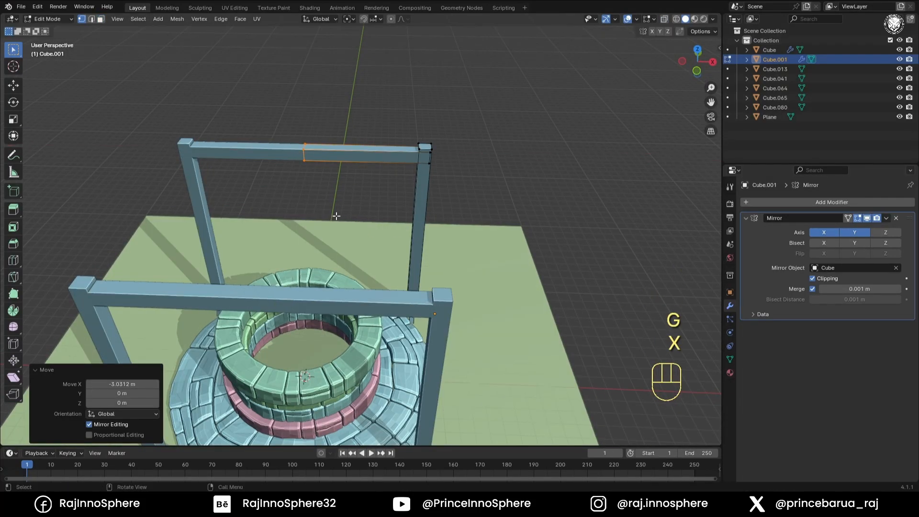
- Select the linked crossbeam and move it 0.612 m along X
middle_click_drag(337, 216, 382, 163)
key("a")
key("l")
scroll(431, 191, "up", 2)
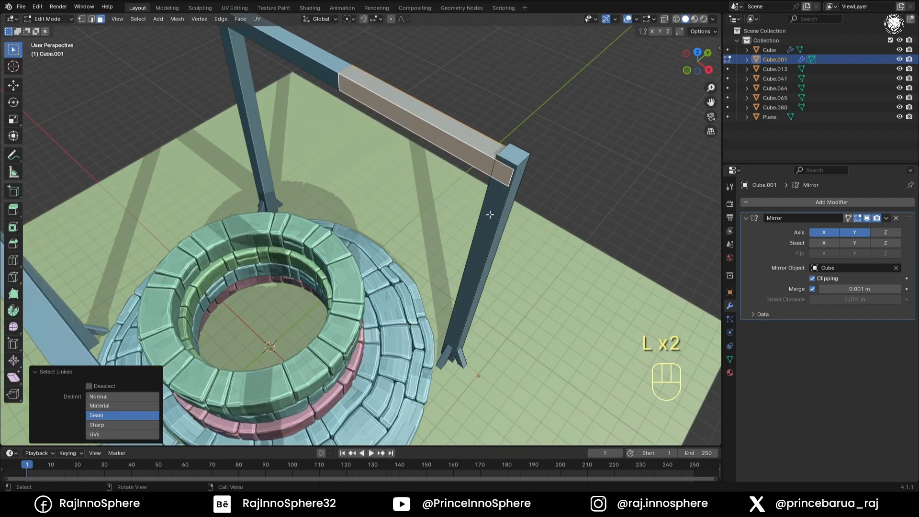
key("g")
key("y")
key("x")
left_click(535, 302)
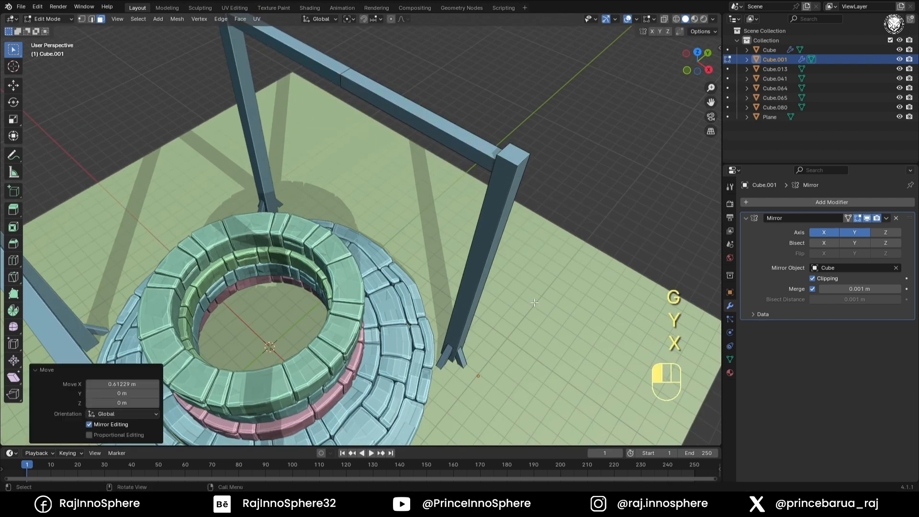
- Duplicate the linked crossbeam, offset by 0.644 m X, -1.714 m Y and -1.383 m Z, and turn off mirror clipping
key("l")
key("shift+d")
left_click(398, 172)
left_click(812, 278)
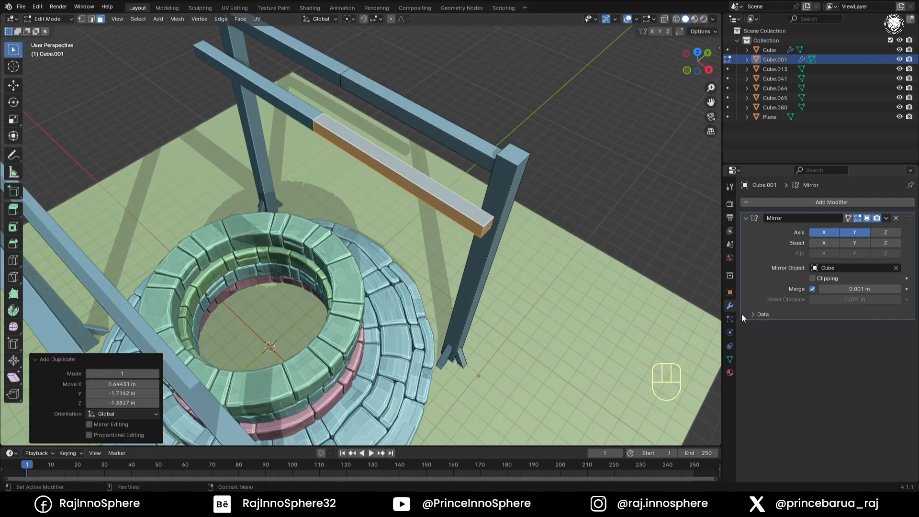
left_click(465, 308)
- Rotate the beam copy 90° around Z and align it in plan with the side posts
key("r")
key("z")
key("KP_9")
key("KP_0")
left_click(474, 313)
key("KP_7")
key("g")
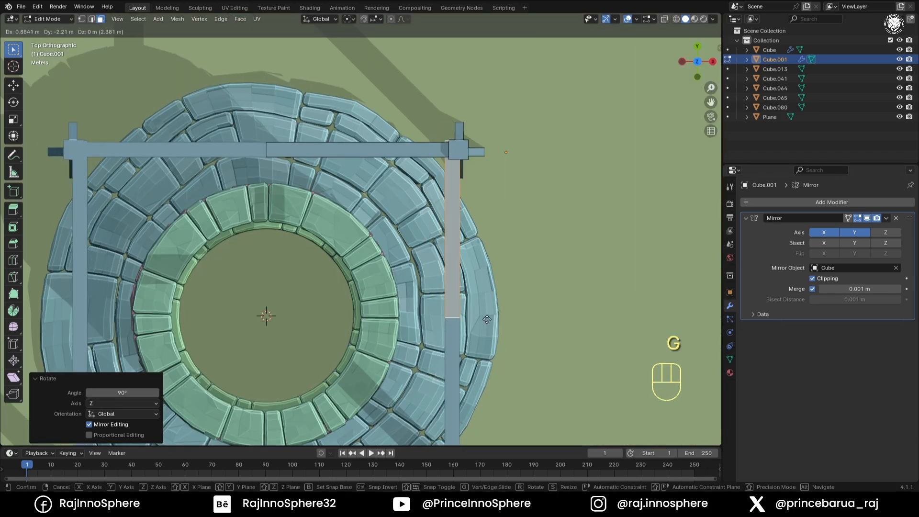
left_click(490, 336)
- Adjust the side beam's height in the side view so it joins the posts near their tops
middle_click_drag(488, 333, 401, 236)
scroll(402, 237, "down", 3)
key("KP_3")
key("g")
left_click(465, 260)
left_click(465, 261)
- Duplicate the side beam, rotate the copy diagonally, scale it to 0.649 and move it into the corner under the beam
middle_click_drag(465, 261, 436, 172)
key("l")
key("KP_3")
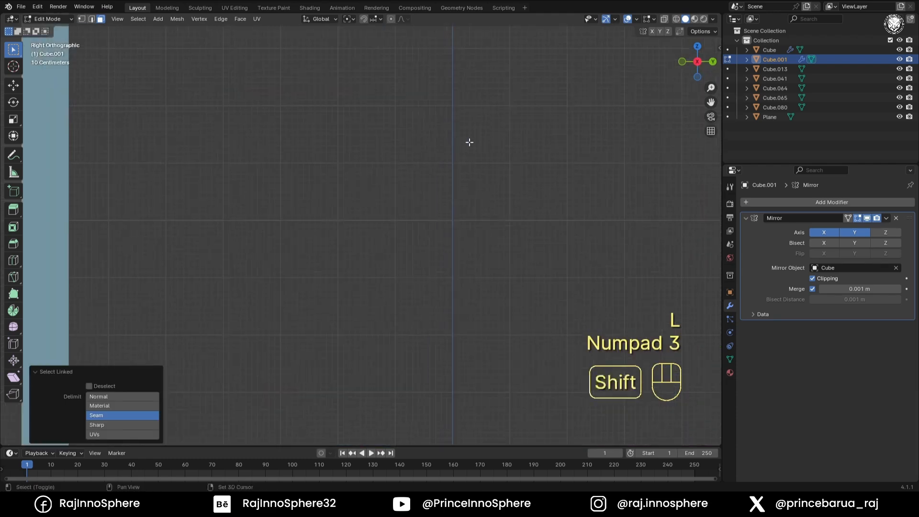
key("shift+d")
left_click(527, 231)
key("r")
left_click(507, 298)
key("s")
left_click(481, 264)
key("g")
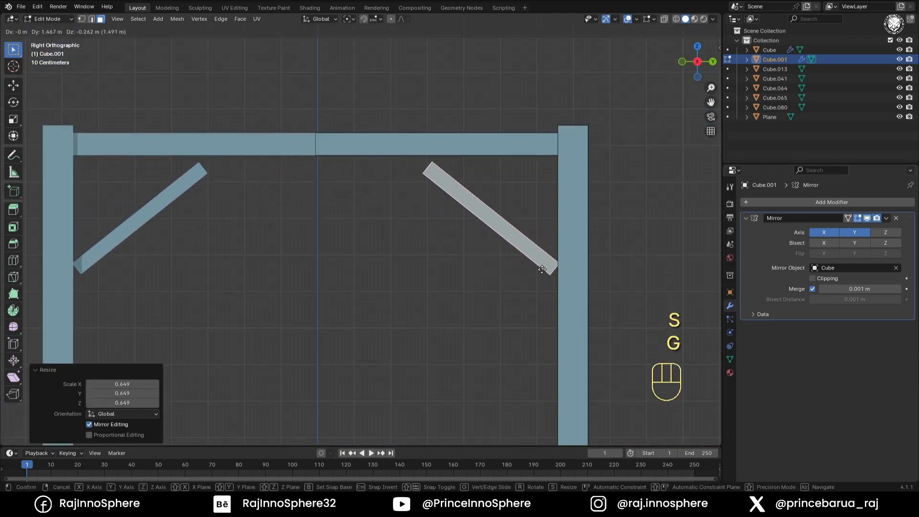
left_click(565, 253)
- Shorten the diagonal brace by moving its upper end vertices toward the post
key("1")
key("alt+z")
left_click_drag(433, 125, 495, 183)
key("g")
left_click(532, 212)
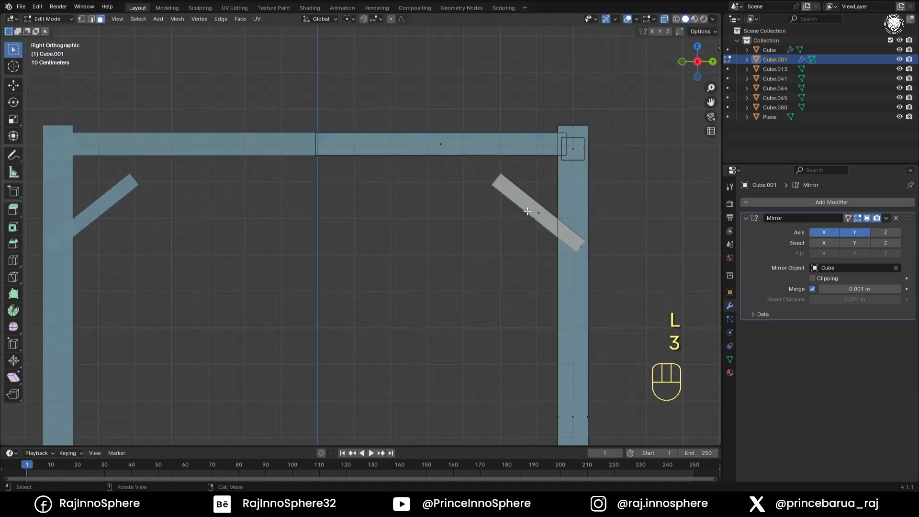
left_click(532, 211)
key("alt+z")
- Duplicate the diagonal brace and rotate the copy -90° in the top view
key("KP_3")
key("KP_7")
scroll(519, 268, "down", 3)
key("shift+d")
left_click(470, 162)
key("r")
key("KP_9")
key("KP_0")
key("KP_Subtract")
middle_click_drag(484, 144, 354, 203, "shift")
left_click(472, 161)
- Rotate the brace copy 180° around Z and move it -0.367 m in X and -0.751 m in Z beside the post
left_click(457, 250)
key("r")
key("z")
key("KP_1")
key("KP_8")
key("KP_0")
left_click(366, 206)
key("KP_3")
key("ctrl+KP_3")
key("ctrl+KP_1")
key("ctrl+KP_1")
key("g")
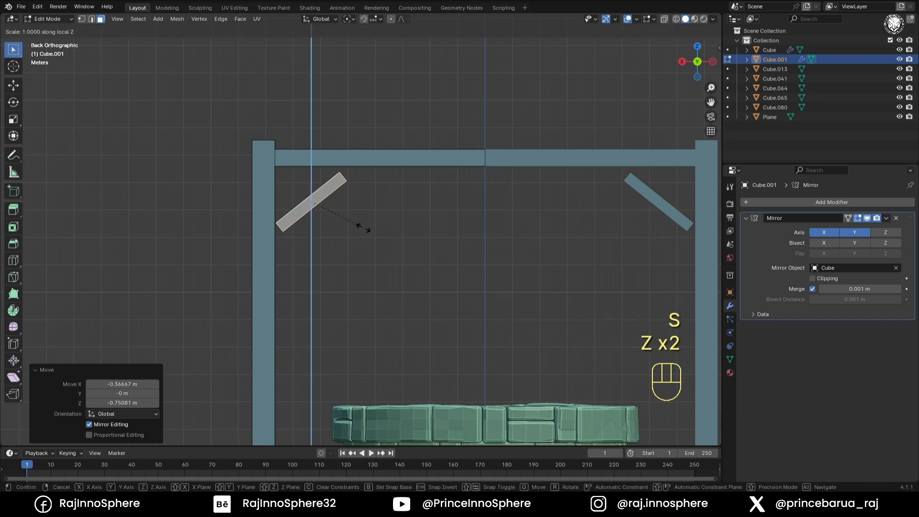
left_click(341, 231)
- Stretch the copied brace by moving its upper end vertices -1.432 m in X and 1.537 m in Z into the crossbeam
key("1")
key("alt+z")
key("g")
left_click(387, 199)
key("KP_1")
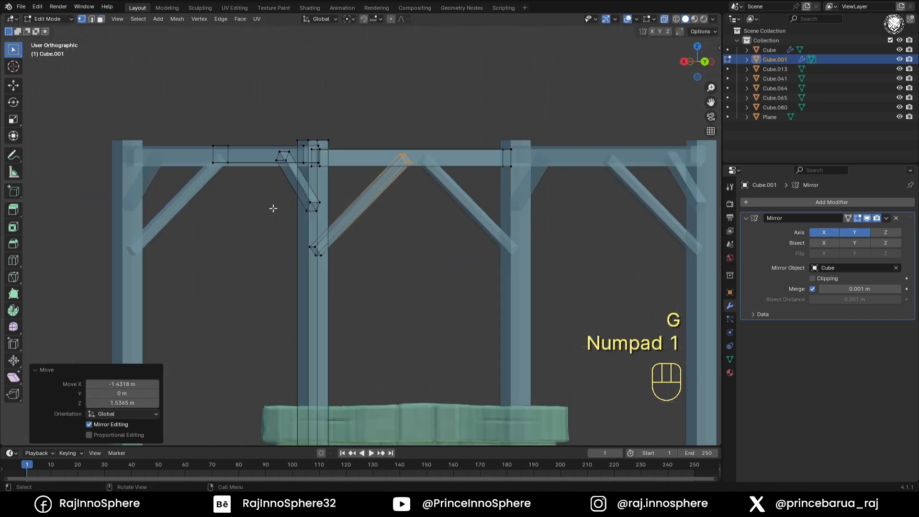
key("g")
left_click(454, 280)
key("alt+z")
- Inspect the braces and beam joints of the post frame from several angles
middle_click_drag(498, 230, 249, 186)
key("3")
key("shift+alt+z")
key("shift+alt+z")
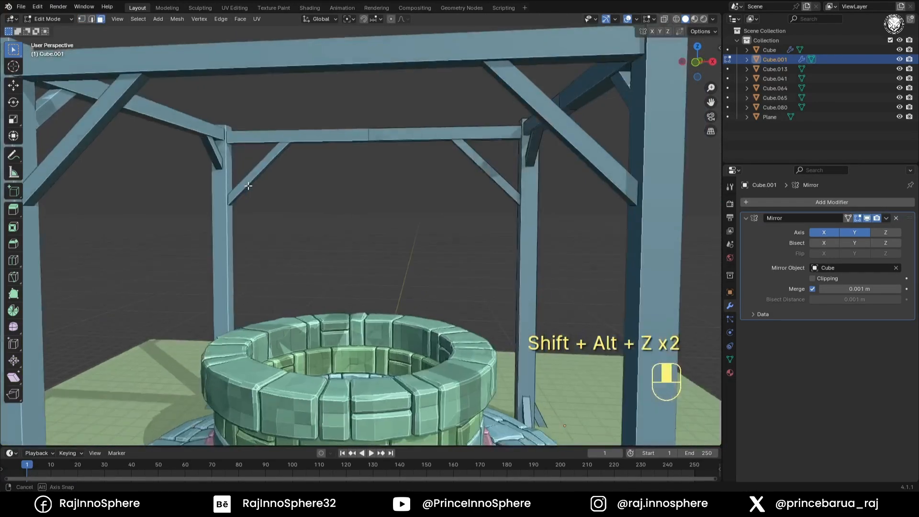
key("a")
key("KP_Decimal")
middle_click_drag(358, 186, 283, 232)
key("3")
middle_click_drag(335, 249, 330, 206)
left_click(445, 187)
key("l")
key("s")
right_click(456, 203)
- Thicken the side beam's brace by moving its underside face outward, and shift its lower corner vertices into the post
key("KP_3")
middle_click_drag(433, 230, 428, 346, "shift")
scroll(430, 331, "up", 4)
key("alt+z")
key("3")
left_click(443, 286)
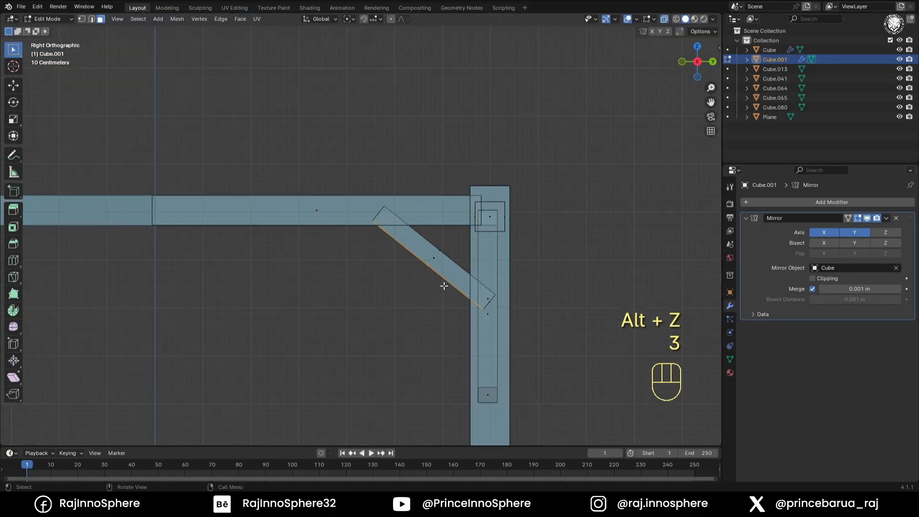
key("g")
left_click(403, 249)
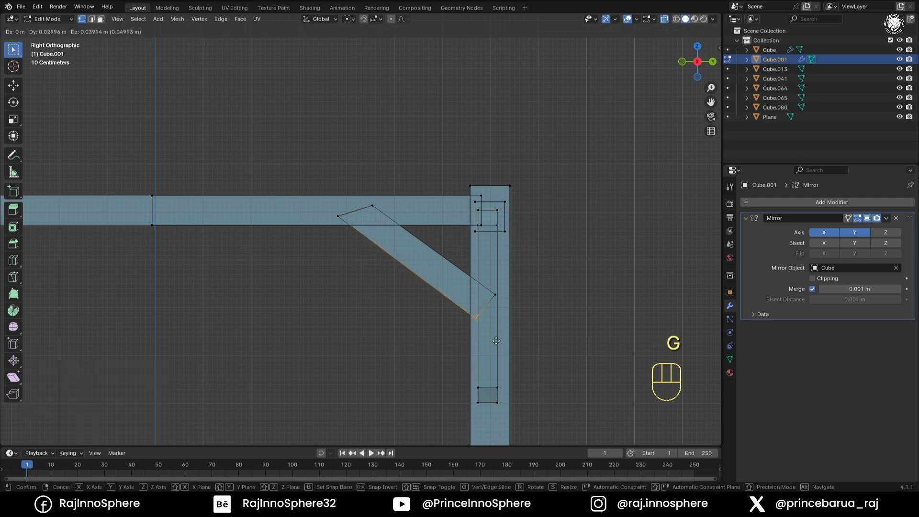
left_click(476, 287)
key("alt+z")
- Thicken the crossbeam's brace in the back view by moving its upper and lower underside corners, and leave mesh editing
key("KP_3")
key("ctrl+KP_1")
key("alt+z")
middle_click_drag(326, 221, 358, 178, "shift")
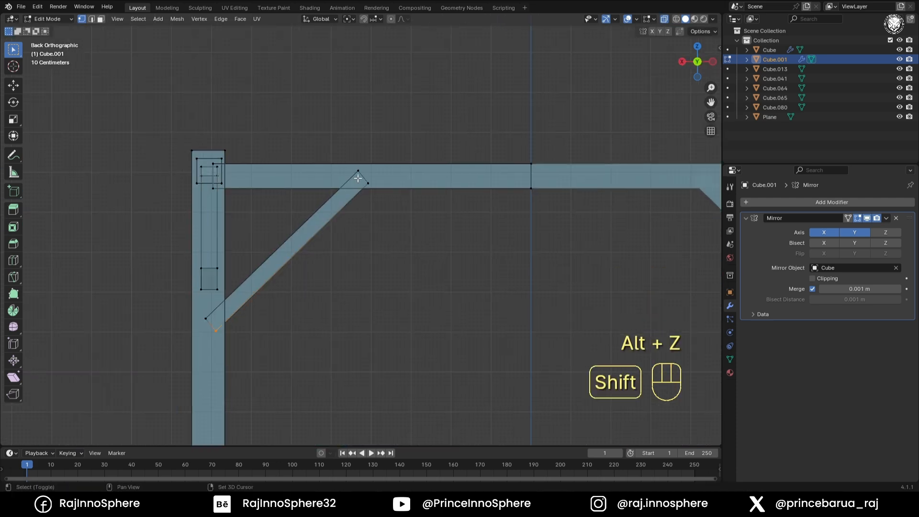
left_click_drag(392, 209, 393, 210)
key("g")
left_click(407, 209)
left_click_drag(193, 322, 226, 343)
key("g")
left_click(227, 353)
key("alt+z")
key("Tab")
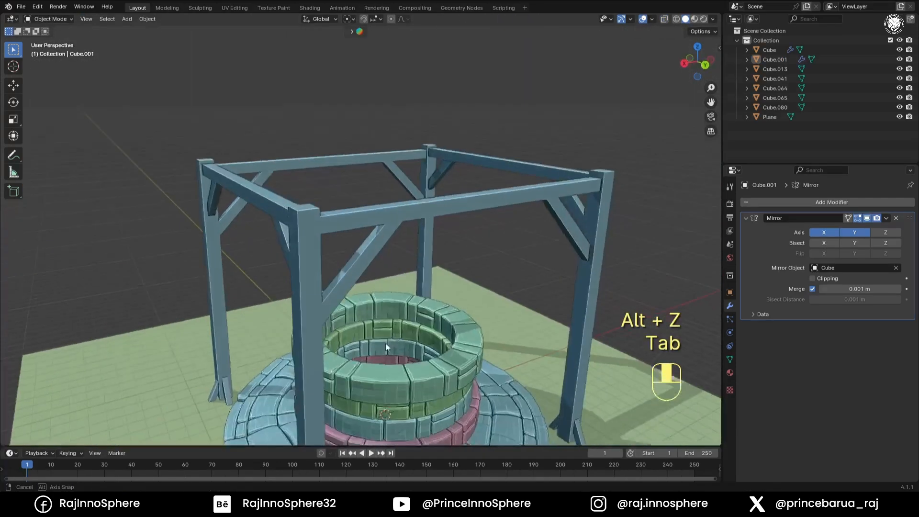
middle_click_drag(386, 344, 424, 338)
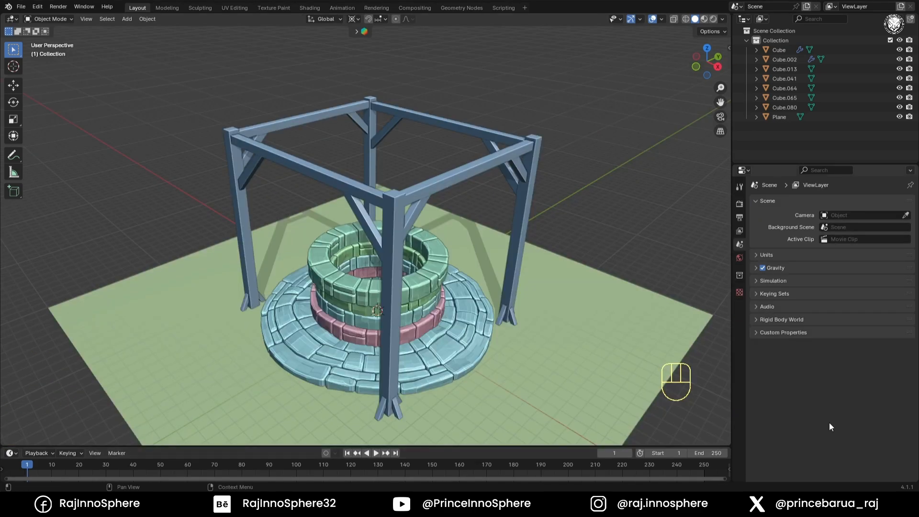
- Edit the frame mesh, duplicate a post's top face above the post and extrude the copy 9.3 m upward
left_click(470, 255)
key("Tab")
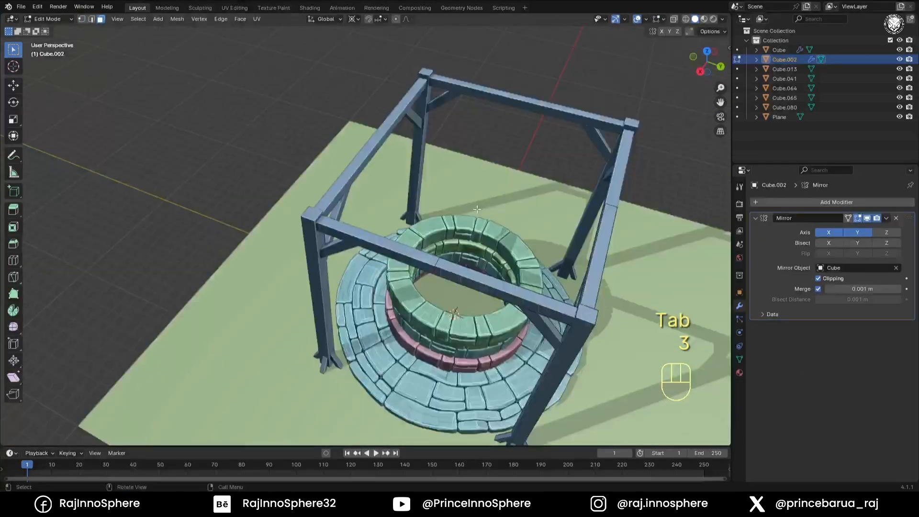
key("KP_6")
key("KP_3")
middle_click_drag(448, 213, 407, 310, "shift")
scroll(406, 309, "up", 2)
key("shift+d")
left_click(493, 342)
key("e")
left_click(493, 119)
- Select the whole extruded beam and slim it in X and Y, using 0.575 for the final scaling
middle_click_drag(486, 210, 456, 254)
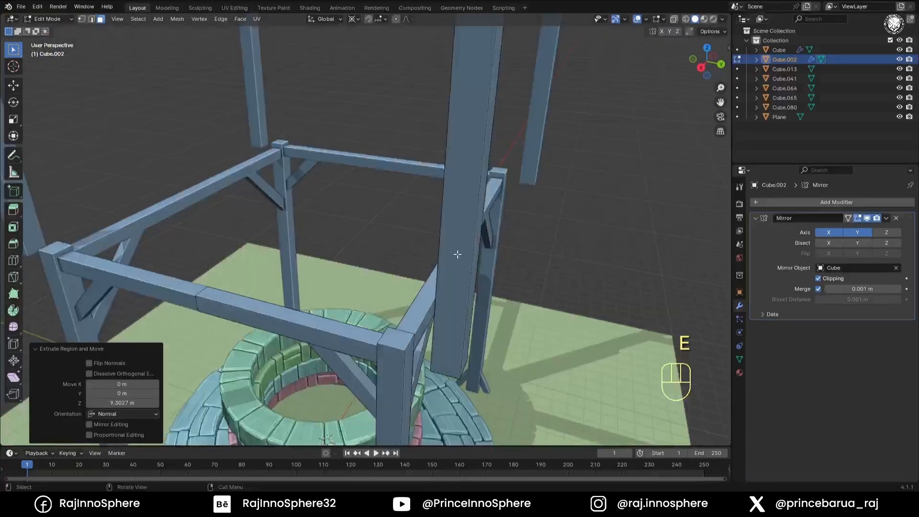
key("ctrl+KP_Add")
key("s")
key("shift+z")
left_click(494, 323)
key("s")
key("shift+z")
left_click(538, 298)
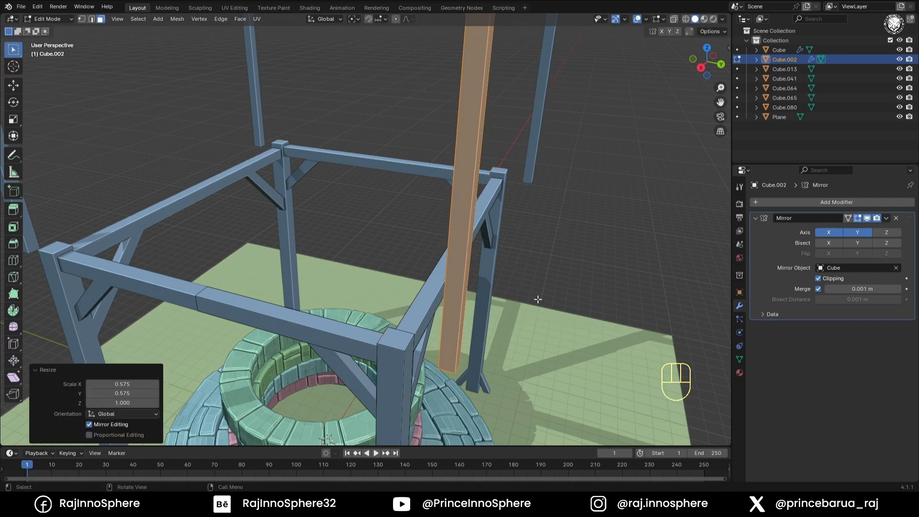
- Rotate the tall beam about -49° in the right view and move it onto the post as a sloping rafter
key("KP_1")
key("KP_3")
key("r")
left_click(543, 165)
key("g")
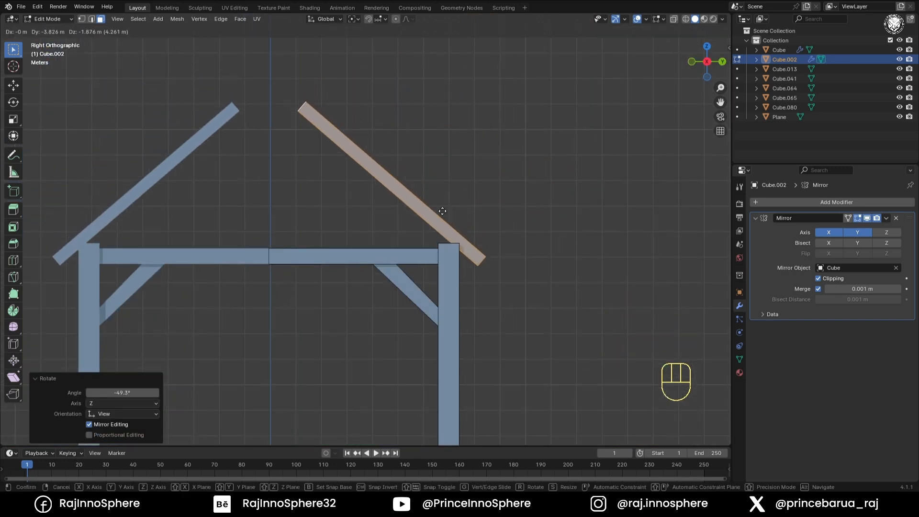
left_click(545, 275)
- Move the rafter's upper end vertices in the right view so the rafter slopes up to the frame's centre line
middle_click_drag(438, 258, 467, 300, "shift")
key("g")
right_click(561, 319)
middle_click_drag(388, 262, 421, 230, "shift")
key("1")
key("alt+z")
left_click_drag(331, 132, 388, 233)
key("g")
left_click(357, 241)
key("g")
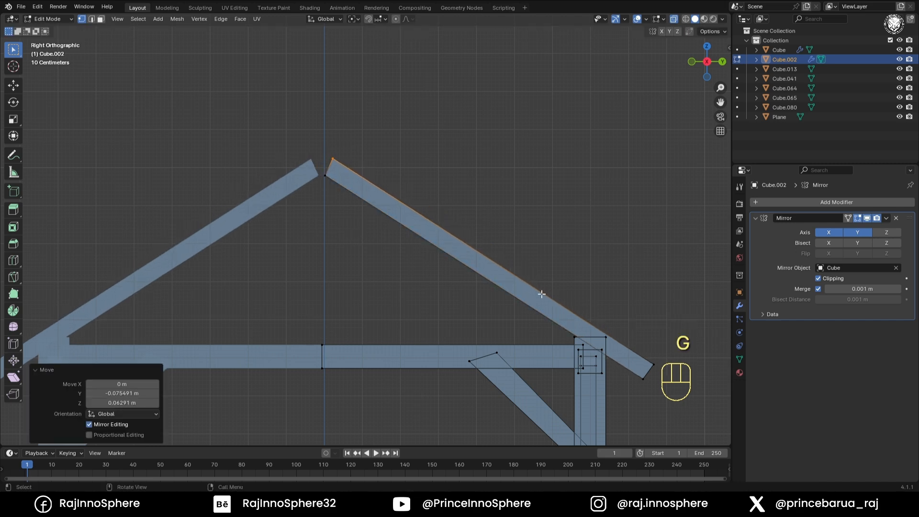
key("g")
- Duplicate the crossbeam's face and raise the copy about 5.55 m along Z above the frame
middle_click_drag(541, 294, 445, 268, "shift")
key("alt+z")
key("3")
left_click(431, 357)
key("shift+d")
key("z")
left_click(440, 239)
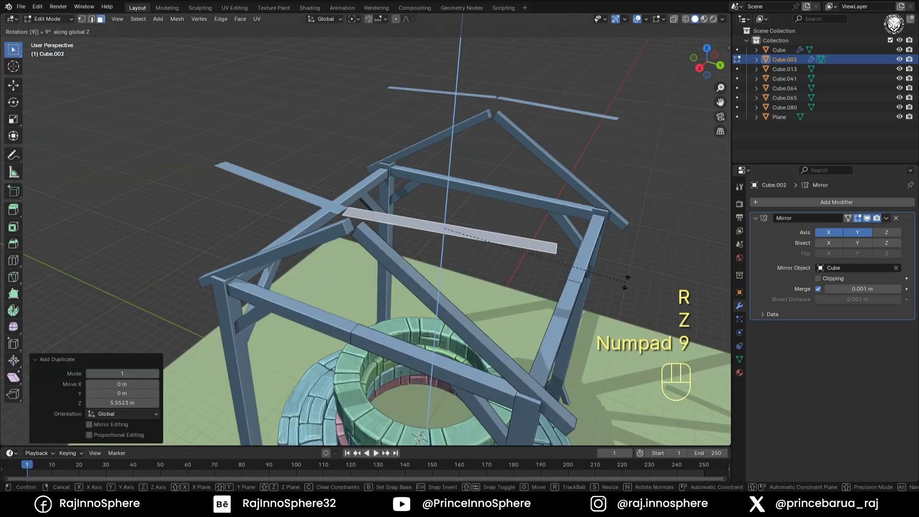
- Rotate the duplicated strip 90° about Z and separate it into its own object mirrored only on X
type("0")
left_click(626, 283)
left_click(824, 232)
left_click(825, 233)
key("o")
key("p")
left_click(470, 237)
key("Tab")
left_click(443, 234)
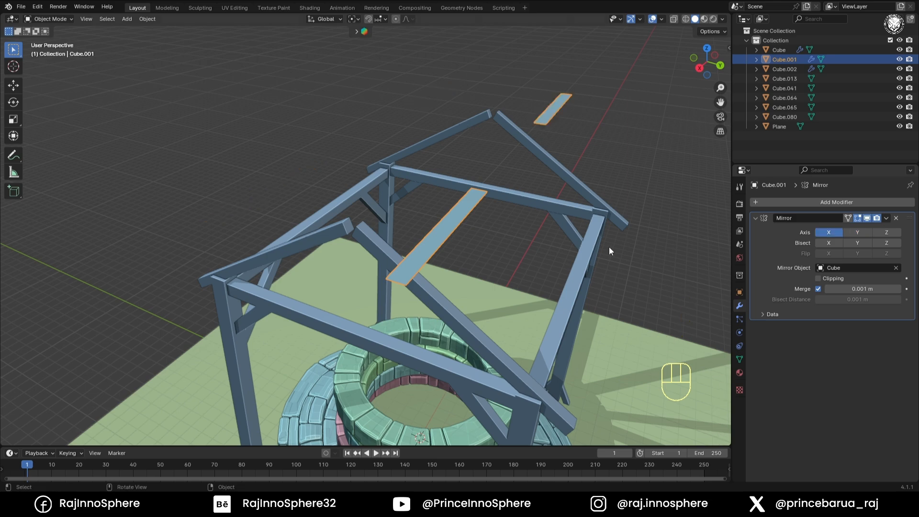
- Position the strip over the frame in top view and extend its inner end vertices along X to the clipped mirror centre
key("Tab")
key("a")
key("KP_7")
key("g")
key("g")
key("1")
key("g")
key("x")
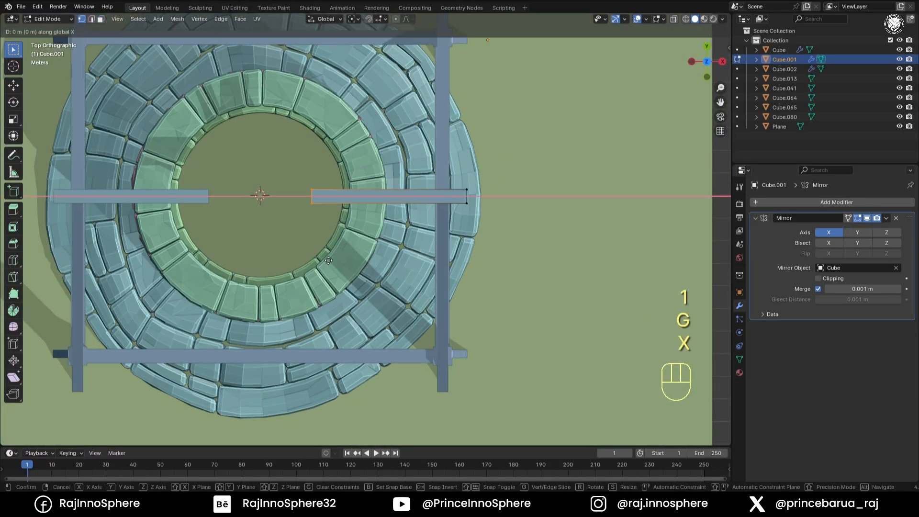
left_click(318, 259)
left_click(818, 278)
key("g")
key("x")
left_click(474, 266)
- Lower the whole strip about 1.18 m along Z to the rafters' peak
middle_click_drag(474, 265, 396, 281)
key("a")
key("KP_1")
key("KP_3")
key("g")
key("z")
left_click(463, 199)
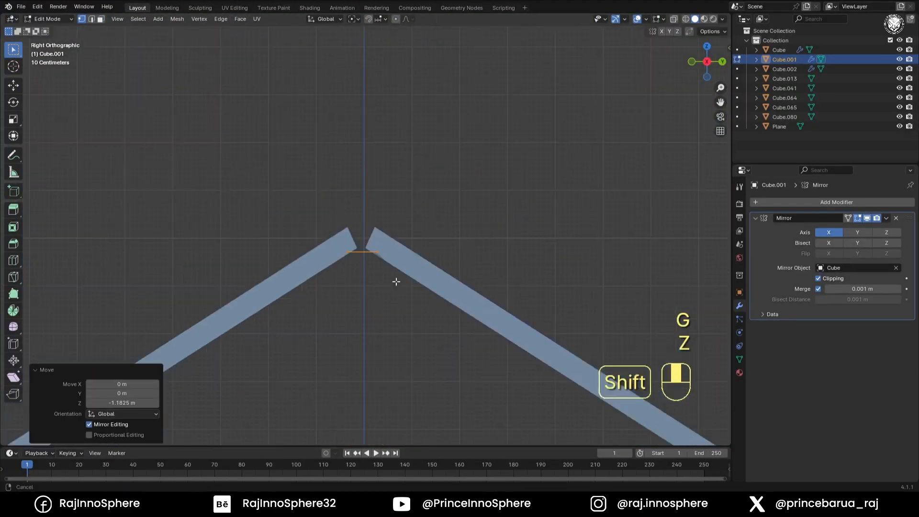
- Align the strip between the rafter tips along Y and extrude it about 0.66 m upward into a ridge beam
scroll(396, 282, "up", 4)
key("g")
key("y")
key("e")
left_click(455, 223)
middle_click_drag(455, 225, 398, 320, "ctrl")
- Adjust the whole ridge beam's height by scaling it along Z, and select its interior face at the mirror centre
key("s")
key("z")
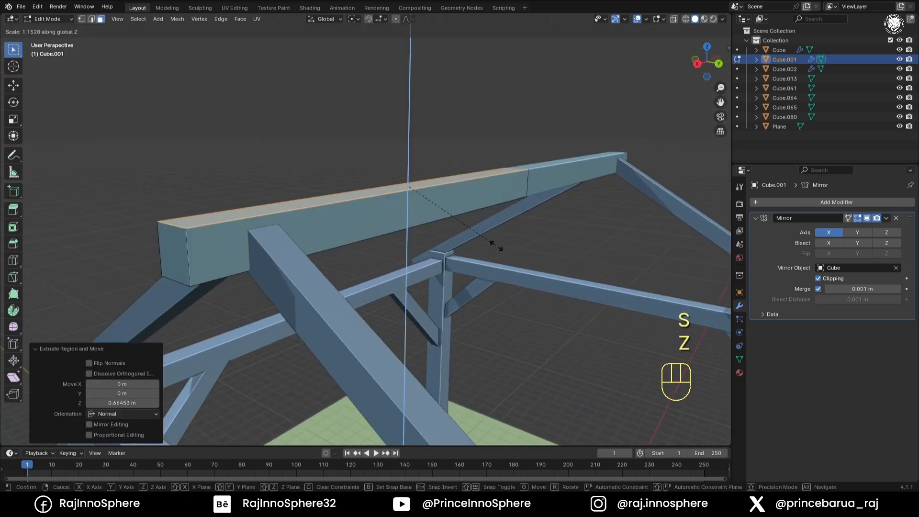
key("a")
key("s")
key("z")
left_click(564, 249)
middle_click_drag(445, 216, 426, 225)
key("alt+z")
key("3")
left_click(562, 123)
key("alt+z")
scroll(527, 191, "down", 4)
middle_click_drag(526, 191, 428, 212)
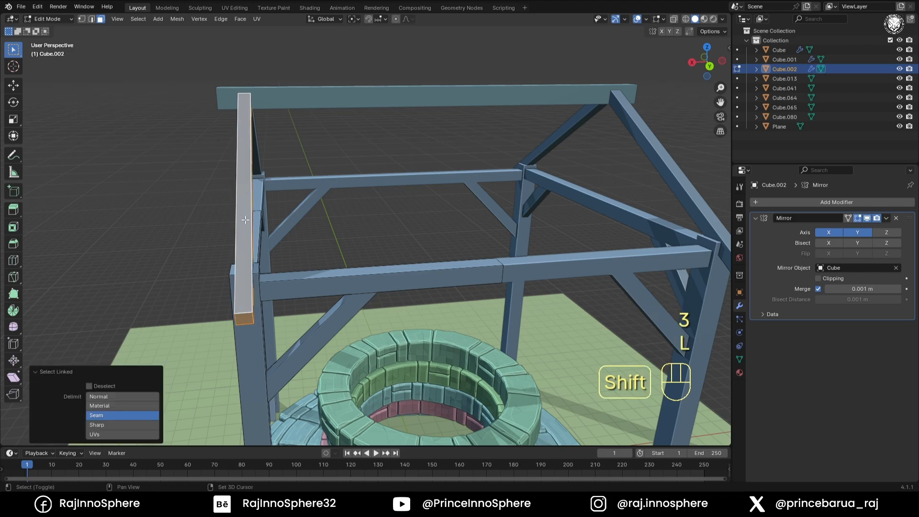
- Offset the rafter copy about -0.22 m in Y and -0.19 m in Z to sit below the end rafter
key("KP_1")
key("KP_3")
key("alt+z")
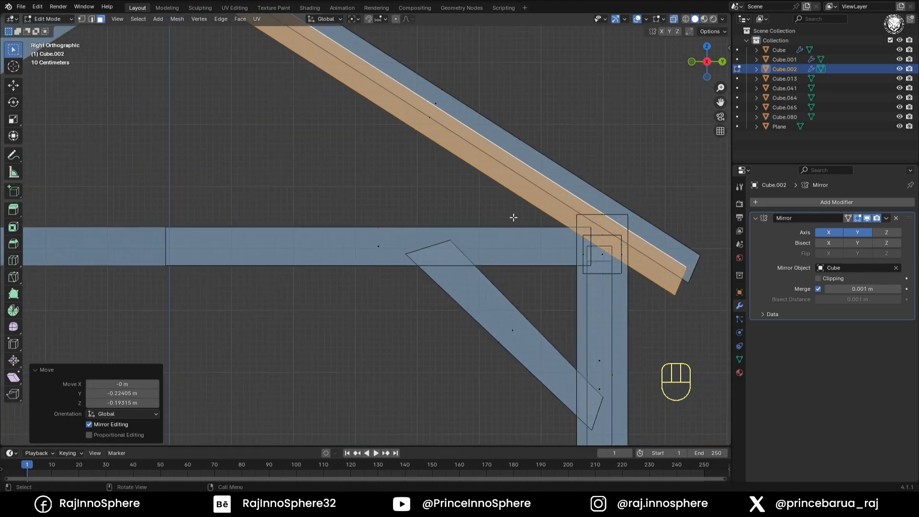
key("alt+z")
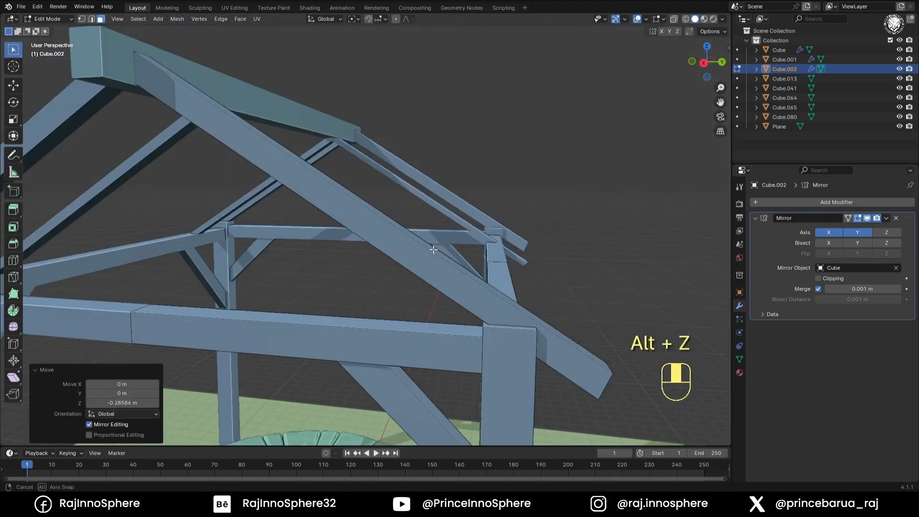
- Select the whole inner rafter and duplicate it about 3.2 m along negative X toward the frame's centre
key("l")
key("KP_3")
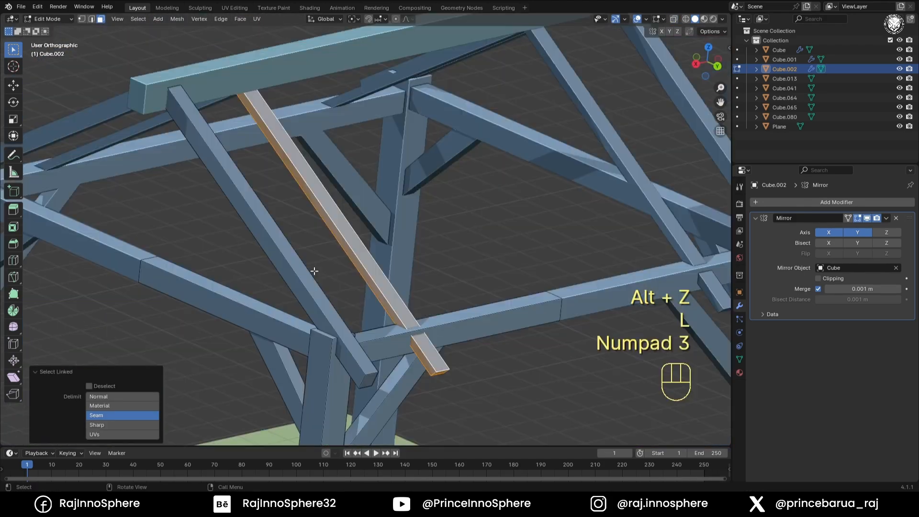
key("KP_1")
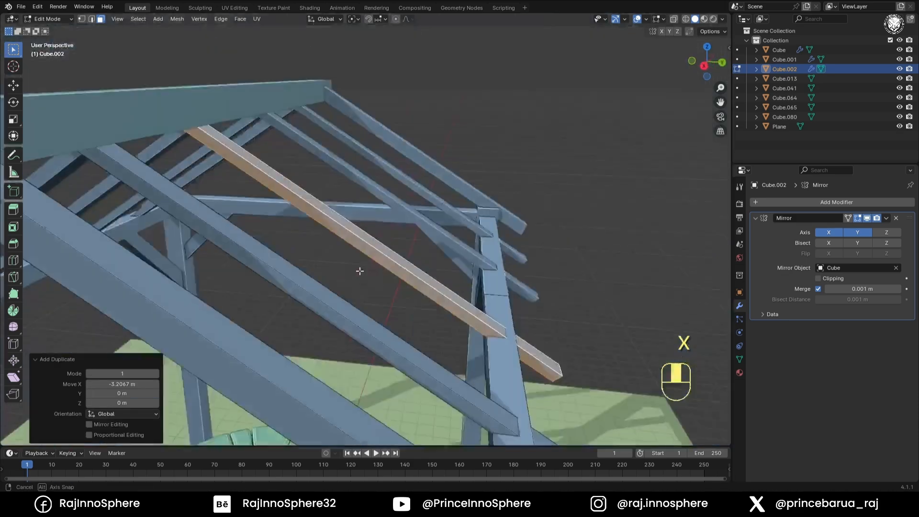
- Move both inner rafters about 0.13 m in Y and 0.22 m in Z, and fine-tune their height along Z
key("KP_3")
key("alt+z")
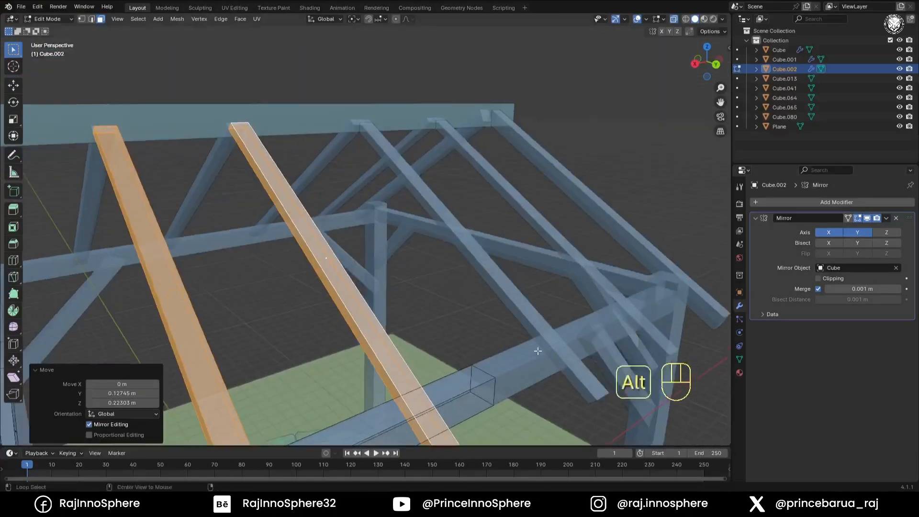
key("alt+z")
key("g")
key("z")
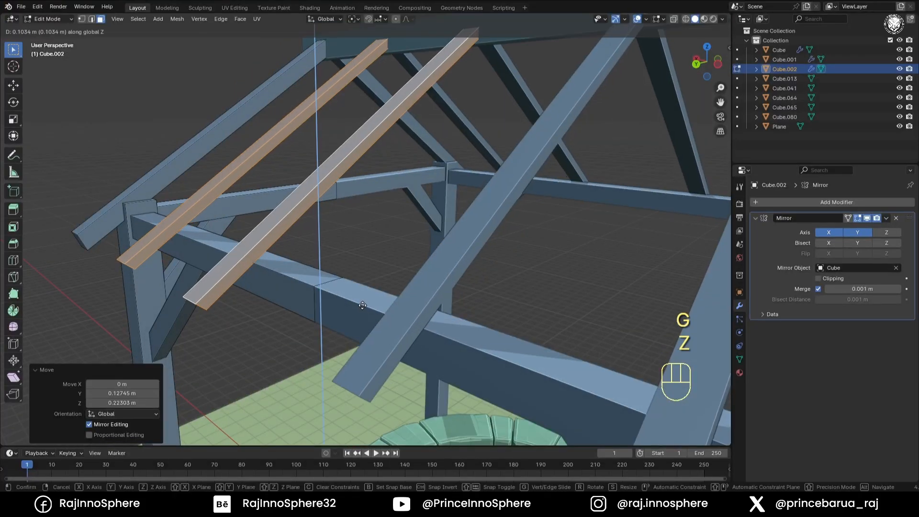
left_click(325, 323)
- Duplicate the post's top face -2.68 m along X, scale it to 0.389 and extrude it 0.53 m into a small support block
middle_click_drag(324, 324, 421, 282)
key("shift+d")
key("x")
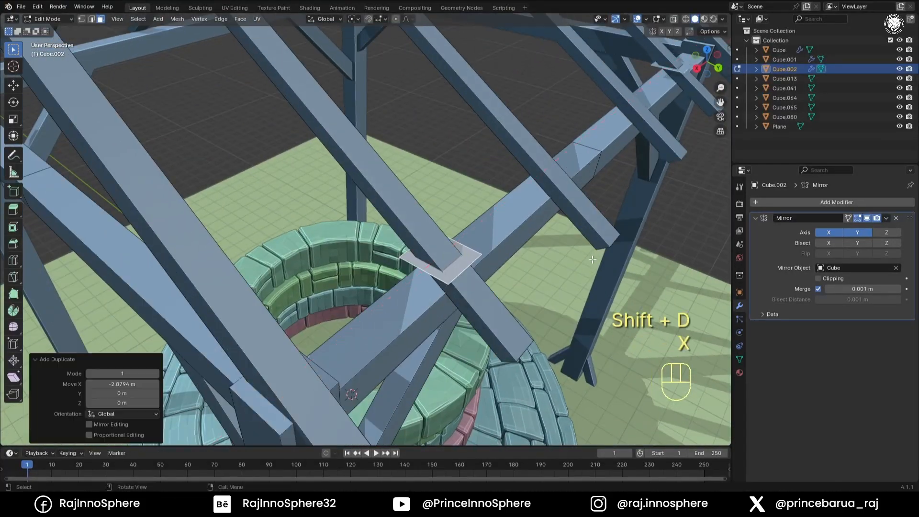
key("s")
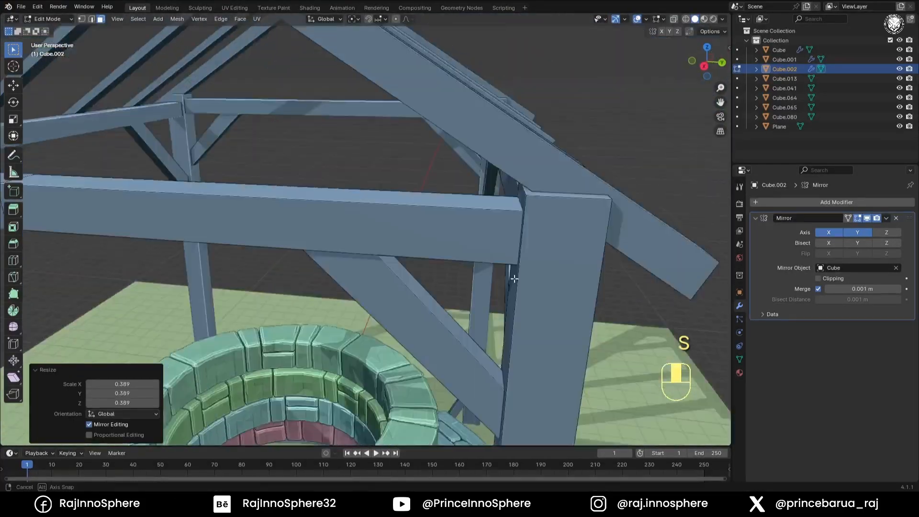
middle_click_drag(513, 279, 502, 276)
key("e")
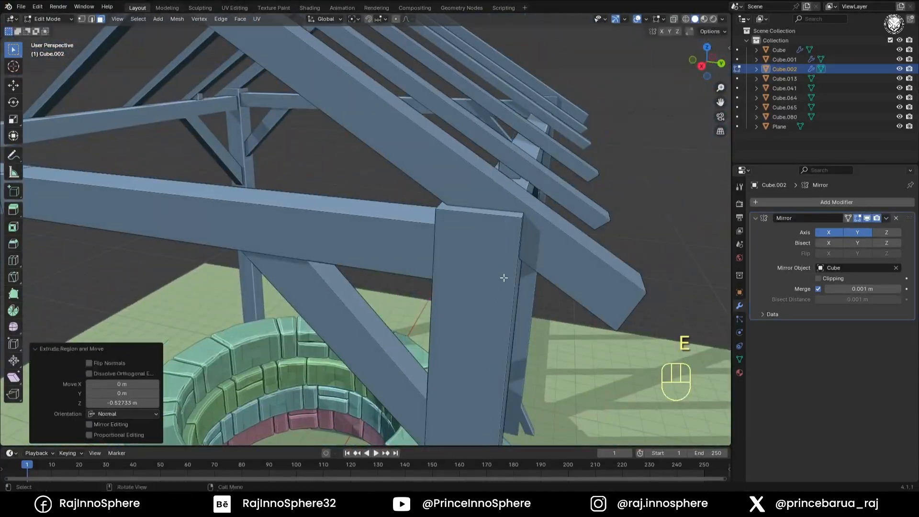
key("ctrl+KP_Add")
key("ctrl+KP_Add")
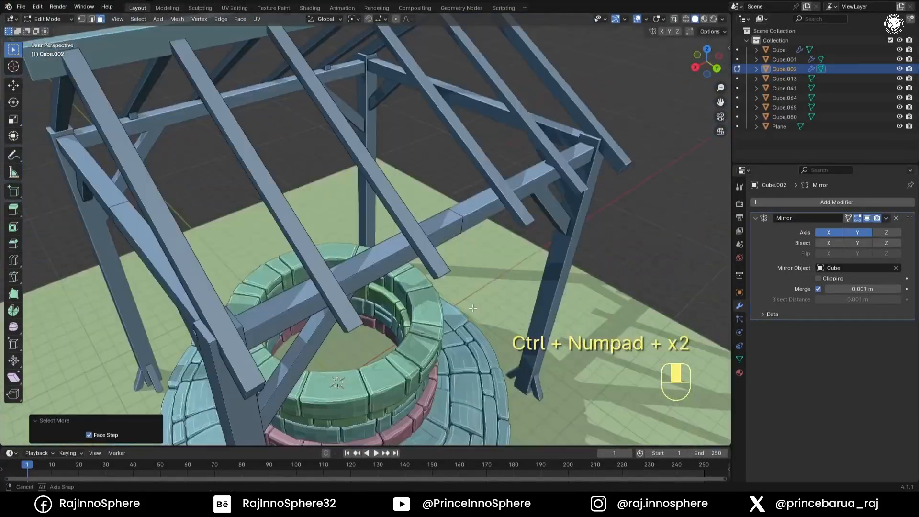
- Align the small support block with the inner rafter in top view and duplicate it about 3.19 m along negative X
key("KP_7")
key("alt+z")
middle_click_drag(501, 274, 505, 291, "shift")
key("alt+z")
middle_click_drag(428, 306, 507, 317)
middle_click_drag(464, 286, 426, 340)
key("KP_3")
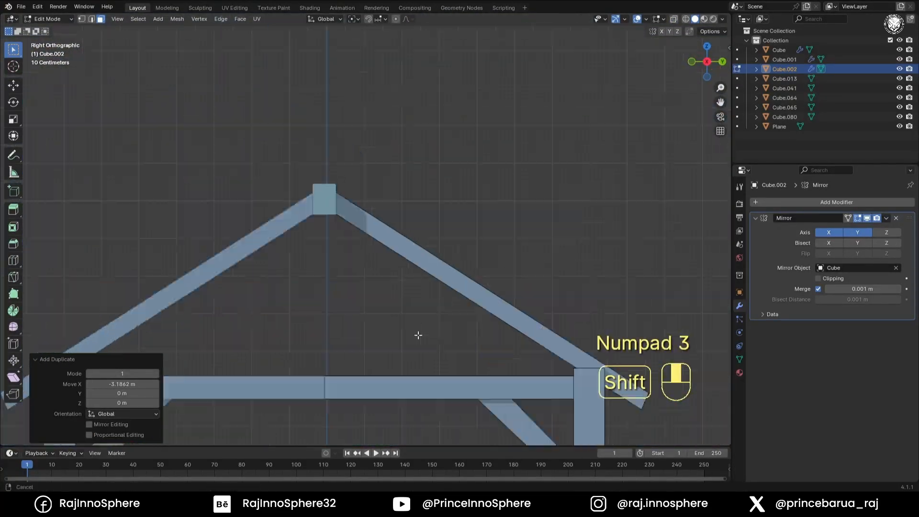
- Fit the inner rafters' upper ends into the ridge beam in the right view
key("1")
key("alt+z")
scroll(418, 334, "up", 3)
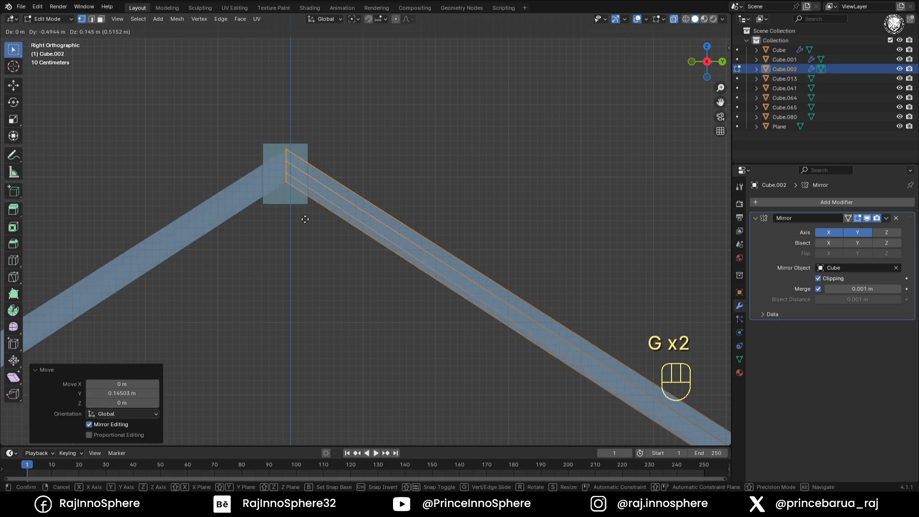
left_click(305, 219)
key("alt+z")
middle_click_drag(308, 227, 471, 305)
- Reopen the frame mesh for editing and adjust the inner rafters' height at the ridge beam along Z
key("Tab")
key("KP_3")
key("Tab")
key("alt+z")
scroll(335, 182, "up", 8)
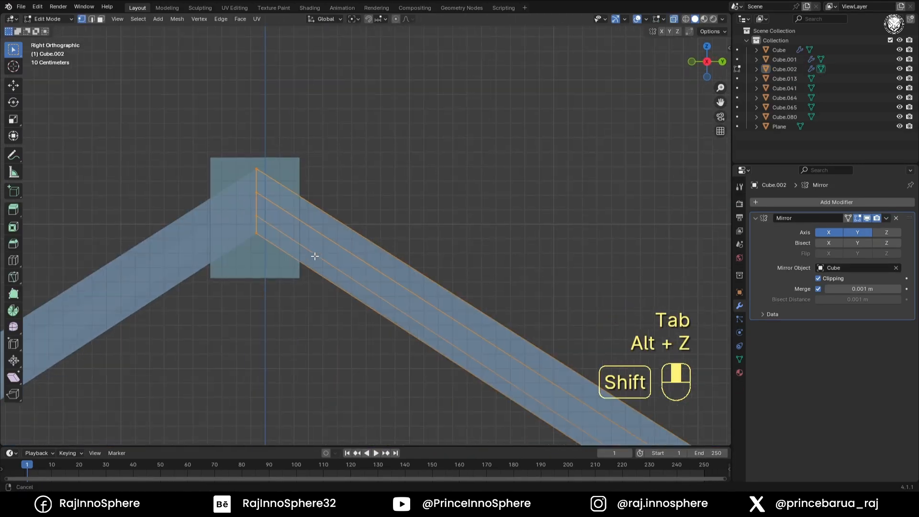
key("g")
key("z")
middle_click_drag(315, 256, 431, 306, "shift")
left_click(392, 214)
- Duplicate the side beam's top face above the beam along Z and extrude the copy into a thin plank
key("alt+z")
key("3")
key("KP_3")
key("alt+z")
scroll(483, 318, "up", 4)
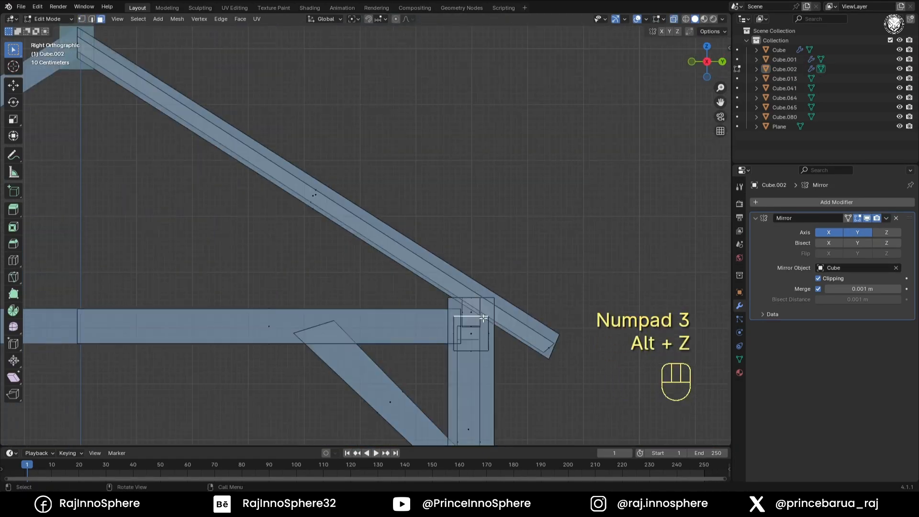
key("shift+d")
key("z")
left_click(553, 283)
scroll(530, 277, "up", 2)
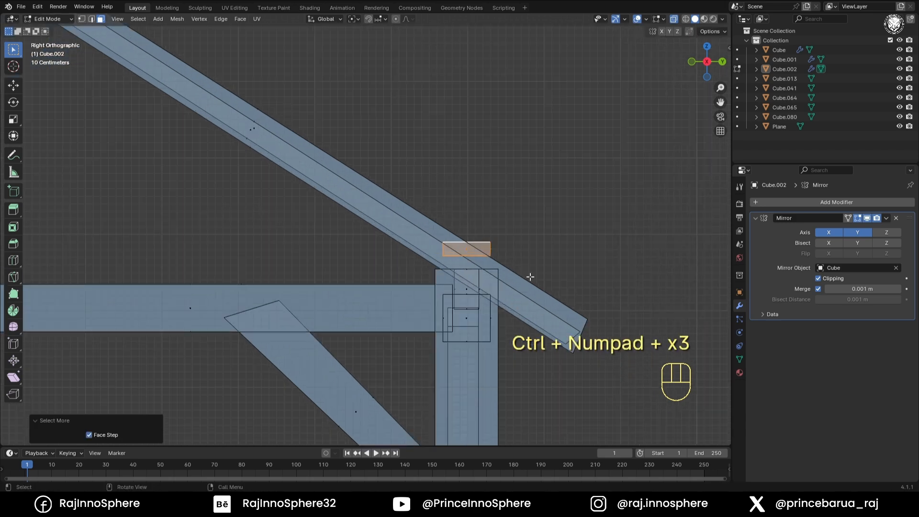
key("g")
left_click(529, 292)
key("alt+z")
middle_click_drag(579, 217, 574, 307)
key("ctrl+z")
key("ctrl+z")
- Scale the plank to 0.645 in Y and rotate it about -31° around X to match the rafters' slope
key("s")
left_click(512, 297)
scroll(527, 280, "up", 2)
key("r")
key("x")
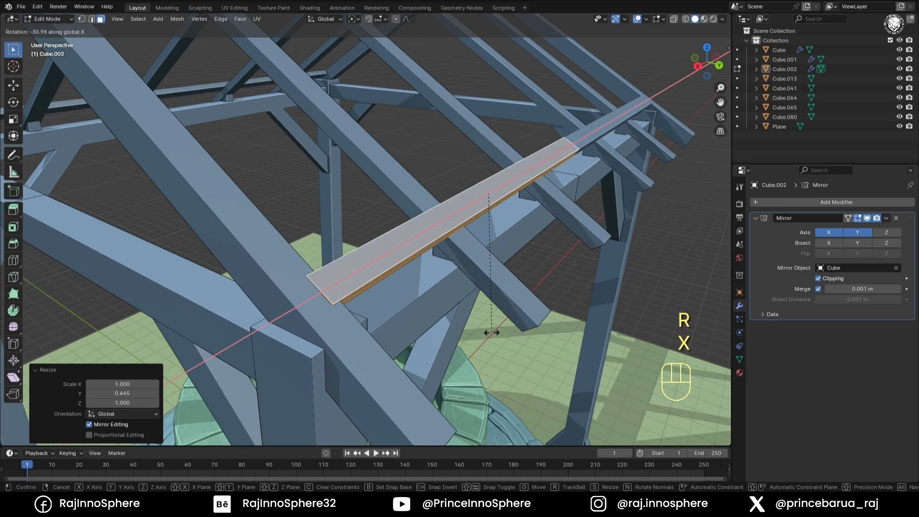
left_click(490, 336)
- Move the tilted plank onto the inner rafters in the right view, with a final 0.064 m shift along Z
key("KP_3")
key("g")
left_click(493, 330)
middle_click_drag(520, 259, 513, 311, "shift")
key("alt+z")
key("g")
middle_click_drag(523, 245, 572, 333, "shift")
- Duplicate the batten repeatedly up the rafter slope, spacing the last copy -1.42 m in Y and 0.90 m in Z
key("shift+d")
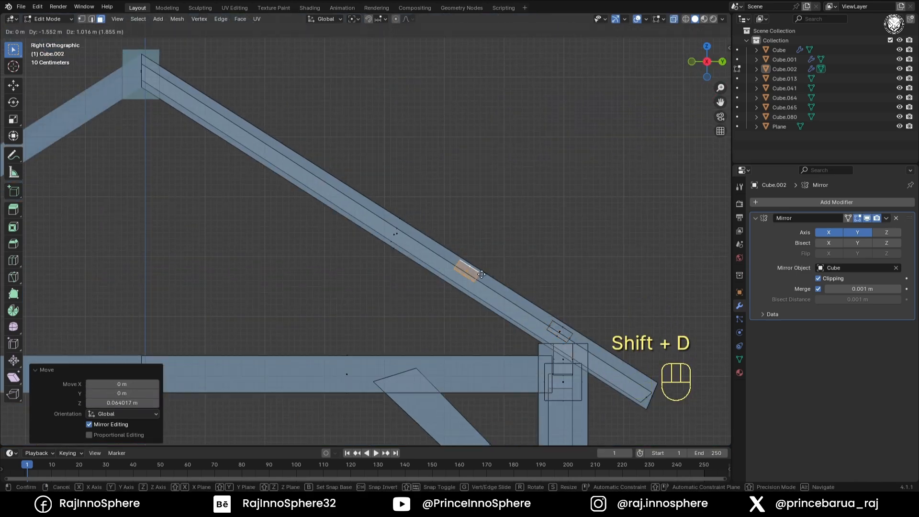
left_click(358, 239)
key("shift+d")
left_click(273, 185)
key("alt+z")
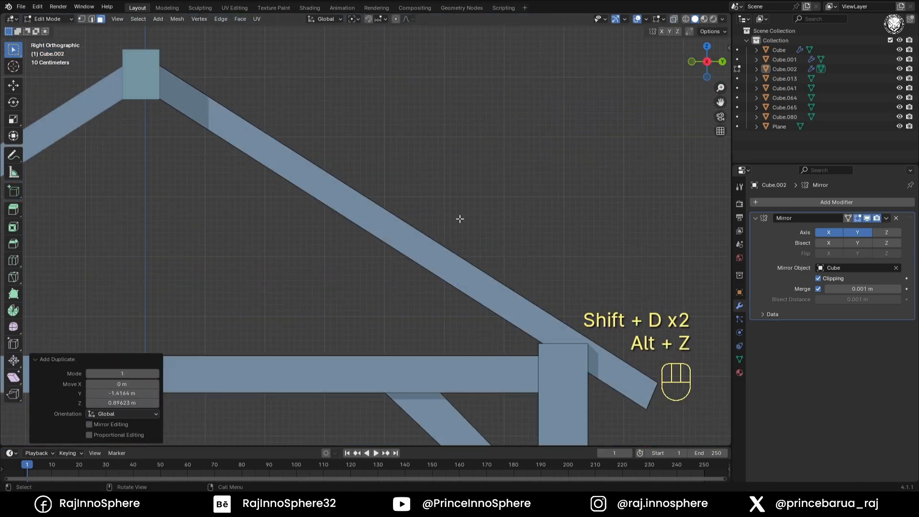
- Select all five roof battens and lower them about 0.127 m along Z into the rafters
middle_click_drag(383, 206, 248, 215)
key("3")
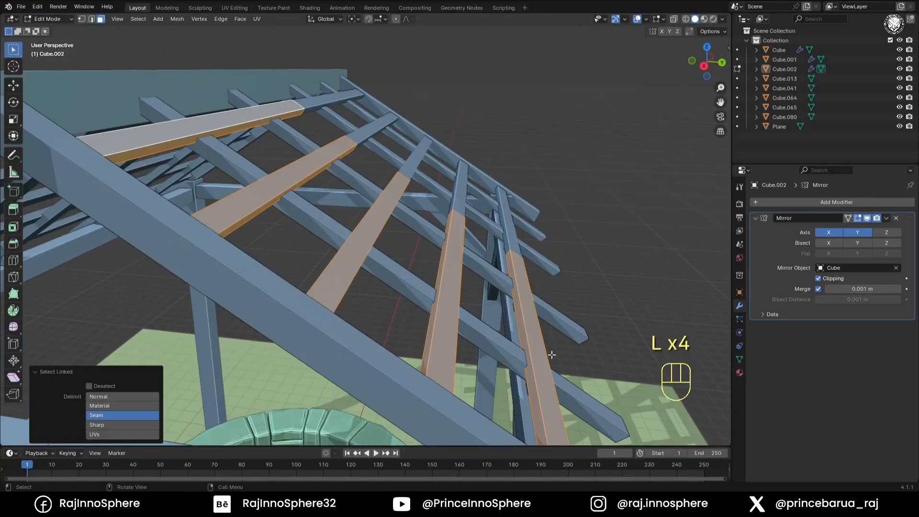
key("g")
key("z")
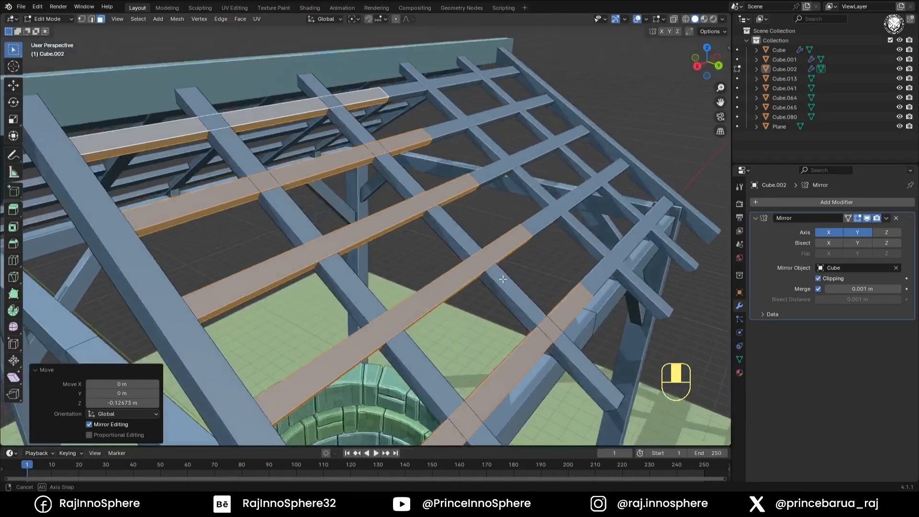
- Select the battens' top faces and adjust them against the rafters in the see-through right view
left_click(345, 207, "shift")
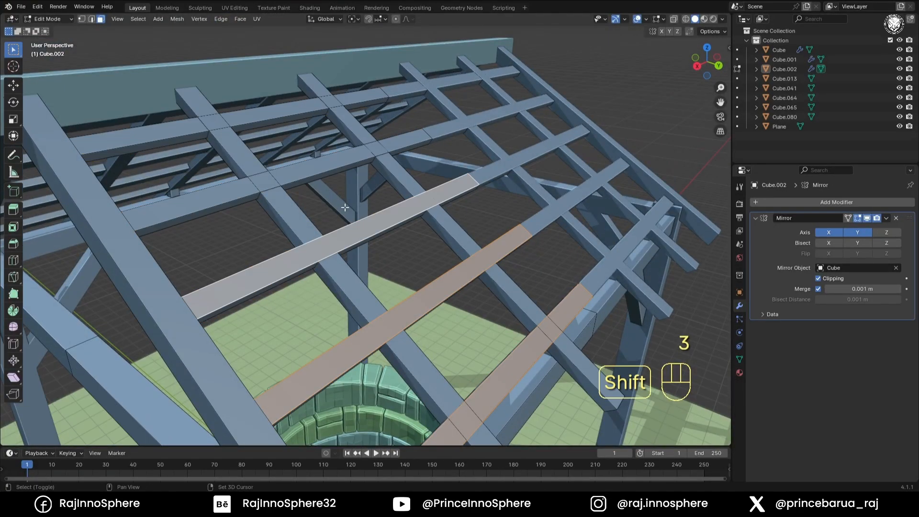
key("KP_3")
key("alt+z")
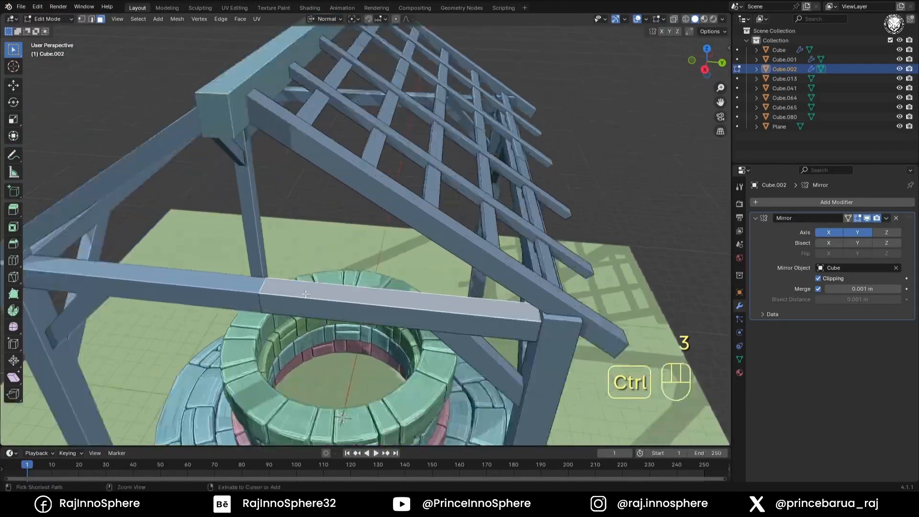
- Cut a loop across the gable tie beam, bevel it 0.61 m wide, and separate the resulting patch as its own object
key("ctrl+r")
key("ctrl+b")
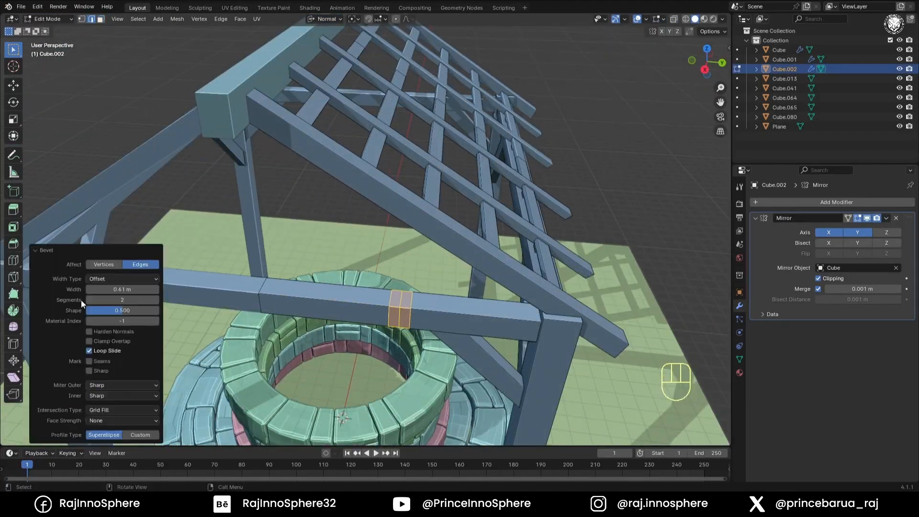
key("3")
left_click(410, 305)
key("p")
left_click(412, 307)
- Scale the separated patch down to a stud footprint on the tie beam, adjusting its X and Y proportions
key("Tab")
key("KP_Decimal")
key("Tab")
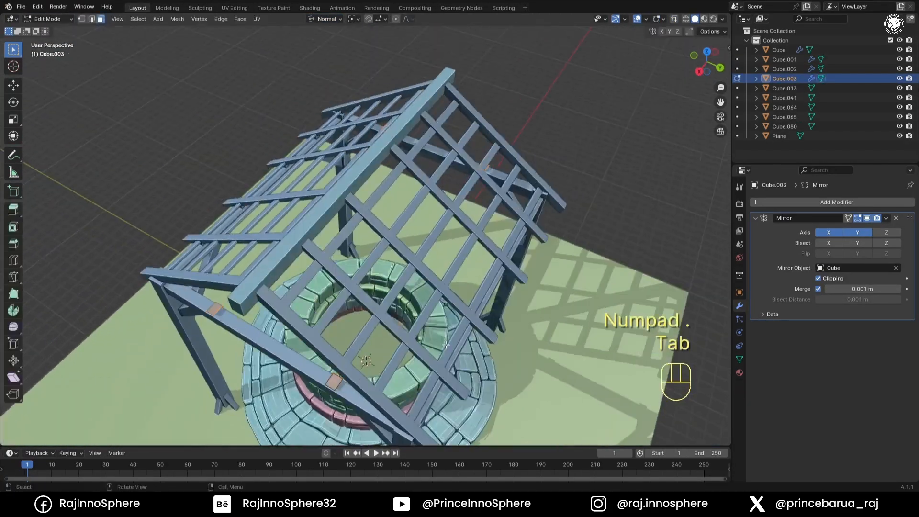
key("a")
key("KP_Decimal")
key("s")
left_click(488, 229)
key("s")
key("x")
key("y")
left_click(511, 245)
- Shape the patch into an upright stud between the tie beam and the rafter in the right view
key("KP_7")
key("alt+z")
key("alt+z")
key("KP_3")
middle_click_drag(513, 244, 550, 304, "ctrl")
key("s")
left_click(598, 303)
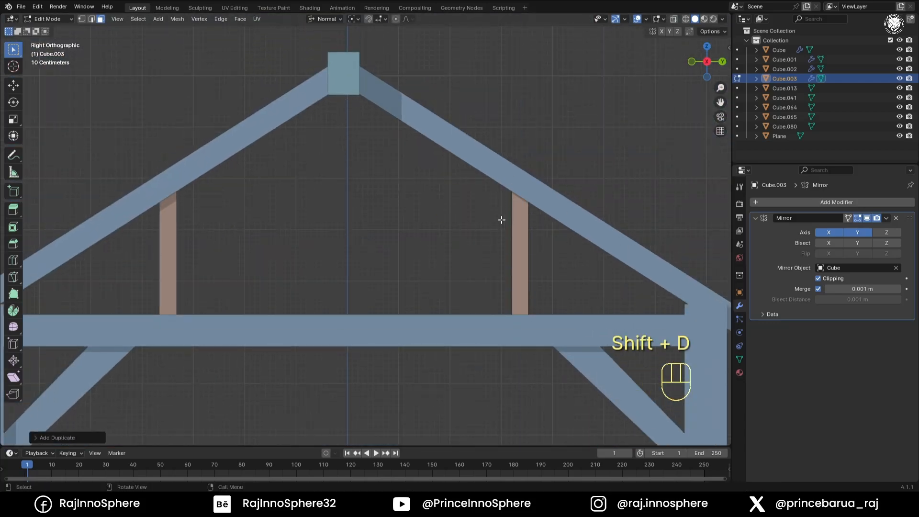
- Duplicate the stud to the gable's centre and extend it up to the ridge beam
key("ctrl+z")
key("a")
key("shift+d")
left_click(426, 246)
key("alt+z")
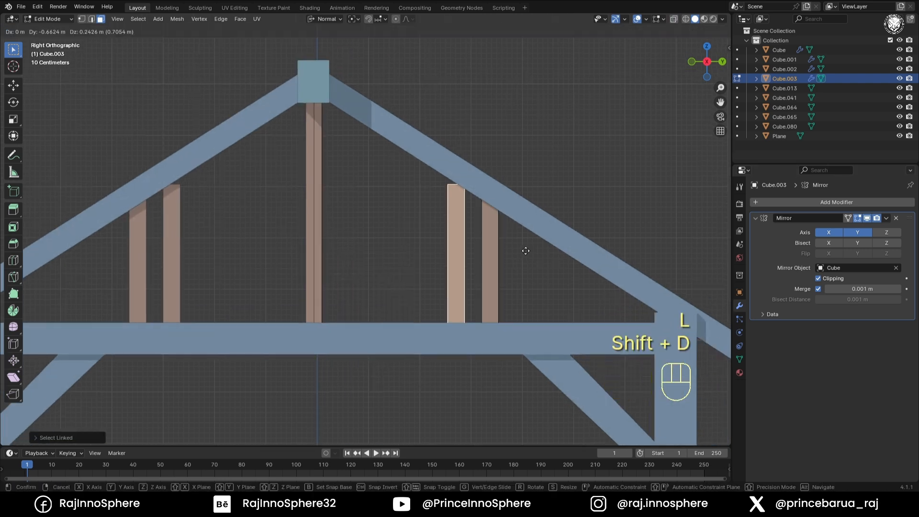
- Duplicate a short stud, rotate it 90°, and raise it along Z as the upper horizontal gable rail
key("r")
key("KP_9")
key("KP_0")
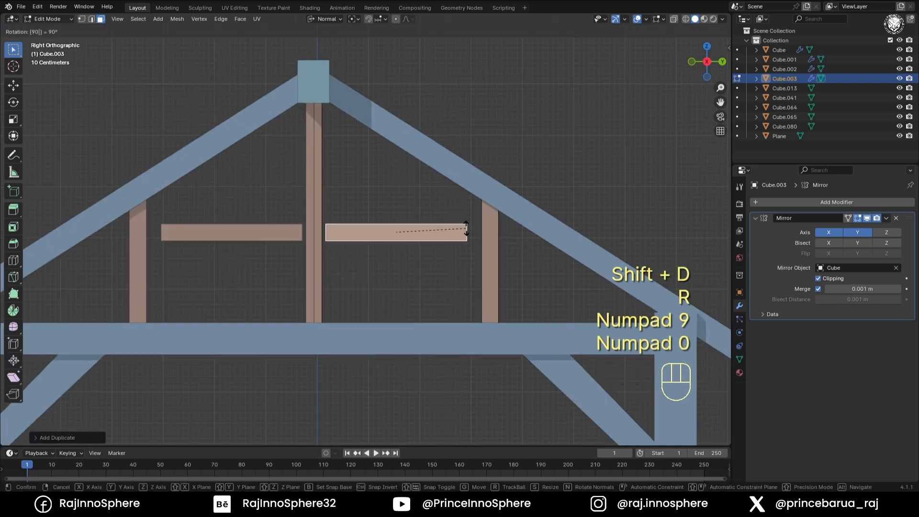
key("Return")
key("g")
key("g")
key("z")
left_click(430, 190)
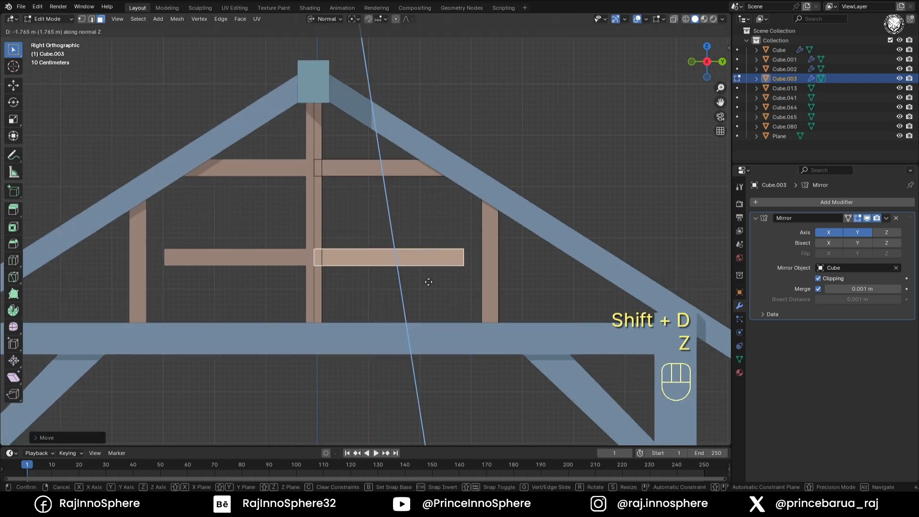
- Place a duplicate rail lower in the gable and fit the rail ends to the rafter
left_click(460, 278)
key("1")
key("alt+z")
left_click(598, 289)
key("alt+z")
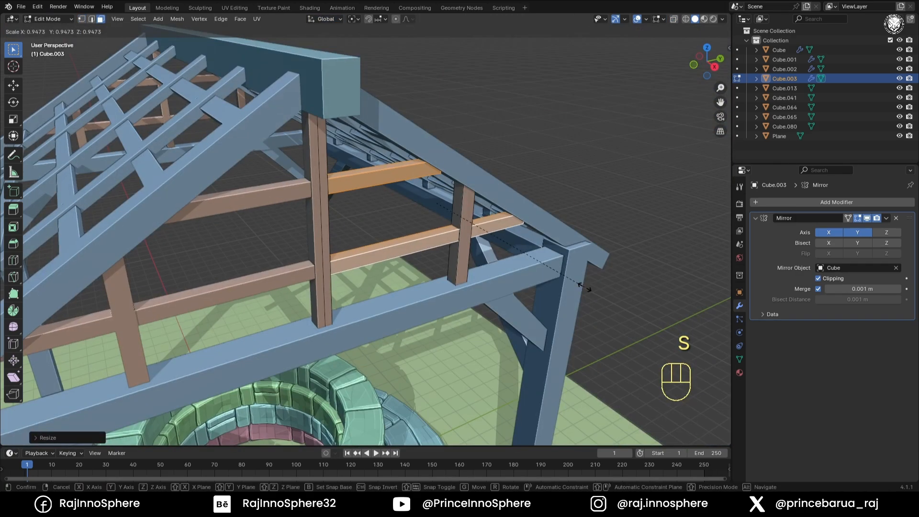
- Thin the gable rails slightly, shift the selected part along Y, and save the file
key("3")
key("alt+z")
key("alt+z")
key("g")
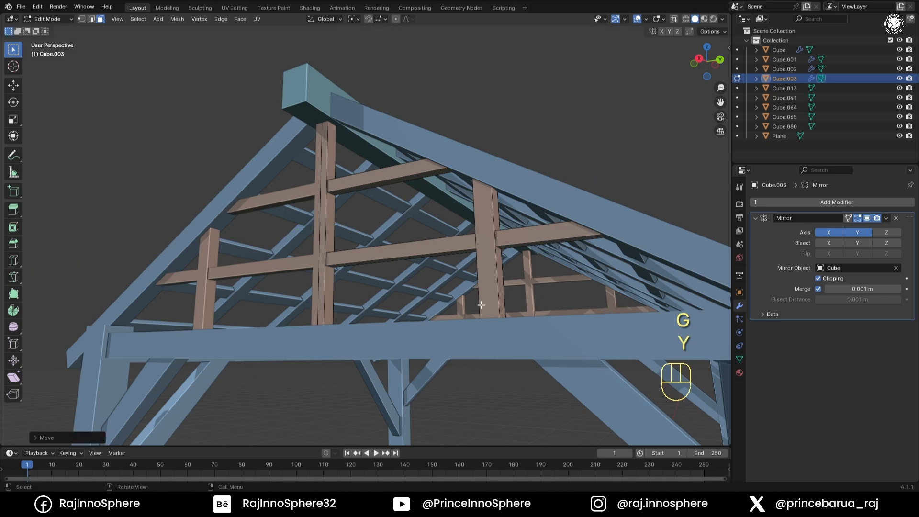
key("Tab")
left_click(561, 274)
middle_click_drag(481, 305, 561, 264)
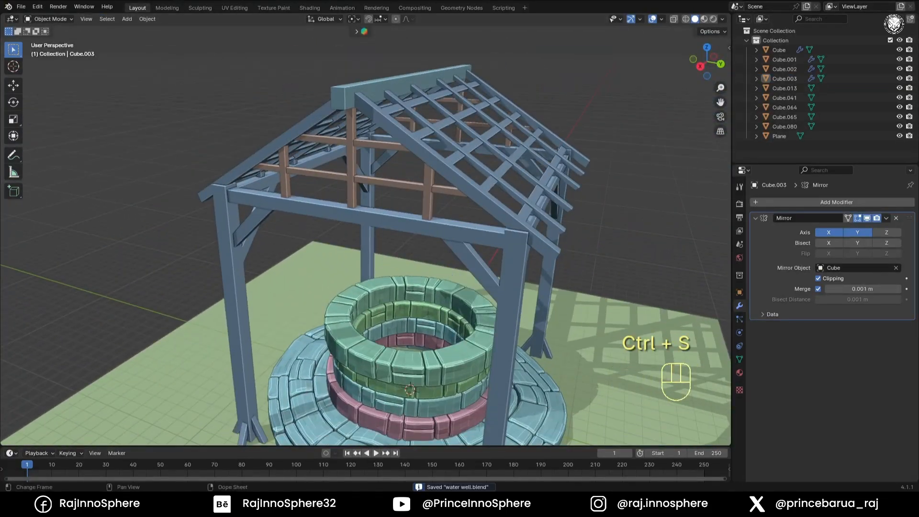
- Try to bend the outer rafter from a single loop cut using smooth proportional editing
key("Tab")
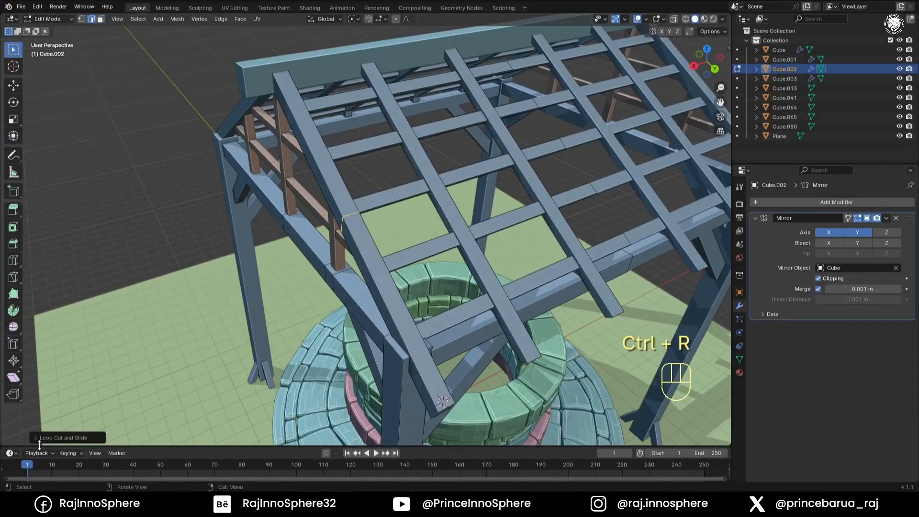
scroll(364, 230, "down", 5)
key("KP_3")
key("1")
key("alt+z")
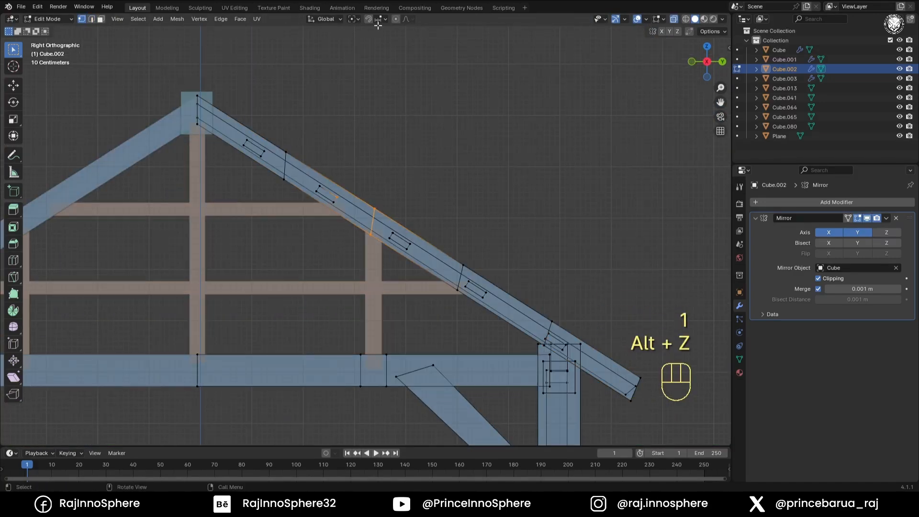
left_click(406, 252)
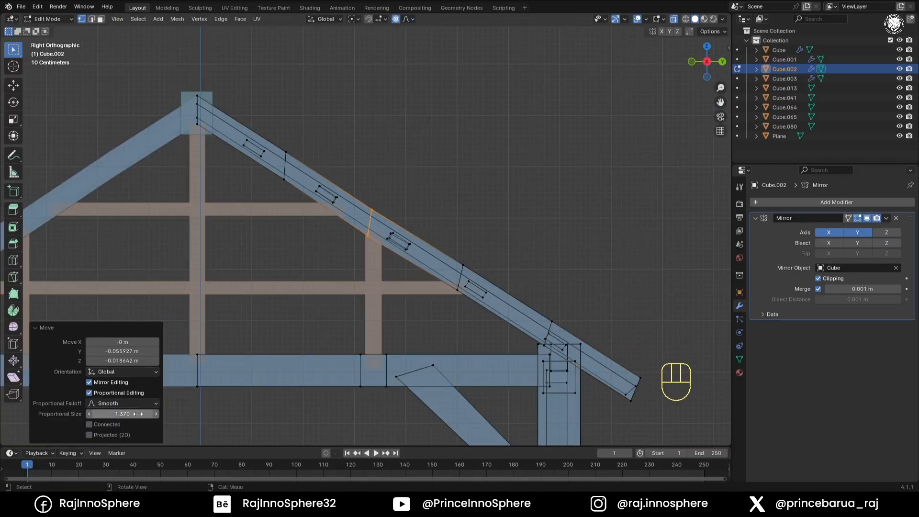
key("alt+z")
key("ctrl+z")
key("ctrl+z")
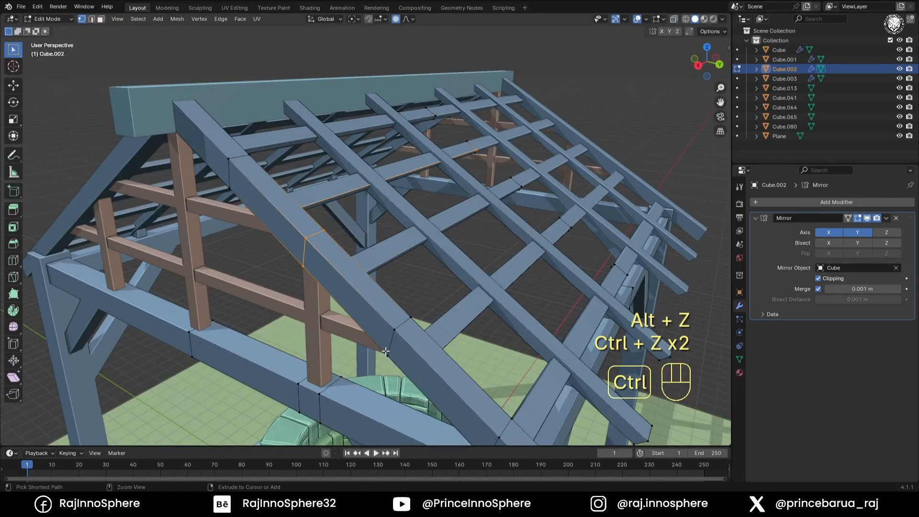
key("ctrl+z")
key("ctrl+z")
key("ctrl+z")
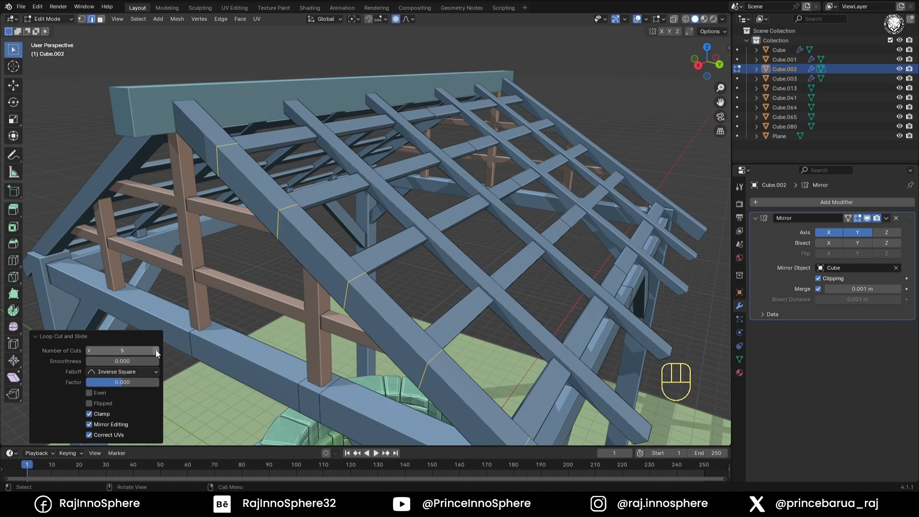
- Cut evenly spaced loops along the outer rafter and move its middle loop -0.186 m in Y and -0.087 m in Z with connected proportional editing
key("KP_1")
key("KP_3")
key("g")
key("z")
left_click(431, 334)
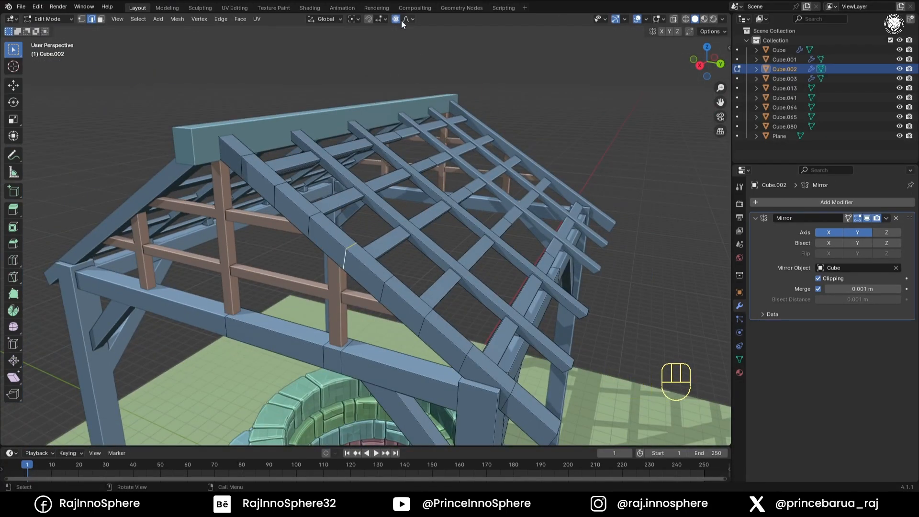
key("KP_1")
key("KP_3")
key("g")
key("z")
left_click(416, 254)
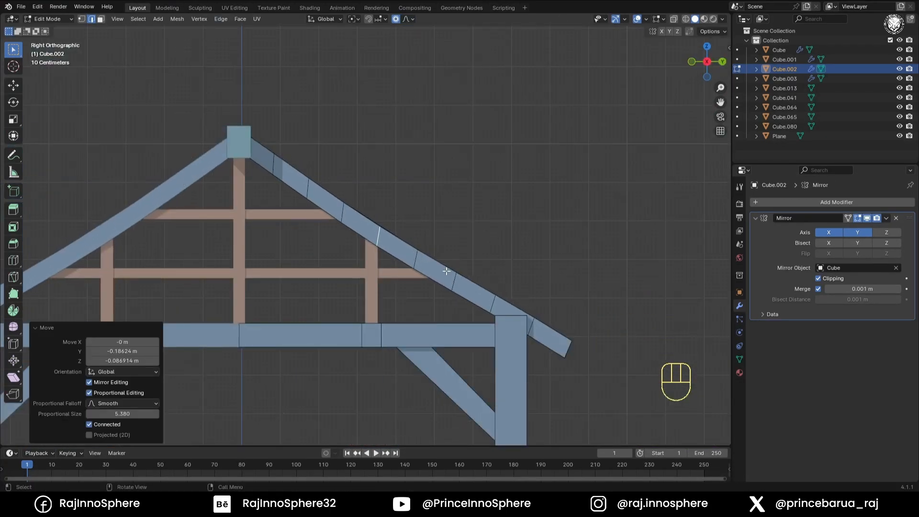
- Refine the outer rafter's bend by moving its lower loop, eave end and an upper loop with size 5.38 proportional editing
left_click(458, 282)
key("g")
left_click(458, 275)
left_click(607, 345)
key("g")
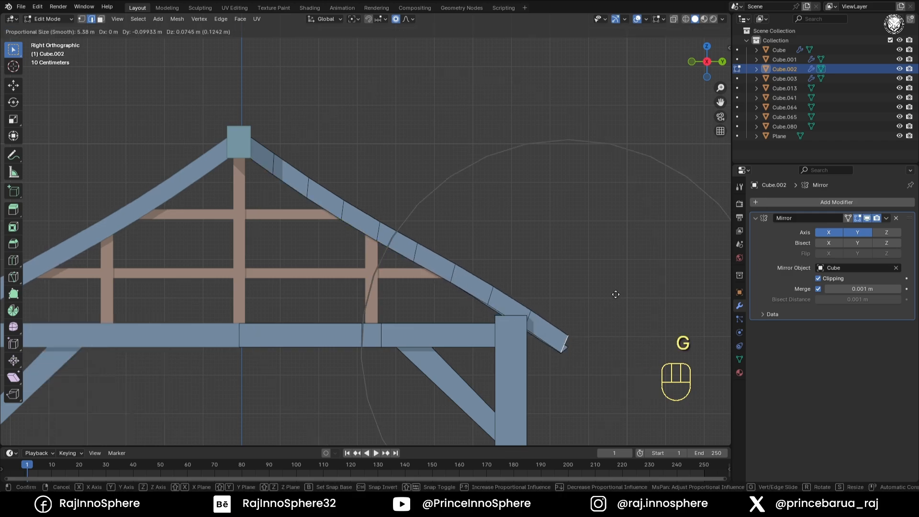
left_click(616, 294)
left_click(283, 188, "alt")
left_click(321, 230)
middle_click_drag(326, 234, 351, 305)
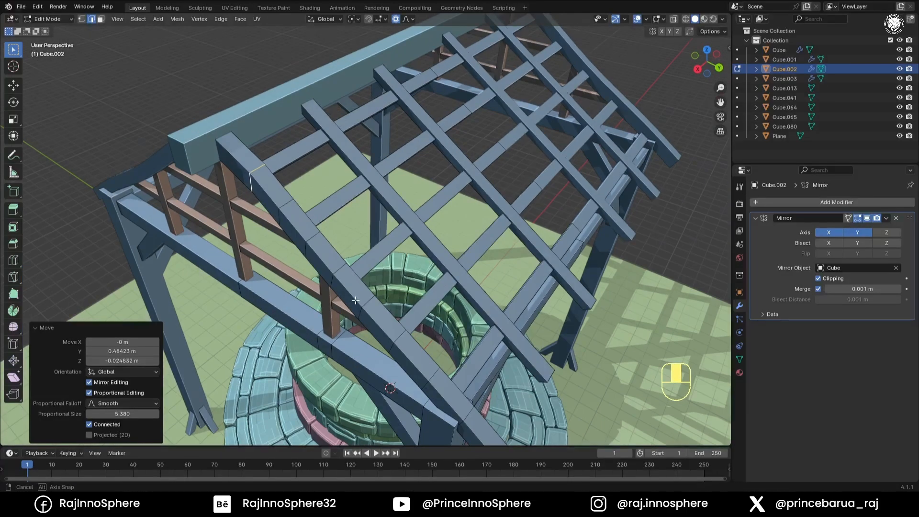
- Cut evenly spaced loops along the height of the corner post
key("Tab")
middle_click_drag(580, 239, 584, 297, "ctrl")
left_click(599, 258)
middle_click_drag(565, 272, 386, 301)
left_click(379, 298)
key("Tab")
key("ctrl+r")
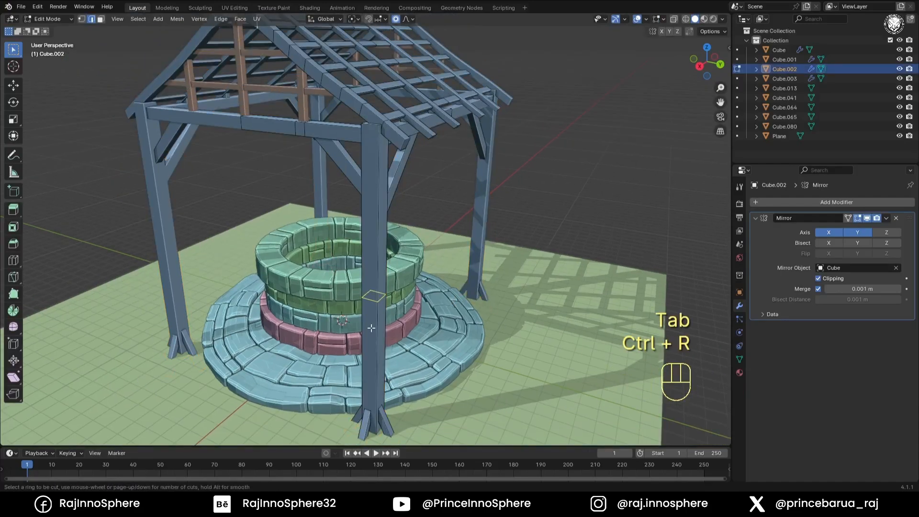
left_click(375, 298)
left_click(157, 350)
- Bow the corner post in the right view by moving its middle loop 0.174 m in Y and -0.022 m in Z, and adjust its lower loop
middle_click_drag(345, 201, 390, 230)
key("KP_3")
left_click(394, 228, "alt")
key("g")
left_click(399, 230)
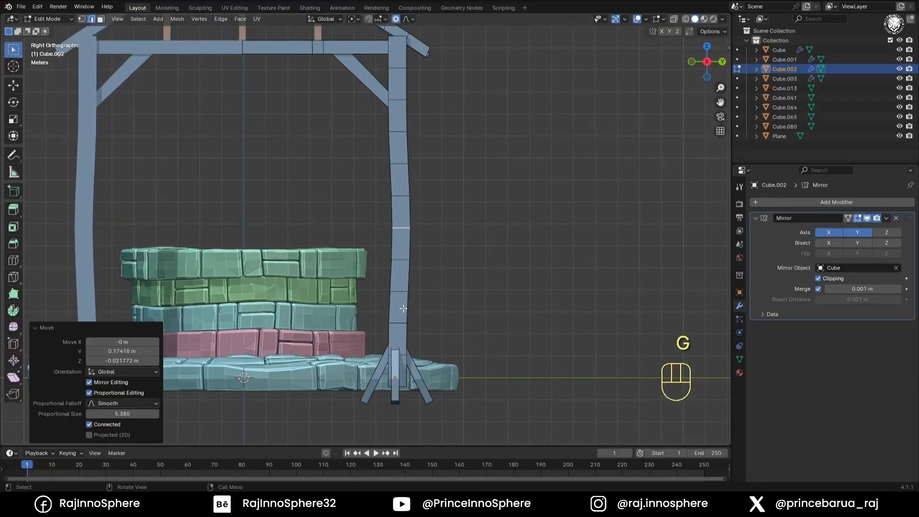
left_click(400, 323, "alt")
key("g")
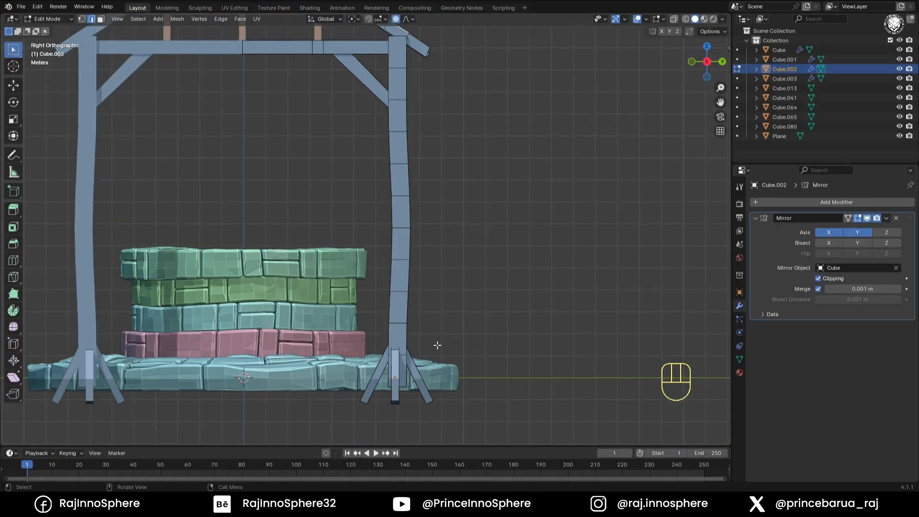
left_click(432, 376)
- Bow the middle of the corner post outward about 0.22 m along X in the back view
key("KP_1")
key("ctrl+KP_1")
left_click(352, 224)
key("g")
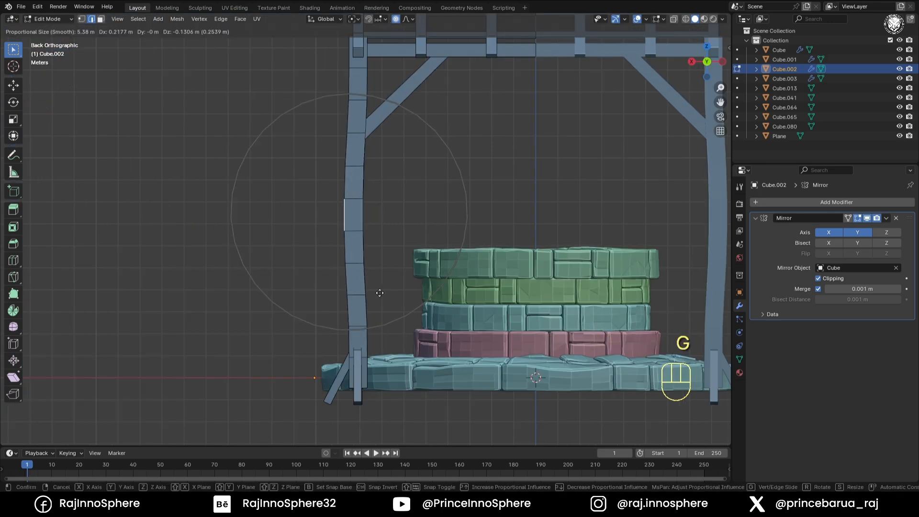
left_click(382, 296)
- Adjust the post's lower section, and move an upper edge 0.218 m in X and -0.196 m in Z in the back view
left_click(364, 358)
key("g")
left_click(409, 300)
middle_click_drag(408, 299, 399, 383, "shift")
left_click(365, 176)
key("g")
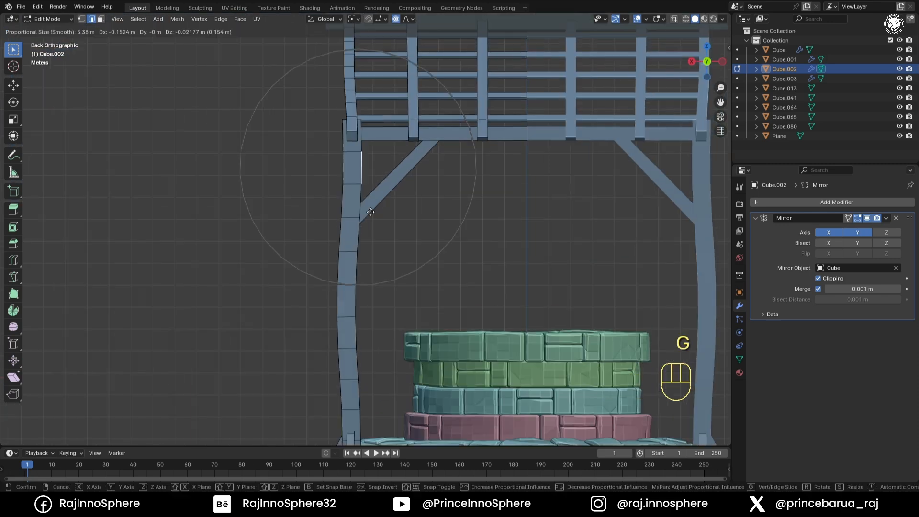
left_click(362, 216)
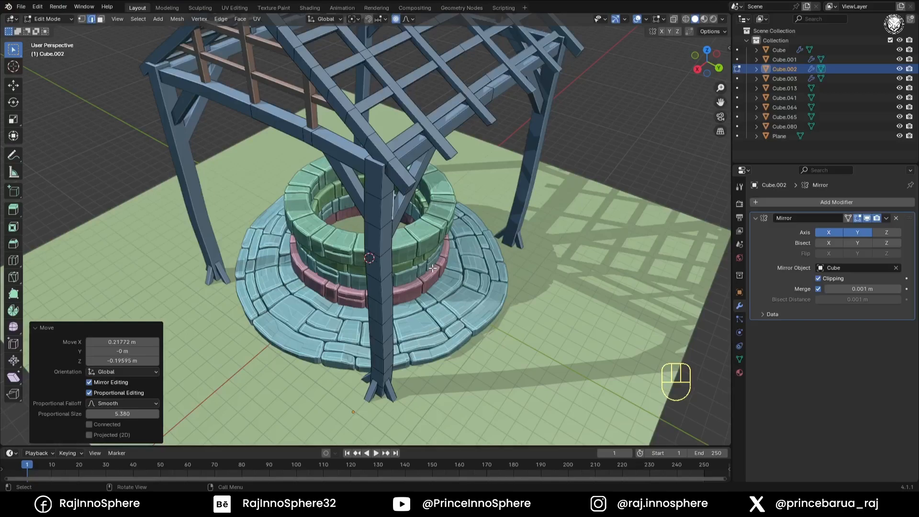
- Add evenly spaced loop cuts along the outer section of the gable tie beam
key("ctrl+r")
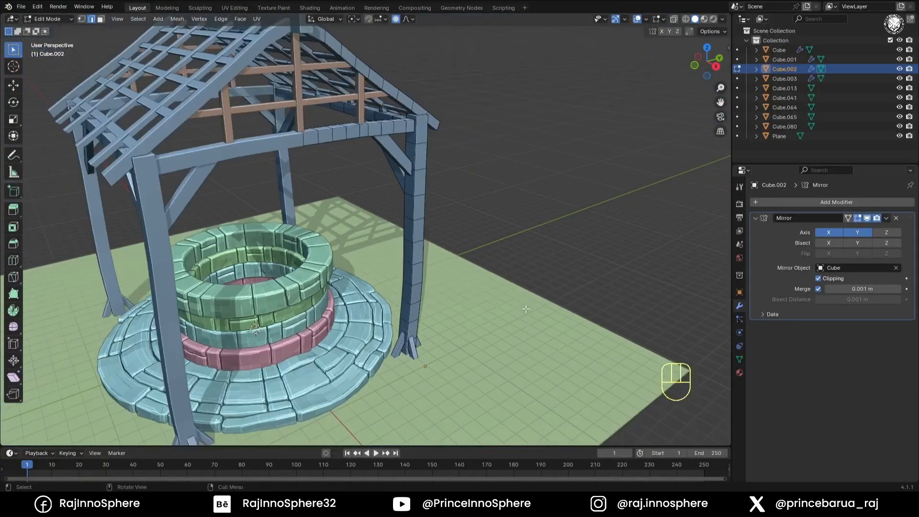
key("Tab")
key("shift+a")
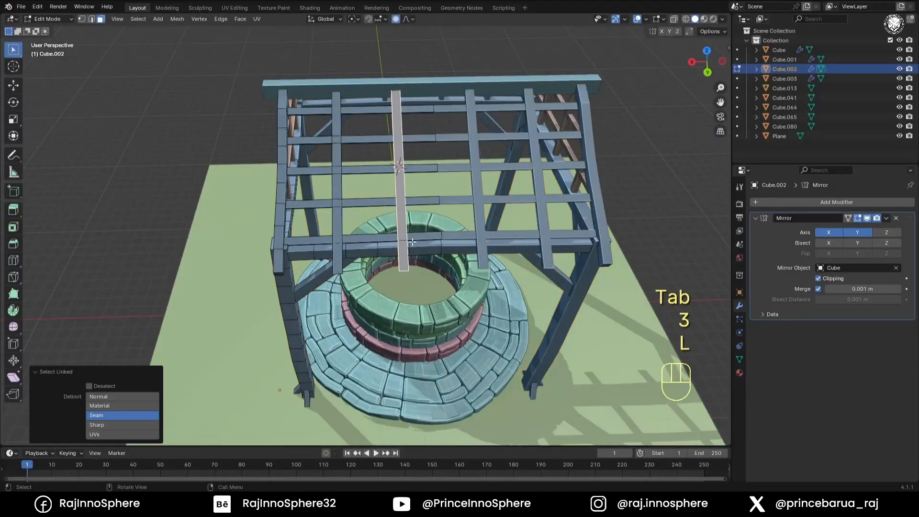
- Shift the innermost rafter along the ridge to even out the rafter spacing
key("g")
key("g")
key("Tab")
- Add a 2 m cube at the roof slope and scale it to 0.274 along Z
key("shift+a")
left_click(469, 282)
key("s")
key("z")
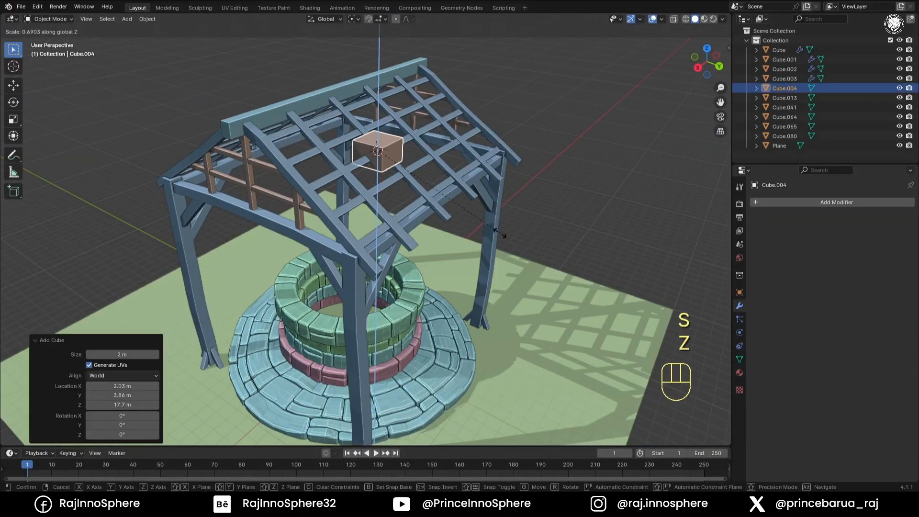
- Move the flattened cube to a new spot in the top view and narrow it along X
key("KP_7")
middle_click_drag(364, 287, 314, 242, "shift")
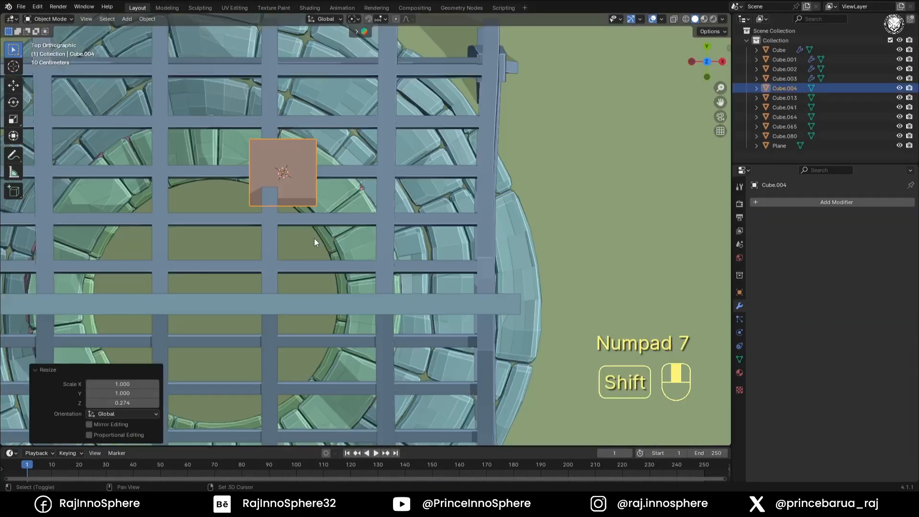
key("g")
left_click(472, 332)
key("s")
key("x")
- Isolate the new block in local view and scale it to 0.216 along Z
key("slash")
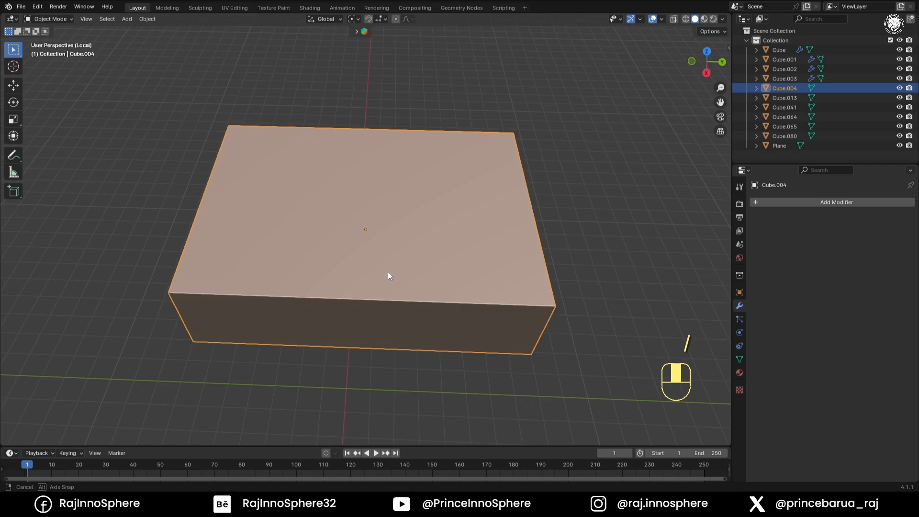
key("s")
key("z")
left_click(396, 265)
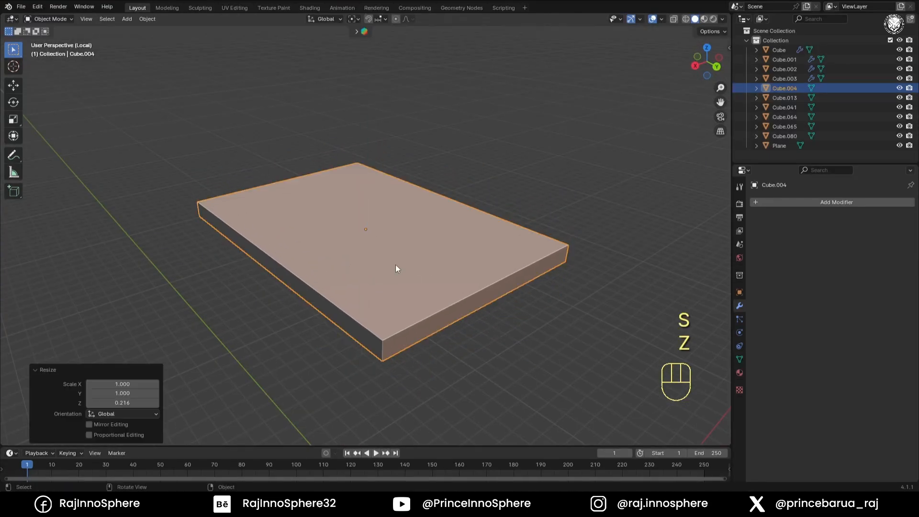
- Cut the thin plank crosswise and adjust an edge along Z in the right view
key("ctrl+r")
left_click(335, 378)
key("2")
key("KP_3")
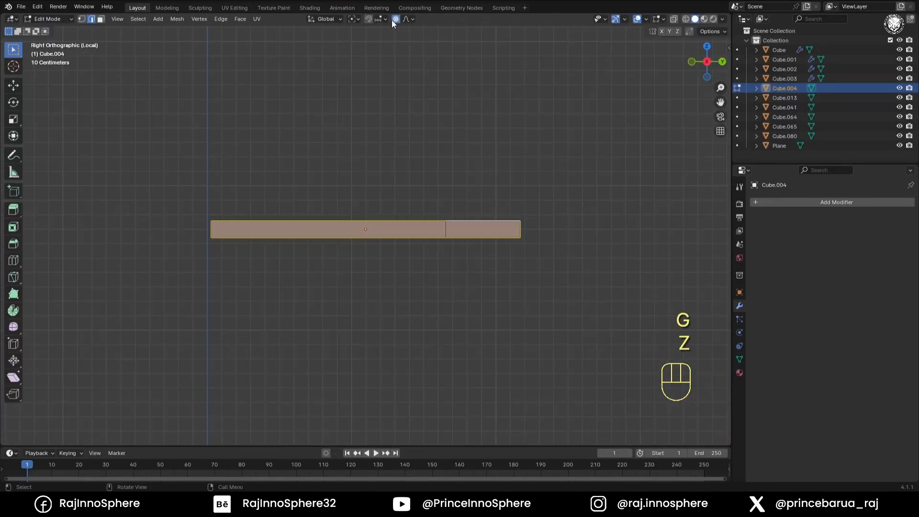
- Bevel the two front corners of the roof tile block and connect the new corner vertices to the inner vertices of its top face
key("ctrl+b")
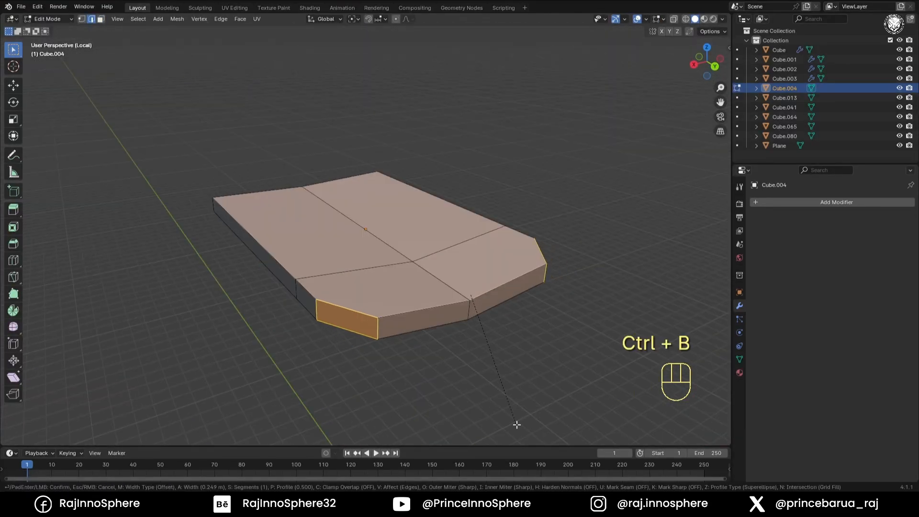
left_click(397, 392)
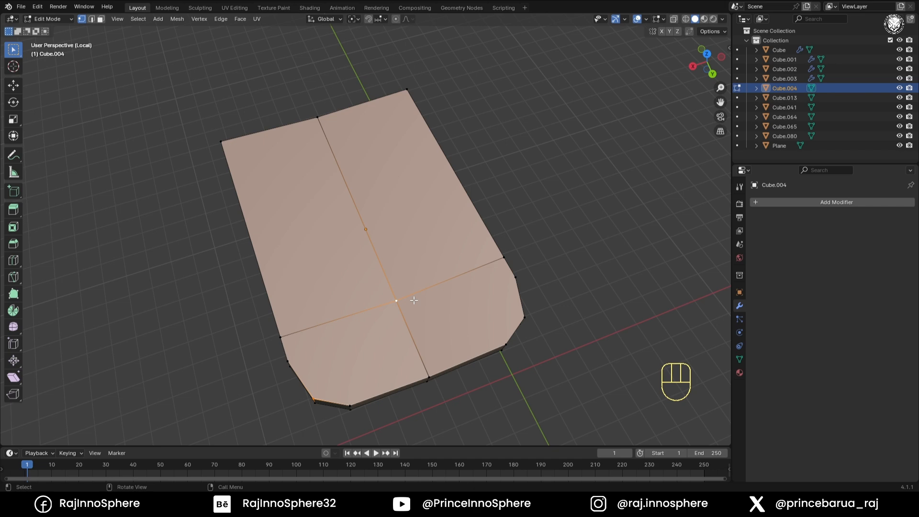
key("j")
key("j")
- Delete all faces except the tile's top surface and add three evenly spaced crosswise loop cuts to it
key("x")
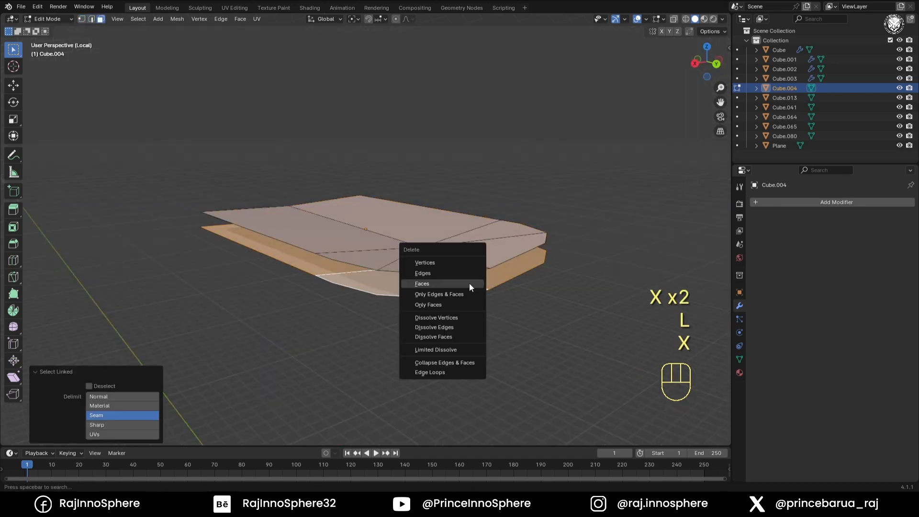
key("ctrl+r")
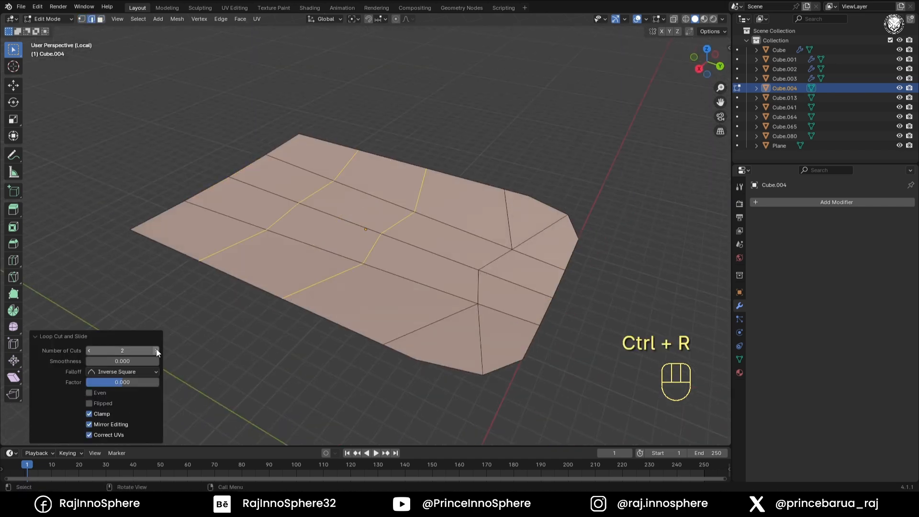
- Extrude the whole tile surface to give it thickness and bevel its outer rim edges
key("a")
key("e")
left_click(138, 19)
mouse_move(177, 168)
left_click(271, 200)
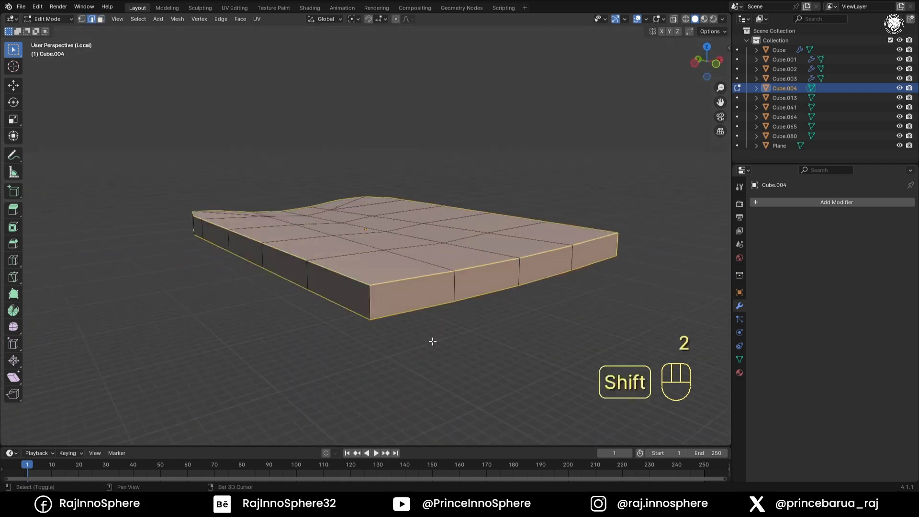
key("Tab")
key("ctrl+b")
- Move selected vertices on the tile's top surface and side edge vertically to make the slab uneven
key("1")
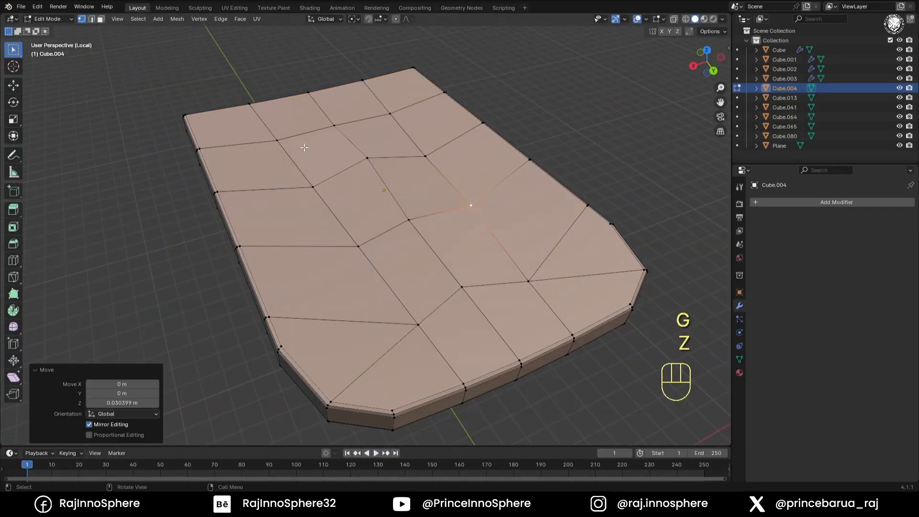
left_click(277, 140)
middle_click_drag(287, 158, 369, 211)
key("alt+z")
left_click_drag(307, 201, 347, 254)
key("alt+z")
key("g")
key("z")
key("g")
left_click(347, 220)
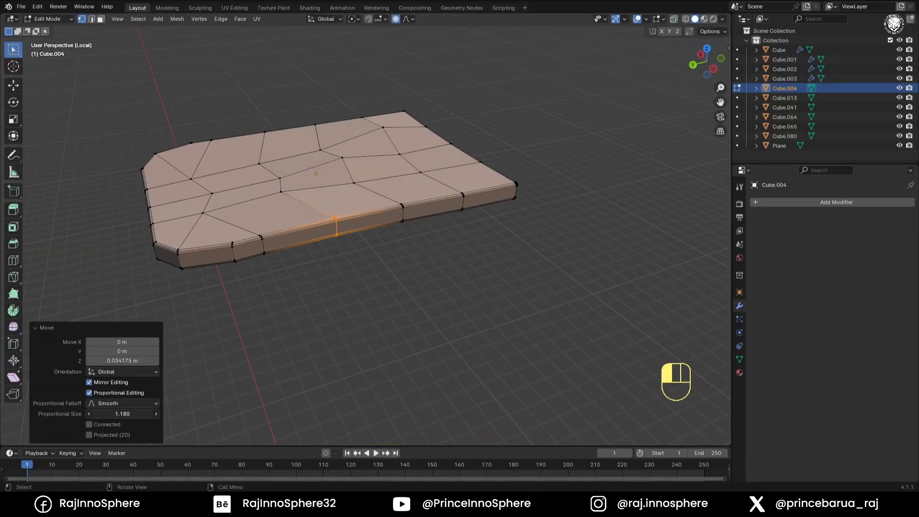
- Shift more tile vertices along Z with smooth proportional editing, and return to the full scene in Object Mode
middle_click_drag(347, 220, 371, 254)
key("g")
key("g")
key("z")
key("g")
key("z")
left_click(552, 244)
middle_click_drag(431, 268, 342, 250)
key("slash")
key("Tab")
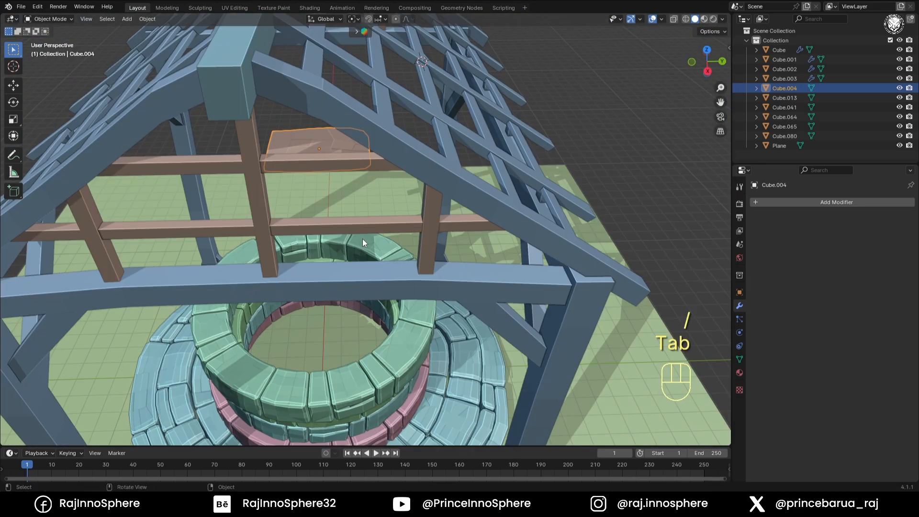
- Move the tile in the right side view so it sits at the roof ridge
key("KP_3")
key("g")
left_click(357, 201)
middle_click_drag(357, 202, 436, 301)
- Add an Array modifier to the tile with a relative offset factor X of -1
left_click(798, 202)
left_click(739, 236)
double_click(874, 274)
type("-")
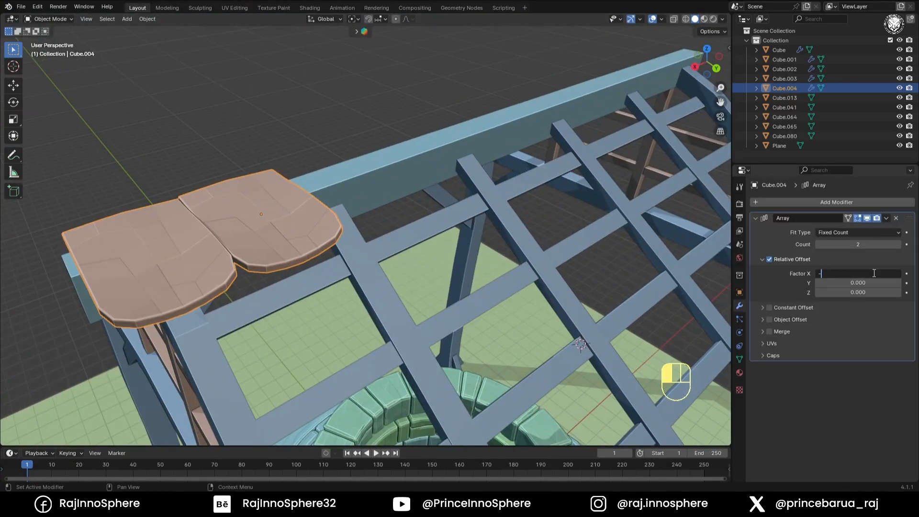
type("1")
key("Return")
- Position the tile array along X at the end of the roof frame, working from the top view
key("KP_7")
key("g")
key("y")
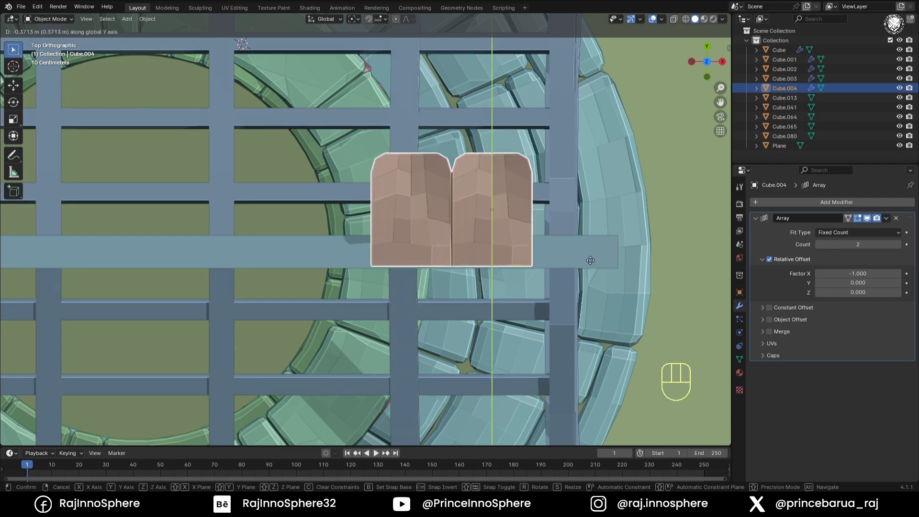
key("x")
left_click(573, 323)
middle_click_drag(572, 323, 429, 295)
- Raise the Array count to 11 and shift the tile row along X so it spans the roof
key("KP_7")
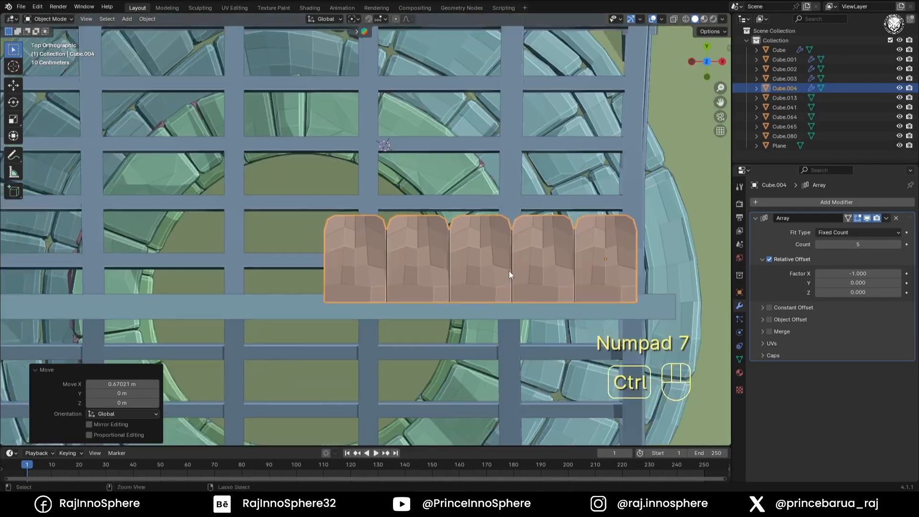
middle_click_drag(510, 271, 509, 357, "ctrl")
left_click(899, 244)
left_click(899, 244)
left_click(899, 245)
left_click(899, 245)
left_click(899, 245)
key("g")
key("x")
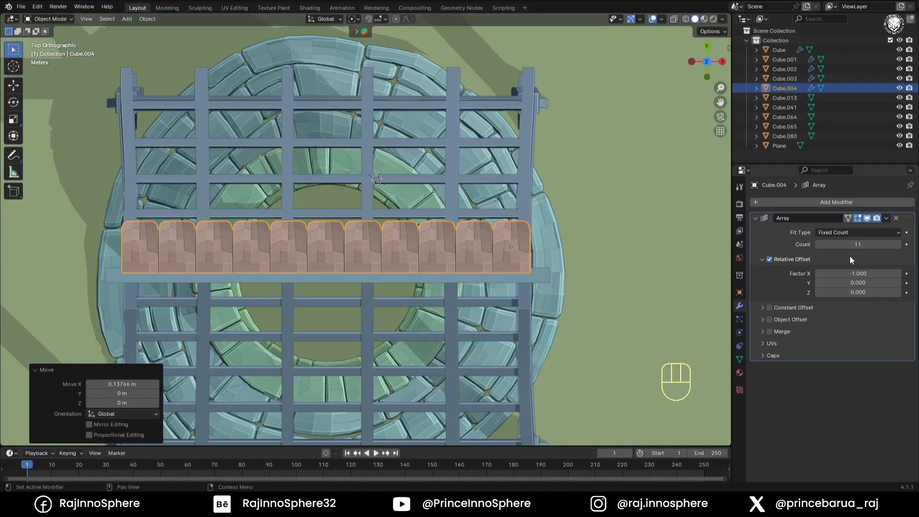
- Duplicate the Array modifier and set the copy's relative offset to X 0 and Y 1
middle_click_drag(570, 307, 470, 244)
left_click(887, 218)
left_click(852, 240)
type("0")
key("Tab")
type("1")
key("Return")
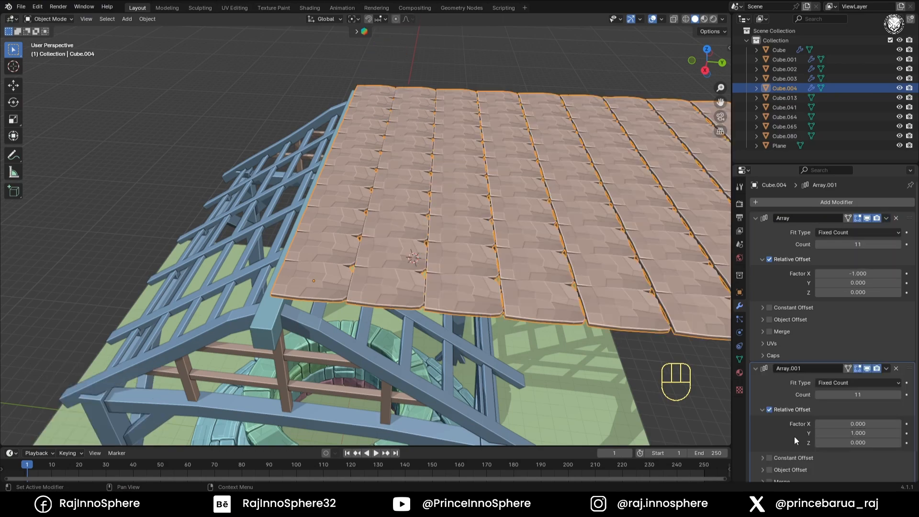
- Set the second Array's count to 4 and reduce its Y factor to 0.64 so the rows overlap
key("Return")
key("KP_3")
scroll(519, 197, "up", 4)
middle_click_drag(519, 197, 502, 346, "shift")
left_click_drag(858, 433, 838, 433, "shift")
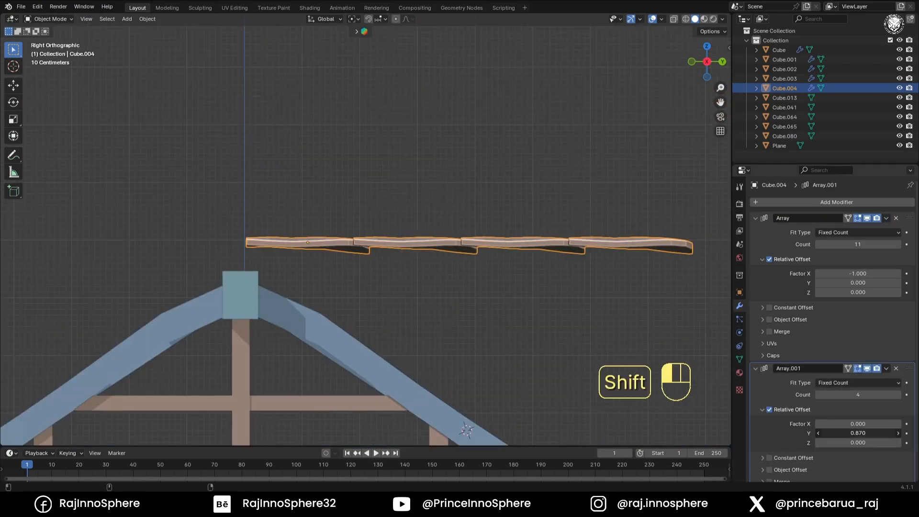
- Select the whole tile mesh and rotate it -8.93° in the right side view
key("a")
key("r")
middle_click_drag(424, 341, 498, 331, "ctrl")
left_click(482, 294)
scroll(498, 331, "down", 3)
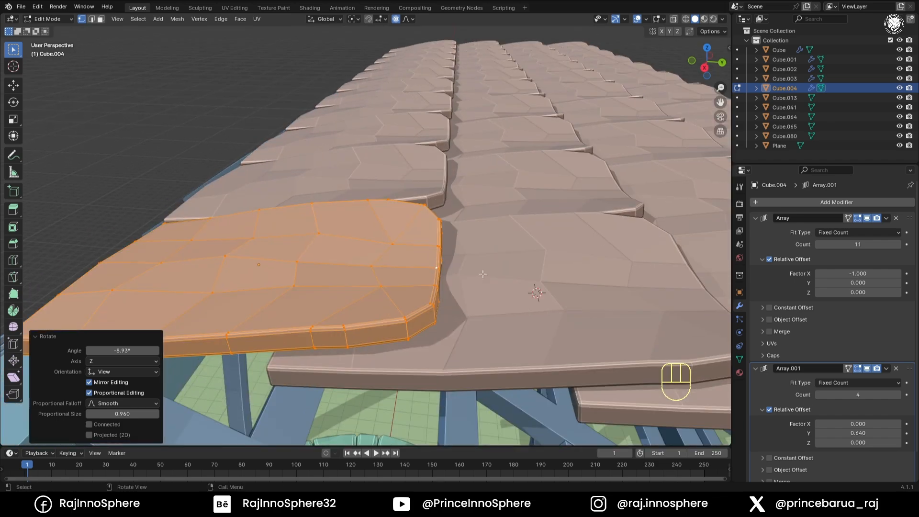
- Rotate the tile mesh -1.11° about X and set the second Array's Y factor to 0.59
key("r")
key("x")
left_click(501, 302)
left_click_drag(858, 433, 854, 434, "shift")
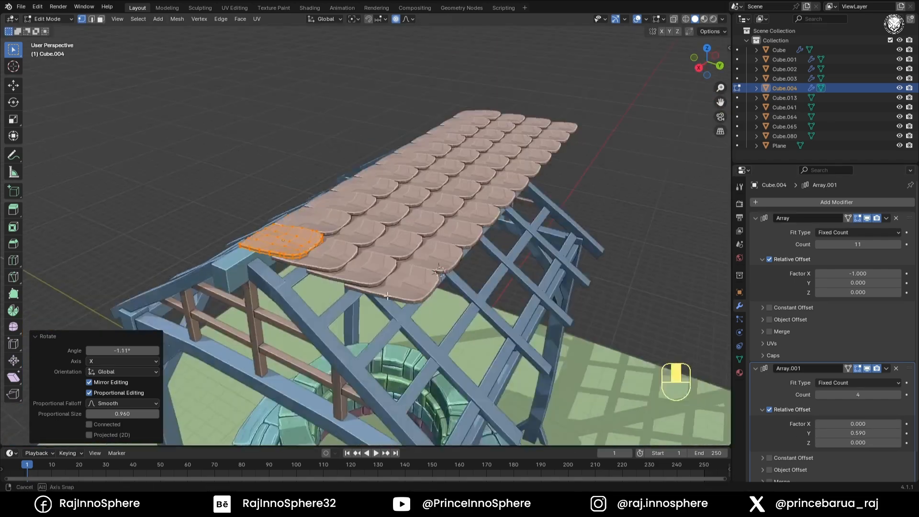
- Rotate the tile mesh 1.12° about the X axis
middle_click_drag(462, 269, 455, 230)
scroll(457, 249, "up", 4)
key("r")
key("y")
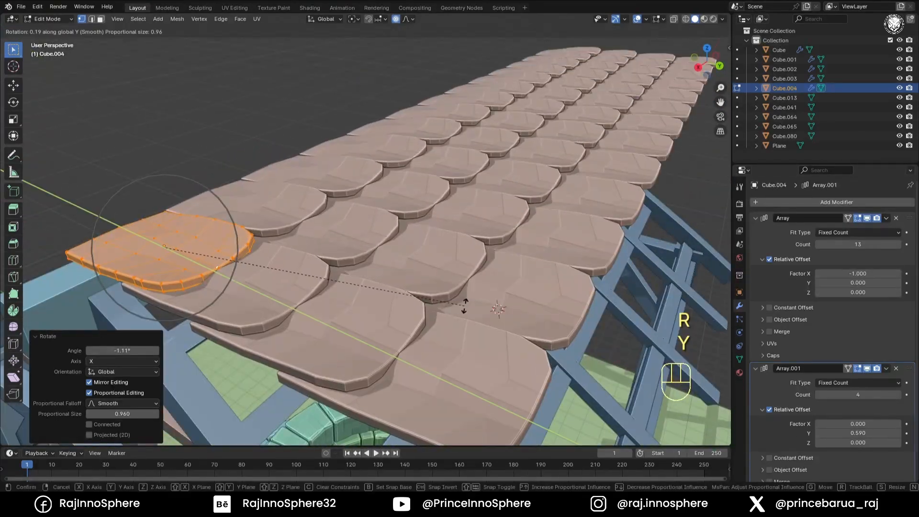
key("x")
left_click(446, 301)
- Rotate the tile mesh 7.79° about Y and set the first Array's X factor to -0.8
middle_click_drag(445, 301, 498, 320)
left_click_drag(858, 274, 881, 274, "shift")
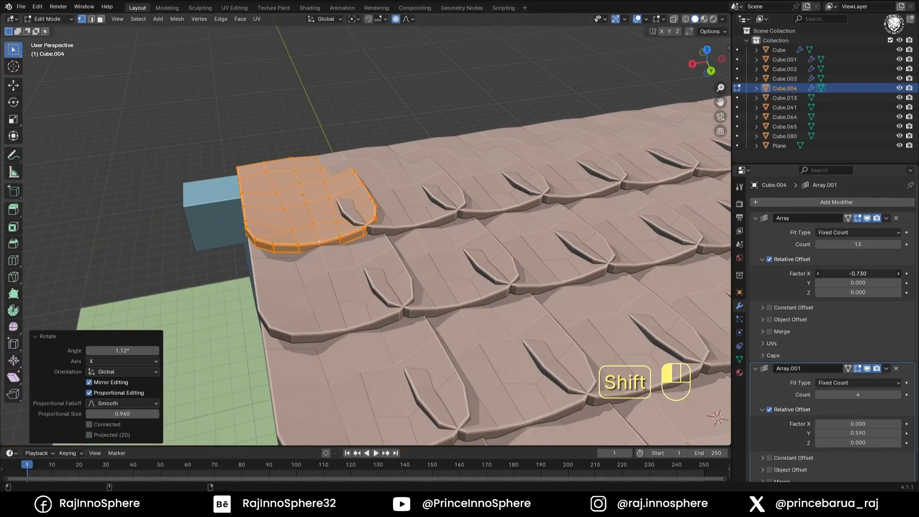
left_click(608, 274)
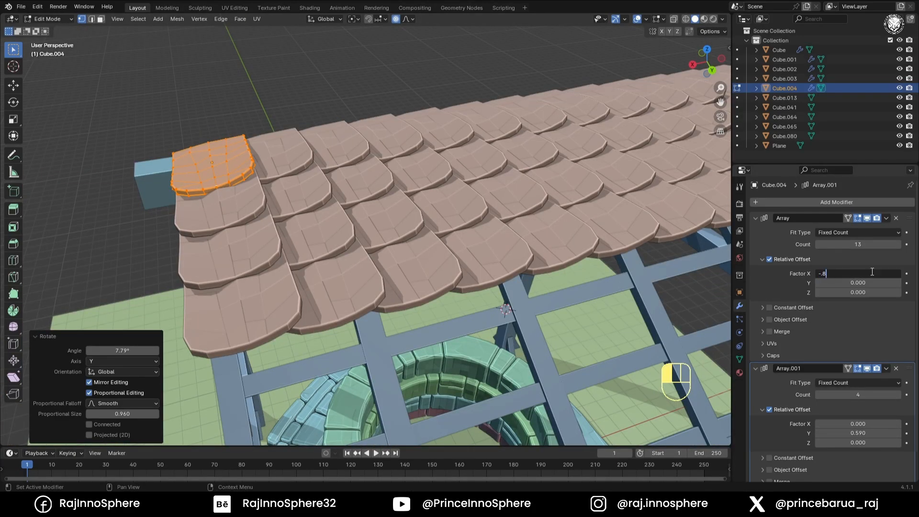
key("Return")
- Fine-tune the tile mesh's tilt by rotating it further about the Y axis
middle_click_drag(594, 259, 541, 276)
key("r")
key("y")
left_click(402, 283)
- Rotate the tile array object to the roof slope in the right side view and move it down onto the rafters
middle_click_drag(402, 283, 498, 335)
key("KP_3")
key("Tab")
key("r")
left_click(498, 321)
key("g")
left_click(494, 306)
key("g")
key("z")
left_click(479, 283)
- Shift the tile array along X on the roof and rotate it -0.344° about Y
middle_click_drag(479, 275, 412, 240)
key("g")
key("x")
left_click(426, 244)
middle_click_drag(599, 261, 606, 221, "shift")
left_click(605, 217)
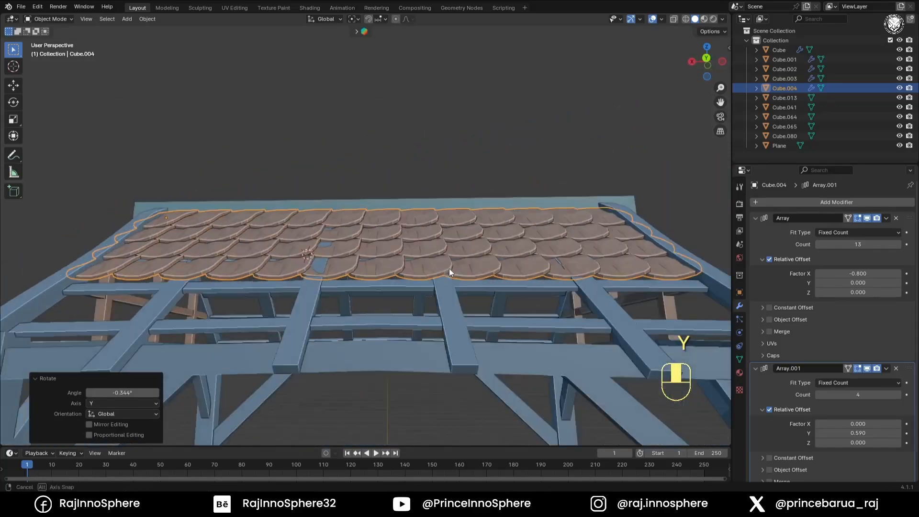
- Scale the tile array along Y to adjust its fit on the roof frame
middle_click_drag(450, 269, 522, 352, "shift")
key("s")
key("x")
key("y")
left_click(531, 319)
middle_click_drag(620, 343, 460, 240)
left_click(567, 323)
left_click(571, 297)
- Clear the tile array's rotation and move it along Z above the roof frame
key("alt+r")
key("g")
key("z")
left_click(296, 192)
middle_click_drag(297, 191, 88, 213)
left_click(308, 177)
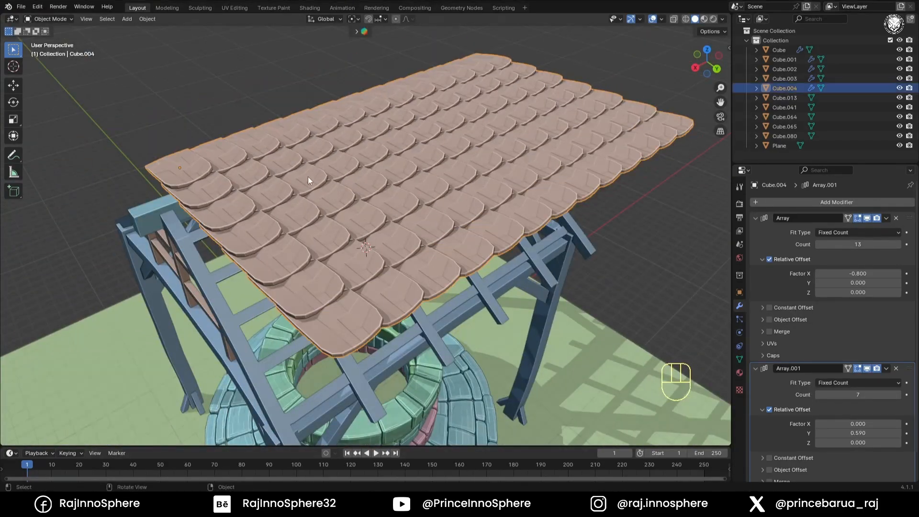
- Apply both Array modifiers on the roof tiles
middle_click_drag(374, 205, 429, 238)
left_click(887, 218)
left_click(847, 230)
left_click(886, 218)
left_click(847, 229)
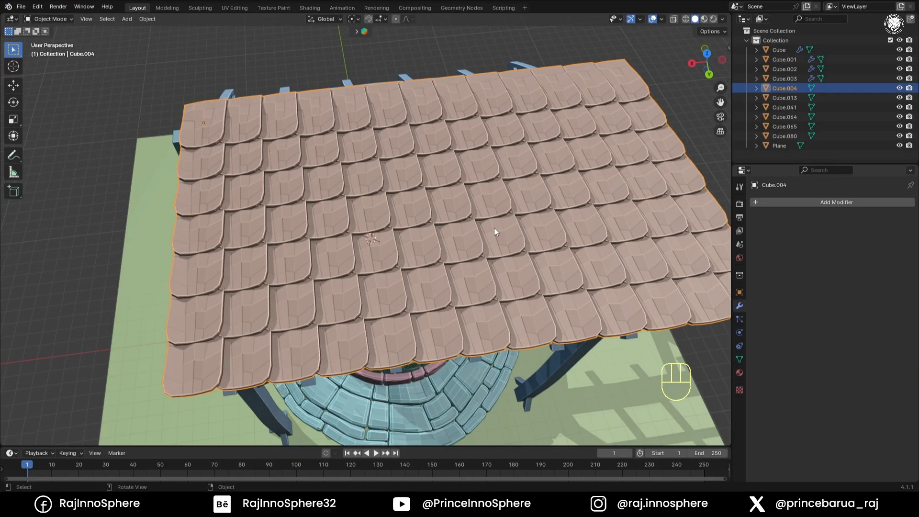
- Randomly select vertices of the roof tile mesh in Edit Mode
key("Tab")
key("KP_3")
key("alt+a")
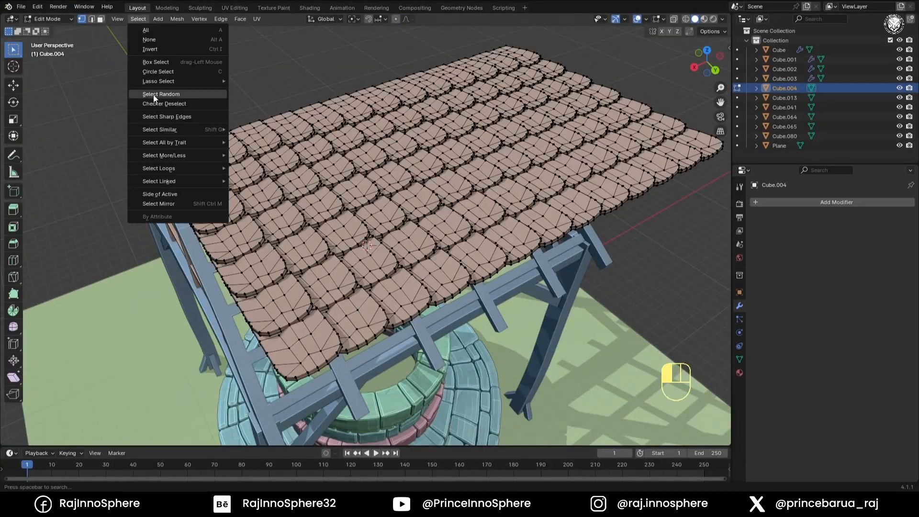
left_click(153, 95)
- Deselect the randomly selected vertices on the underside of the roof tiles
key("KP_3")
key("alt+z")
key("alt+z")
middle_click_drag(364, 249, 318, 263)
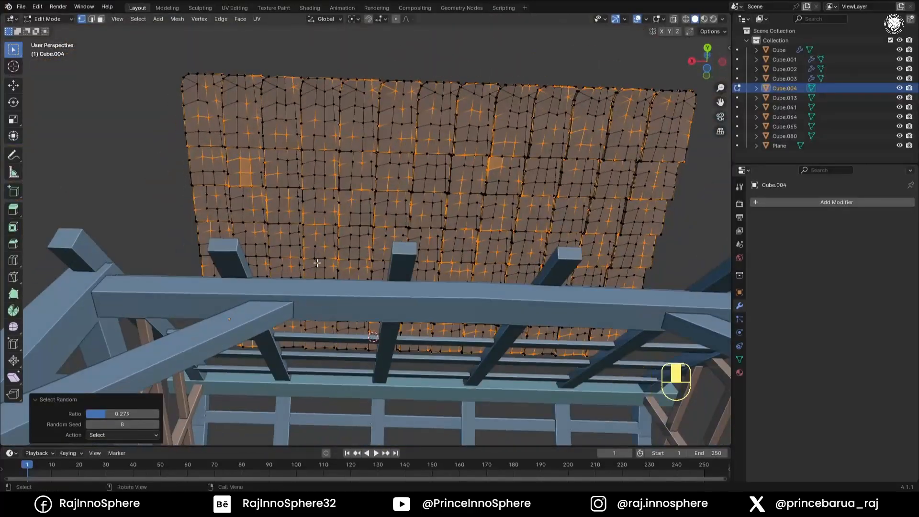
left_click_drag(620, 351, 644, 357, "ctrl")
left_click_drag(127, 78, 720, 421, "ctrl")
left_click_drag(152, 53, 725, 439, "ctrl")
- Move the randomly selected top vertices along Z to vary the tile surfaces, and hide the overlays to check the result
middle_click_drag(483, 244, 500, 315)
scroll(500, 315, "up", 4)
left_click(575, 346)
key("g")
key("z")
left_click(573, 342)
middle_click_drag(570, 335, 536, 407)
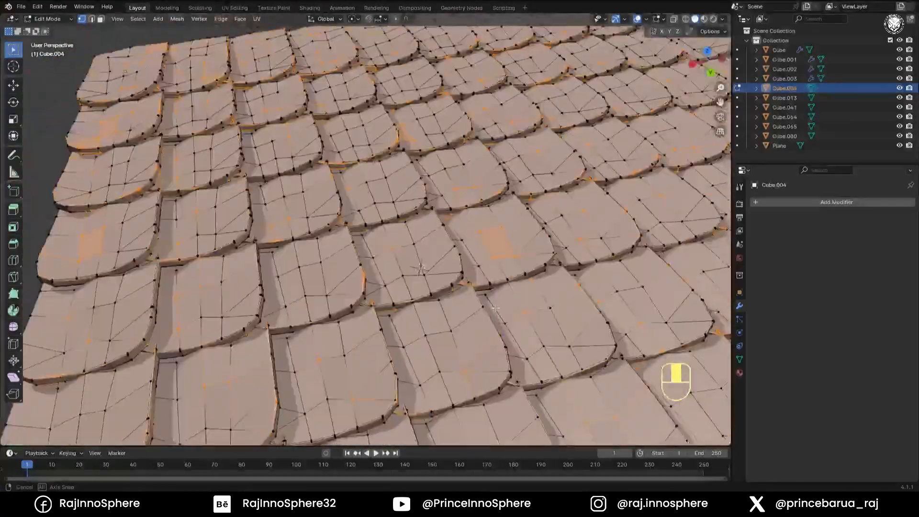
scroll(526, 335, "down", 5)
key("shift+alt+z")
- Turn off proportional editing, select the second tile row from the ridge in top view, and scale it to 1.028 along X
middle_click_drag(352, 15, 389, 21)
left_click(396, 20)
key("KP_7")
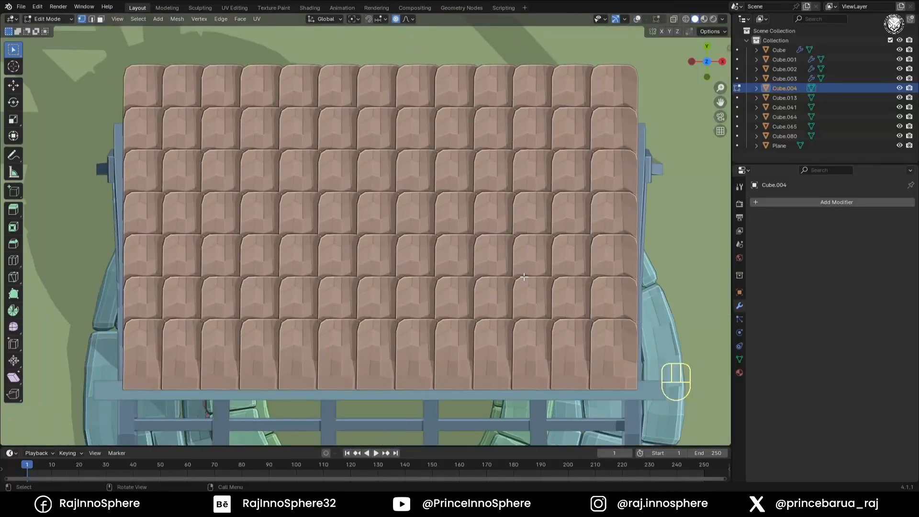
key("alt+z")
key("alt+z")
key("shift+alt+z")
middle_click_drag(535, 296, 480, 281, "alt+shift")
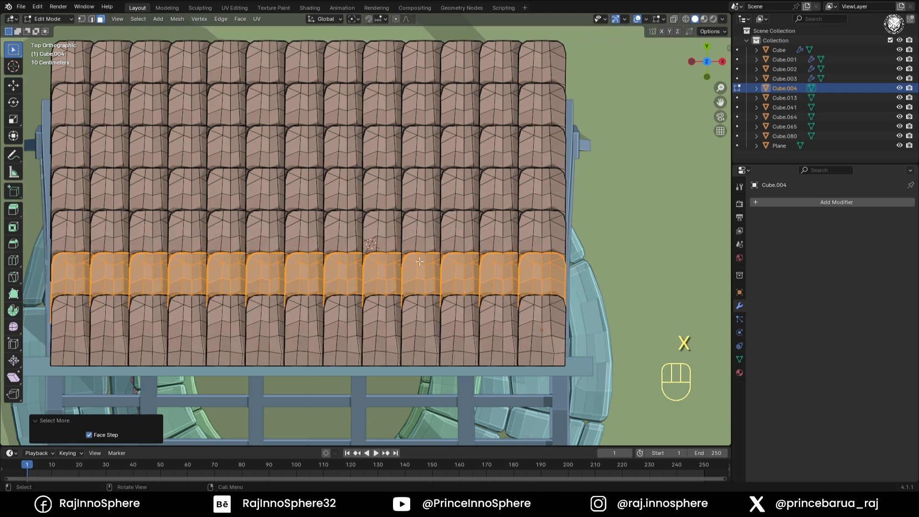
left_click(435, 271)
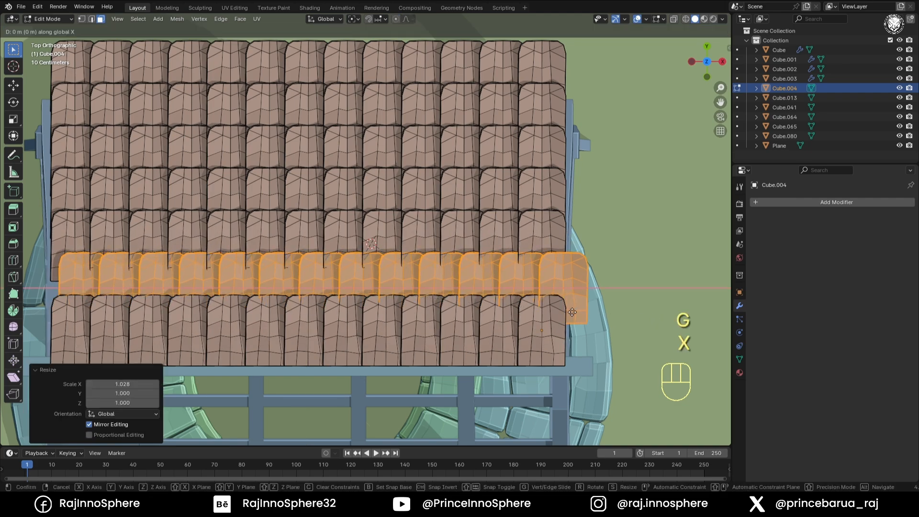
- Confirm the second row's shift along X, select the tile row at the ridge, and rotate it 4.92° about X
middle_click_drag(595, 327, 383, 269)
key("KP_7")
key("ctrl+KP_Add")
key("ctrl+KP_Add")
key("ctrl+KP_Add")
key("ctrl+KP_Add")
key("ctrl+KP_Add")
key("KP_Decimal")
left_click(450, 292)
key("KP_7")
middle_click_drag(383, 268, 368, 227, "ctrl")
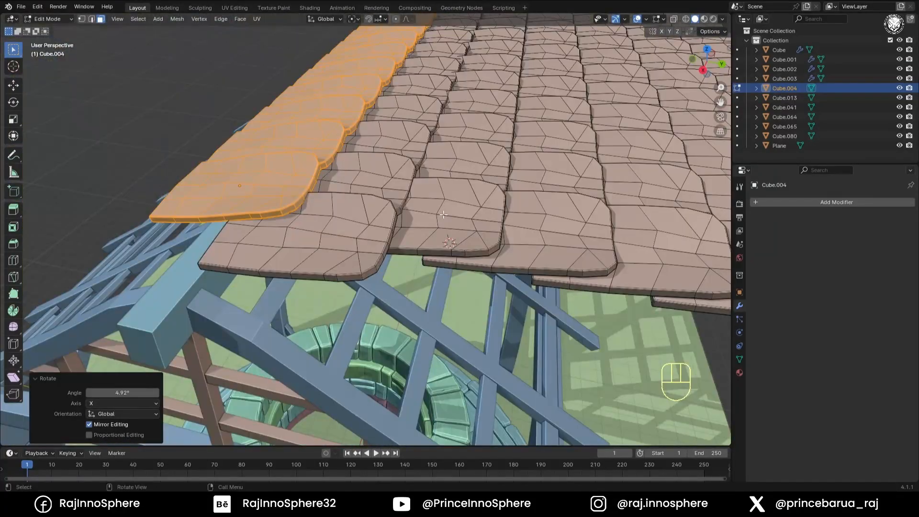
- Select the third tile row from the ridge in top view and move it slightly toward -X
key("KP_7")
left_click_drag(170, 233, 532, 241)
key("ctrl+KP_Add")
key("ctrl+KP_Add")
key("ctrl+KP_Add")
key("ctrl+KP_Add")
key("ctrl+KP_Add")
key("ctrl+KP_Add")
key("ctrl+KP_Add")
key("ctrl+KP_Add")
middle_click_drag(532, 240, 532, 205, "ctrl")
key("g")
key("x")
left_click(524, 206)
- Select the fourth tile row from the ridge and move it slightly toward +X
left_click_drag(83, 185, 621, 198)
key("ctrl+KP_Add")
key("ctrl+KP_Add")
key("ctrl+KP_Add")
key("ctrl+KP_Add")
key("ctrl+KP_Add")
key("ctrl+KP_Add")
key("ctrl+KP_Add")
key("ctrl+KP_Add")
key("ctrl+KP_Add")
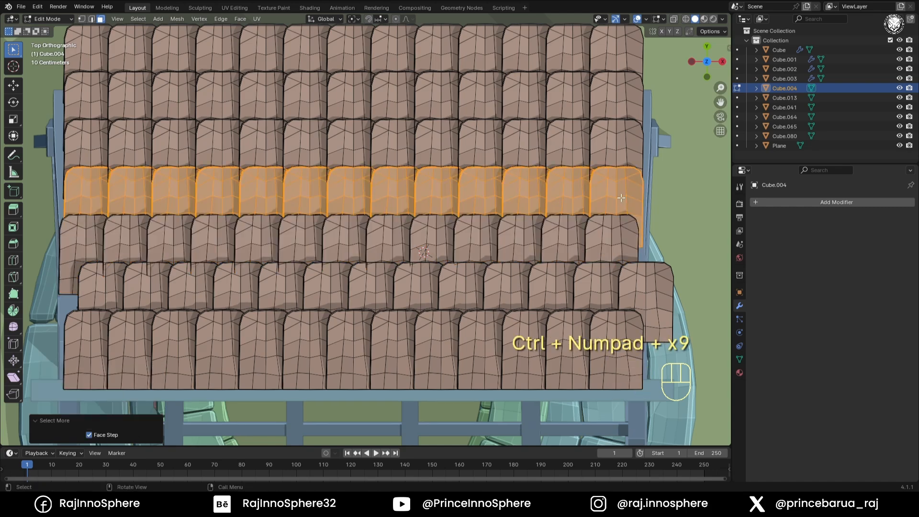
key("g")
key("x")
left_click(629, 198)
- Select the fifth tile row from the ridge and move it slightly toward -X
middle_click_drag(629, 197, 647, 279, "shift")
left_click_drag(108, 225, 623, 229)
key("ctrl+KP_Add")
key("ctrl+KP_Add")
key("ctrl+KP_Add")
key("ctrl+KP_Add")
key("ctrl+KP_Add")
key("ctrl+KP_Add")
key("ctrl+KP_Add")
key("g")
key("x")
left_click(613, 228)
- Select the outermost tile row at the eave and move it -0.85767 m along X
left_click_drag(109, 130, 623, 135)
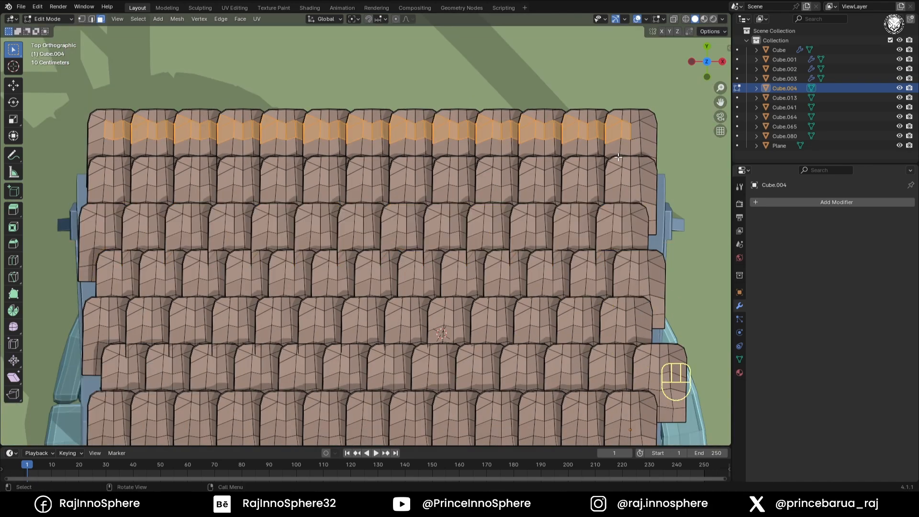
key("ctrl+KP_Add")
key("ctrl+KP_Add")
key("ctrl+KP_Add")
key("ctrl+KP_Add")
key("ctrl+KP_Add")
key("ctrl+KP_Add")
key("ctrl+KP_Add")
key("g")
key("x")
left_click(511, 158)
middle_click_drag(511, 158, 519, 112, "shift")
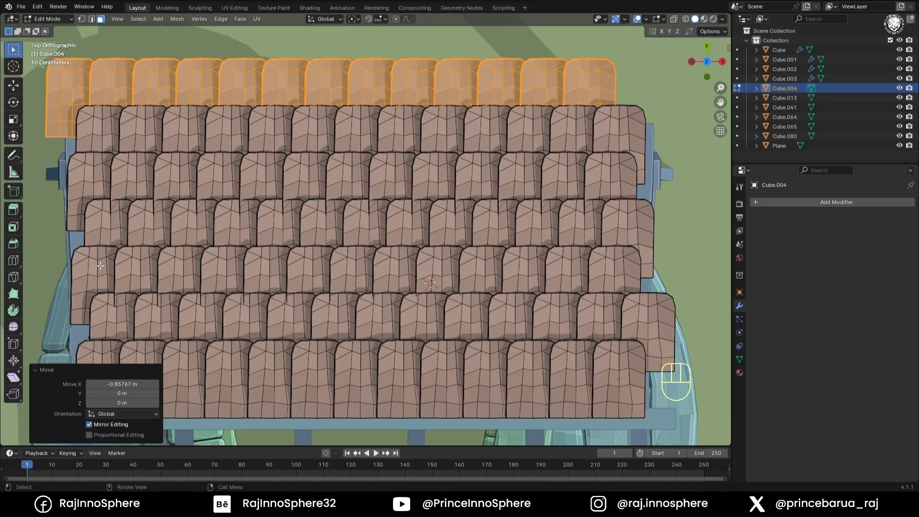
- Select the third tile row from the ridge again and shift it farther toward -X
left_click_drag(96, 271, 621, 277)
key("ctrl+KP_Add")
key("ctrl+KP_Add")
key("ctrl+KP_Add")
key("ctrl+KP_Add")
key("ctrl+KP_Add")
key("ctrl+KP_Add")
key("ctrl+KP_Add")
key("ctrl+KP_Add")
key("g")
key("x")
left_click(581, 275)
- Duplicate a linked tile of the third row and place the copy in the gap at its +X end
left_click(581, 275)
key("l")
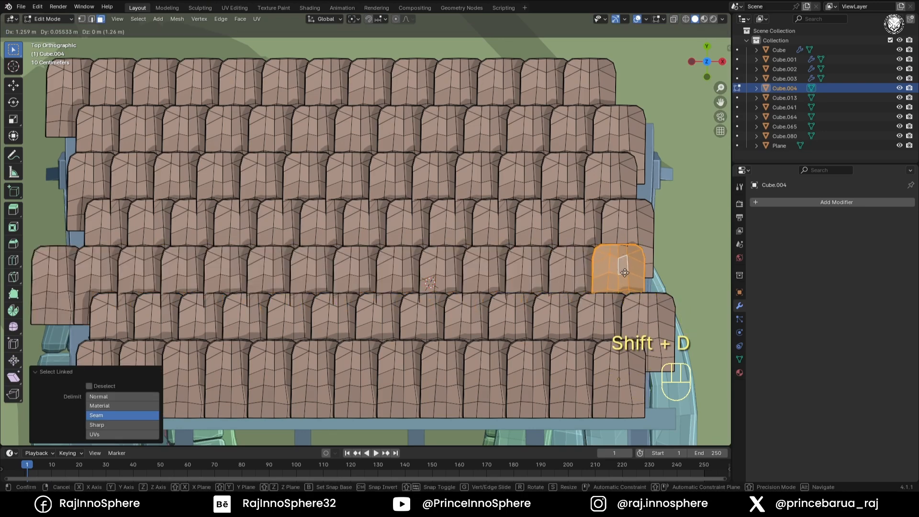
left_click(625, 273)
- Shift the fifth tile row slightly toward +X, and duplicate the eave row's end tile to extend that row toward +X
middle_click_drag(625, 273, 656, 326, "shift")
left_click_drag(128, 226, 608, 230)
left_click(563, 265)
left_click(615, 133)
key("l")
key("shift+d")
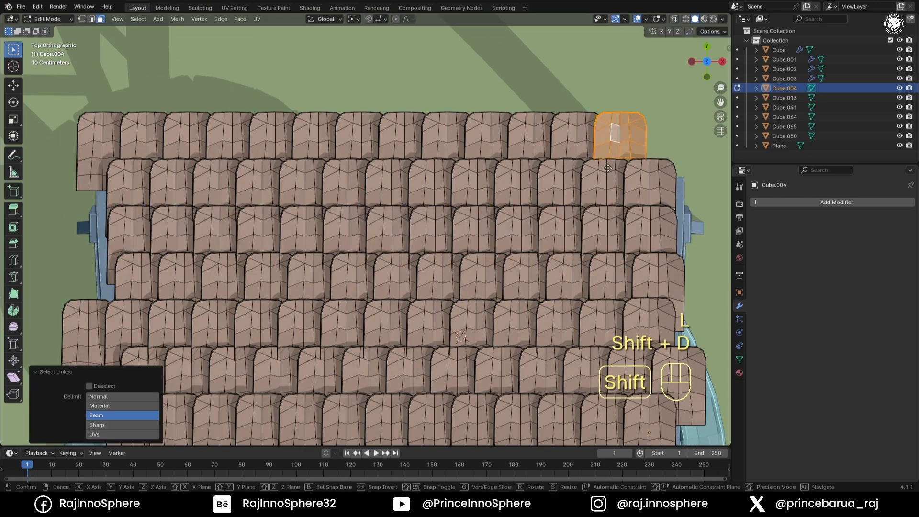
middle_click_drag(503, 354, 430, 289)
key("KP_7")
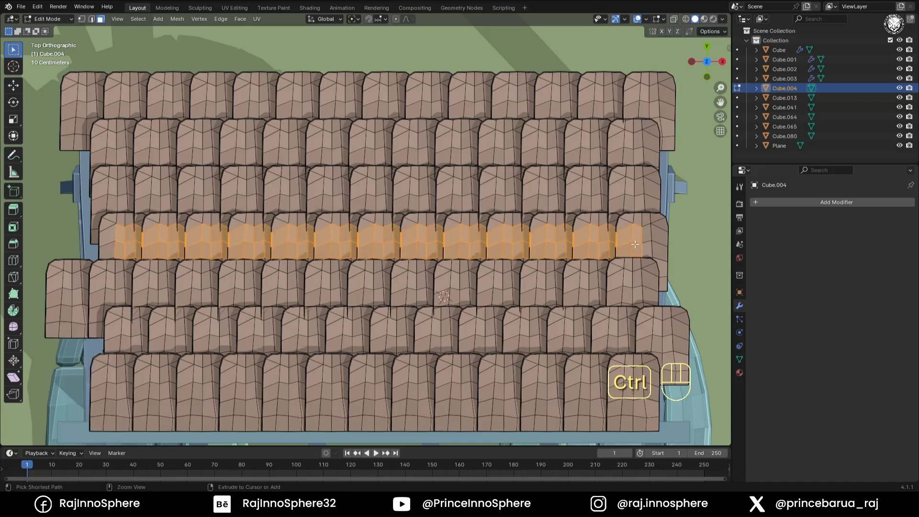
- Select the whole fourth tile row from the ridge and check it in perspective
key("ctrl+KP_Add")
key("ctrl+KP_Add")
key("ctrl+KP_Add")
key("ctrl+KP_Add")
key("ctrl+KP_Add")
key("ctrl+KP_Add")
key("ctrl+KP_Add")
key("ctrl+KP_Add")
key("ctrl+KP_Add")
middle_click_drag(635, 245, 482, 208)
key("KP_7")
- Select the sixth tile row from the ridge and rotate it about X to vary its tilt
left_click_drag(79, 139, 675, 153)
key("ctrl+KP_Add")
key("ctrl+KP_Add")
key("ctrl+KP_Add")
key("ctrl+KP_Add")
key("ctrl+KP_Add")
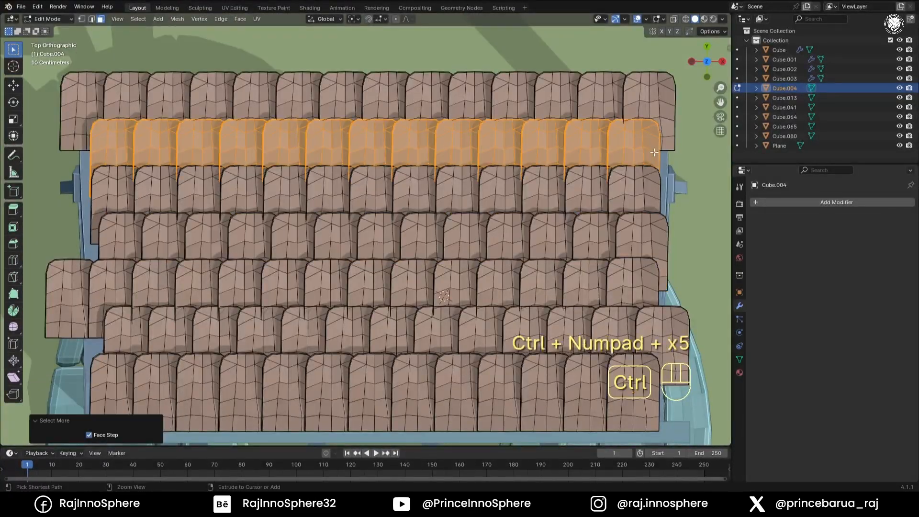
key("r")
key("x")
middle_click_drag(664, 239, 314, 216)
left_click(558, 216)
- Select the third tile row from the ridge and rotate it 2.22° about X
key("Tab")
key("Tab")
key("KP_7")
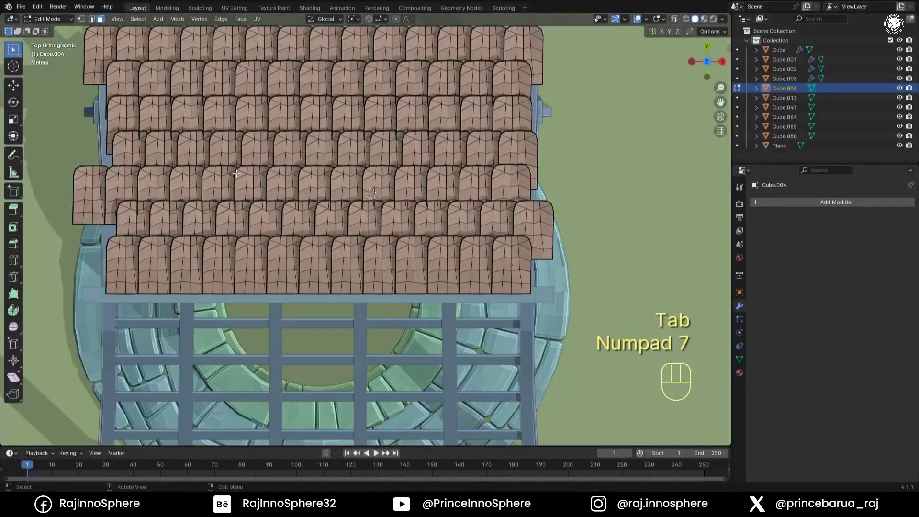
middle_click_drag(509, 193, 557, 291)
left_click(554, 266)
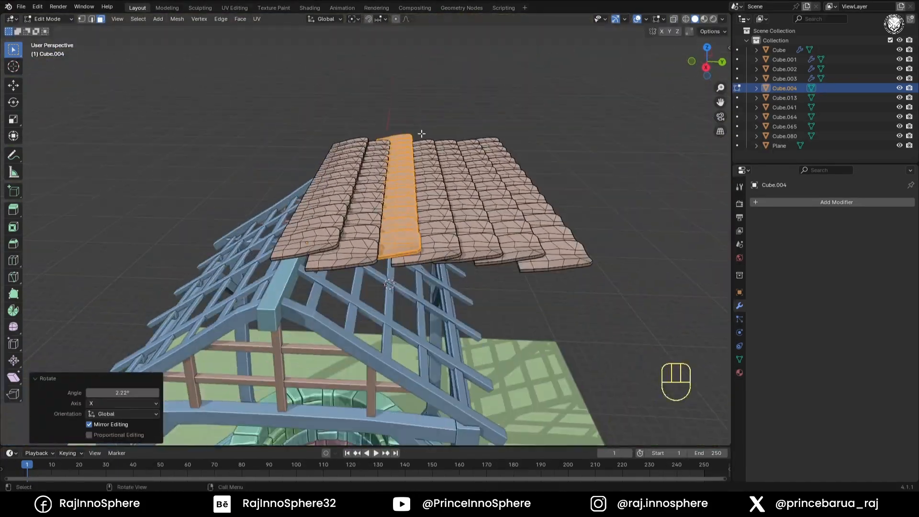
- Select the whole fourth tile row from the ridge and rotate it about 2° about X with the overlays hidden
scroll(551, 268, "up", 5)
key("ctrl+KP_Add")
key("ctrl+KP_Add")
key("ctrl+KP_Add")
key("ctrl+KP_Add")
key("ctrl+KP_Add")
key("ctrl+KP_Add")
key("ctrl+KP_Add")
key("ctrl+KP_Add")
key("ctrl+KP_Add")
key("ctrl+KP_Add")
key("ctrl+KP_Add")
key("ctrl+KP_Add")
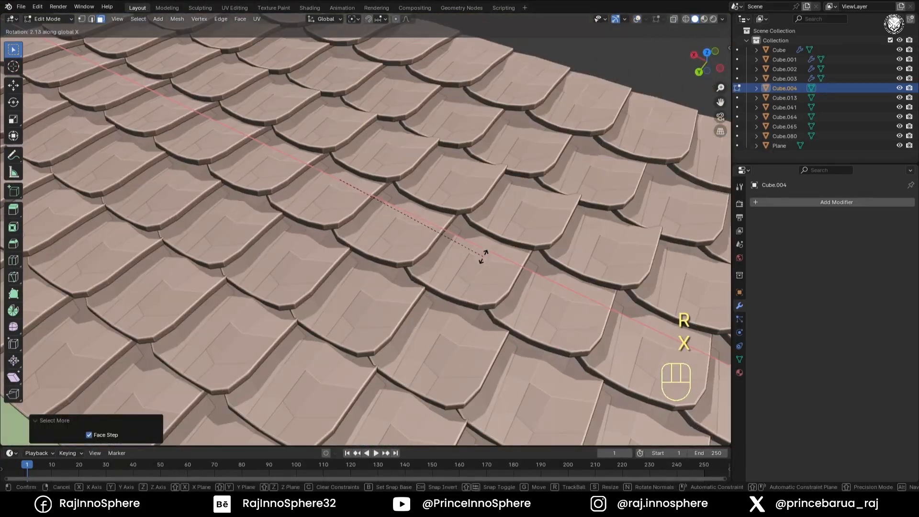
key("Tab")
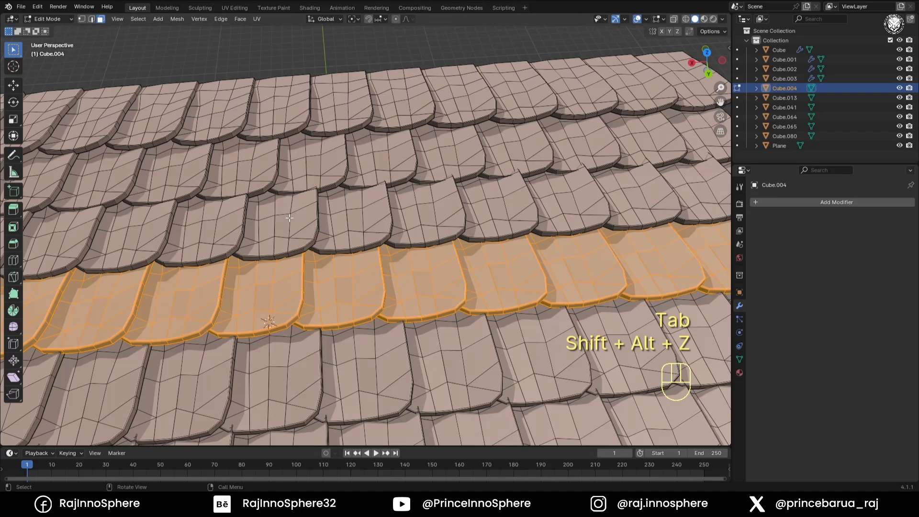
- Select the third tile row from the ridge in perspective, then rotate it about X and adjust its height along Z with overlays hidden
left_click(289, 218)
left_click(355, 212, "shift")
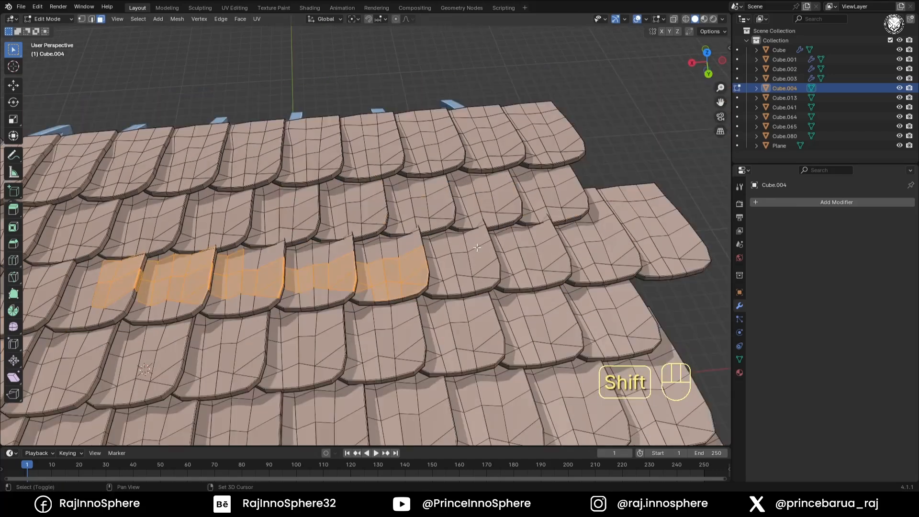
key("ctrl+KP_Add")
key("ctrl+KP_Add")
key("ctrl+KP_Add")
key("ctrl+KP_Add")
key("ctrl+KP_Add")
key("ctrl+KP_Add")
key("ctrl+KP_Add")
key("ctrl+KP_Add")
key("ctrl+KP_Add")
key("shift+alt+z")
key("r")
key("x")
key("g")
key("z")
middle_click_drag(383, 268, 320, 309)
left_click(450, 296)
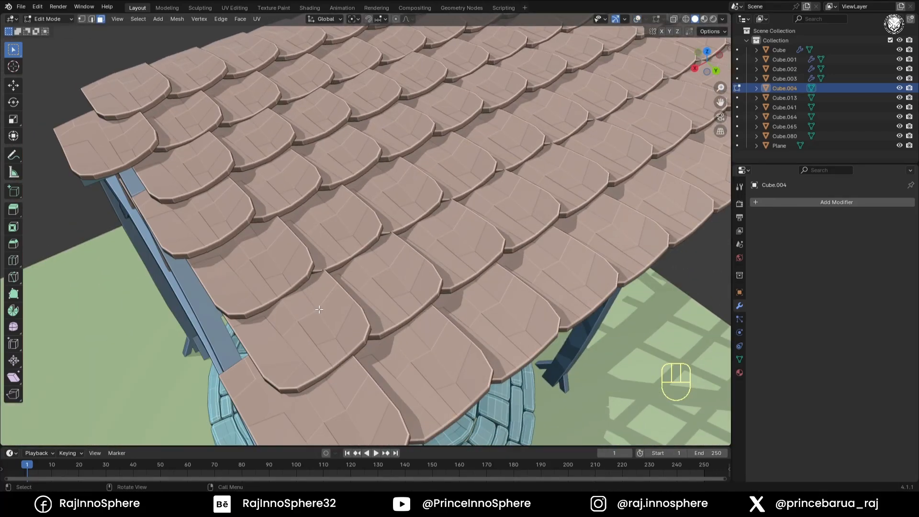
- Select the first four tiles of the row above the eave, rotate them 1.29° about X, and raise them about 0.077 m
key("shift+alt+z")
key("l")
key("r")
key("y")
left_click(567, 254)
key("g")
key("z")
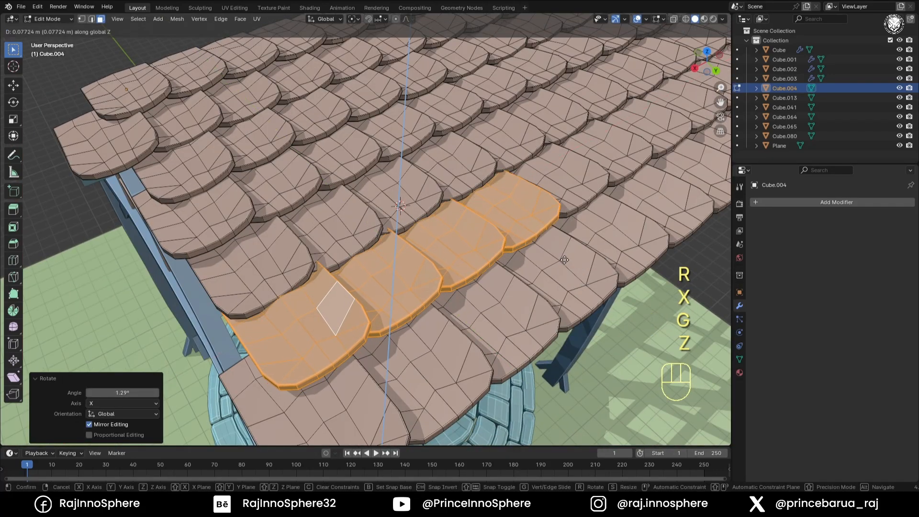
left_click(564, 260)
- Return to Object Mode and turn on the Face Orientation overlay to check the normals of the roof and well
key("Tab")
middle_click_drag(566, 261, 580, 286, "ctrl")
key("Tab")
key("Tab")
key("KP_7")
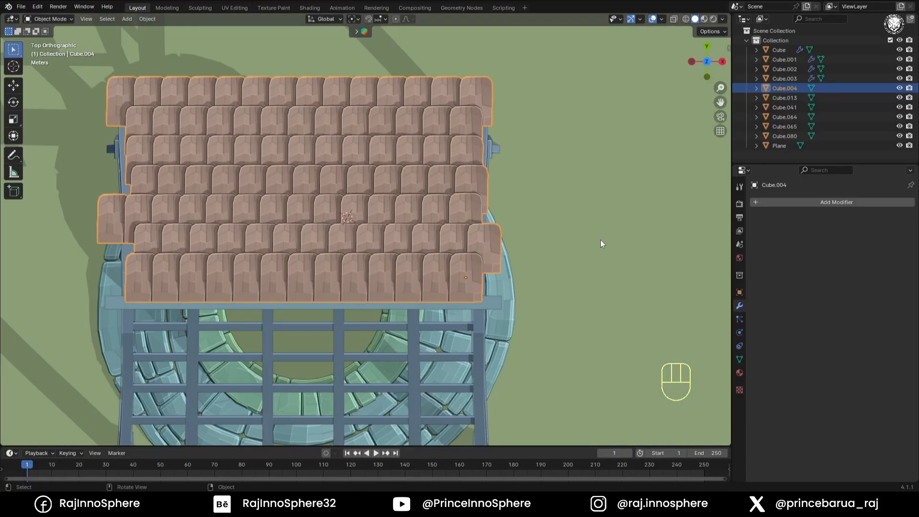
middle_click_drag(600, 240, 352, 242)
left_click(662, 19)
left_click(618, 209)
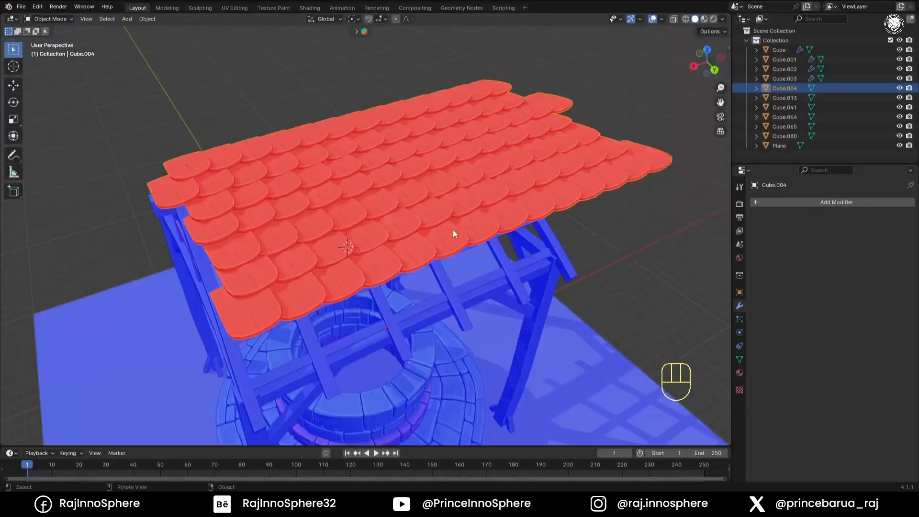
- Recalculate the normals of all roof tiles to face outside, turn off the Face Orientation overlay, and save the file
key("Tab")
key("a")
key("shift+n")
key("Tab")
left_click(662, 19)
left_click(618, 209)
middle_click_drag(534, 238, 539, 225)
key("alt+z")
key("alt+z")
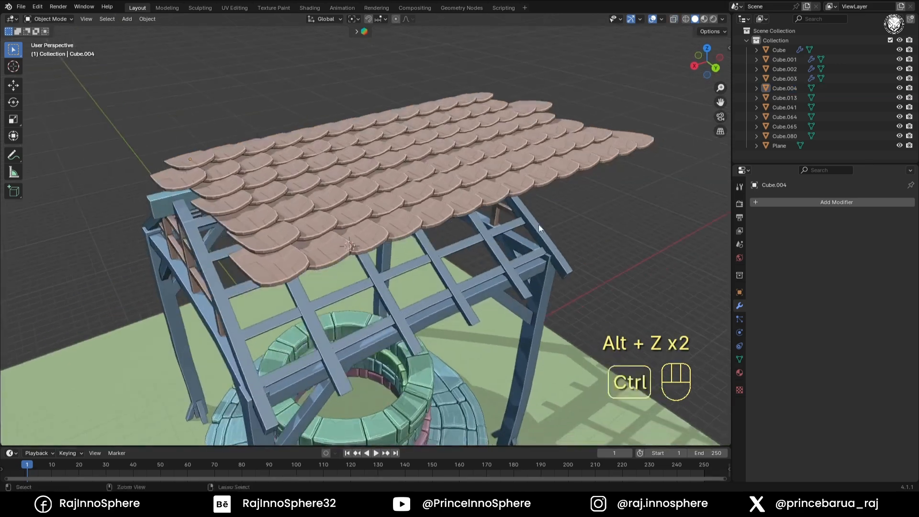
key("ctrl+s")
- Edit the tile mesh from the top view and shift single faces with smooth proportional editing to warp the straight tile rows
left_click(503, 143)
key("Tab")
key("KP_7")
middle_click_drag(501, 123, 544, 166, "shift")
left_click(390, 234)
key("g")
left_click(395, 242)
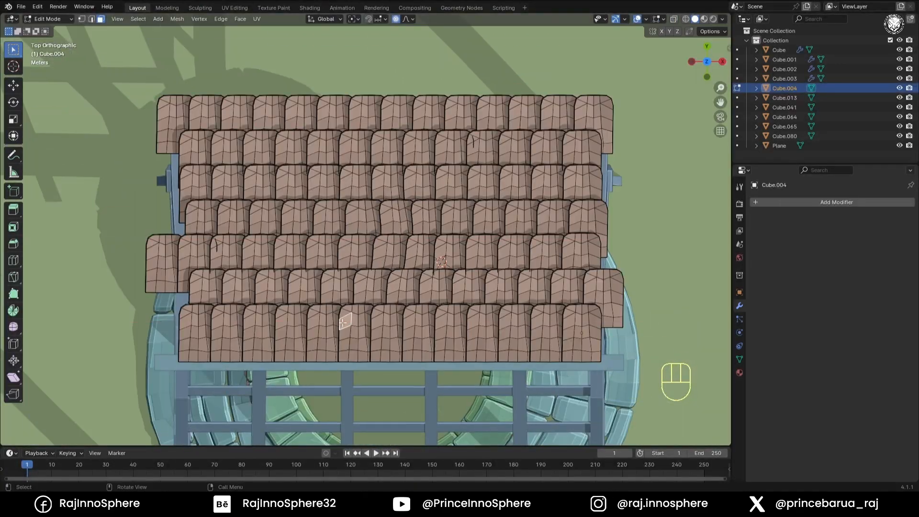
left_click(292, 198)
left_click(408, 159)
key("g")
left_click(423, 192)
- Pull faces near both ends of the rows closest to the eave with proportional editing, making their tile widths and edges irregular
left_click(531, 174)
key("g")
left_click(374, 127)
left_click(596, 174)
key("g")
left_click(185, 190)
key("g")
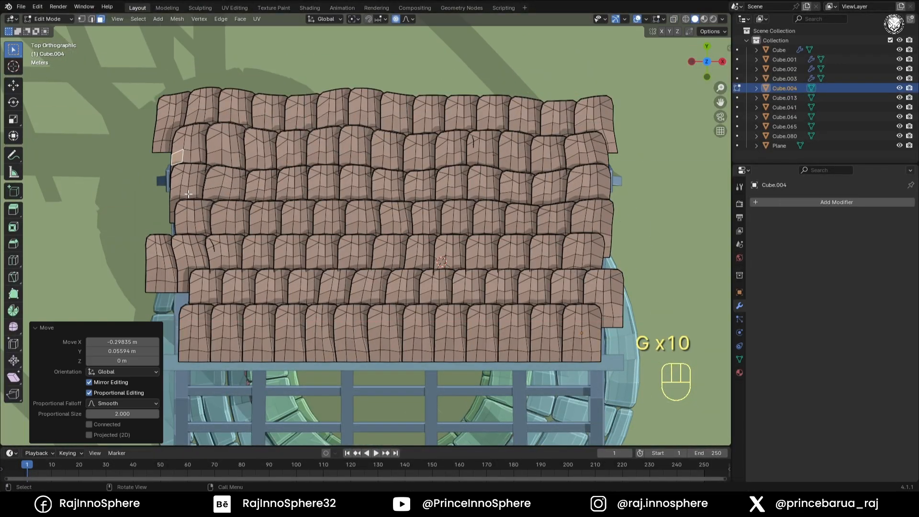
- Stretch both ends of the ridge tile row outward and shift a face near its middle with proportional editing
left_click(194, 298)
key("g")
key("x")
left_click(614, 361)
left_click(602, 260)
key("g")
left_click(362, 322)
key("g")
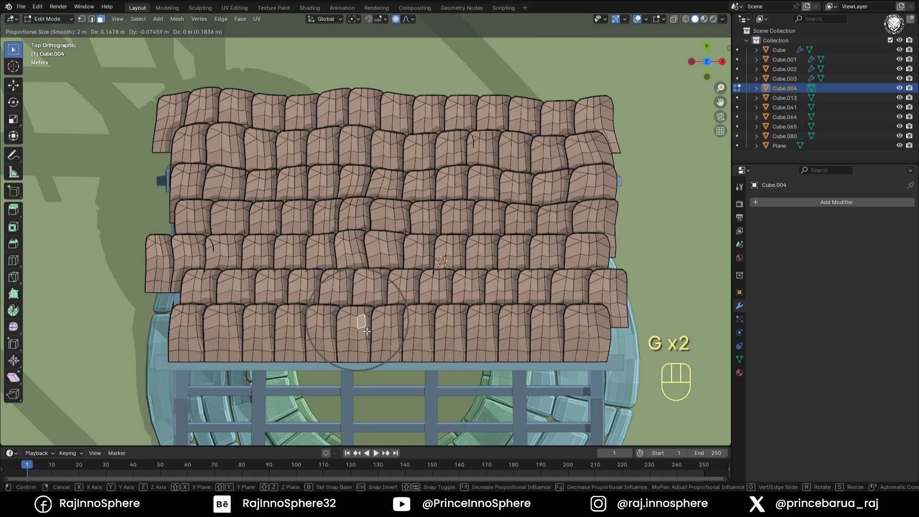
- Nudge faces across the ridge row and middle rows with proportional editing to give the tile edges a wavy outline
left_click(250, 317)
key("g")
left_click(538, 239)
key("g")
left_click(541, 232)
left_click(290, 240)
key("g")
left_click(292, 231)
left_click(220, 217)
key("g")
left_click(223, 208)
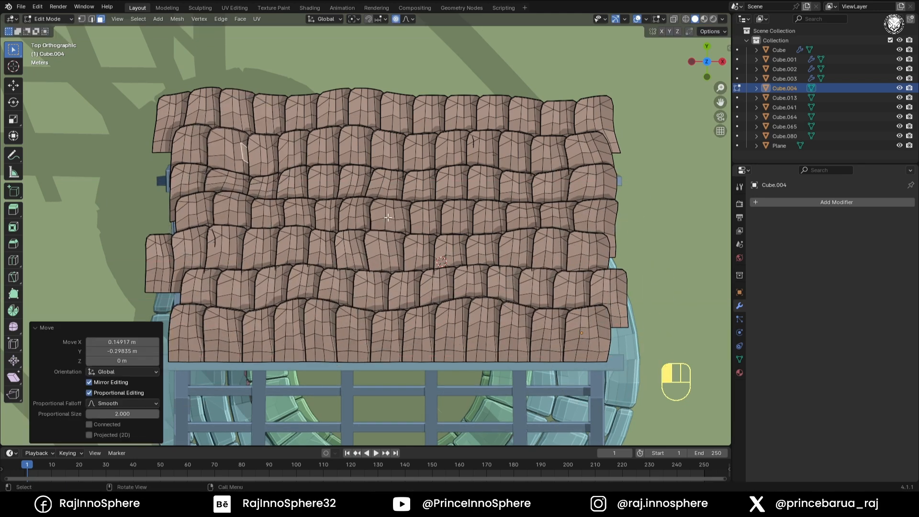
- Offset more tile faces at the ridge row, the middle rows and the eave corner with proportional editing to vary the rows
left_click(553, 314)
key("g")
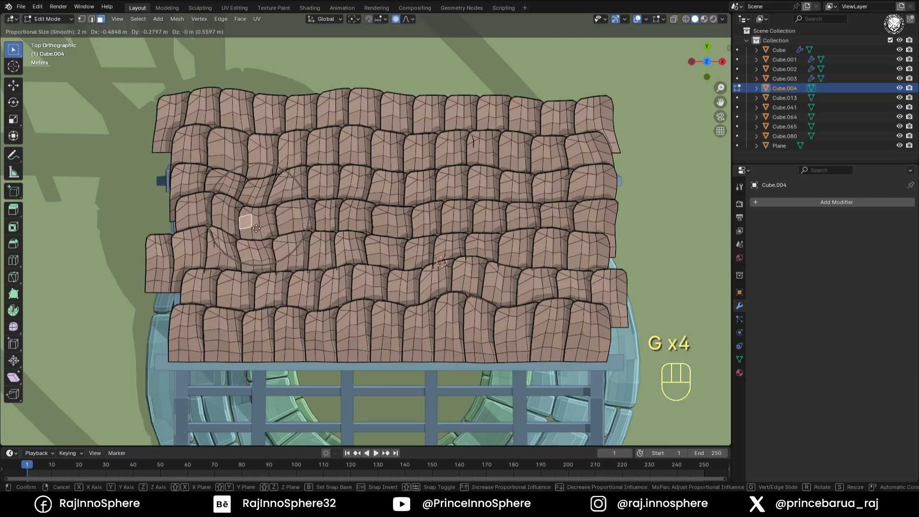
left_click(256, 228)
left_click(378, 149)
key("g")
left_click(376, 143)
left_click(590, 115)
key("g")
left_click(606, 119)
- Return to Object Mode, set the tile mesh's origin to its geometry, and add a lattice object
middle_click_drag(618, 261, 431, 268)
key("Tab")
left_click(412, 239)
key("ctrl+s")
key("shift+a")
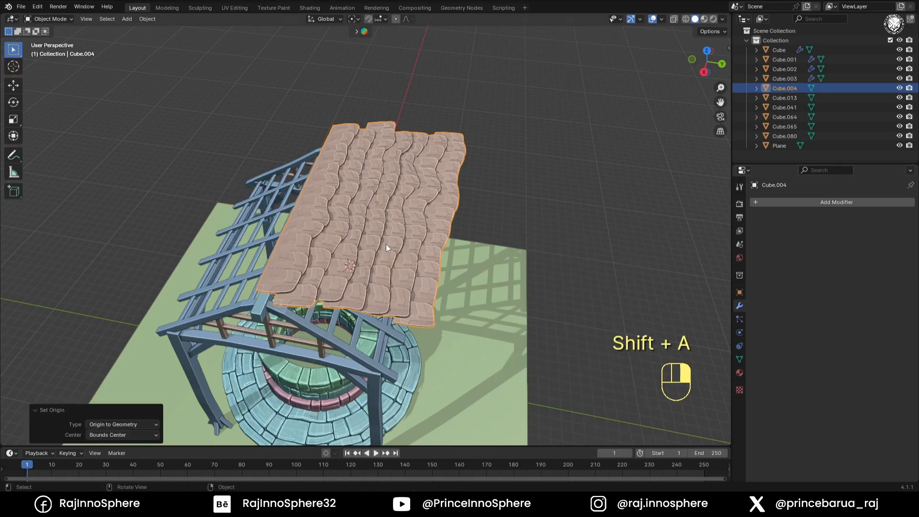
key("shift+a")
left_click(535, 350)
- Raise the lattice along Z to the level of the roof tiles, aligning it in the right orthographic view
mouse_move(528, 307)
middle_mouse_down()
mouse_move(484, 239)
mouse_move(437, 276)
middle_mouse_up()
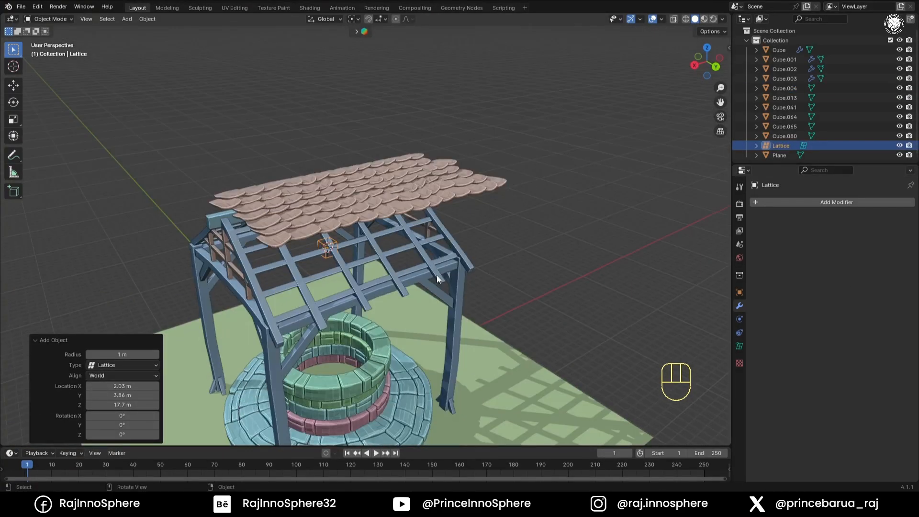
key("z")
key("g")
key("z")
left_click(416, 203)
key("KP_3")
middle_click_drag(415, 206, 418, 157, "ctrl")
middle_click_drag(420, 156, 430, 226, "shift")
key("g")
key("z")
left_click(431, 231)
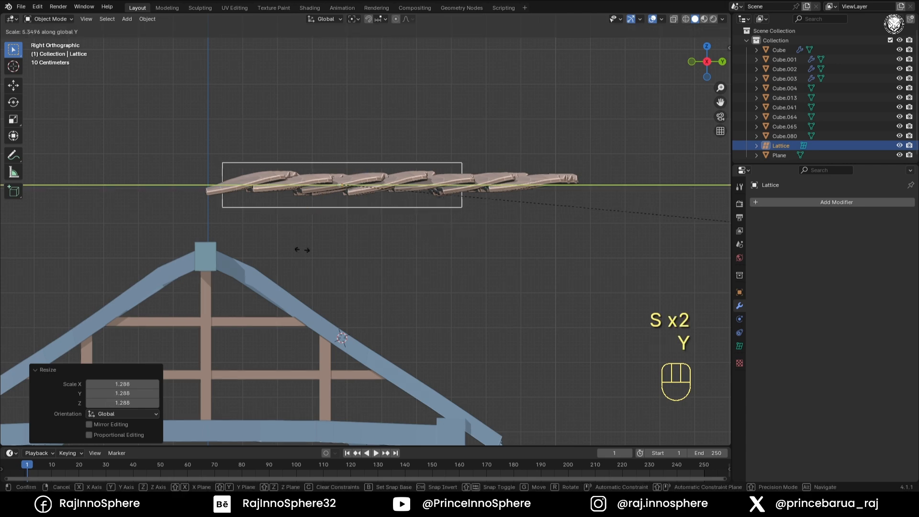
- Scale the lattice along Y and then along X so its box encloses the whole tile sheet
left_click(563, 280)
key("KP_7")
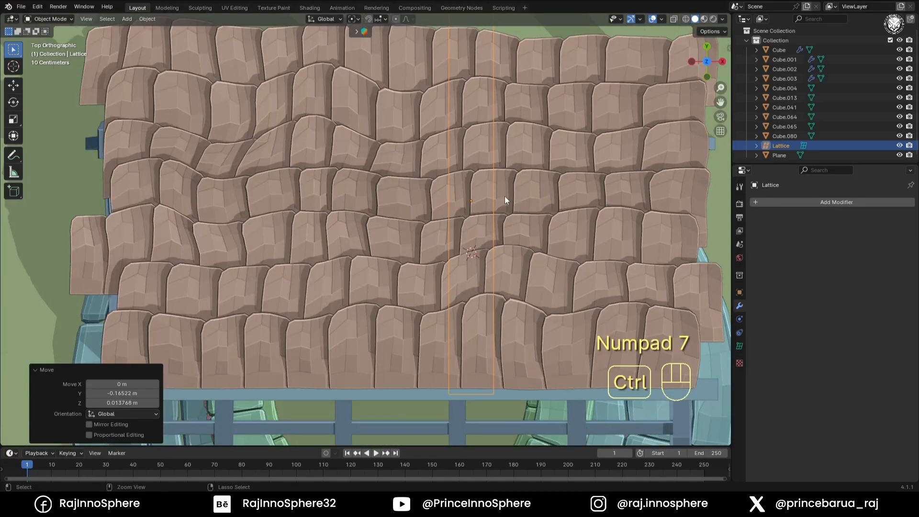
key("s")
key("x")
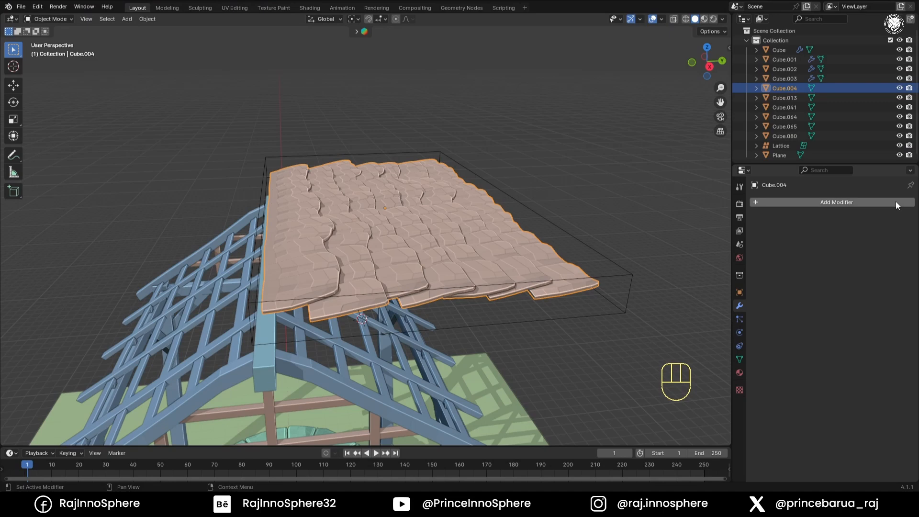
- Add a Lattice modifier to the tile mesh and set the lattice's Resolution V to 6
left_click(896, 203)
left_click(848, 263)
left_click(739, 292)
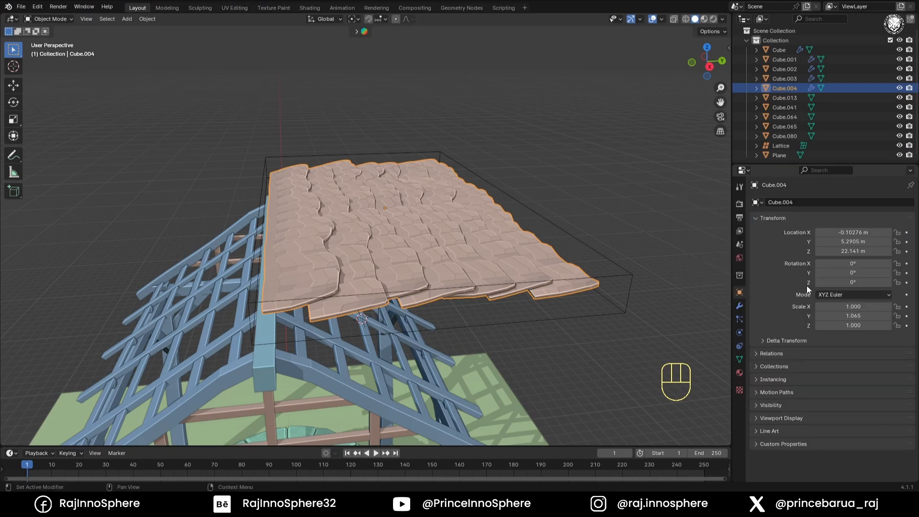
left_click(740, 359)
left_click(739, 373)
left_click(622, 269)
left_click(739, 346)
left_click(899, 242)
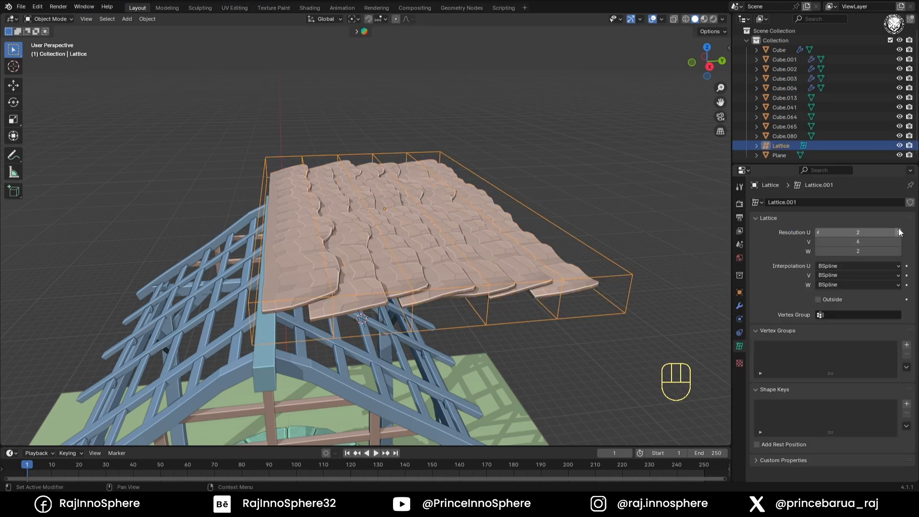
- Adjust the lattice's height around the tiles in side view and assign it as the object of the tiles' Lattice modifier
key("KP_3")
middle_click_drag(431, 304, 484, 277, "ctrl")
key("g")
key("z")
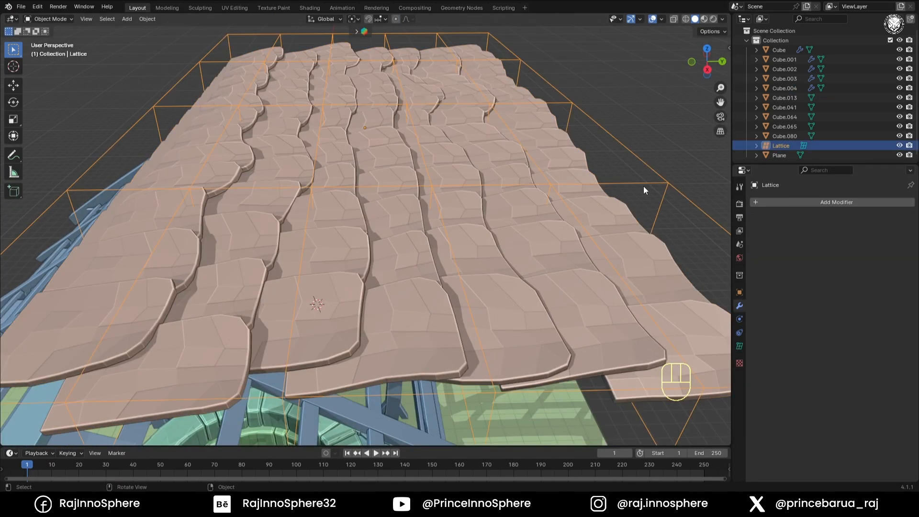
key("KP_3")
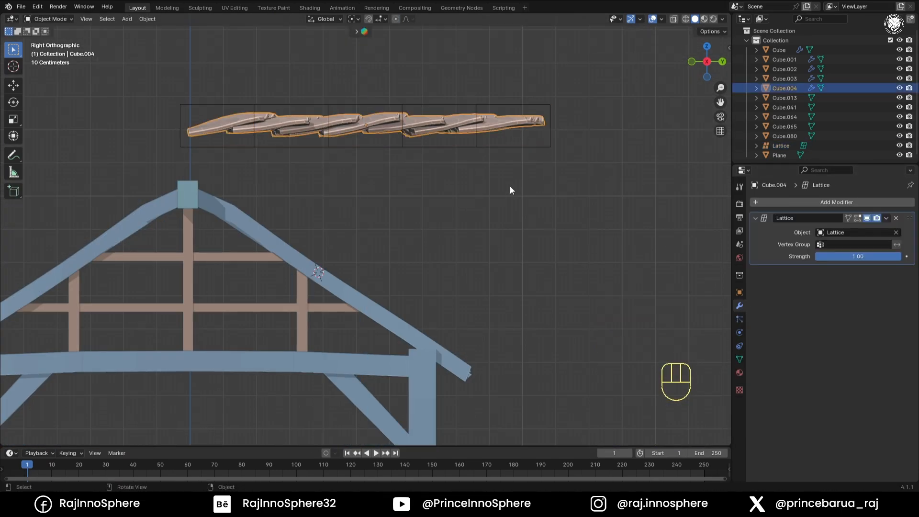
- Select all lattice points in Edit Mode, lower them along Z, and rotate them to match the roof slope in side view
key("Tab")
key("Tab")
left_click(516, 147)
key("Tab")
key("a")
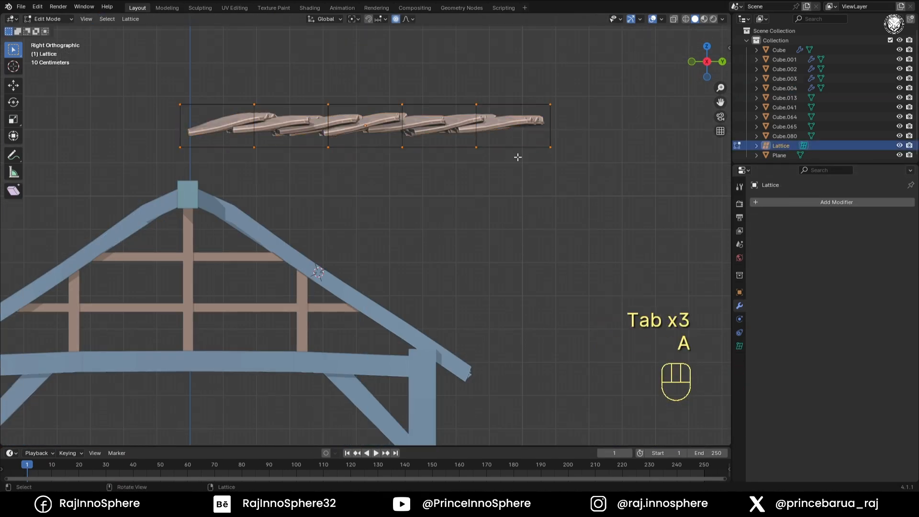
key("g")
key("z")
left_click(554, 181)
key("r")
left_click(527, 257)
- Move all the lattice points down and toward the ridge so the tiles sit on the sloping rafters
key("g")
key("z")
left_click(507, 266)
key("g")
left_click(498, 240)
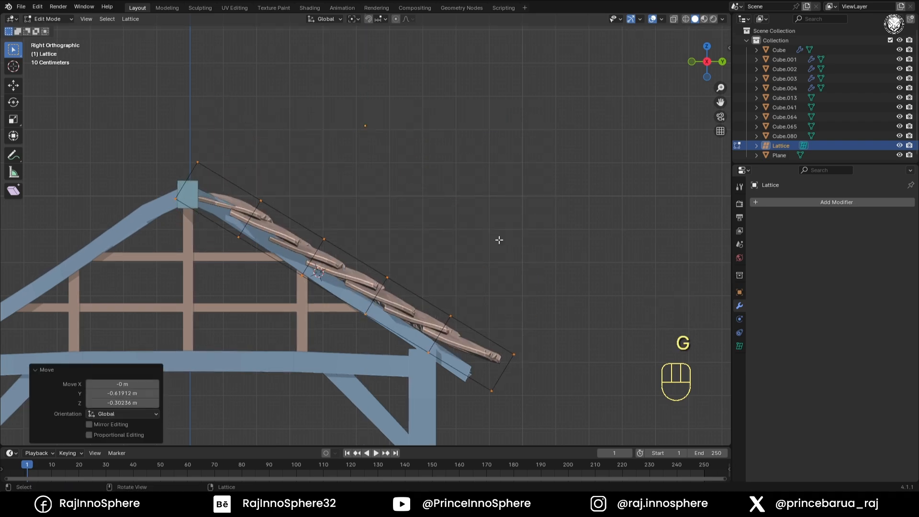
left_click(560, 265)
- Move individual lattice points from the back view to deform the tiles near the eave, raising the last point about 0.22 m
middle_click_drag(559, 266, 450, 268)
key("KP_3")
key("KP_1")
key("ctrl+KP_1")
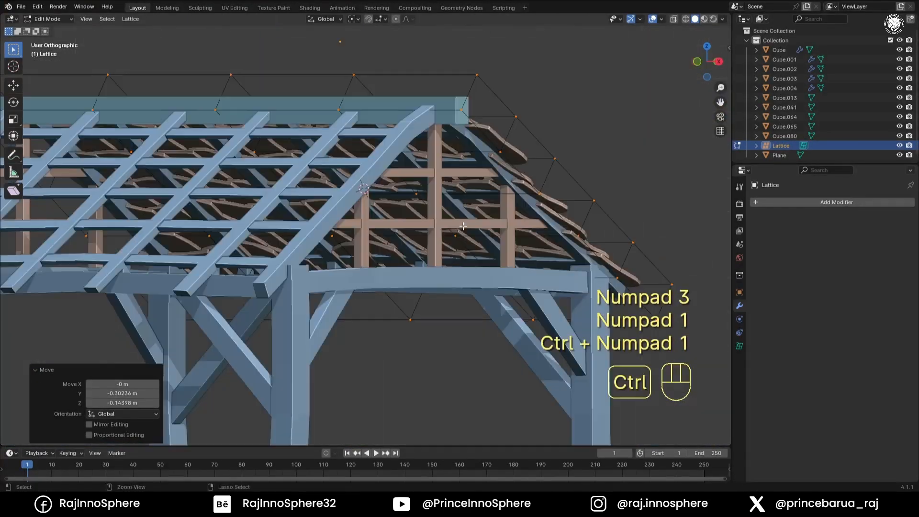
left_click(467, 253)
key("g")
key("z")
left_click(473, 251)
middle_click_drag(531, 238, 373, 259, "shift")
left_click(479, 271)
key("g")
left_click(483, 265)
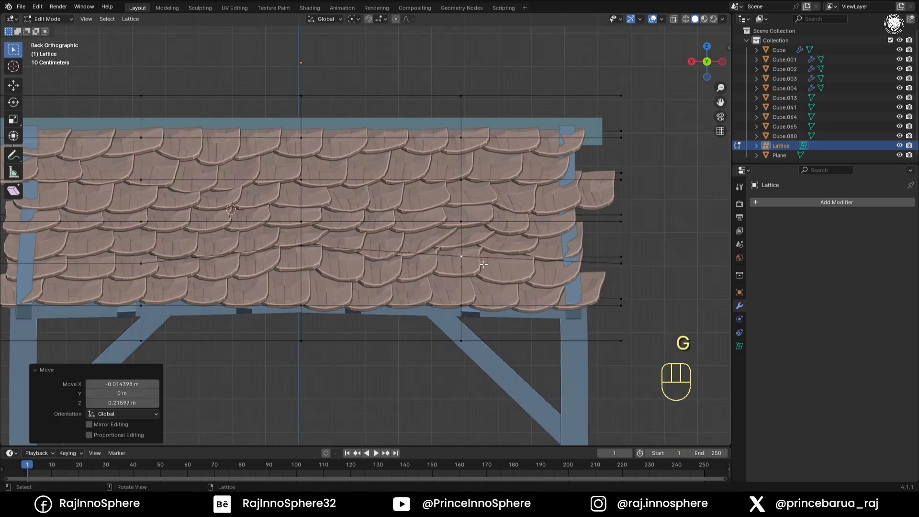
- Turn on proportional editing and move two lattice points near the ridge along Z, raising the second about 0.26 m
middle_click_drag(445, 264, 500, 279)
left_click(349, 197)
scroll(349, 197, "down", 3)
middle_click_drag(349, 197, 407, 181, "shift")
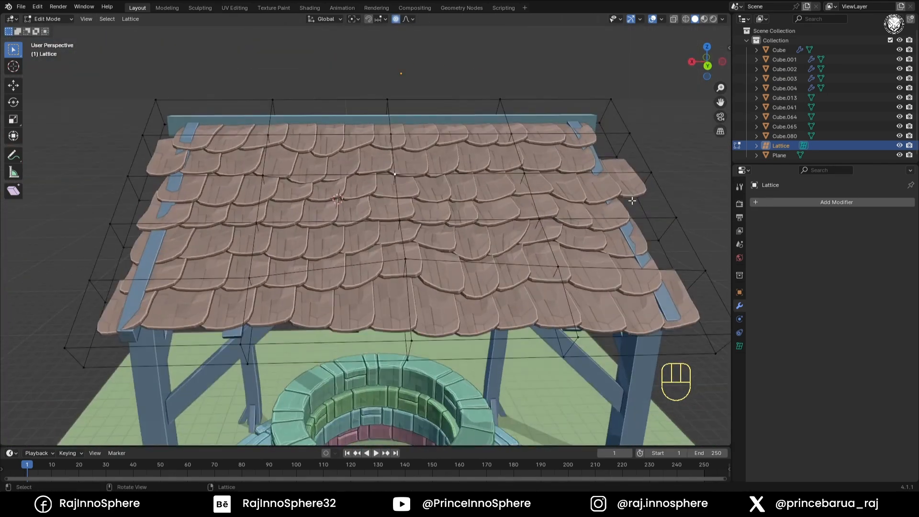
key("g")
key("z")
left_click(337, 237)
left_click(272, 172)
key("g")
key("z")
left_click(273, 165)
middle_click_drag(288, 259, 421, 232, "shift")
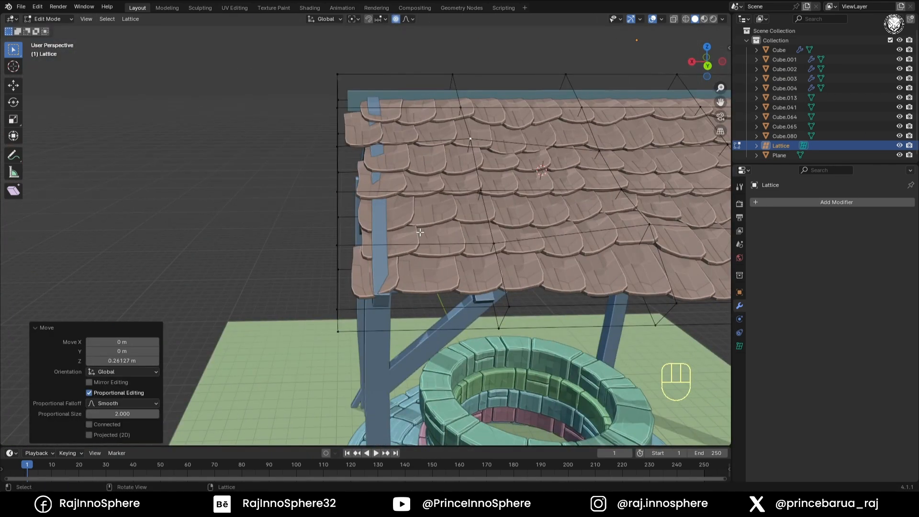
- Select the lattice points at the eave near one gable end and move them with proportional editing
key("KP_7")
middle_click_drag(407, 287, 316, 259)
left_click_drag(367, 255, 401, 287)
key("g")
key("g")
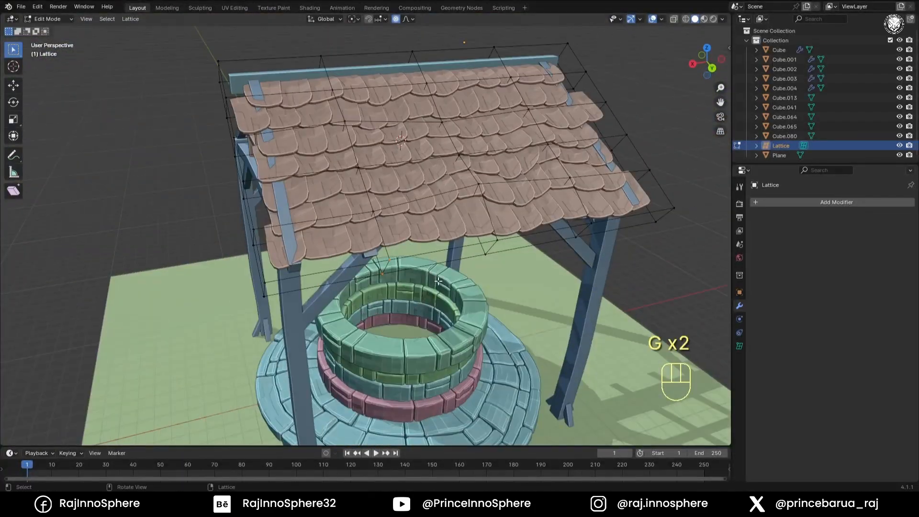
key("g")
left_click(412, 261)
- Select the next lattice points along the eave and raise them about 0.33 m along Z with proportional editing
left_click_drag(471, 229, 511, 269)
key("g")
key("g")
key("z")
left_click(536, 275)
- Move the lattice points on the lower slope of one gable, then those at its ridge end, along Z with proportional editing
middle_click_drag(548, 281, 335, 268)
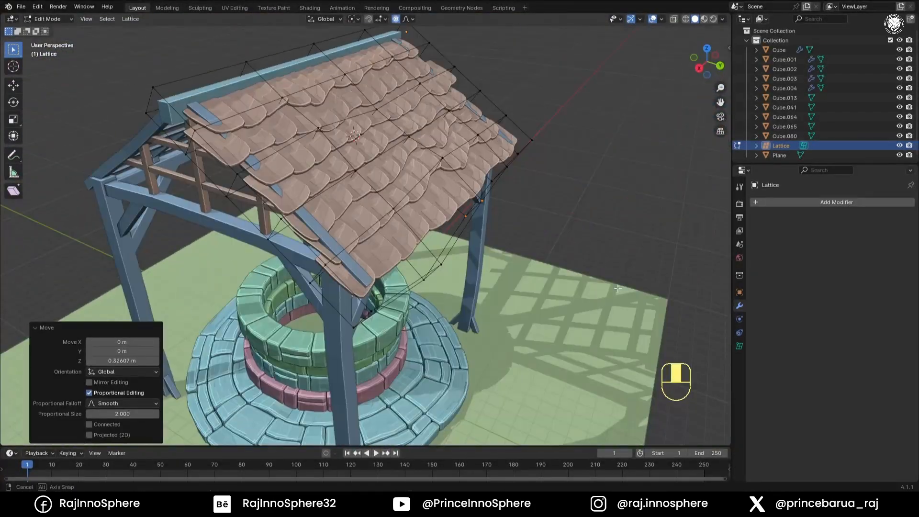
key("g")
key("z")
left_click(300, 258)
left_click_drag(163, 117, 207, 166)
key("g")
key("z")
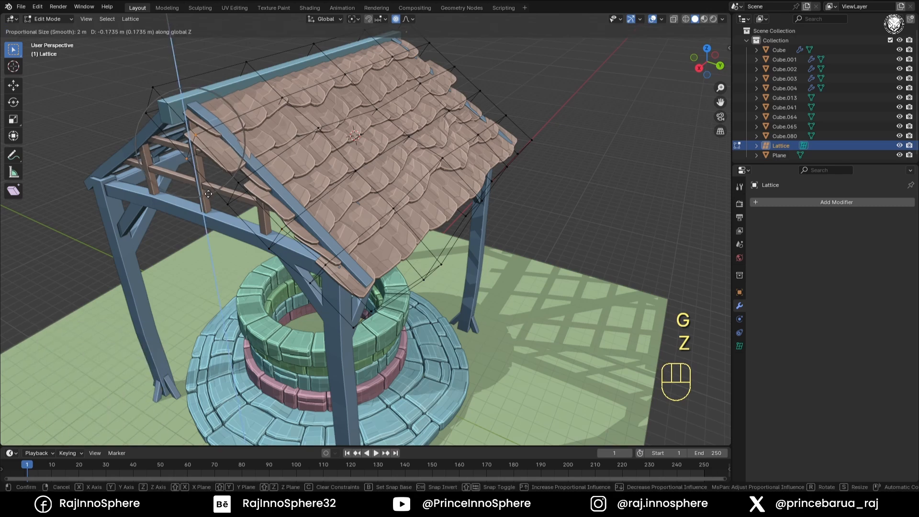
left_click(211, 170)
- At the opposite gable, move the eave lattice points and then the mid-slope points along Z with proportional editing
middle_click_drag(364, 239, 244, 256)
left_click_drag(381, 392, 496, 268)
key("g")
key("z")
left_click(507, 300)
left_click_drag(456, 194, 489, 249)
key("g")
key("z")
left_click(500, 268)
- Move the lattice points near the ridge of that gable along Z to fit the tiles to the rafter
middle_click_drag(485, 176, 457, 185)
left_click(458, 254)
left_click_drag(450, 137, 496, 191)
key("g")
key("z")
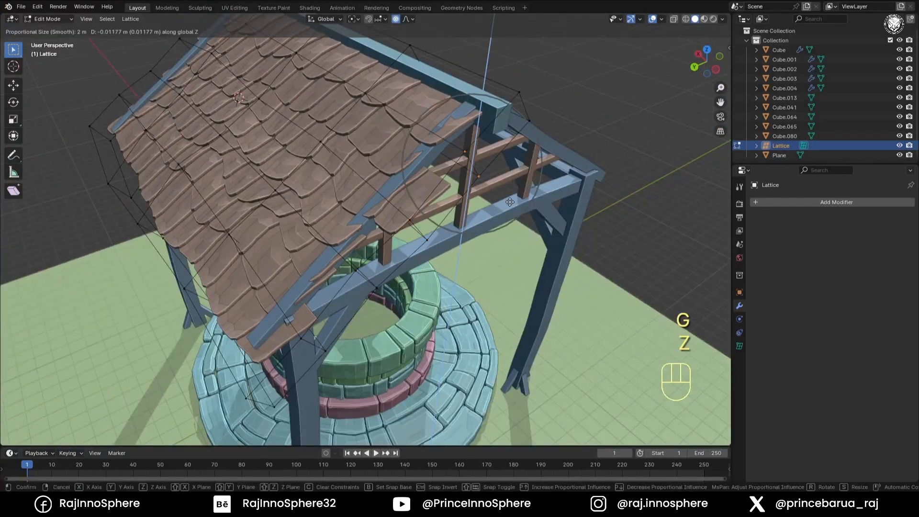
left_click(498, 199)
- Return to Object Mode and apply the Lattice modifier on the roof tiles
middle_click_drag(383, 206, 518, 210)
middle_click_drag(459, 240, 526, 217, "shift")
key("Tab")
left_click(531, 215)
left_click(886, 218)
left_click(860, 229)
- Set the roof tiles' origin to geometry and delete the lattice object
right_click(460, 228)
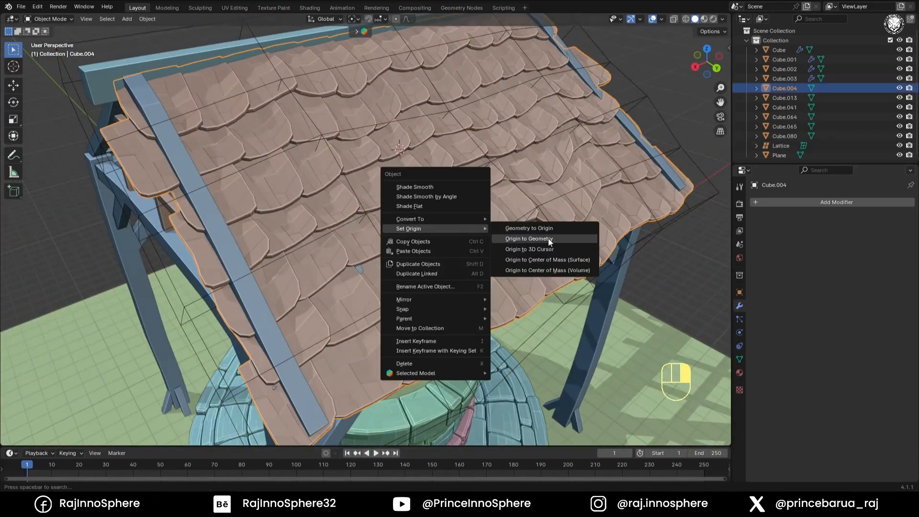
left_click(547, 239)
left_click(644, 244)
key("Delete")
- Show the sidebar and enter Edit Mode on the roof tiles in top orthographic view
left_click(508, 239)
key("n")
key("Tab")
key("KP_7")
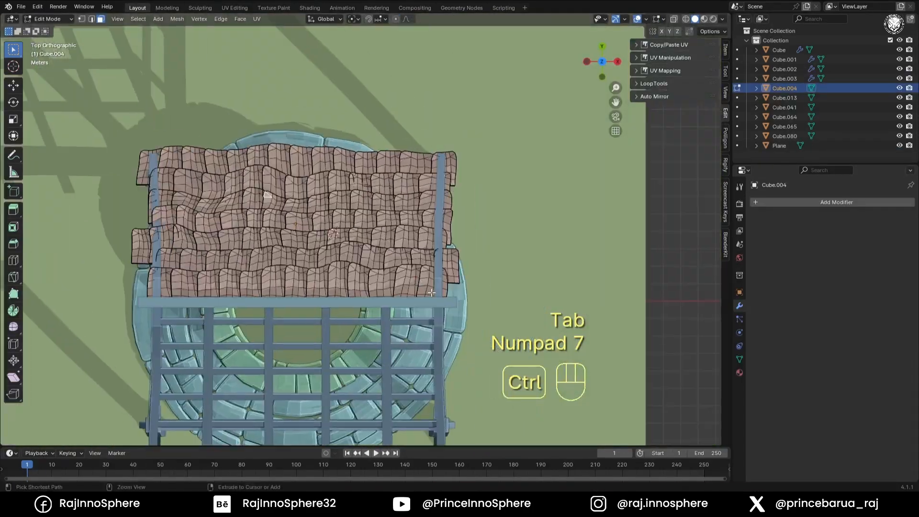
- Knife-cut through the tile mesh in a straight line along one gable rafter
middle_click_drag(512, 194, 516, 162, "ctrl")
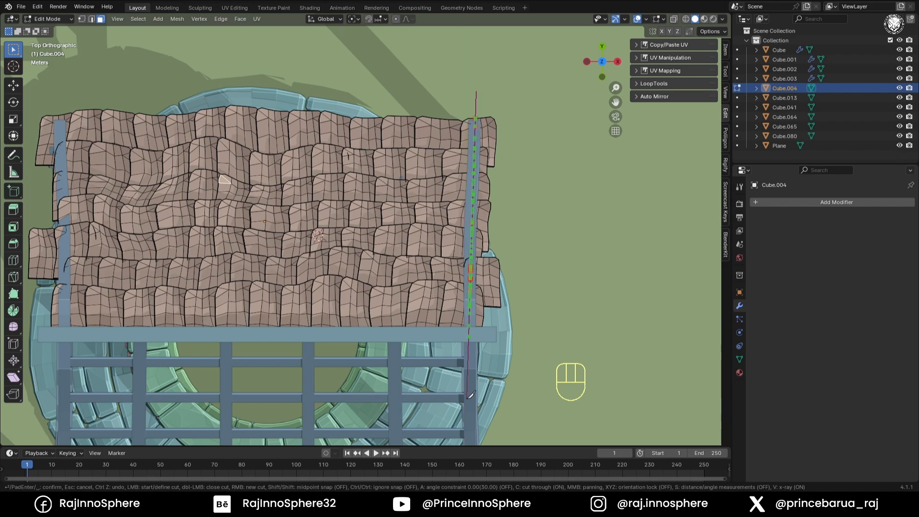
key("alt+z")
middle_click_drag(510, 349, 431, 249)
key("KP_7")
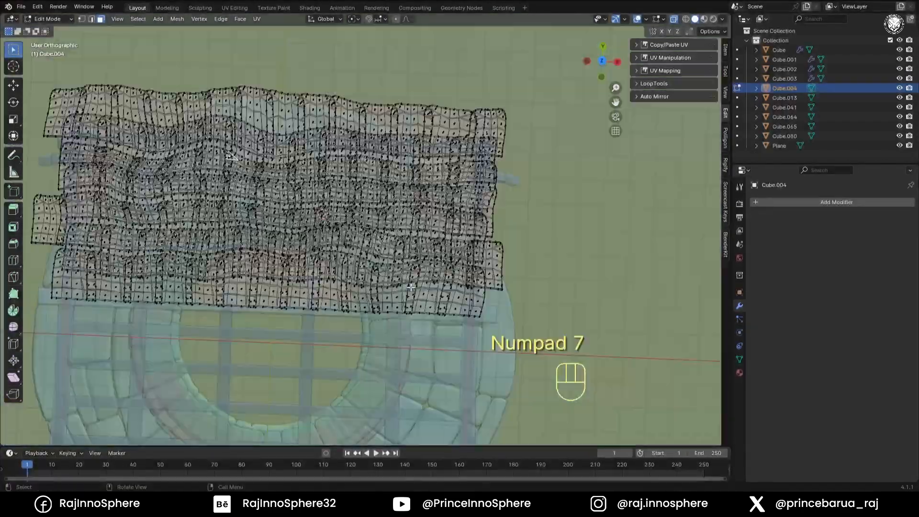
- Try to select the tile faces overhanging the cut rafter with X-ray on and delete them
key("alt+z")
key("3")
key("alt+z")
left_click_drag(531, 82, 485, 314)
key("alt+z")
key("x")
left_click(528, 302)
- Check the trimmed tile edge and undo the last two edits
middle_click_drag(527, 306, 443, 285, "ctrl")
key("alt+z")
key("alt+z")
key("ctrl+z")
key("ctrl+z")
- Knife-cut the tile mesh along both gable rafters from the top view with cut-through enabled
key("KP_7")
key("k")
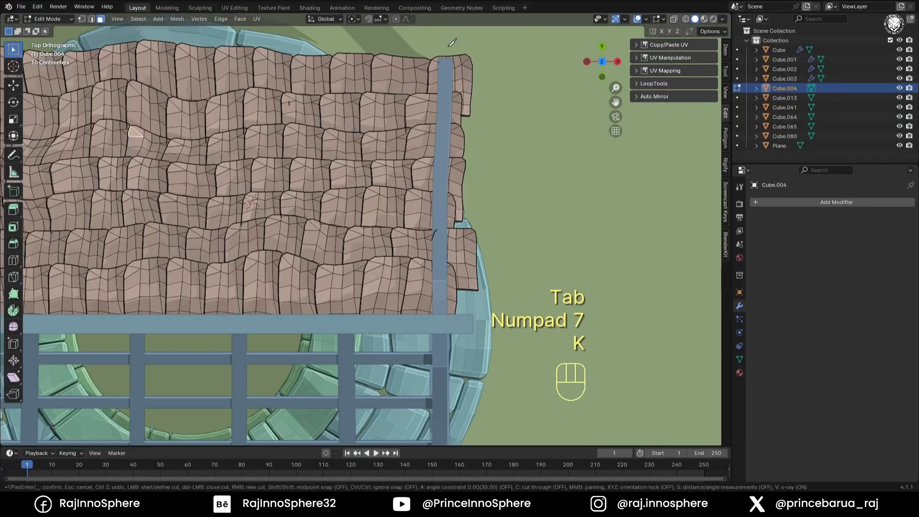
middle_click_drag(441, 373, 311, 115, "shift")
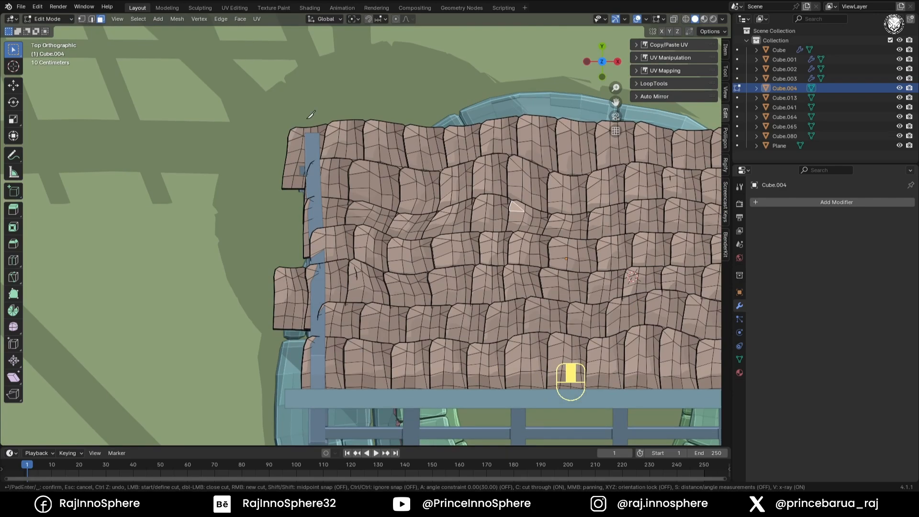
key("Return")
- Select the tile faces extending beyond the first gable rafter with X-ray on and delete them
middle_click_drag(344, 353, 307, 394, "shift")
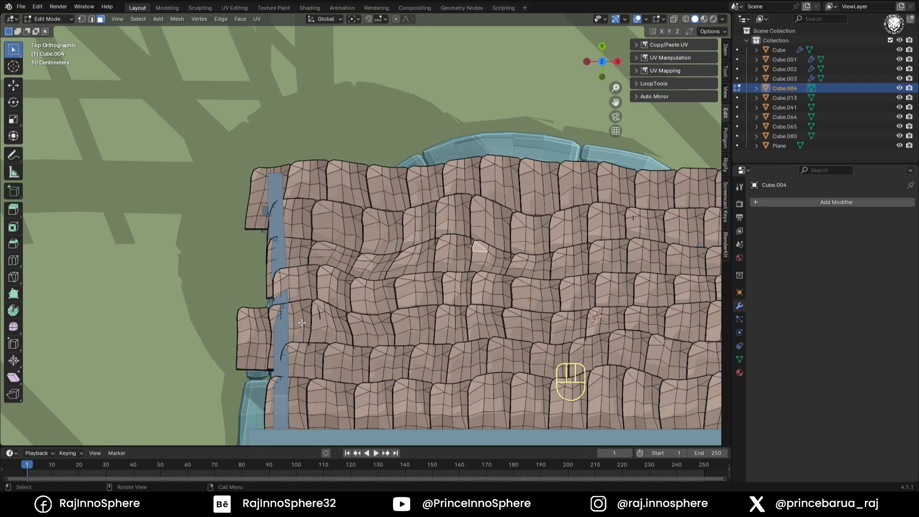
key("alt+z")
key("alt+z")
middle_click_drag(599, 287, 215, 206, "shift")
key("3")
key("alt+z")
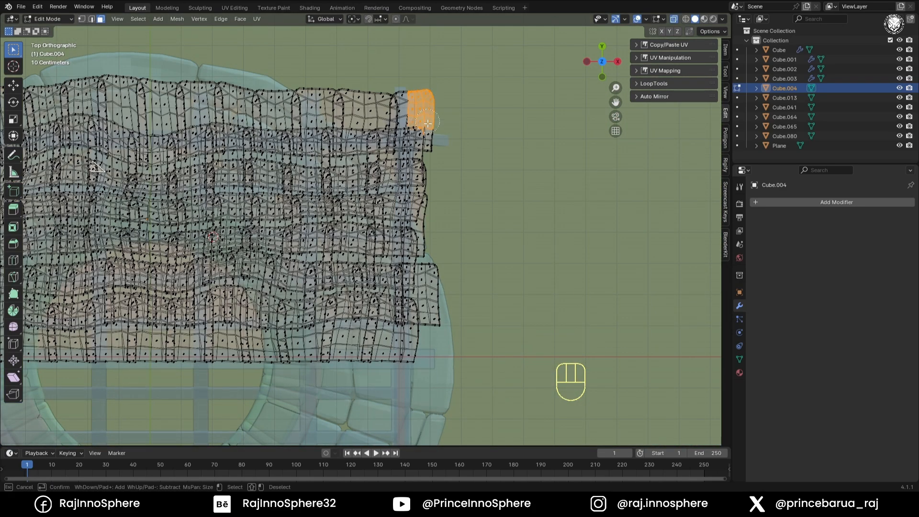
left_click_drag(433, 331, 433, 268)
right_click(479, 287)
key("alt+z")
key("x")
left_click(509, 285)
- Circle-select the tile faces overhanging the opposite gable rafter with X-ray on and delete them
middle_click_drag(405, 213, 550, 199, "shift")
middle_click_drag(392, 314, 570, 240)
key("KP_7")
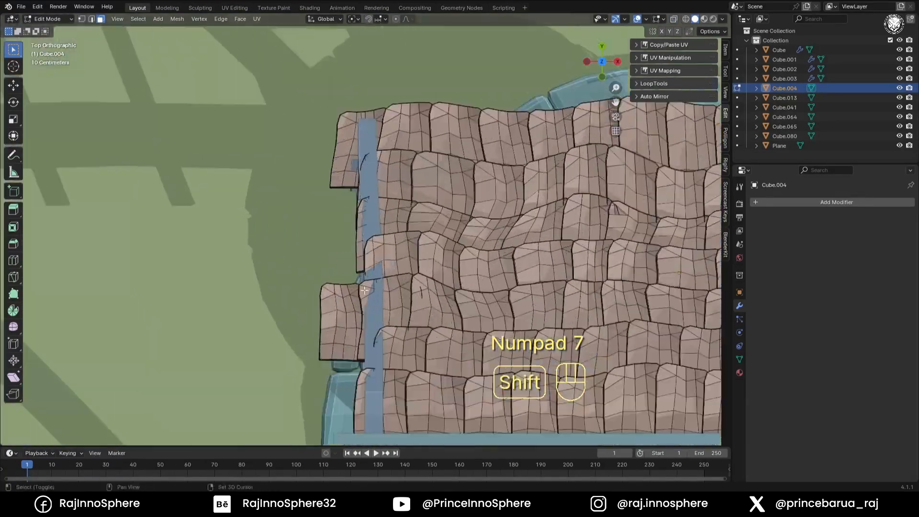
middle_click_drag(378, 268, 378, 232, "shift")
key("alt+z")
key("alt+z")
key("c")
key("alt+z")
key("c")
left_click_drag(345, 89, 347, 96)
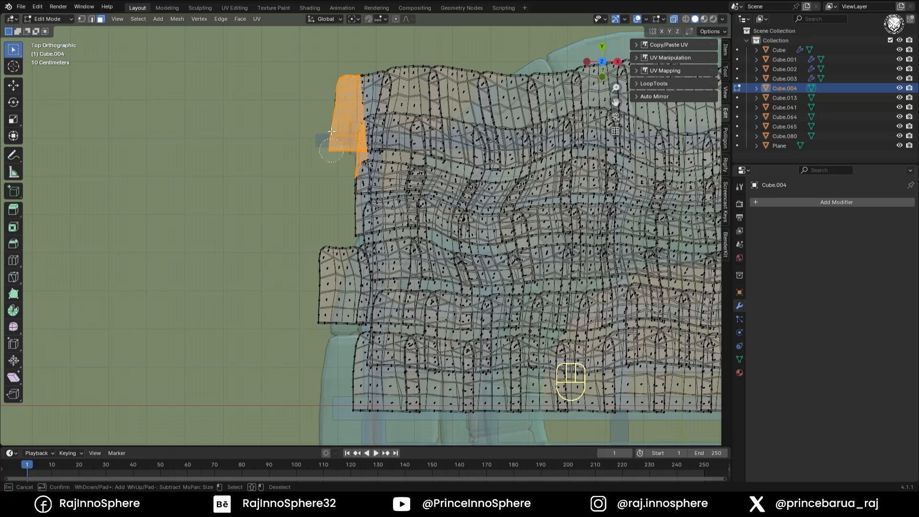
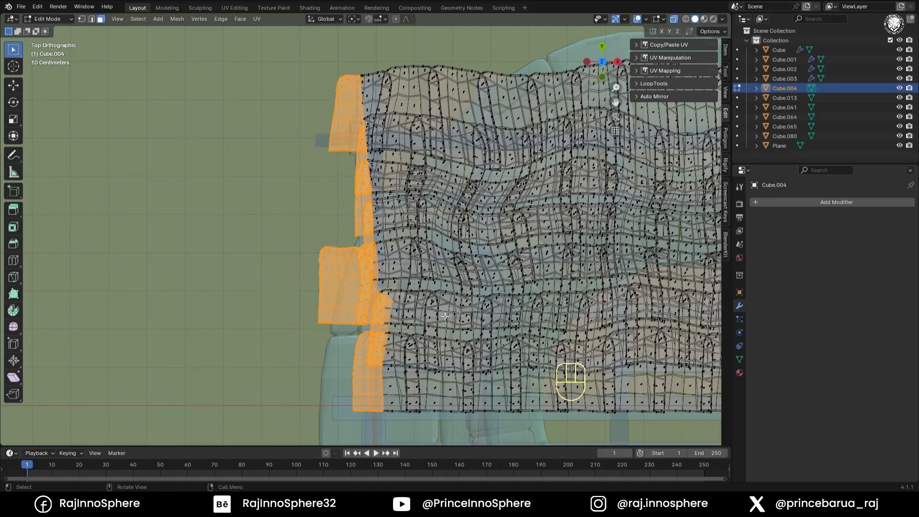
key("alt+z")
middle_click_drag(433, 312, 362, 246, "shift")
key("alt+z")
key("alt+z")
key("alt+z")
key("alt+z")
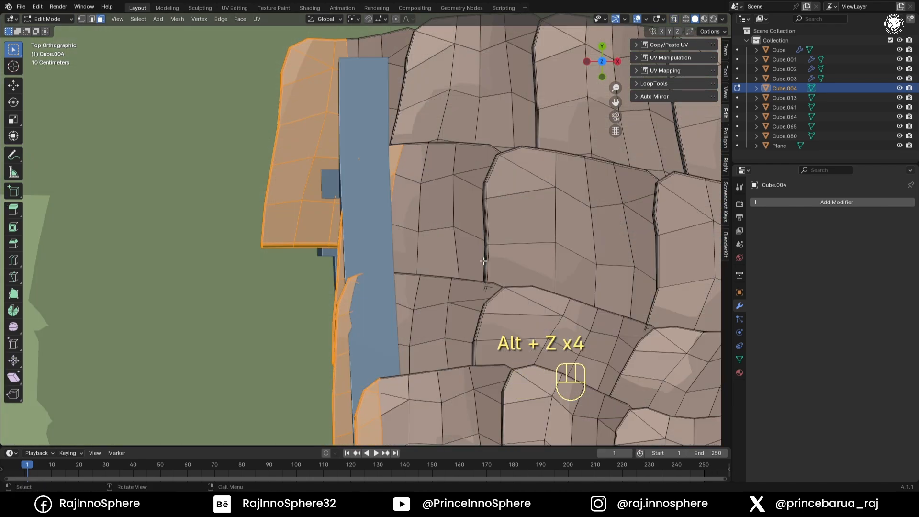
key("x")
left_click(483, 261)
- Select the corner tile's end vertices at the eave and move them toward the rafter with proportional editing on
middle_click_drag(484, 261, 268, 201)
key("1")
left_click_drag(362, 283, 330, 242)
left_click(396, 20)
key("g")
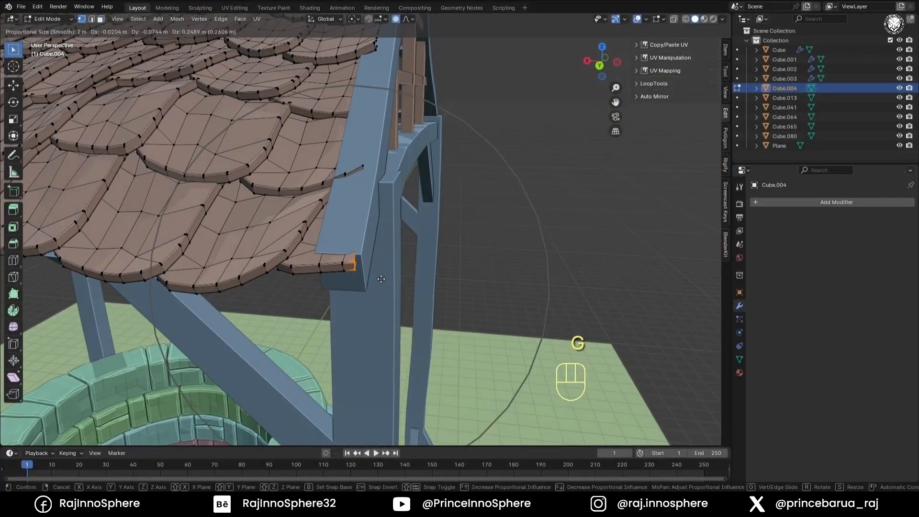
left_click(381, 280)
- Adjust the height of the eave corner tile along Z with proportional editing so it meets the rafter end
middle_click_drag(381, 279, 341, 314)
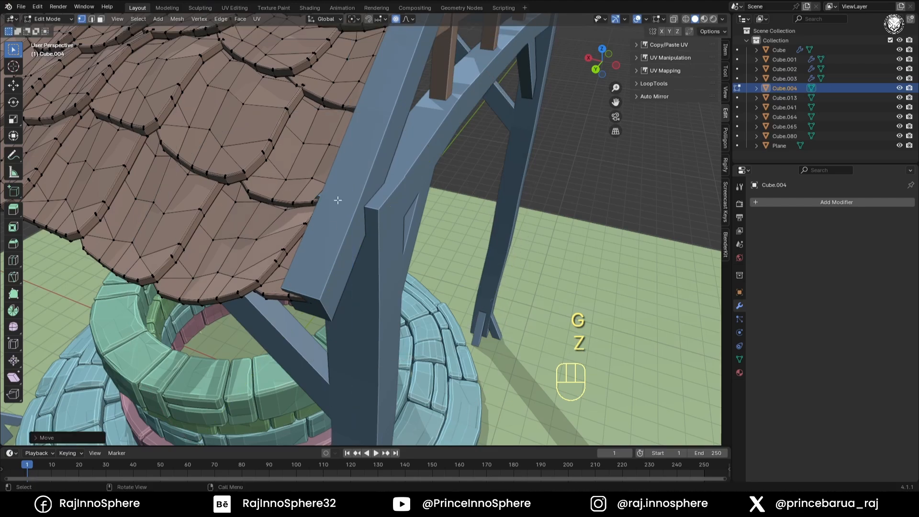
key("g")
key("z")
middle_click_drag(354, 192, 400, 261)
left_click(355, 269)
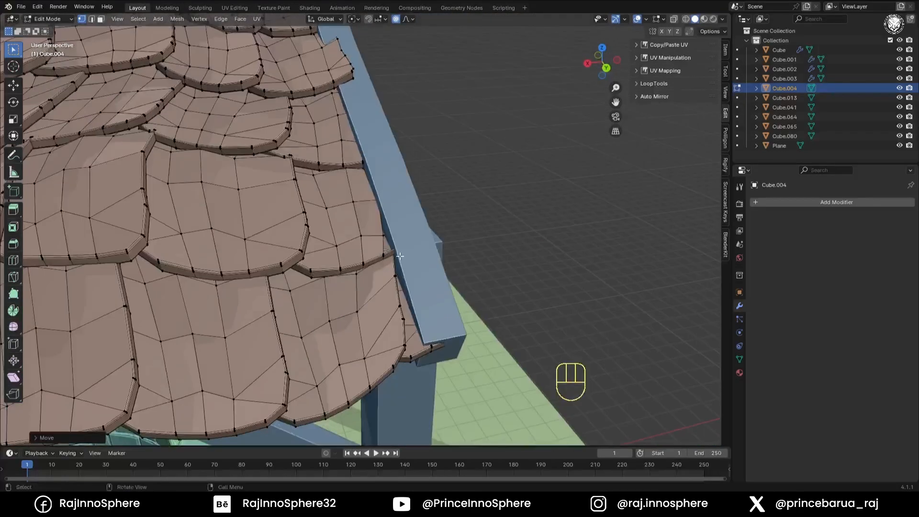
- Fill the cut tile's open edge beside the rafter in edge select mode and expand the last operation's settings
scroll(398, 261, "up", 2)
key("2")
key("f")
middle_click_drag(493, 219, 520, 311, "shift")
middle_click_drag(416, 196, 376, 335)
left_click_drag(364, 169, 404, 264)
left_click(404, 269)
left_click(38, 438)
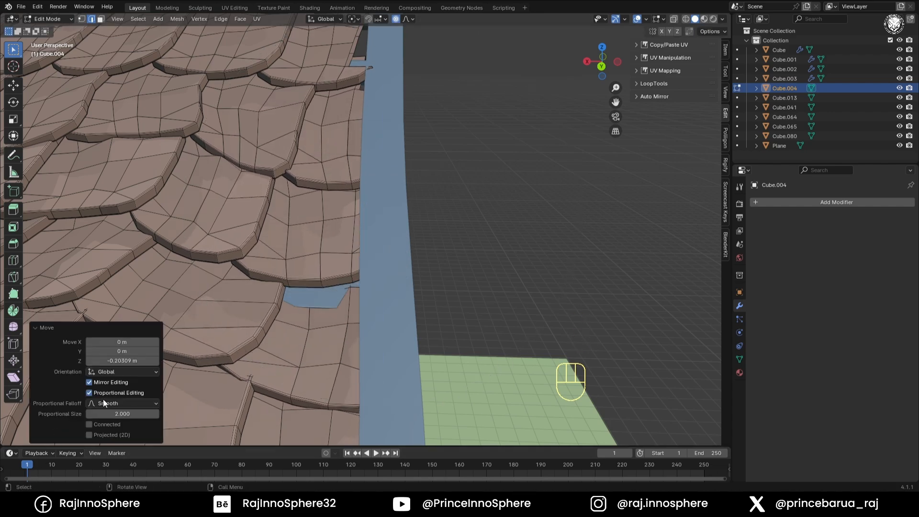
- Isolate the roof tiles in local view and focus on the cut tile's open edge at the gable side
scroll(407, 268, "down", 2)
middle_click_drag(407, 268, 409, 347, "shift")
key("slash")
left_click_drag(473, 174, 543, 269)
key("KP_Decimal")
left_click_drag(356, 136, 408, 199)
key("KP_Decimal")
key("2")
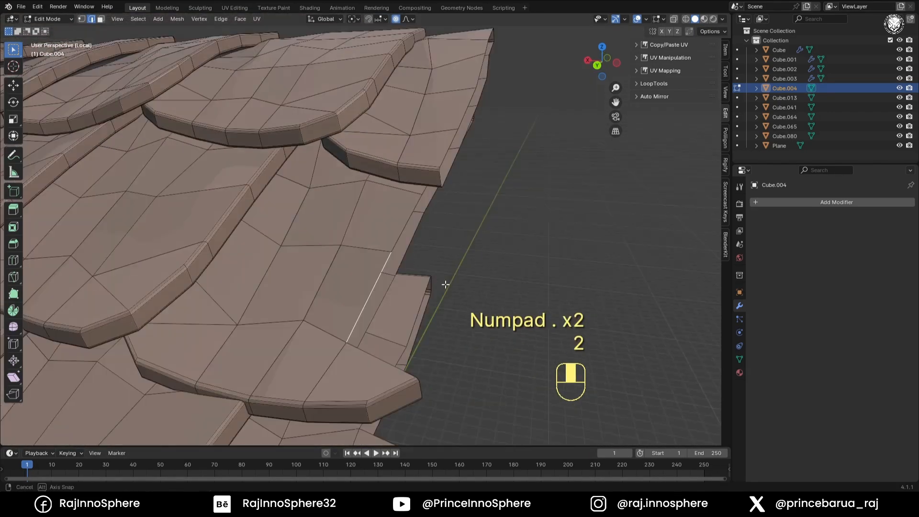
- Select the cut tile's open side edges using X-ray and extrude them along X
key("alt+z")
left_click(330, 352, "ctrl")
middle_click_drag(446, 285, 460, 330)
key("alt+z")
key("slash")
middle_click_drag(396, 261, 376, 191, "ctrl")
key("e")
key("x")
left_click(374, 259)
- Isolate the tiles again and fill the remaining gap on the cut tile's side with a face
key("1")
key("2")
key("KP_Decimal")
key("slash")
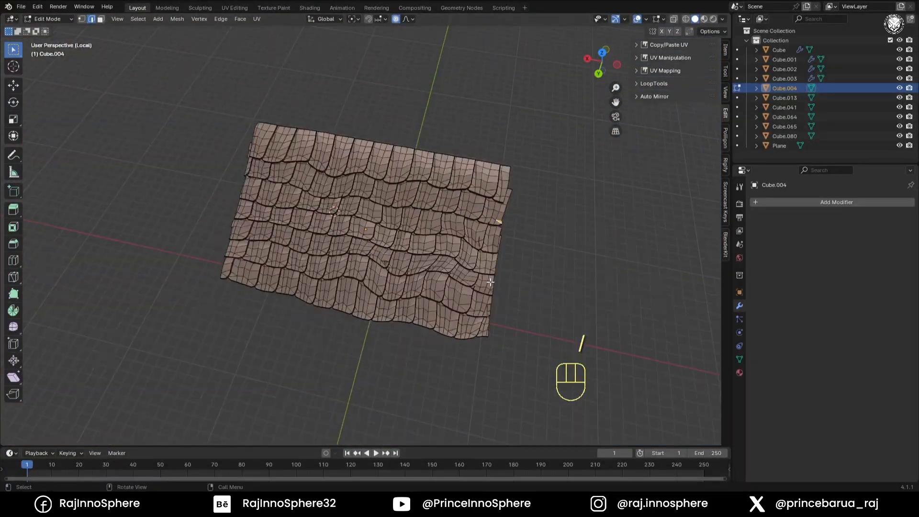
key("KP_Decimal")
middle_click_drag(375, 249, 384, 324)
left_click(384, 324)
key("f")
- Compare the tiles with the roof frame, isolate them again and select the open edge of another cut tile
middle_click_drag(405, 268, 394, 299, "ctrl")
key("slash")
key("slash")
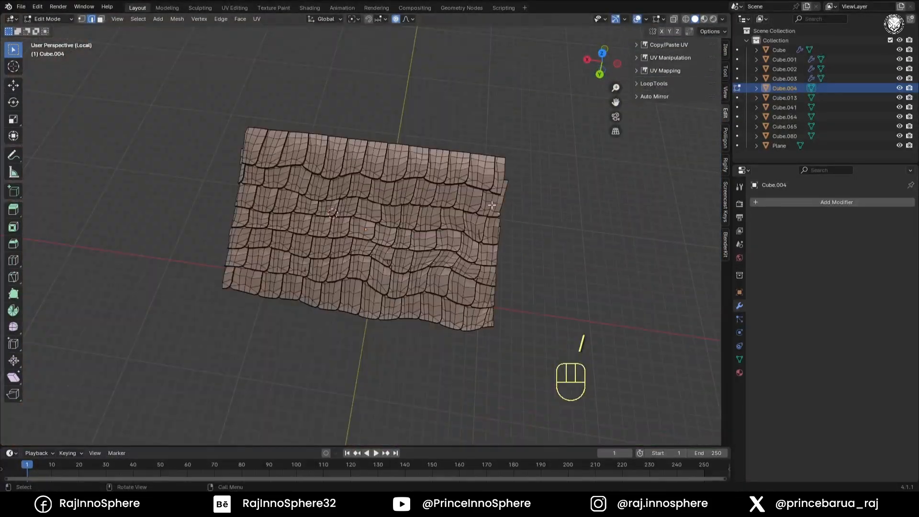
left_click_drag(481, 199, 523, 253)
key("KP_Decimal")
middle_click_drag(412, 259, 363, 205)
key("2")
left_click(461, 177)
middle_click_drag(517, 143, 460, 206)
mouse_move(460, 206)
middle_mouse_down("ctrl")
mouse_move(455, 240)
mouse_move(450, 210)
middle_mouse_up("ctrl")
middle_click_drag(411, 162, 445, 194)
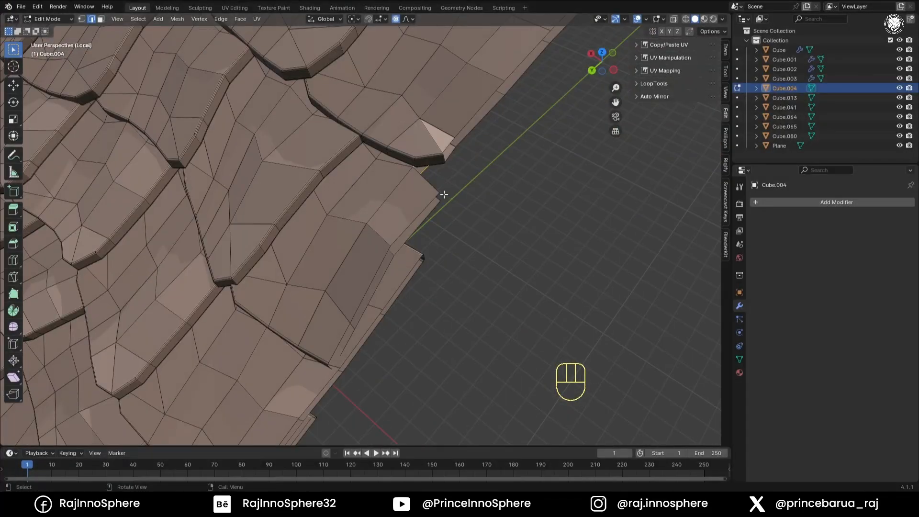
- Extrude the cut tile's open edge about -0.24 m along X and merge its corner vertices at center
left_click(397, 72)
left_click(382, 19)
scroll(423, 217, "up", 3)
key("g")
key("x")
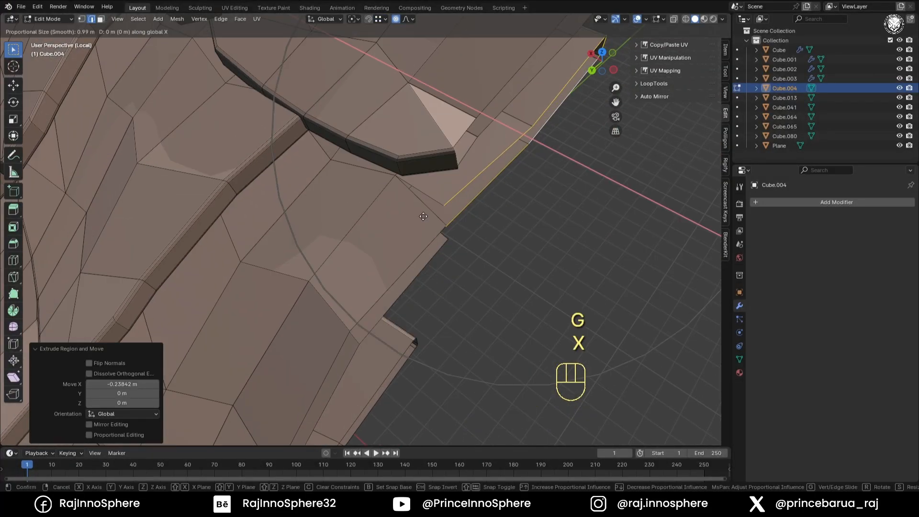
middle_click_drag(420, 73, 445, 189)
key("1")
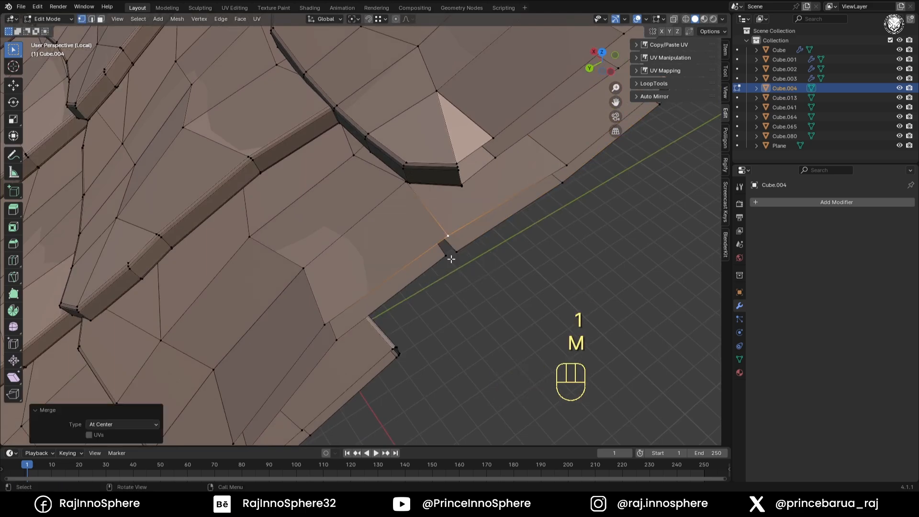
- Merge the cut tile's corner vertices at center, show the whole roof again and adjust the tile's edge along Z
key("m")
key("slash")
left_click(400, 235)
key("g")
key("z")
middle_click_drag(454, 115, 388, 144)
key("2")
left_click(385, 148, "alt")
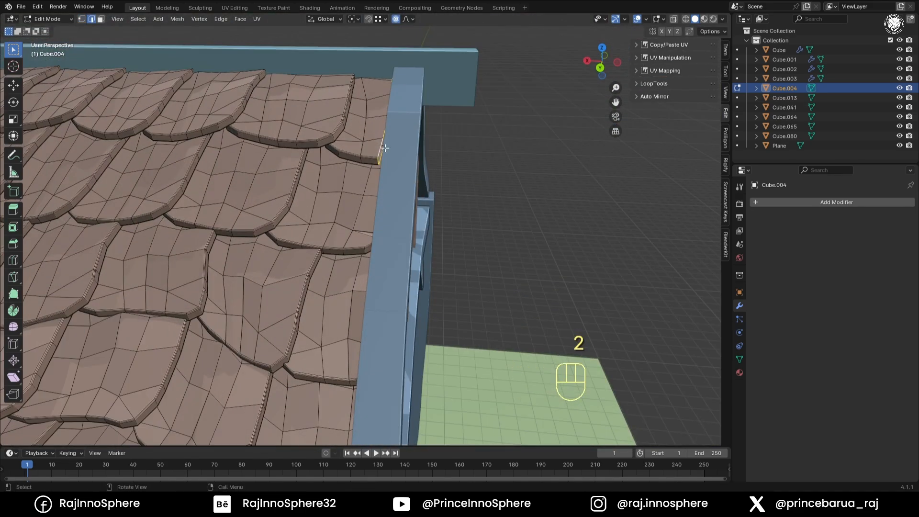
- Move the corner tile's lower edge at the eave along Z with proportional editing to fit it against the gable rafter
middle_click_drag(506, 171, 469, 165)
scroll(455, 192, "down", 6)
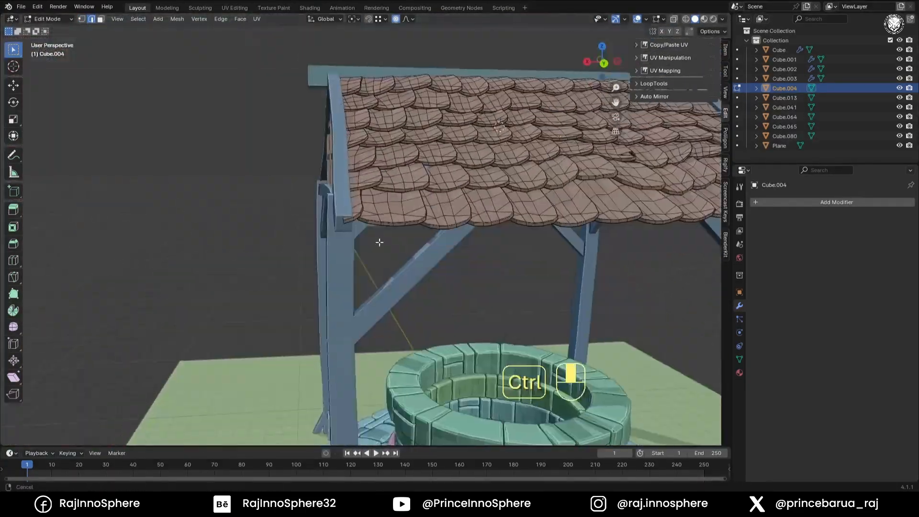
middle_click_drag(380, 242, 407, 310, "ctrl")
key("g")
left_click(408, 312)
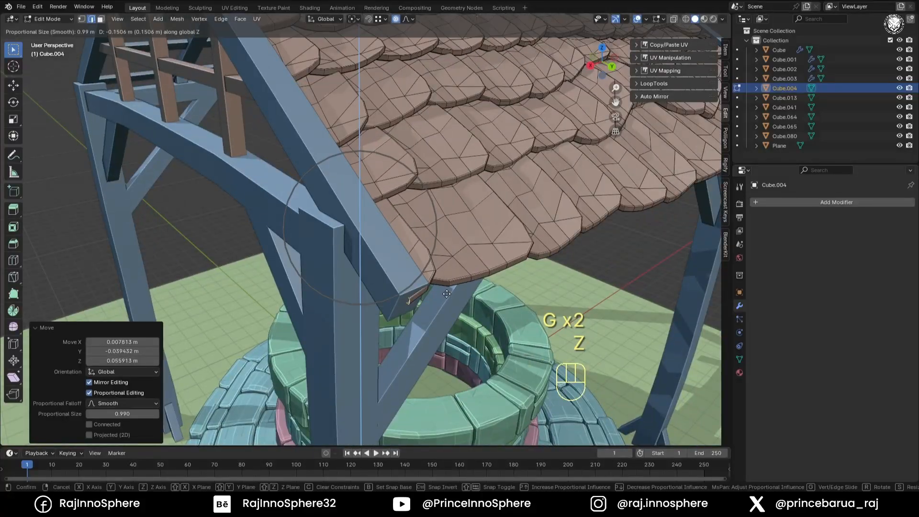
left_click(387, 238)
- Delete the unwanted linked tile geometry, fill the remaining open gap with a face and return to Object Mode
middle_click_drag(391, 230, 469, 239)
key("KP_Decimal")
scroll(364, 201, "down", 7)
key("l")
key("Delete")
key("KP_Decimal")
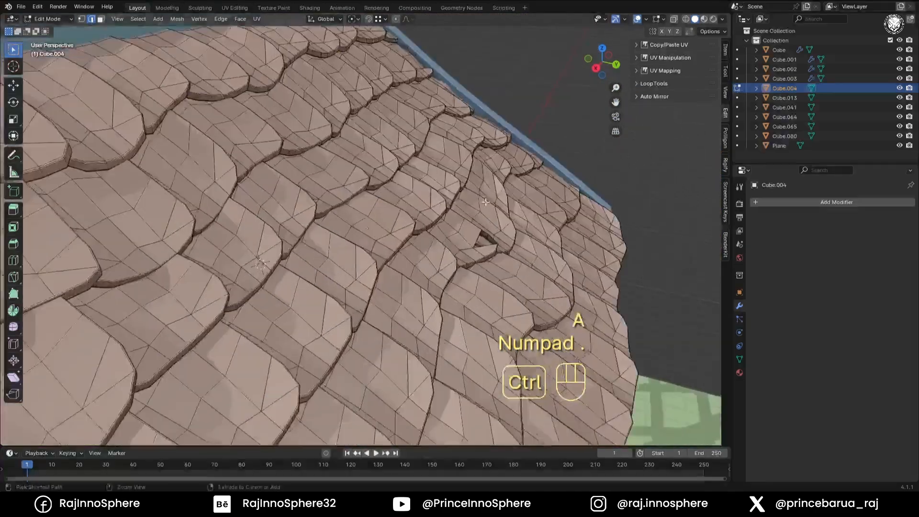
key("2")
key("f")
key("Tab")
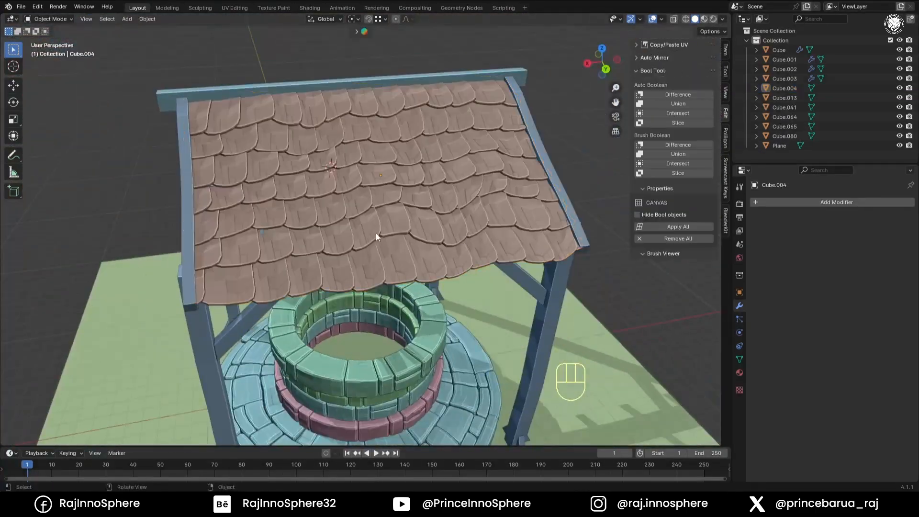
- Add a Mirror modifier to the roof tiles on the Y axis only, using Cube as the mirror object
middle_click_drag(376, 233, 462, 261)
left_click(462, 261)
middle_click_drag(462, 261, 469, 272, "shift")
key("n")
left_click(812, 201)
left_click(812, 201)
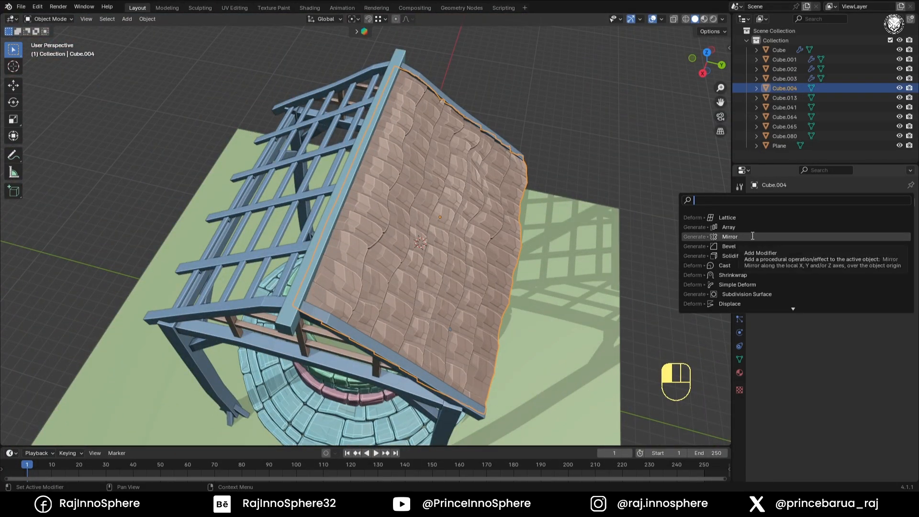
left_click(752, 236)
middle_click_drag(592, 170, 420, 353)
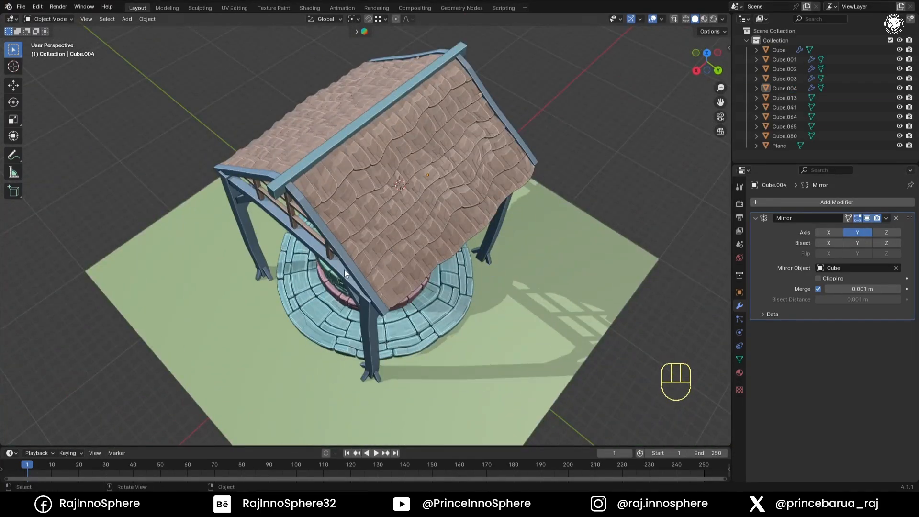
- Add a 2 m cube at the gable end of the ridge beam and roughly position it in side view
left_click(292, 176, "shift")
key("shift+a")
left_click(354, 186)
key("KP_Decimal")
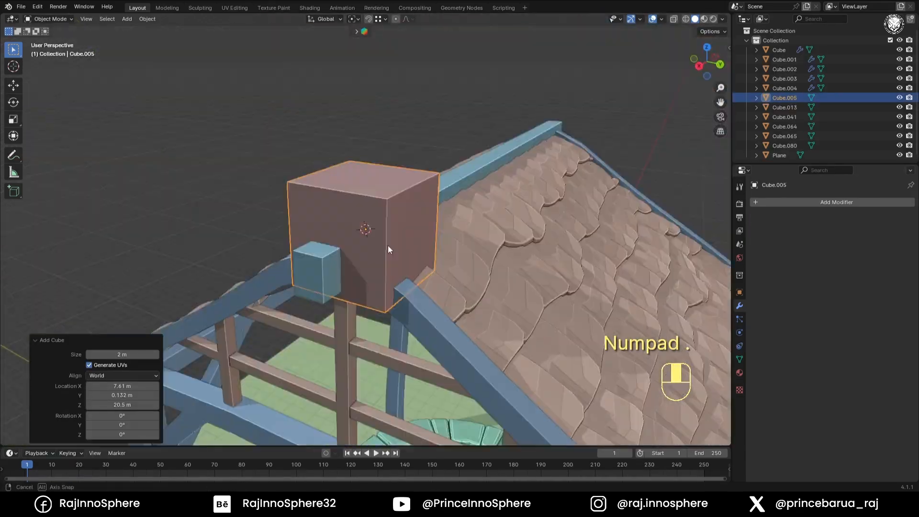
key("KP_1")
key("KP_3")
key("g")
left_click(345, 261)
- Snap the cube to the ridge beam using the 3D cursor and raise it about 0.9 m along Z
key("Tab")
key("3")
key("shift+s")
key("Tab")
key("shift+s")
left_click(474, 177)
key("g")
key("z")
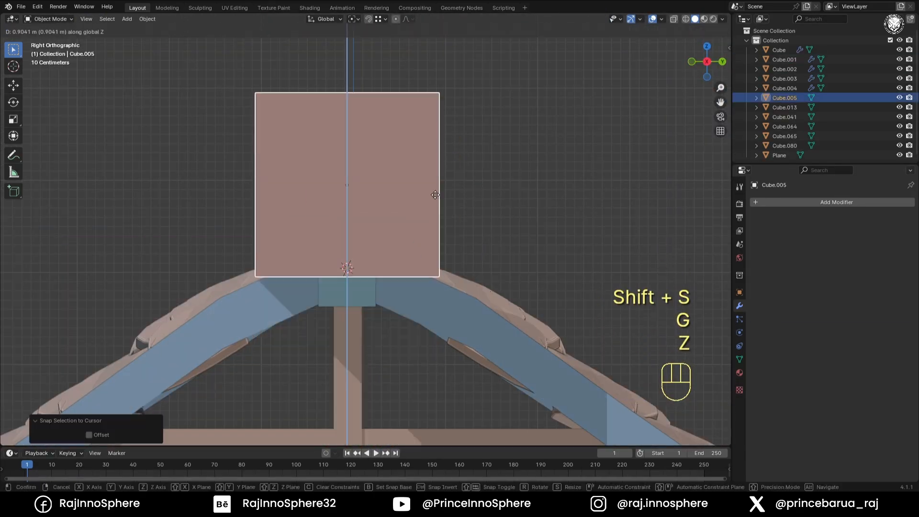
left_click(435, 195)
- Flatten the cube into a thin slab above the ridge beam by lowering its top face along Z in X-ray
key("Tab")
key("alt+z")
key("g")
key("z")
left_click(458, 310)
middle_click_drag(418, 345, 423, 298, "shift")
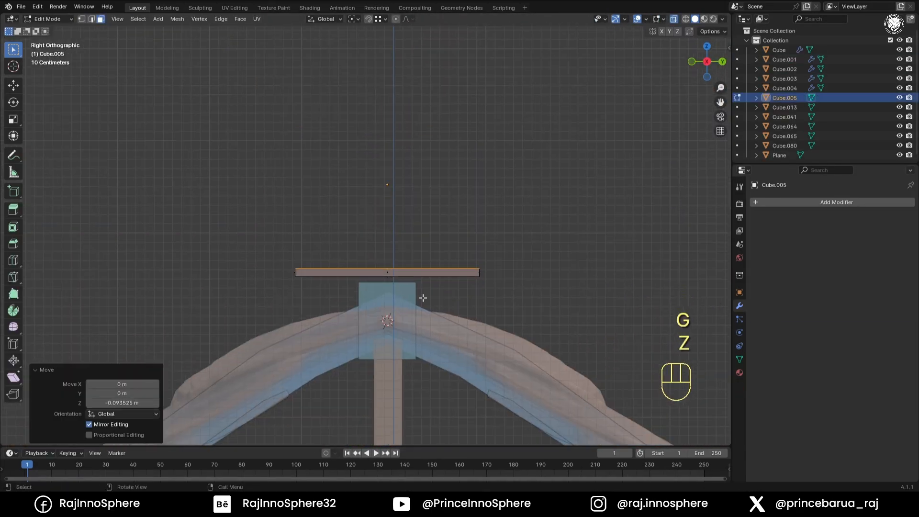
- Fold the slab at its middle into an inverted V and fit its ends to both roof slopes
left_click(392, 220)
key("r")
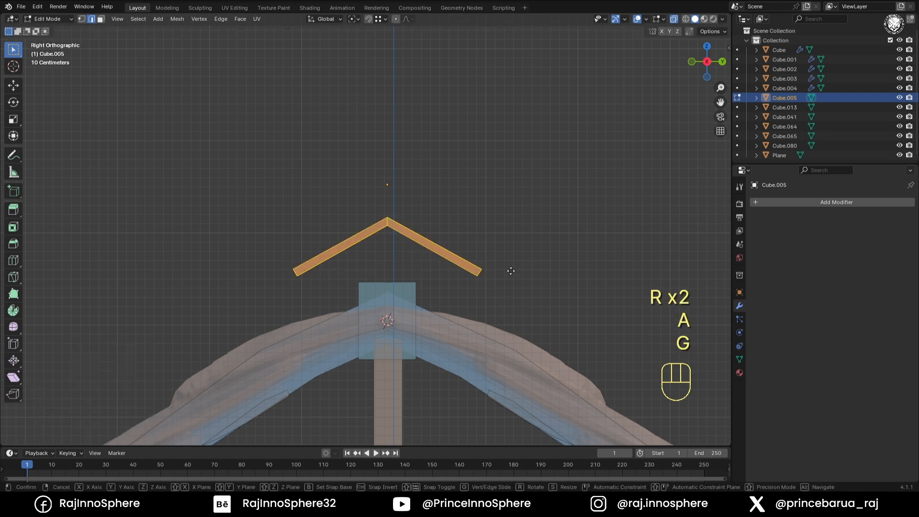
key("z")
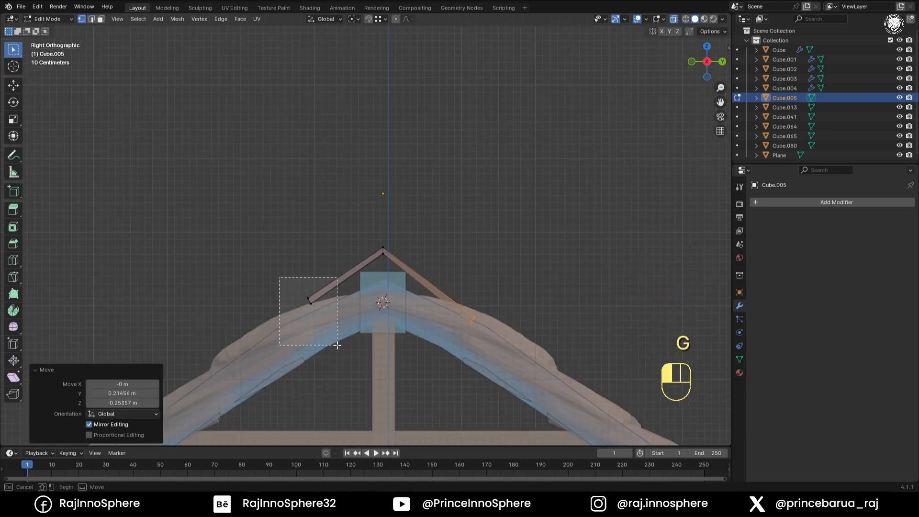
key("alt+z")
middle_click_drag(335, 335, 364, 312)
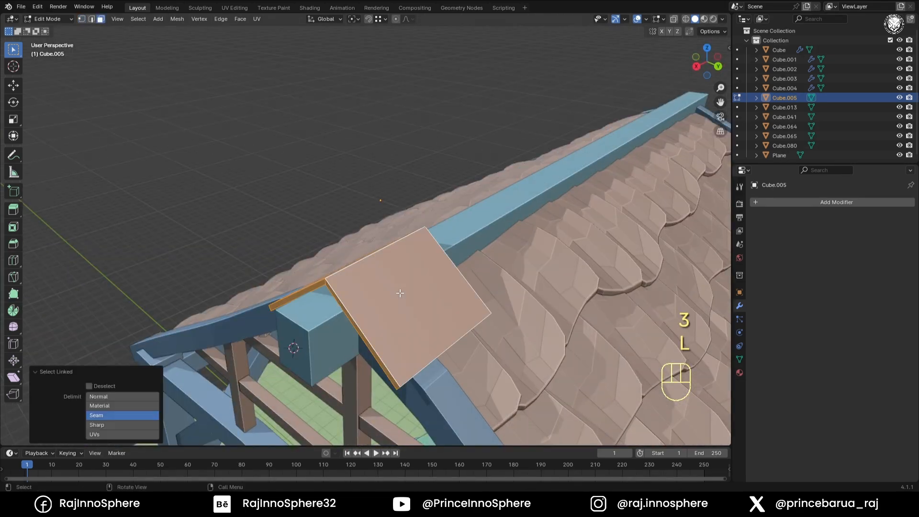
- Array the ridge cap along the ridge beam with a relative X factor of -1 and a count of 9
key("KP_3")
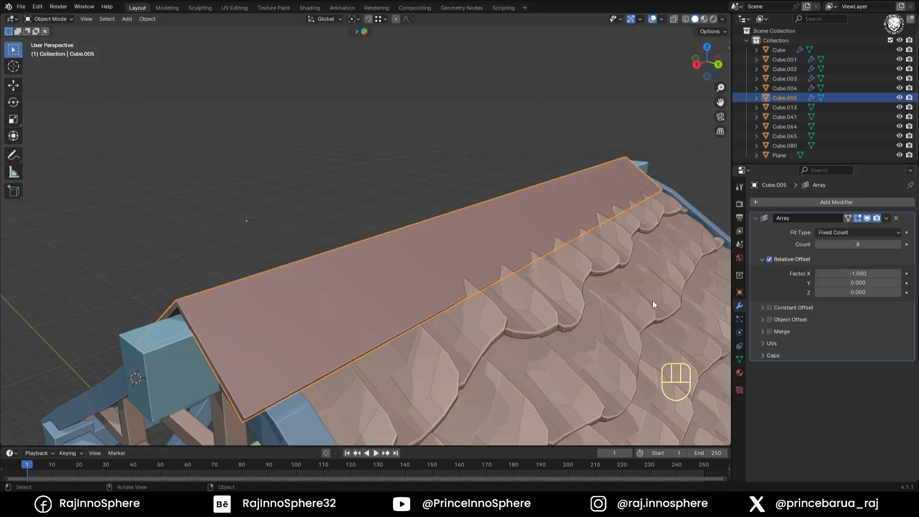
key("KP_3")
key("KP_1")
middle_click_drag(192, 330, 689, 297, "shift")
left_click(899, 245)
middle_click_drag(690, 355, 449, 308, "shift")
scroll(460, 361, "down", 2)
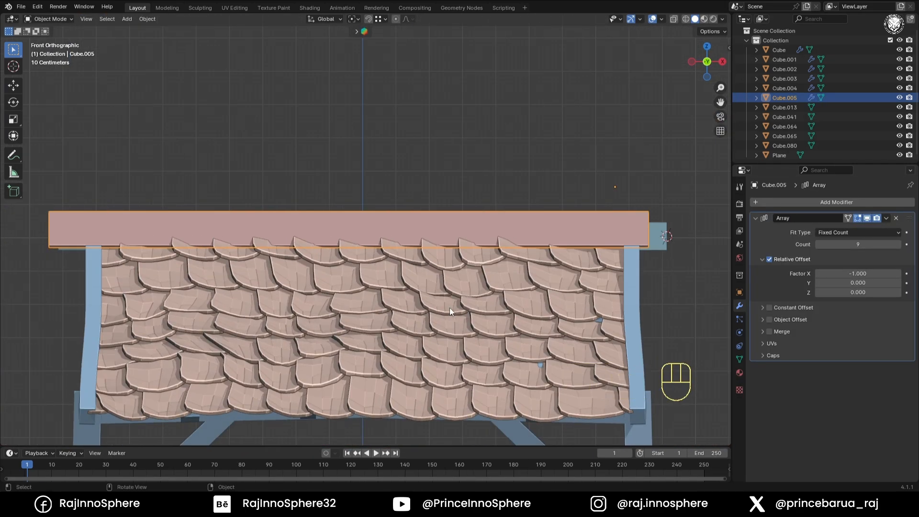
- Slide the ridge cap along X toward the beam's end and move its vertices about -0.46 m along X
key("g")
key("x")
key("Tab")
key("1")
key("alt+z")
key("g")
key("x")
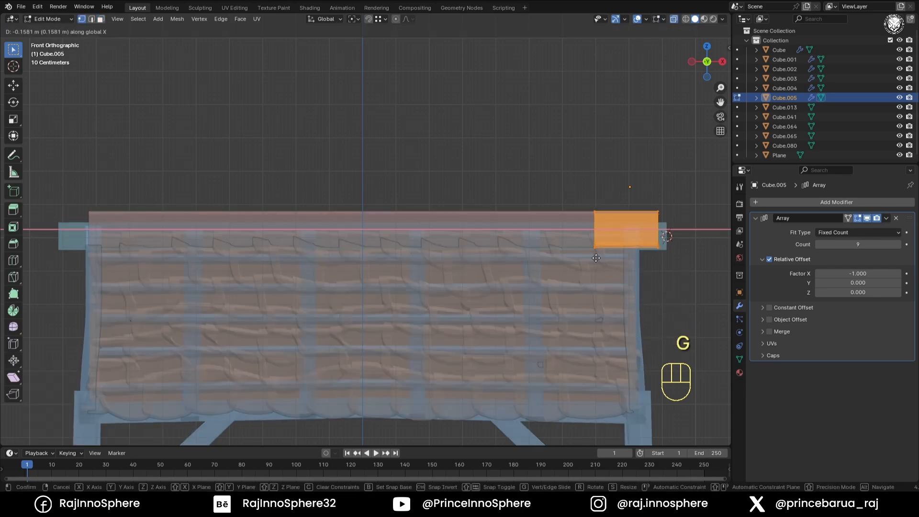
left_click(596, 258)
key("alt+z")
middle_click_drag(596, 258, 421, 240)
key("KP_3")
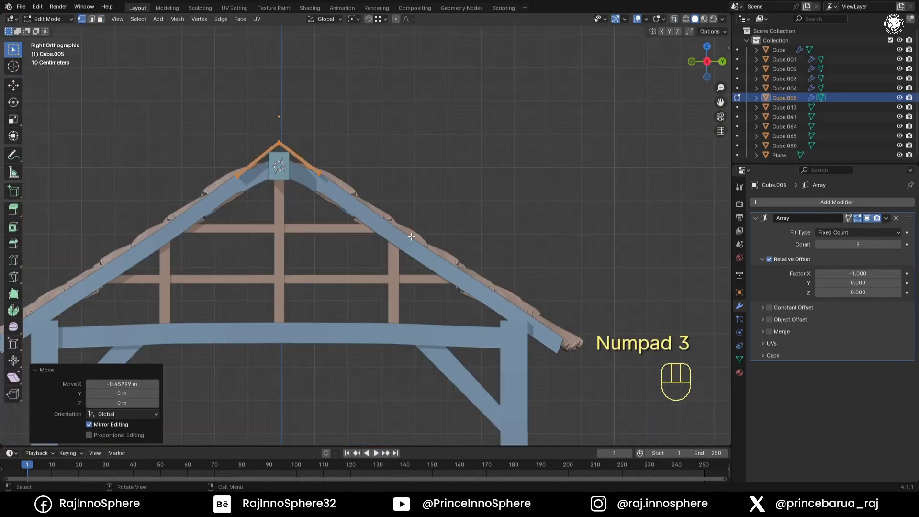
- Tilt the ridge cap slightly in front view and adjust its height along Z above the ridge beam
key("KP_1")
middle_click_drag(508, 237, 522, 306, "shift")
middle_click_drag(526, 306, 641, 349, "ctrl")
key("r")
left_click(576, 274)
key("g")
key("z")
left_click(669, 275)
- Set the array to 13 copies with an X factor of -0.67 and shift the ridge caps about 0.29 m along X
left_click_drag(858, 244, 881, 245)
middle_click_drag(637, 239, 567, 283)
key("Tab")
key("KP_1")
scroll(568, 283, "up", 2)
key("g")
key("x")
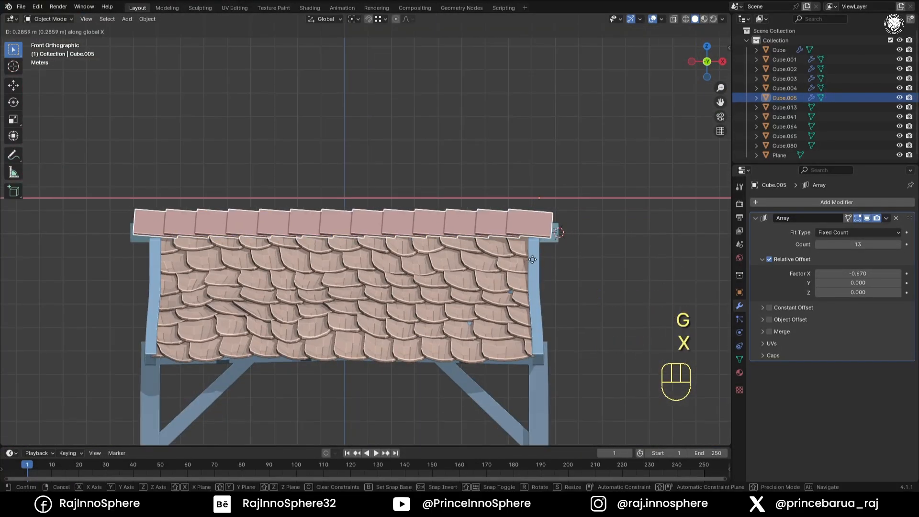
- Change the ridge cap array to a count of 11 and a relative X factor of -0.81
middle_click_drag(619, 262, 573, 306)
scroll(572, 305, "up", 2)
left_click_drag(858, 274, 852, 244, "shift")
key("KP_1")
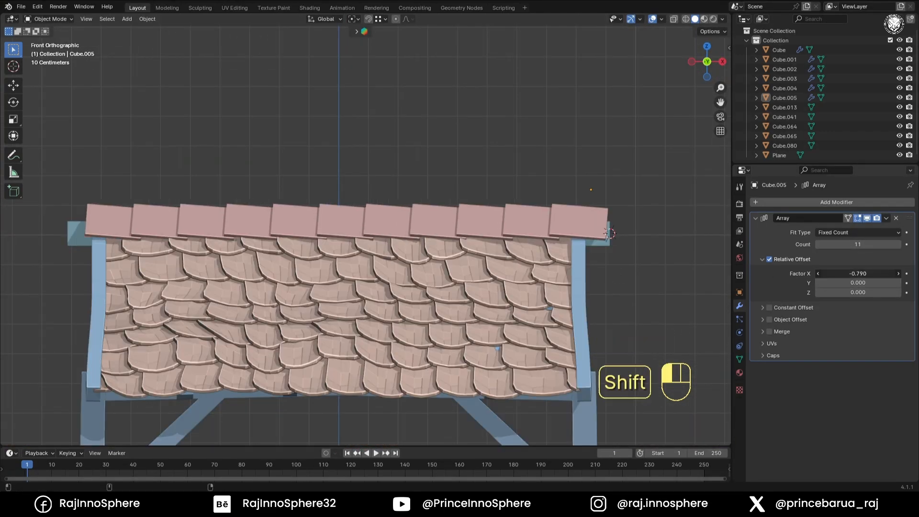
- Select all of the ridge cap's geometry in X-ray and fine-tune its tilt by rotating it in front view
key("Tab")
key("a")
key("KP_Decimal")
key("alt+z")
middle_click_drag(632, 286, 636, 257, "ctrl")
key("r")
left_click(637, 250)
key("alt+z")
- Divide the ridge cap into a grid and nudge vertices on its sloping sides about 0.05 m along Z
middle_click_drag(445, 251, 270, 327)
scroll(404, 217, "up", 1)
double_click(403, 216)
middle_click_drag(286, 238, 406, 219)
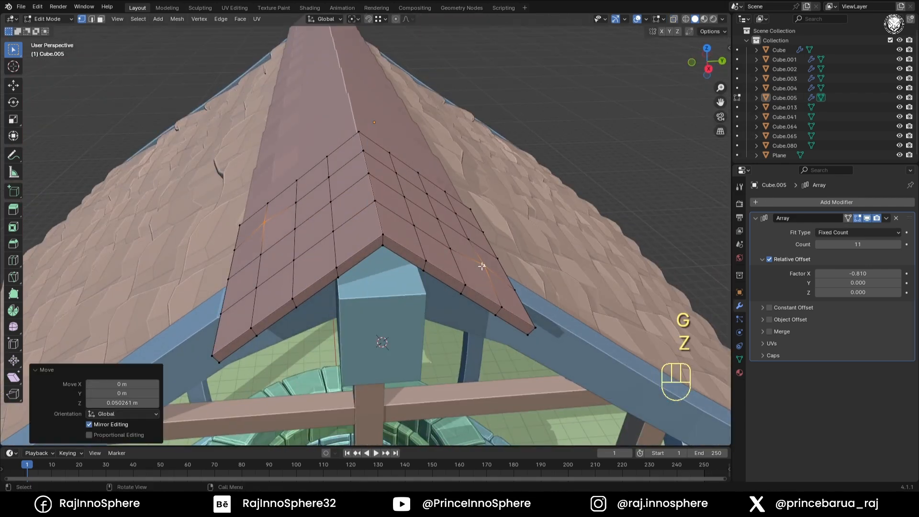
key("g")
key("z")
middle_click_drag(488, 206, 461, 243)
- Displace vertices along the ridge cap's crest, including along Z, to give it an uneven top line
left_click(365, 178)
key("g")
left_click(396, 149)
key("g")
key("z")
key("2")
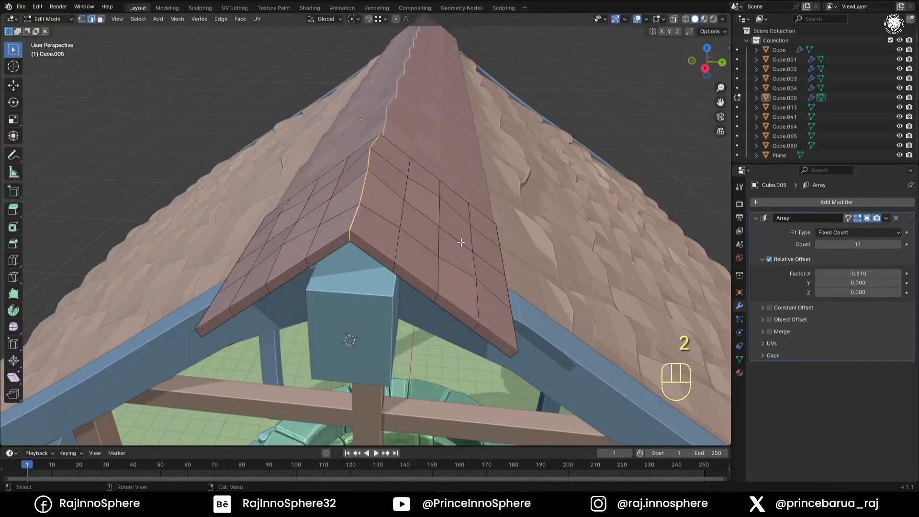
- Select the boundary loop of the ridge cap's rim faces plus its corner edges, and bevel them
left_click(138, 18)
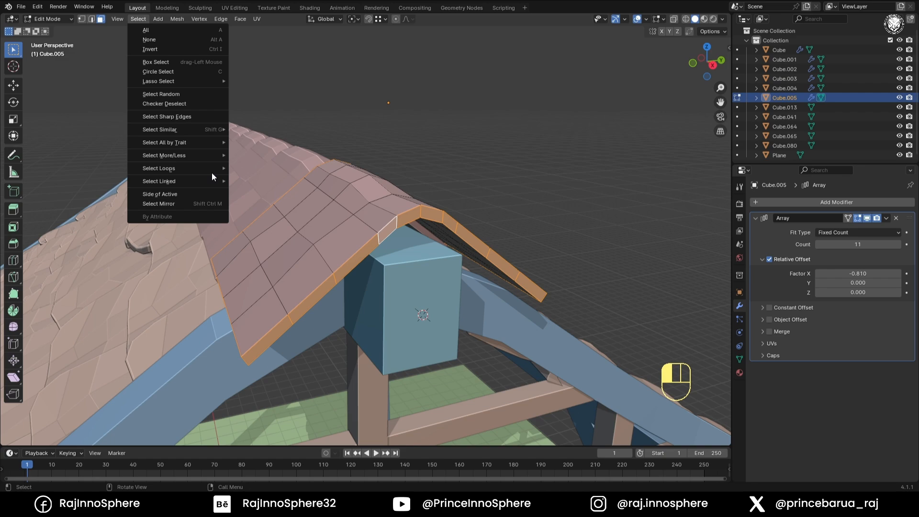
mouse_move(212, 170)
left_click(261, 200)
left_click(242, 358, "shift")
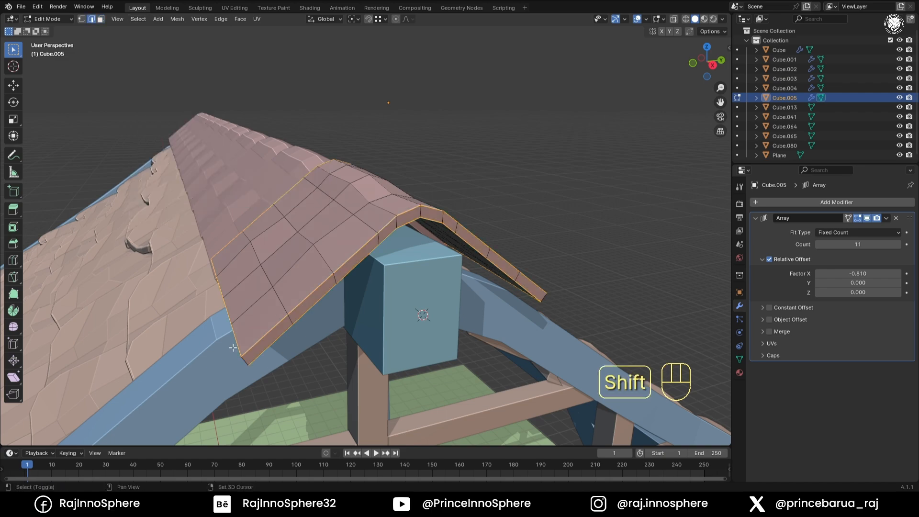
left_click(542, 296, "shift")
middle_click_drag(335, 268, 642, 366)
key("ctrl+b")
left_click(586, 334)
key("Tab")
left_click(556, 248)
middle_click_drag(556, 248, 518, 282)
scroll(518, 282, "down", 3)
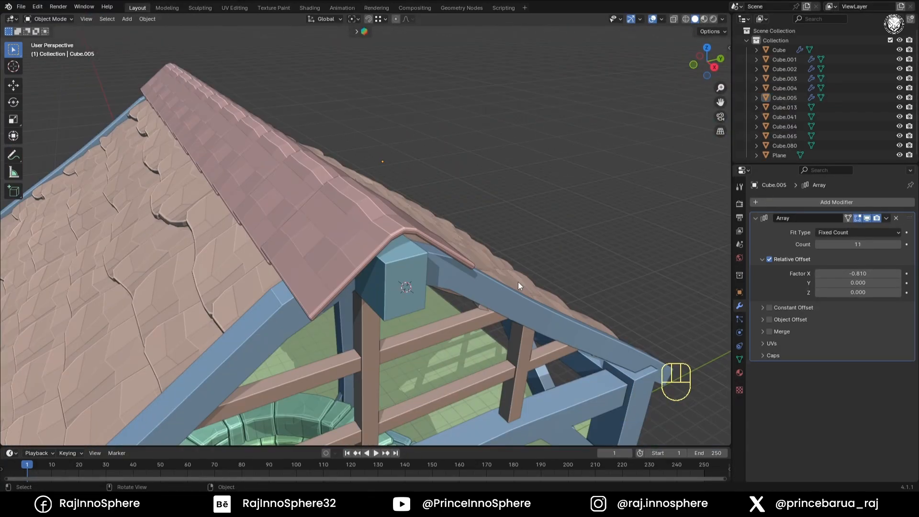
- Select rim vertices of the ridge cap in X-ray and raise them about 0.05 m along Z with proportional editing
left_click(366, 231)
middle_click_drag(367, 231, 335, 206)
key("Tab")
key("1")
key("alt+z")
left_click_drag(298, 227, 309, 247)
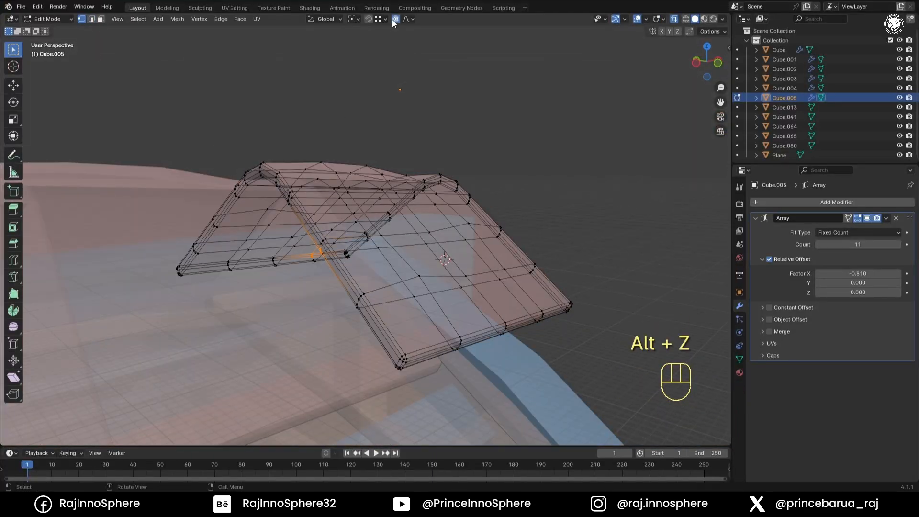
key("alt+z")
key("g")
key("z")
left_click(330, 234)
middle_click_drag(330, 234, 412, 277)
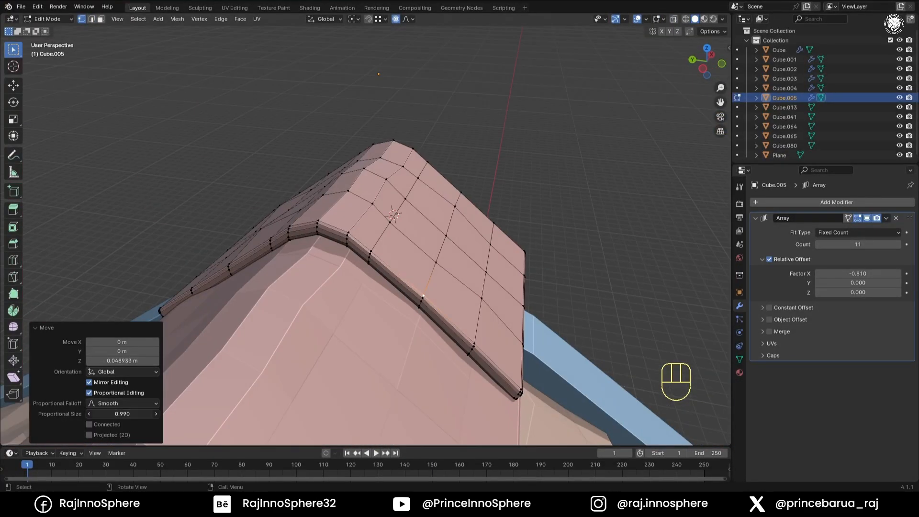
- Move further vertices on the ridge cap's rim along Z with proportional editing to make its edges wavy
key("g")
key("z")
left_click(325, 237)
middle_click_drag(325, 237, 478, 270)
left_click(287, 292)
key("g")
key("z")
left_click(368, 263)
middle_click_drag(369, 263, 433, 292)
- Apply the ridge cap's Array modifier and reopen the resulting mesh in Edit Mode
key("Tab")
left_click(886, 218)
left_click(883, 232)
key("Tab")
- Move vertices of the ridge cap row with proportional editing at a falloff size of about 4.9 m
key("KP_7")
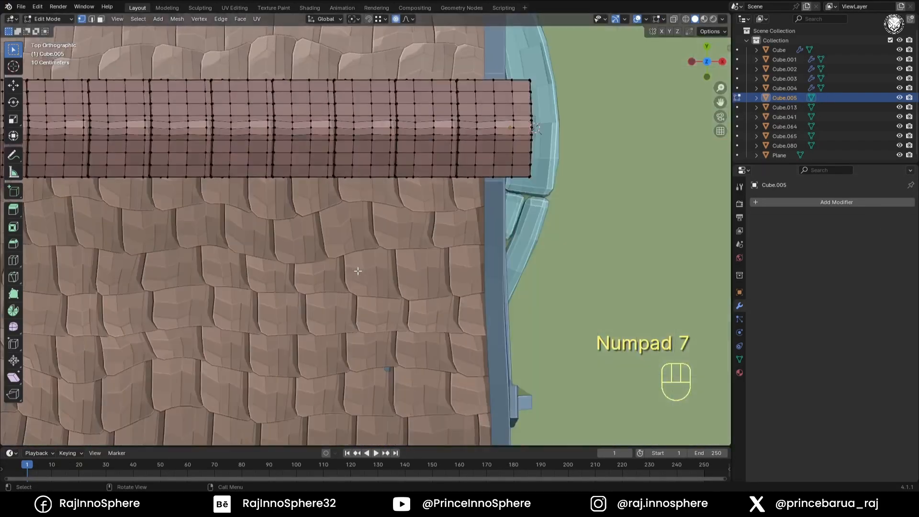
key("KP_3")
key("g")
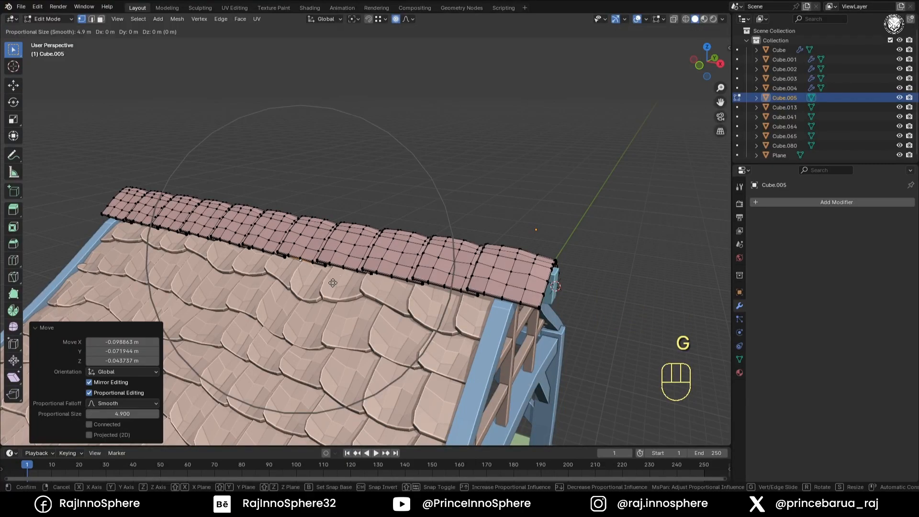
left_click(330, 283)
middle_click_drag(331, 283, 215, 311)
left_click(345, 297)
- Bend the ridge cap row sideways by moving vertices, one by about 0.17 m along Y, with proportional editing of about 4.86 m
key("KP_7")
key("g")
key("y")
scroll(412, 355, "up", 4)
left_click(412, 351)
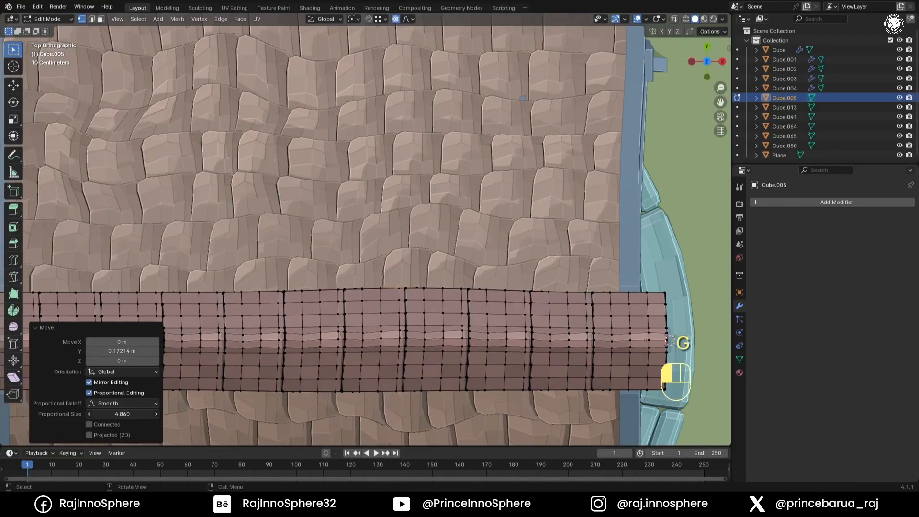
middle_click_drag(416, 350, 546, 350, "shift")
key("g")
left_click(546, 343)
left_click(341, 292)
key("g")
middle_click_drag(387, 346, 368, 241)
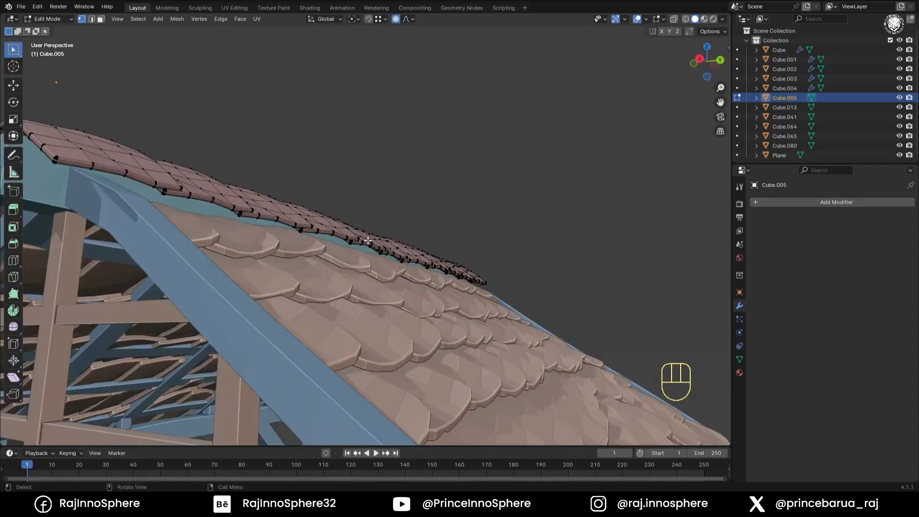
- Move vertices along the ridge cap row in Z with proportional editing of about 3.5 m, lowering one by about 0.2 m
key("g")
key("z")
left_click(393, 271)
middle_click_drag(393, 271, 357, 330)
middle_click_drag(355, 255, 342, 215)
key("g")
key("z")
left_click(242, 322)
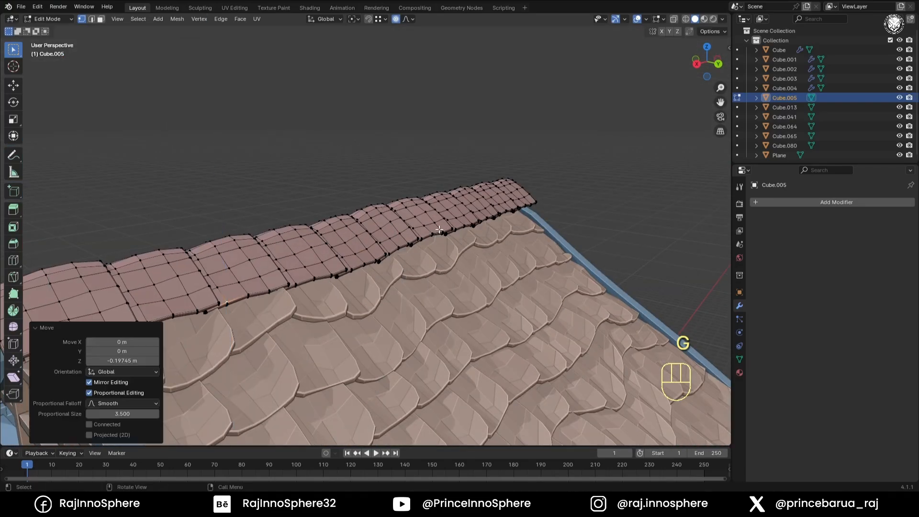
key("g")
key("z")
left_click(467, 245)
- Move the lower edge vertices near the gable end of the ridge cap row along Z with proportional editing
middle_click_drag(258, 373, 292, 347)
left_click(245, 265)
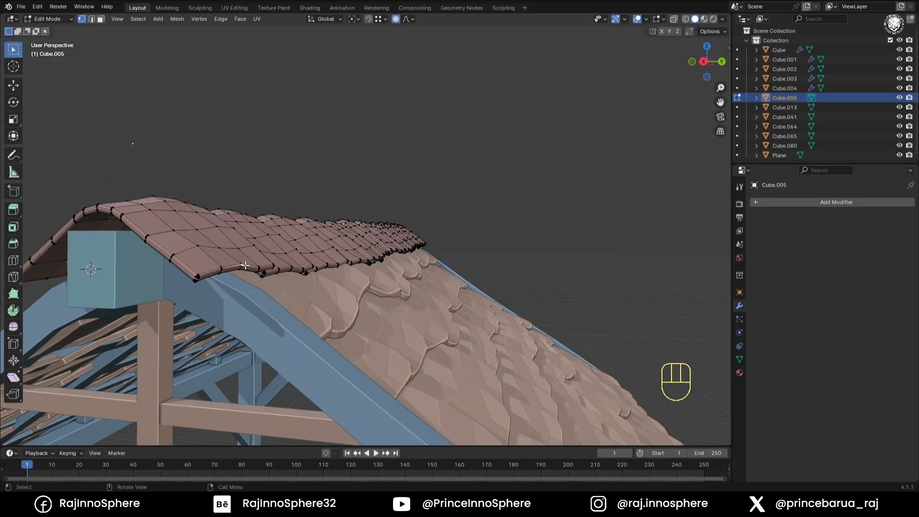
key("g")
key("z")
left_click(247, 281)
left_click(471, 330)
key("g")
key("z")
left_click(470, 336)
middle_click_drag(268, 307, 476, 286)
left_click(327, 308)
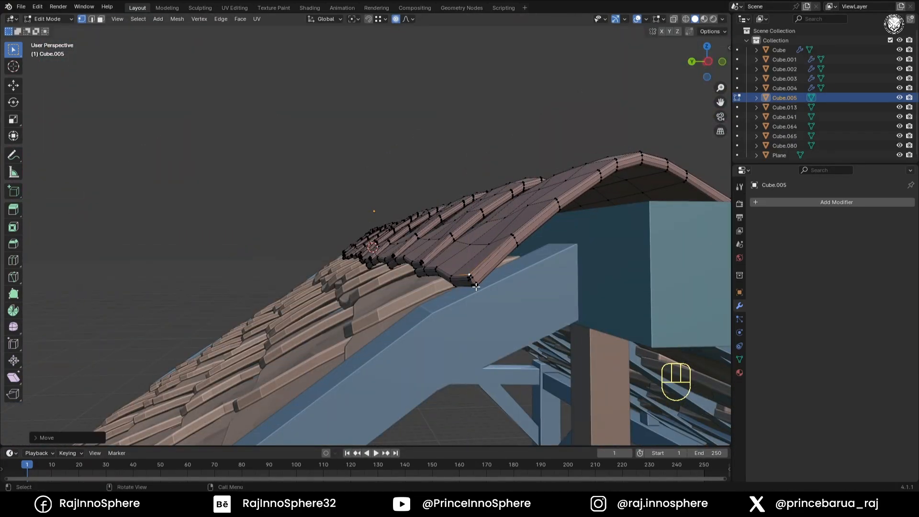
- Scale the new cube on the well and raise its top face along Z with proportional editing off to form a tall post
key("s")
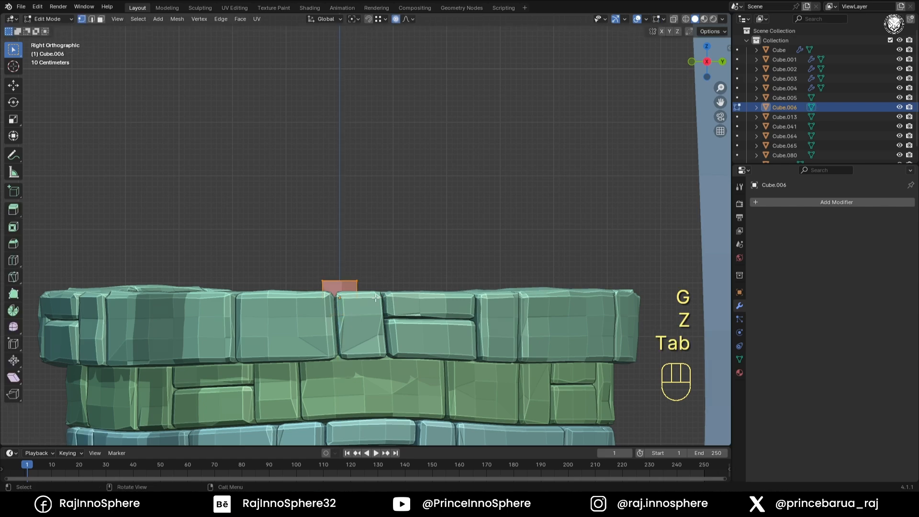
key("3")
key("alt+z")
left_click_drag(295, 265, 415, 290)
key("g")
left_click(396, 19)
key("g")
key("z")
key("alt+z")
middle_click_drag(416, 185, 404, 192)
- Scale the whole post thinner in X and Y, keeping its height locked
key("a")
key("s")
key("shift+z")
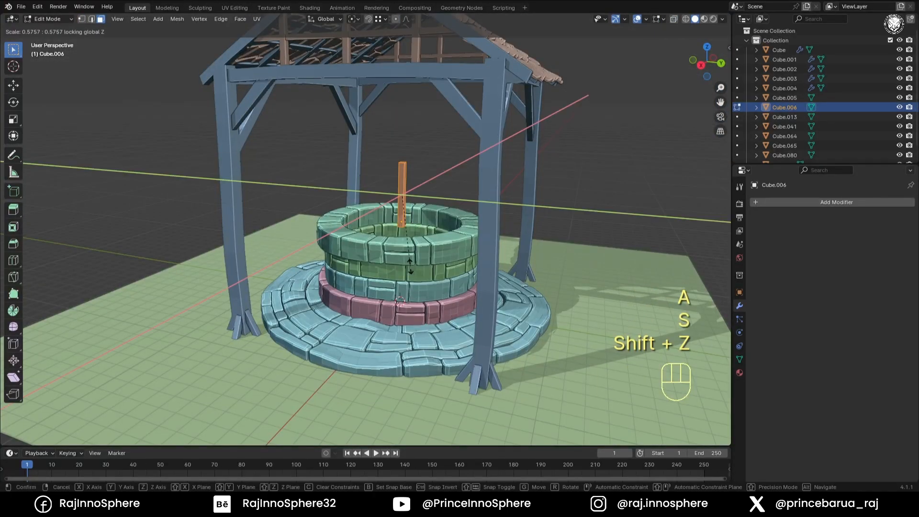
left_click(411, 265)
key("KP_3")
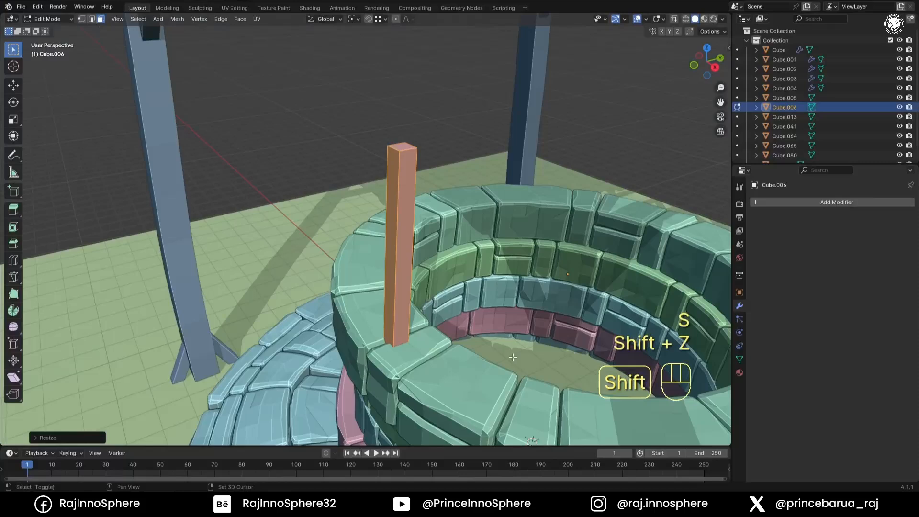
- Adjust the post's height along Z and mirror it across the well on the Y axis, using Cube.013 as mirror object
key("3")
key("g")
key("z")
left_click(444, 194)
middle_click_drag(443, 194, 374, 297)
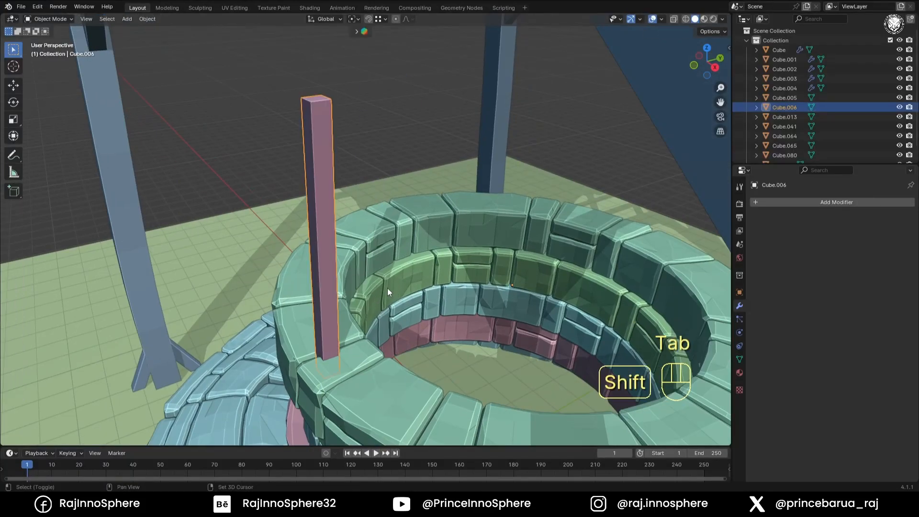
left_click(807, 202)
left_click(837, 234)
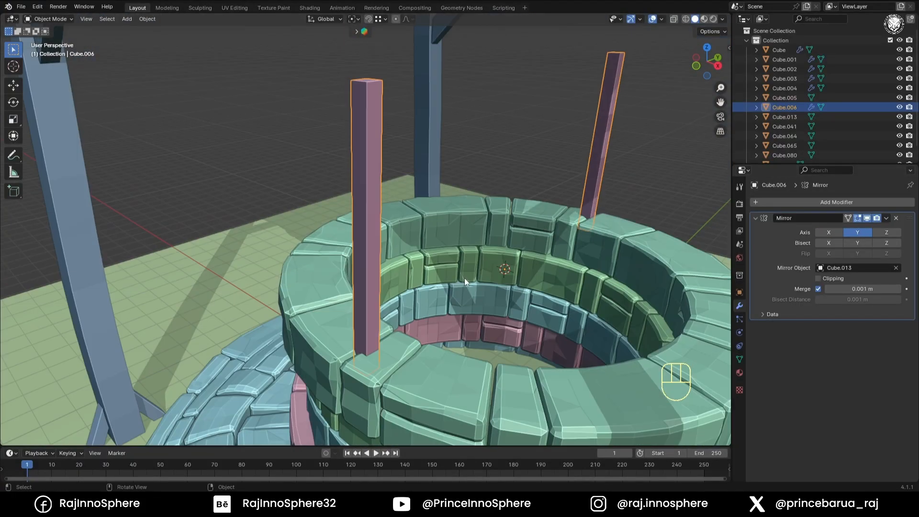
- Add a cylinder at the well's centre with a changed vertex count and rotate it 90° about X
key("shift+a")
left_click(580, 280)
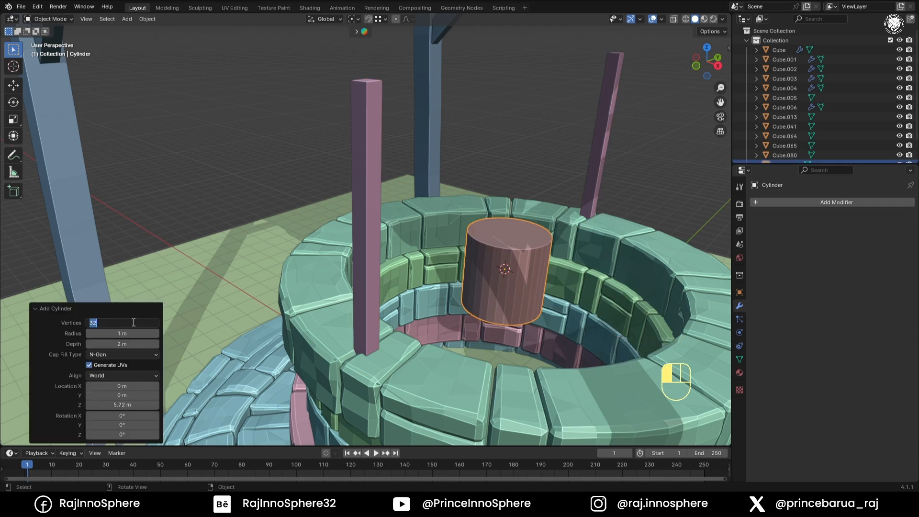
left_click(48, 309)
key("r")
key("x")
key("KP_9")
key("KP_0")
left_click(343, 314)
- Raise the cylinder between the two posts, scale it down, and stretch it along Y to span the gap as an axle
key("KP_1")
middle_click_drag(342, 314, 283, 414, "shift")
key("g")
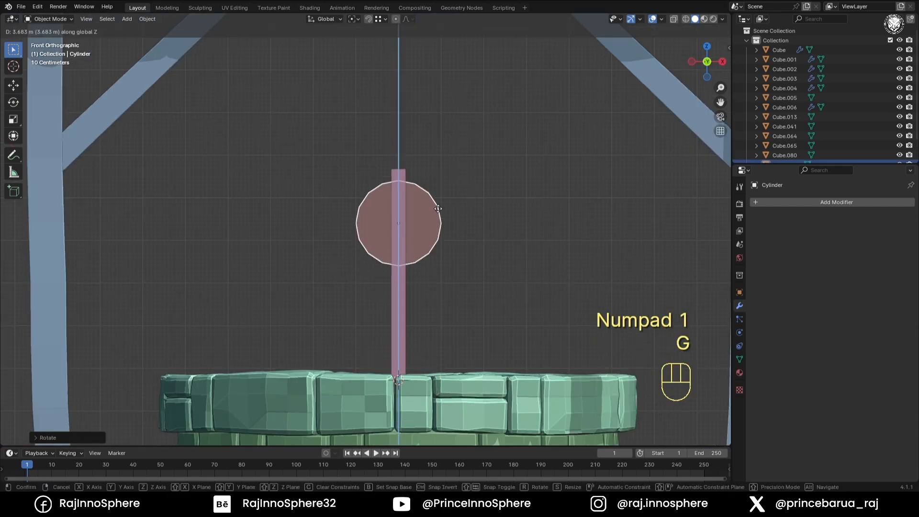
left_click(560, 261)
key("s")
left_click(423, 244)
middle_click_drag(424, 243, 403, 336)
key("s")
key("x")
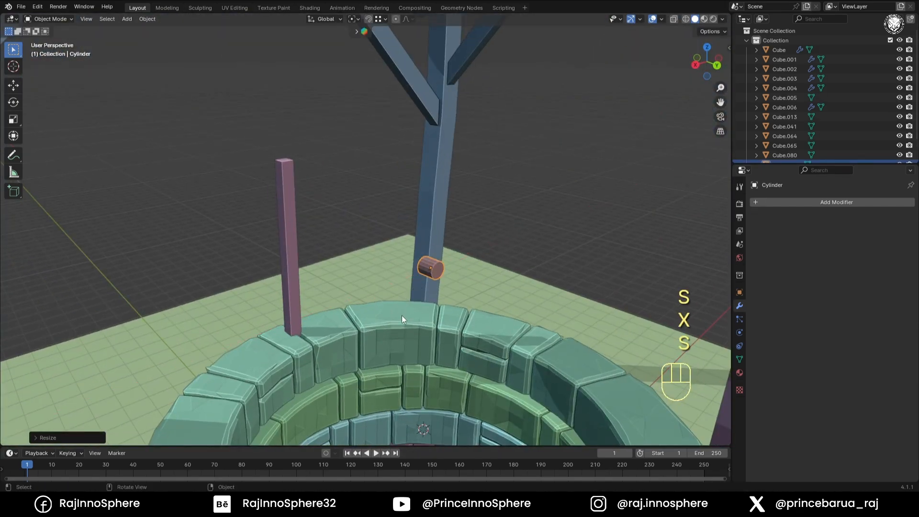
left_click(430, 307)
key("KP_3")
key("s")
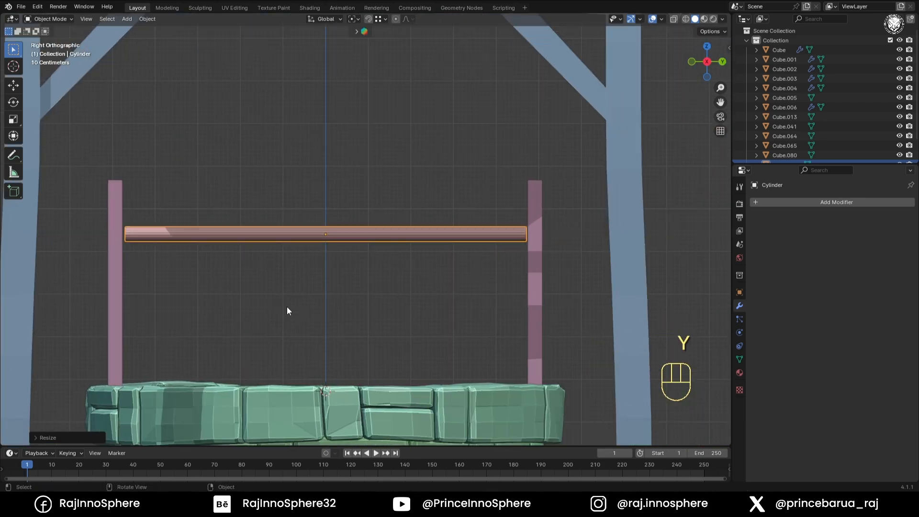
- Select the axle's end face beside the non-mirrored post in X-ray and focus on it
key("Tab")
key("alt+z")
left_click_drag(98, 204, 138, 297)
key("KP_Decimal")
key("alt+z")
middle_click_drag(459, 306, 489, 319)
key("i")
right_click(604, 359)
key("s")
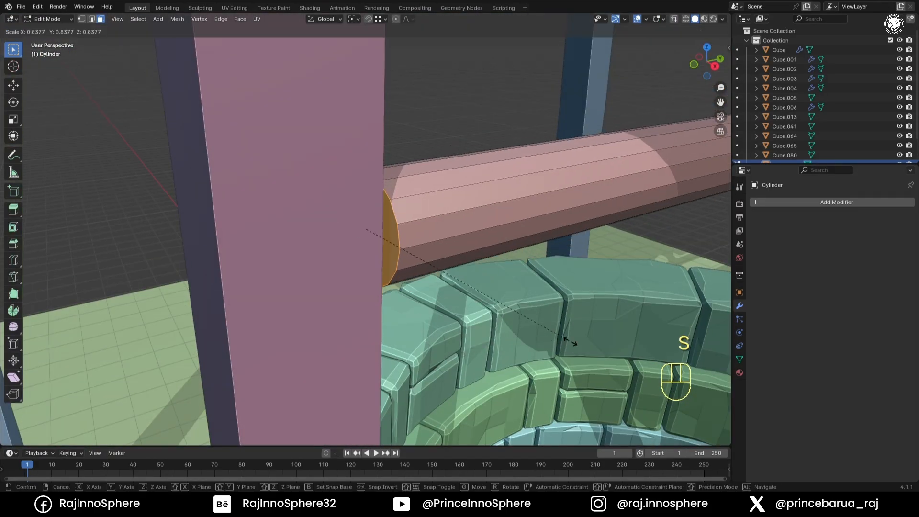
right_click(602, 348)
- Inset the axle's end face and extrude it as a thinner stub through the post, adjusting its length along Y
key("i")
left_click(620, 349)
key("s")
left_click(297, 306)
middle_click_drag(297, 345, 335, 378)
key("g")
key("x")
key("y")
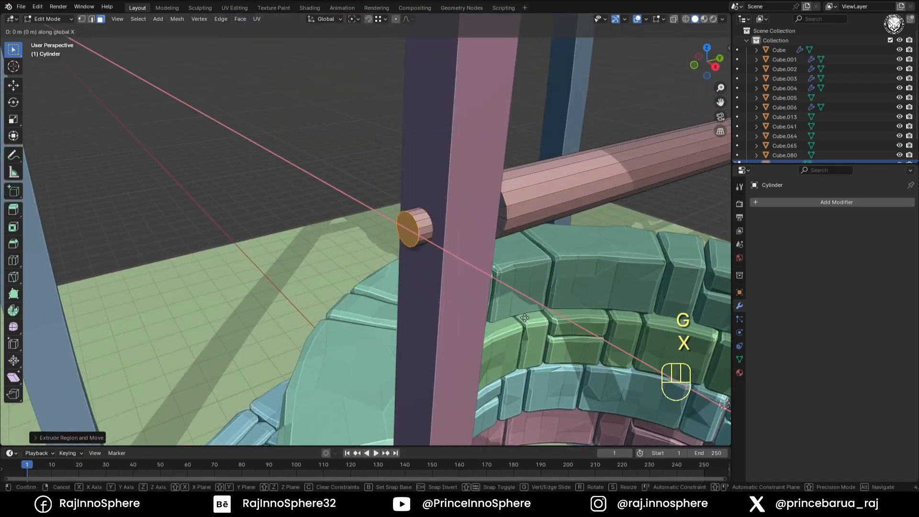
left_click(307, 296)
- Inset the axle's opposite end face and extrude it as a thinner stub out through the other post
middle_click_drag(364, 239, 383, 287, "ctrl")
middle_click_drag(527, 259, 213, 277, "shift")
key("Tab")
key("KP_3")
key("Tab")
key("3")
key("alt+z")
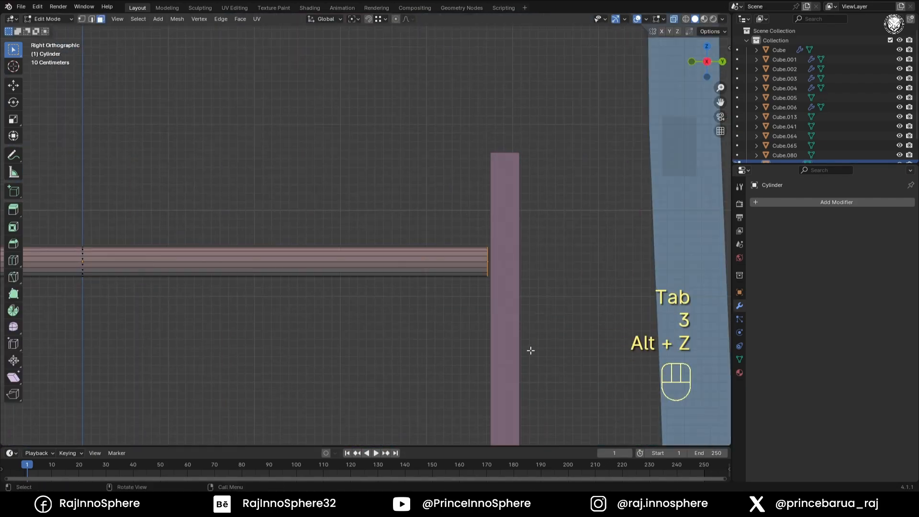
left_click_drag(530, 350, 471, 225)
key("KP_Decimal")
key("alt+z")
middle_click_drag(445, 283, 395, 296)
key("i")
left_click(523, 333)
middle_click_drag(524, 335, 500, 319)
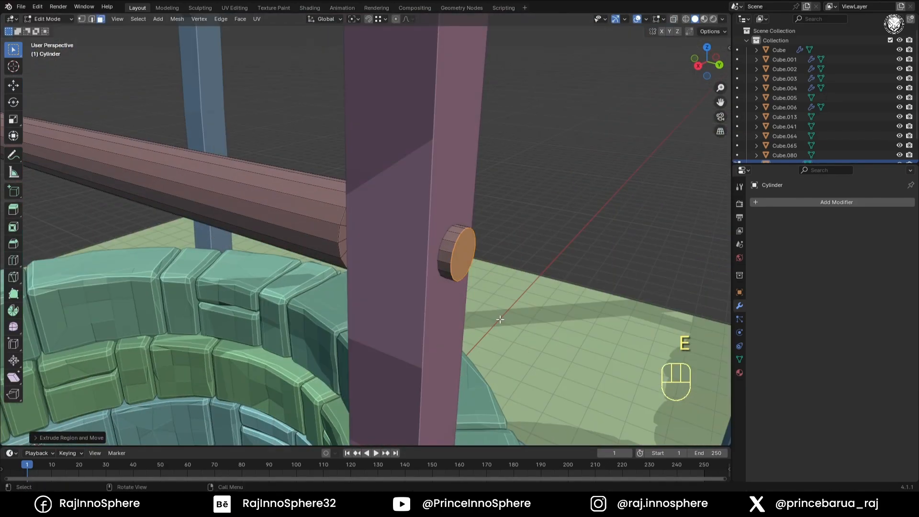
left_click(528, 338)
- Snap the 3D cursor to the end face of the longer axle stub and add a scaled-down cube there
middle_click_drag(268, 287, 460, 277)
key("3")
left_click(367, 232)
key("shift+s")
key("Tab")
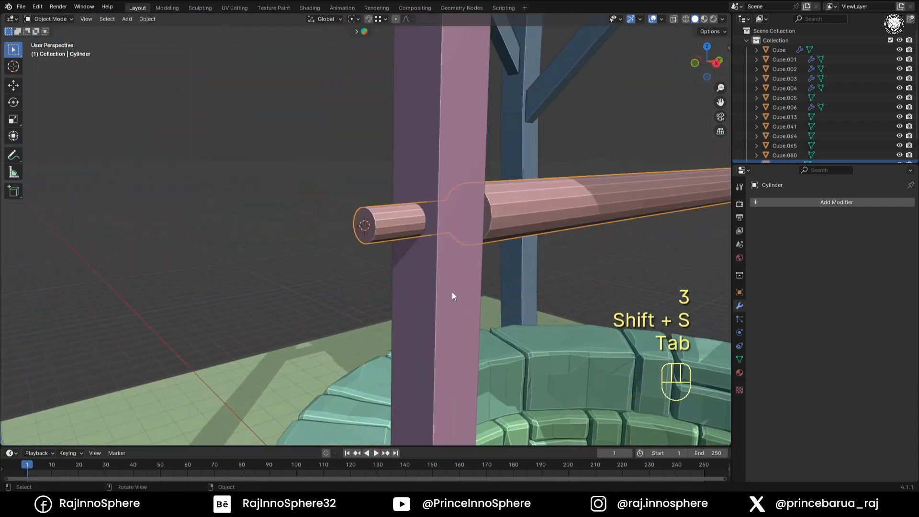
key("shift+a")
left_click(471, 260)
key("s")
left_click(388, 242)
- Duplicate the stub's end into a vertical cylinder beneath the cube and lengthen its lower face along Z into a crank arm
middle_click_drag(400, 249, 340, 201)
key("alt+z")
key("shift+d")
key("z")
key("alt+z")
left_click(410, 222)
left_click(409, 168)
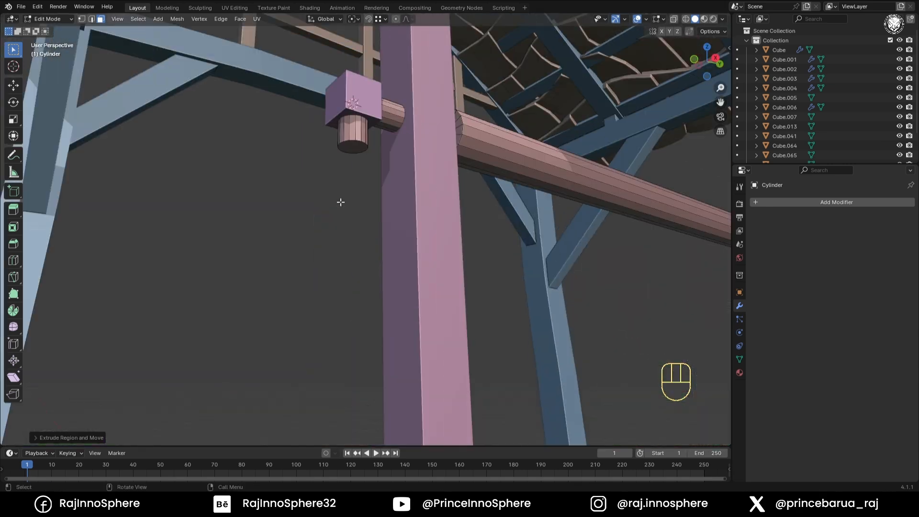
left_click(353, 148)
key("g")
key("z")
left_click(357, 225)
- Duplicate the joint cube down along Z to the lower end of the crank arm and scale the copy
key("Tab")
left_click(367, 104)
key("shift+d")
key("z")
key("s")
middle_click_drag(401, 235, 418, 284)
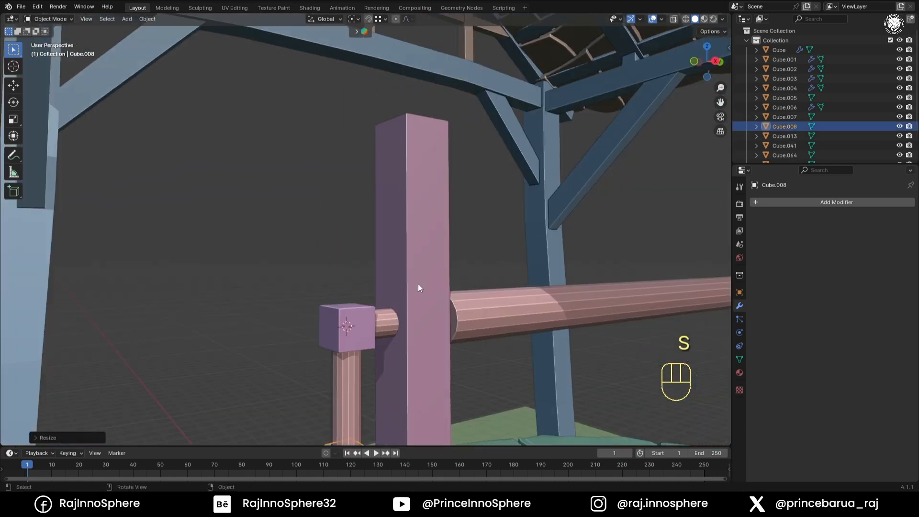
- Thin the crank arm in X and Y only, and scale down the joint cube at its lower end
left_click(361, 173)
key("Tab")
key("s")
key("shift+z")
key("Tab")
left_click(369, 234)
key("s")
left_click(408, 263)
- Duplicate the crank arm, rotate the copy 90° about X and move it to the lower joint cube as the hand grip
left_click(363, 190)
key("Tab")
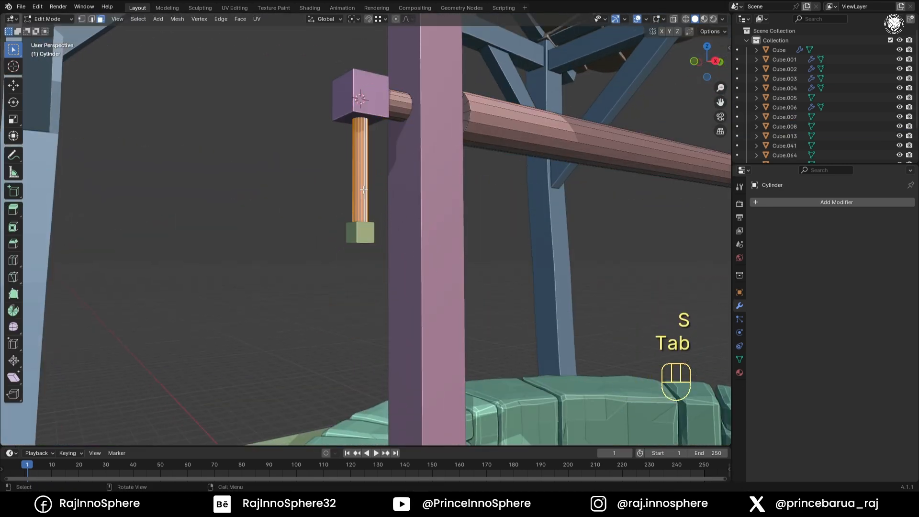
key("r")
key("x")
key("KP_9")
key("KP_0")
left_click(357, 192)
key("KP_3")
key("KP_Decimal")
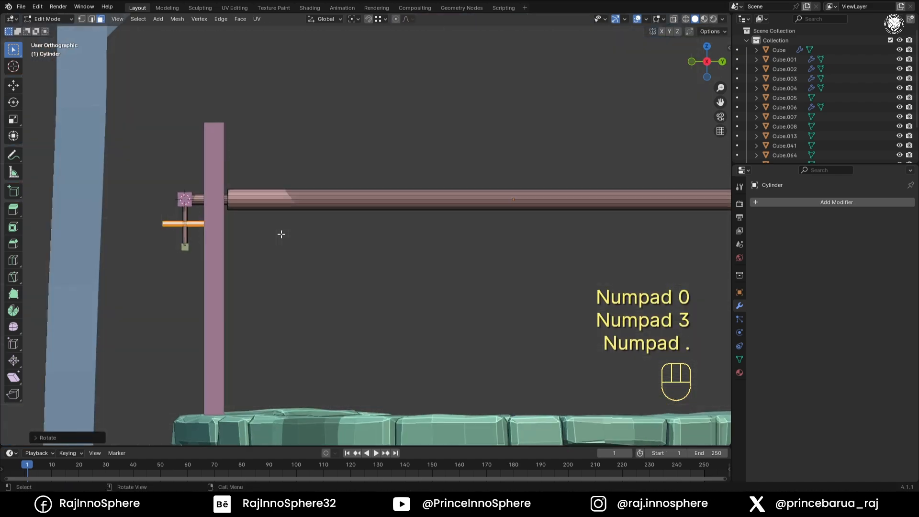
key("g")
left_click(308, 345)
- Adjust the hand grip's length by moving its end face along Y so it projects outward from the lower cube
middle_click_drag(308, 345, 414, 357)
middle_click_drag(414, 356, 417, 383, "ctrl")
key("3")
left_click(291, 383)
key("g")
key("x")
key("g")
key("y")
left_click(520, 188)
- Snap the 3D cursor to the axle's centre and add an Archimedean spiral curve there
middle_click_drag(519, 188, 407, 204, "shift")
key("Tab")
key("shift+s")
left_click(418, 217)
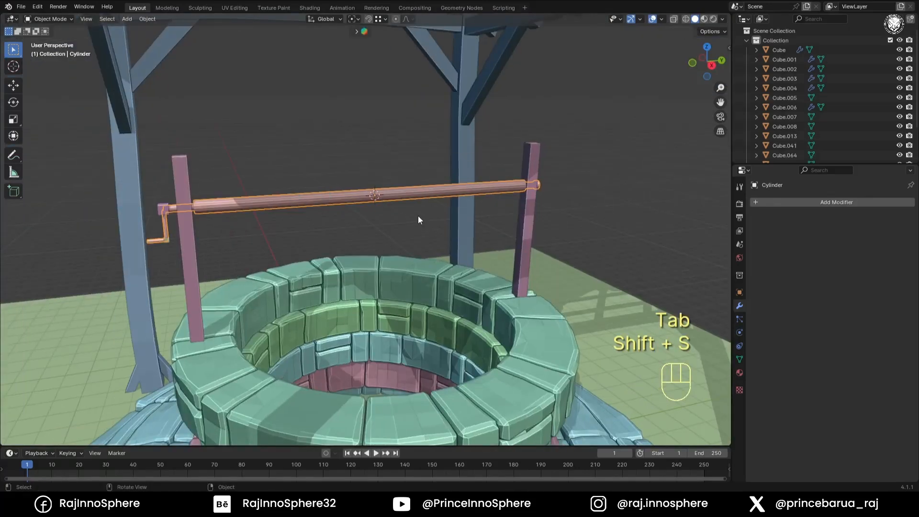
key("shift+a")
mouse_move(413, 228)
mouse_move(467, 443)
left_click(538, 317)
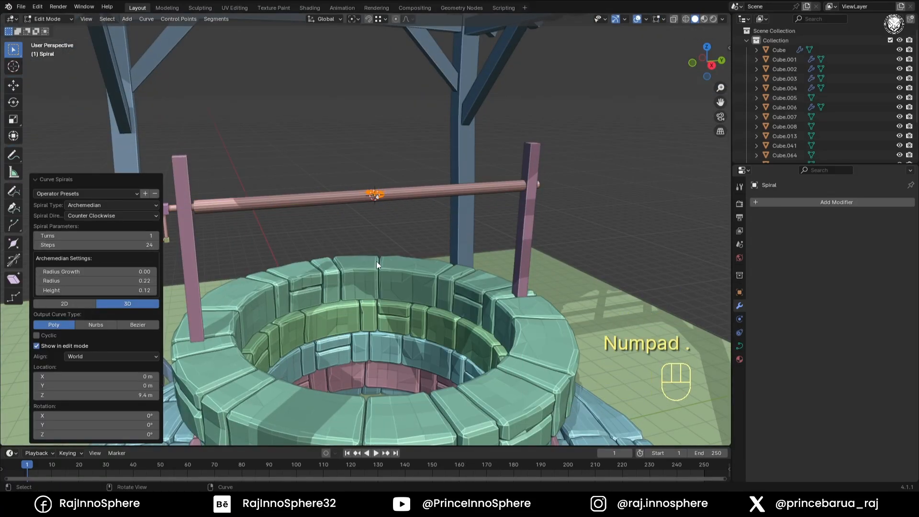
- Rotate the spiral 90° about X so it wraps the axle, and set its radius to 0.21 and height to 0.05
key("KP_Decimal")
key("KP_1")
key("alt+z")
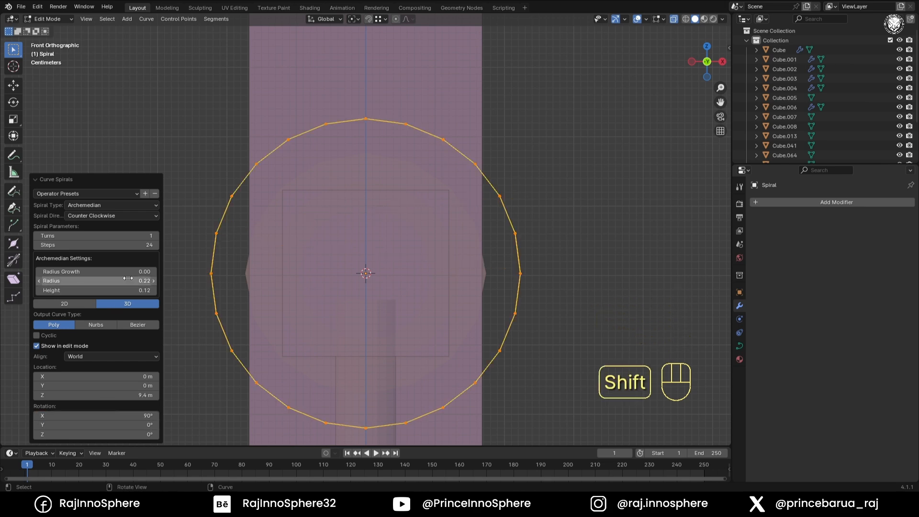
left_click_drag(128, 279, 125, 278, "shift")
key("alt+z")
key("KP_3")
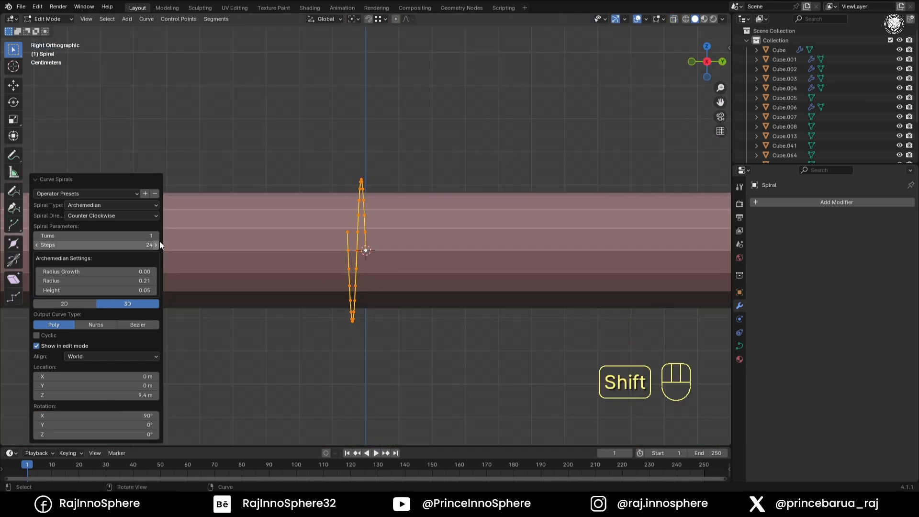
- Set the spiral to 9 turns with 10 steps
middle_click_drag(351, 282, 50, 254)
key("alt+z")
key("alt+z")
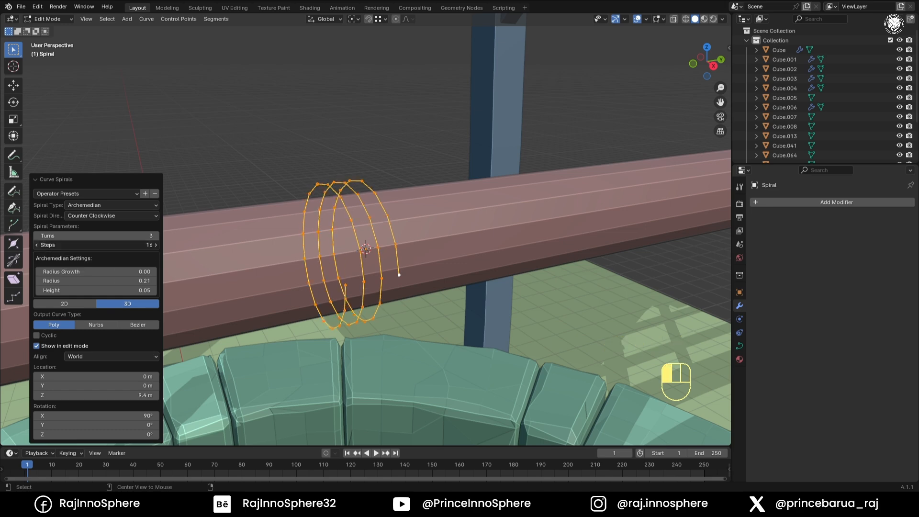
left_click_drag(96, 235, 115, 235)
key("ctrl+KP_3")
- Give the spiral a round bevel with a depth of 0.05 m and set its height to 0.09
left_click(740, 345)
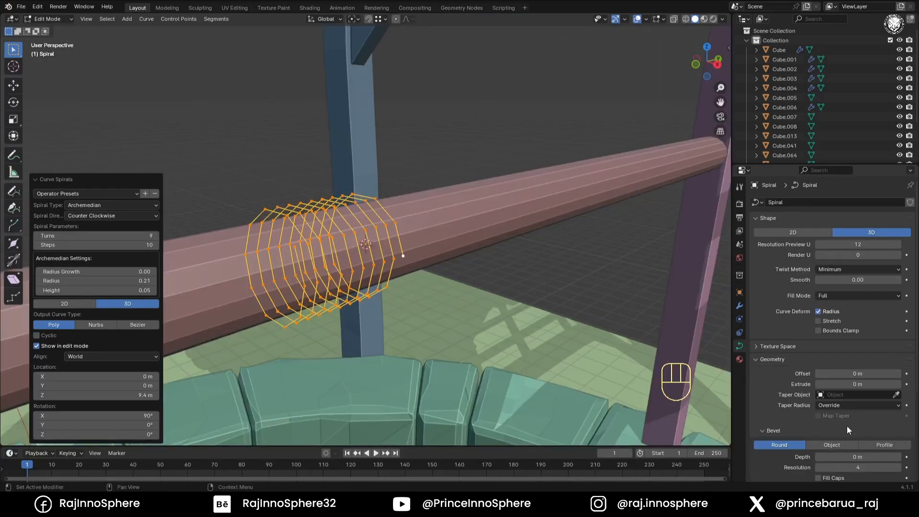
left_click_drag(857, 356, 882, 360)
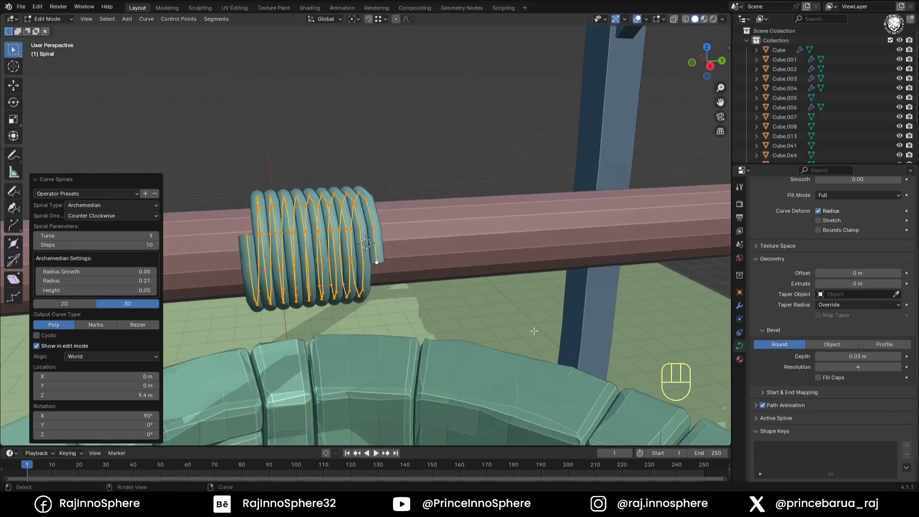
key("shift+alt+z")
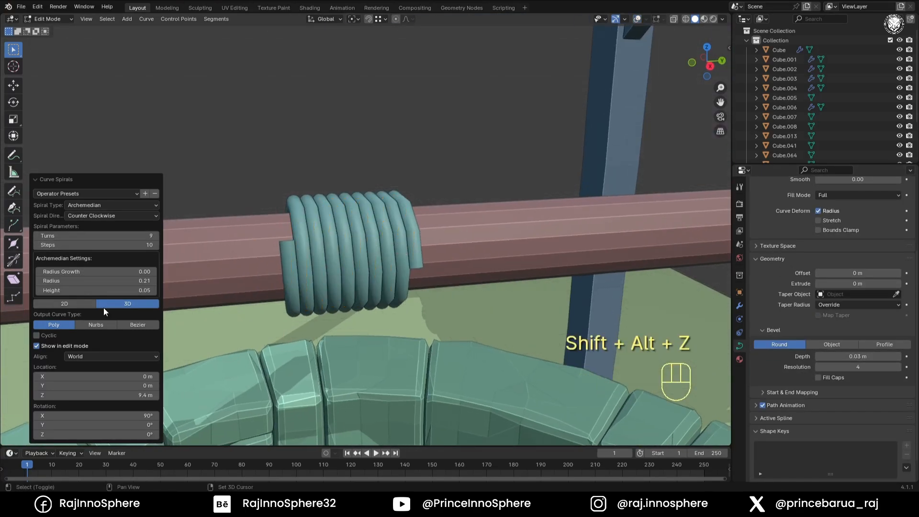
left_click_drag(96, 290, 111, 290, "shift")
key("shift+alt+z")
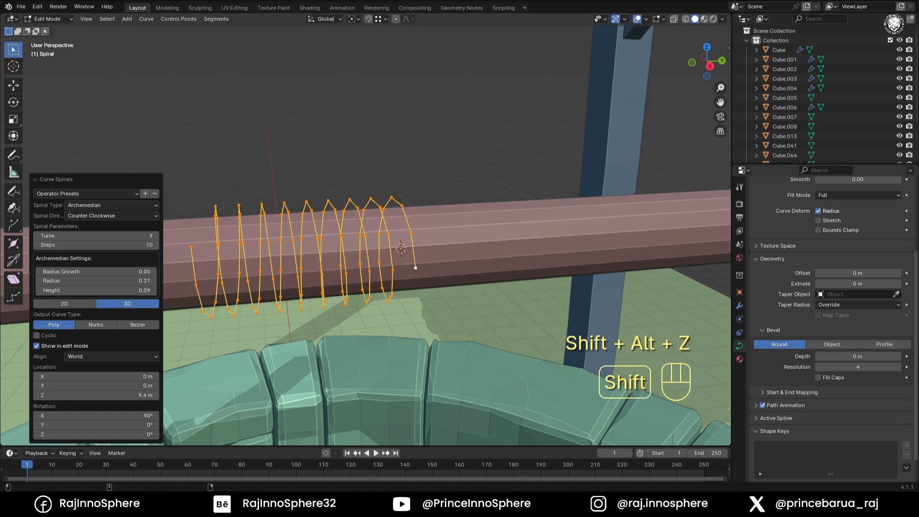
left_click_drag(899, 360, 910, 359)
key("ctrl+KP_3")
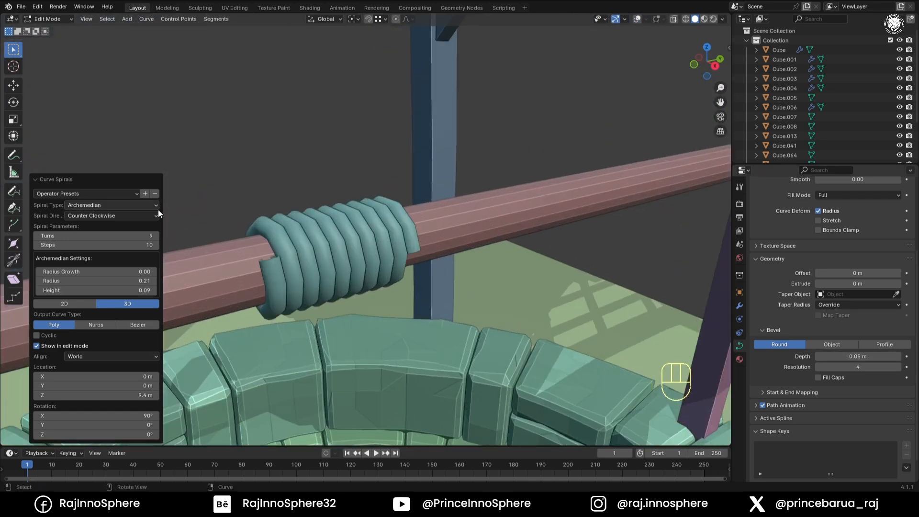
- Select the end point of the rope coil and extrude it slightly along X
middle_click_drag(268, 260, 384, 320)
left_click(324, 275)
scroll(335, 287, "up", 3)
key("alt+z")
key("alt+z")
key("e")
key("x")
left_click(330, 306)
key("alt+z")
key("alt+z")
- Extrude the rope's end point about 2.13 m straight down along Z into the well opening
key("KP_3")
scroll(533, 288, "down", 5)
middle_click_drag(468, 258, 476, 175, "shift")
key("e")
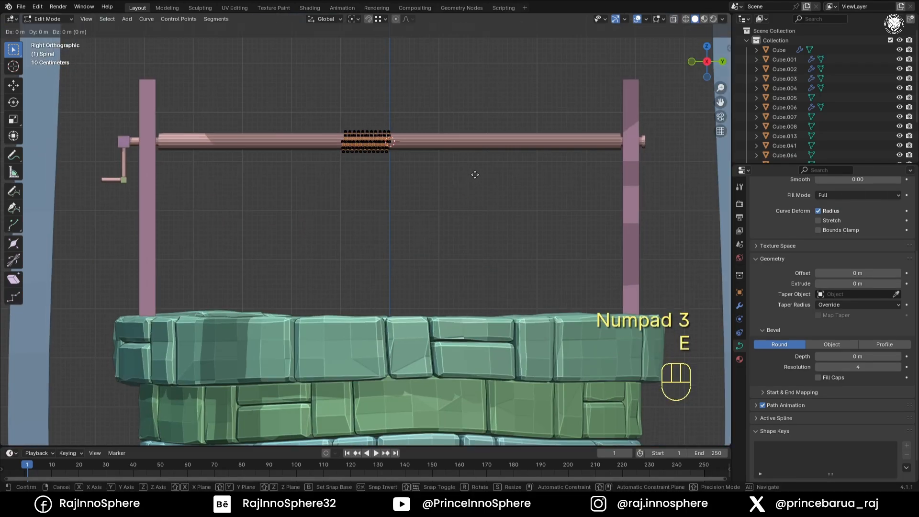
key("z")
left_click(409, 246)
- Set the rope's bevel depth to 0.04 m and shade it flat
middle_click_drag(409, 246, 429, 234)
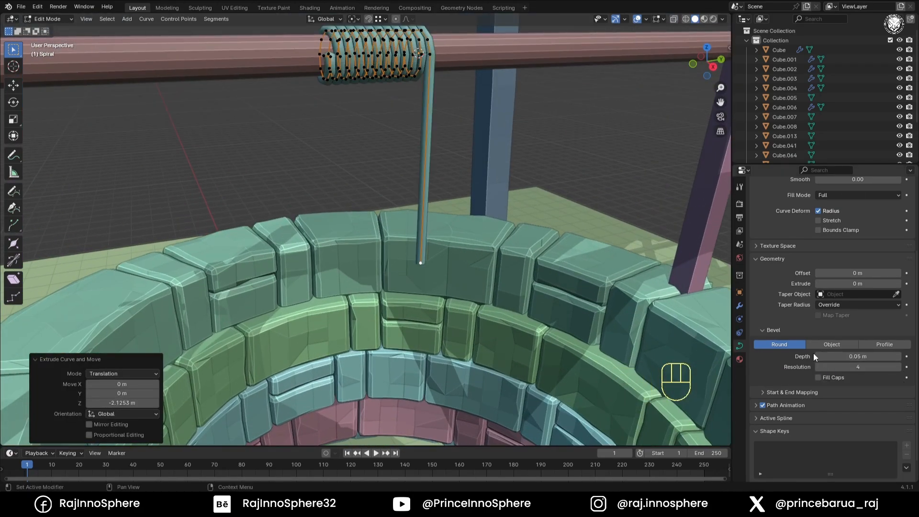
scroll(814, 356, "down", 1, "ctrl")
key("Tab")
right_click(465, 194)
left_click(418, 224)
- Convert the rope curve to a mesh
middle_click_drag(467, 125, 423, 175, "shift")
right_click(422, 175)
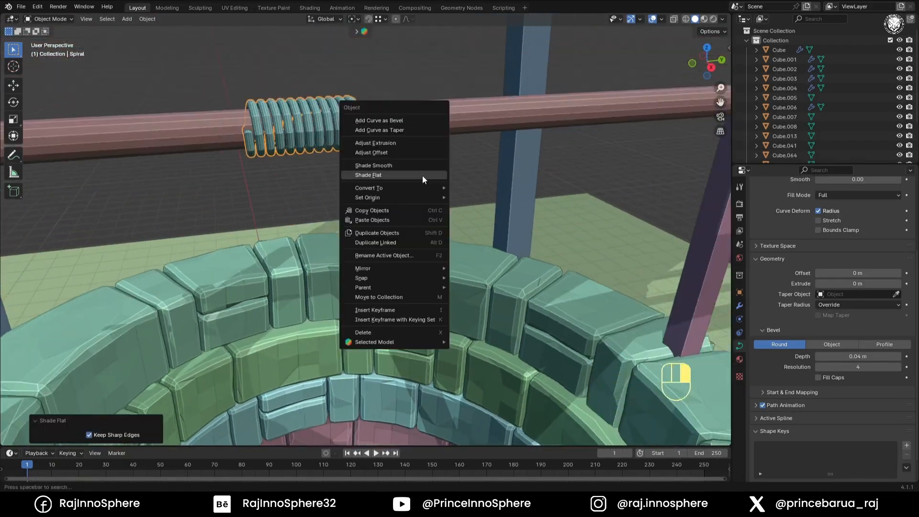
mouse_move(421, 188)
left_click(472, 197)
middle_click_drag(386, 305, 367, 201, "shift")
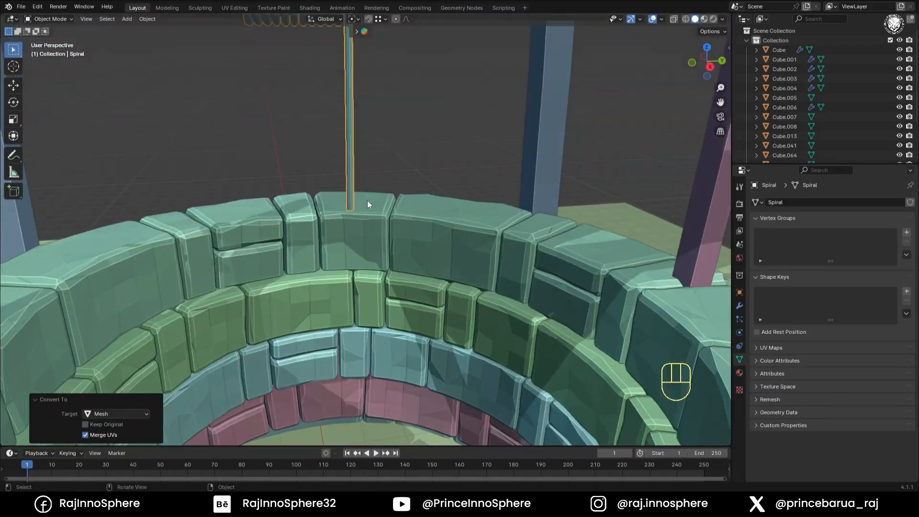
- Add a low-sided cylinder at the 3D cursor on the axle as the base shape for the bucket
middle_click_drag(660, 309, 626, 320)
key("Tab")
key("KP_Decimal")
key("a")
key("KP_Decimal")
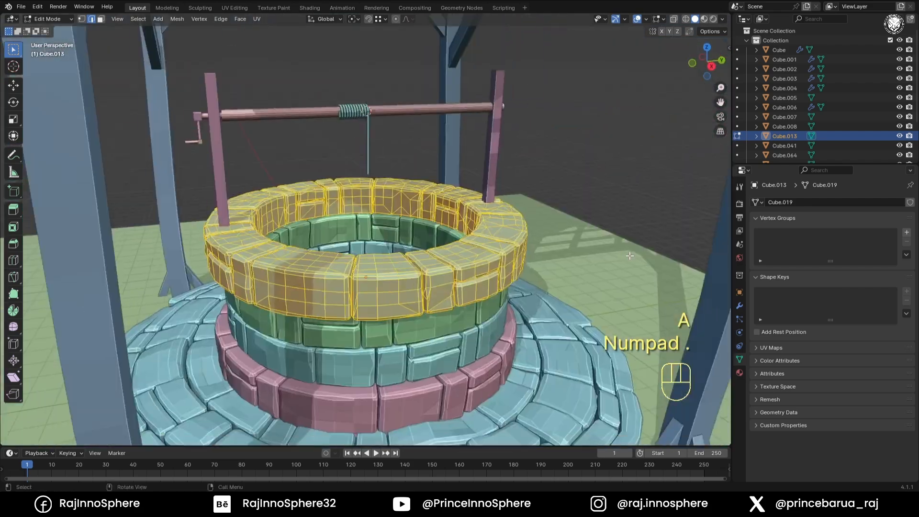
key("Tab")
key("shift+a")
mouse_move(401, 197)
left_click(446, 245)
left_click(46, 307)
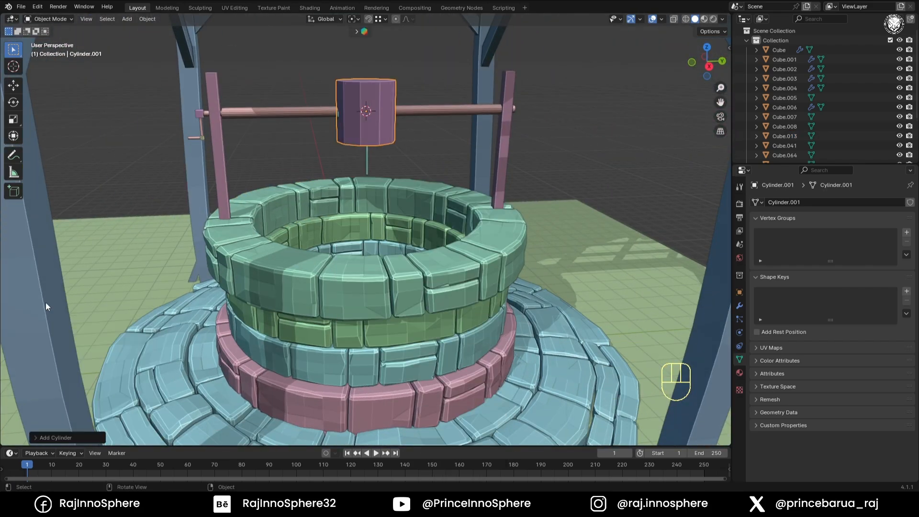
- Scale the cylinder down to bucket size and move it down along Z to just below the rope's end
key("KP_3")
middle_click_drag(392, 201, 425, 349, "shift")
key("s")
left_click(493, 152)
key("g")
key("z")
left_click(455, 278)
middle_click_drag(455, 278, 469, 310)
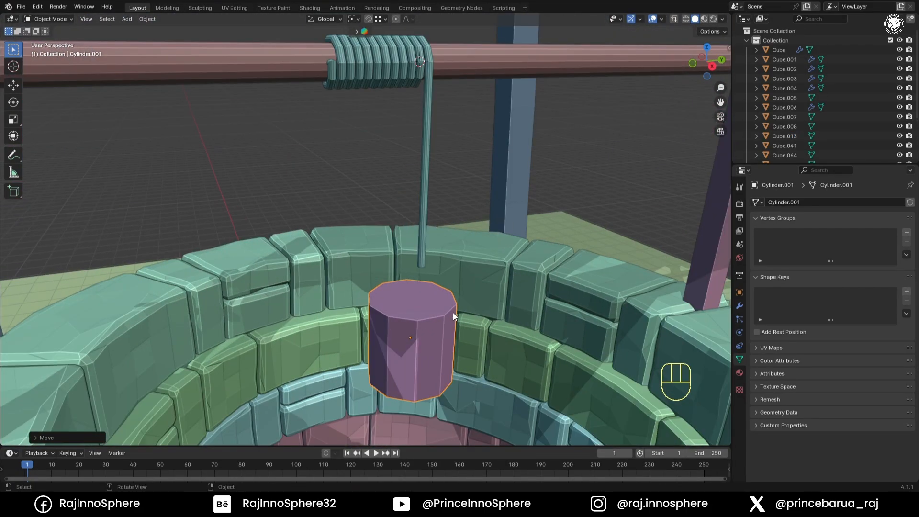
- Widen the cylinder's top face, inset it and extrude it down along Z to hollow out a tapered bucket
key("Tab")
key("3")
key("s")
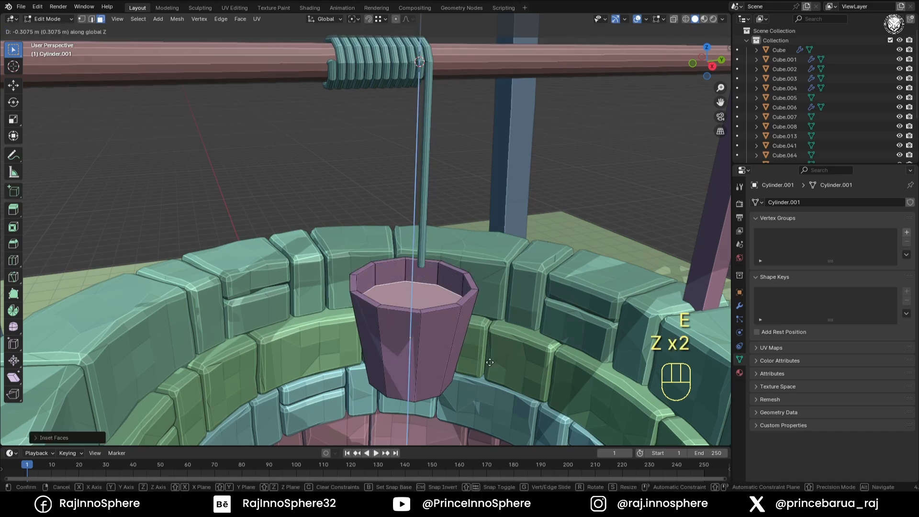
left_click(489, 416)
- Lower the bucket's inner floor face along Z to close to the bottom
key("KP_3")
middle_click_drag(519, 388, 474, 276, "shift")
scroll(474, 277, "up", 4)
key("alt+z")
key("g")
key("z")
key("g")
key("z")
left_click(484, 287)
key("alt+z")
- Snap the 3D cursor to a corner point on the bucket's rim and add a cube there
middle_click_drag(311, 168, 476, 292)
key("1")
key("shift+s")
key("Tab")
key("shift+a")
left_click(519, 187)
- Scale the cube down to a small bracket and move it onto the bucket's outer wall just below the rim
key("s")
left_click(412, 258)
key("s")
left_click(421, 263)
key("KP_3")
left_click(517, 286)
middle_click_drag(412, 259, 483, 292)
middle_click_drag(484, 292, 483, 215, "shift")
scroll(484, 215, "down", 2)
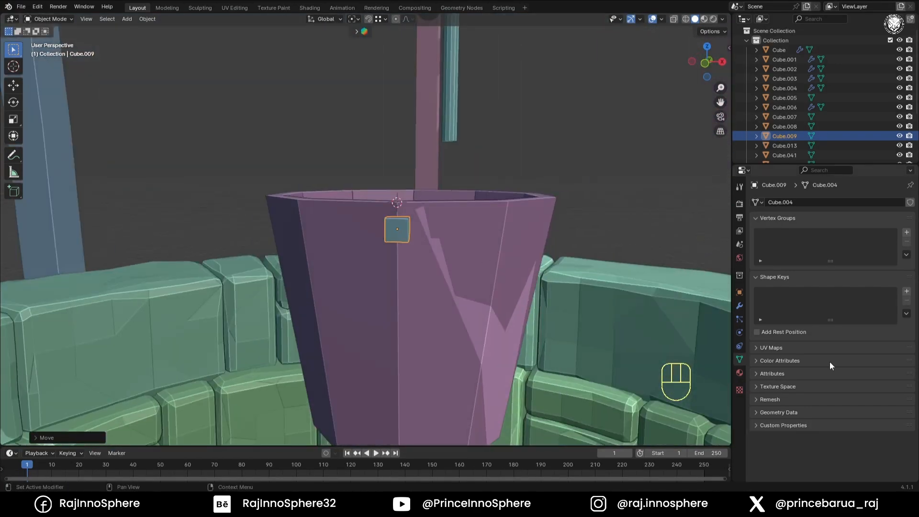
- Add a Mirror modifier to the bracket cube, using the bucket (Cylinder.001) as mirror object and only the Y axis
left_click(740, 306)
left_click(790, 203)
left_click(898, 220)
left_click(865, 203)
left_click(749, 228)
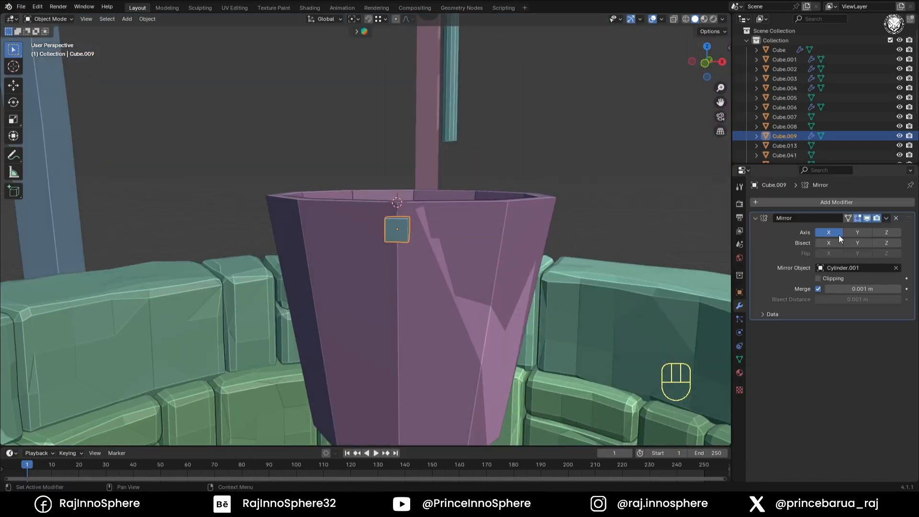
left_click(837, 234)
left_click(858, 233)
- Duplicate the bracket block outward along Y as a smaller adjoining block and add a loop cut across its middle
middle_click_drag(408, 197, 434, 277)
key("Tab")
key("3")
left_click(333, 258)
key("KP_3")
key("KP_Decimal")
key("KP_Decimal")
middle_click_drag(333, 259, 438, 306)
key("shift+d")
key("y")
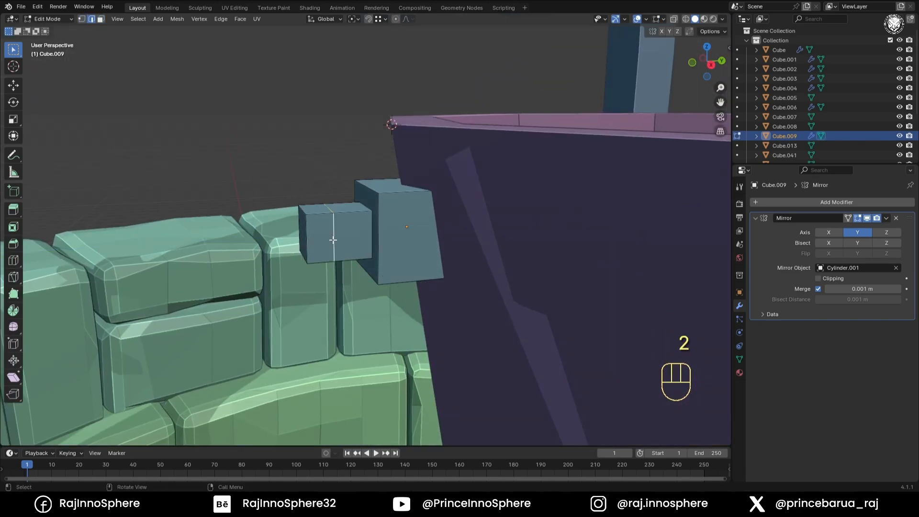
- Extrude a thin segmented handle arc up from the outer block to the rope, with Mirror clipping enabled to join both halves
left_click(340, 244)
key("KP_3")
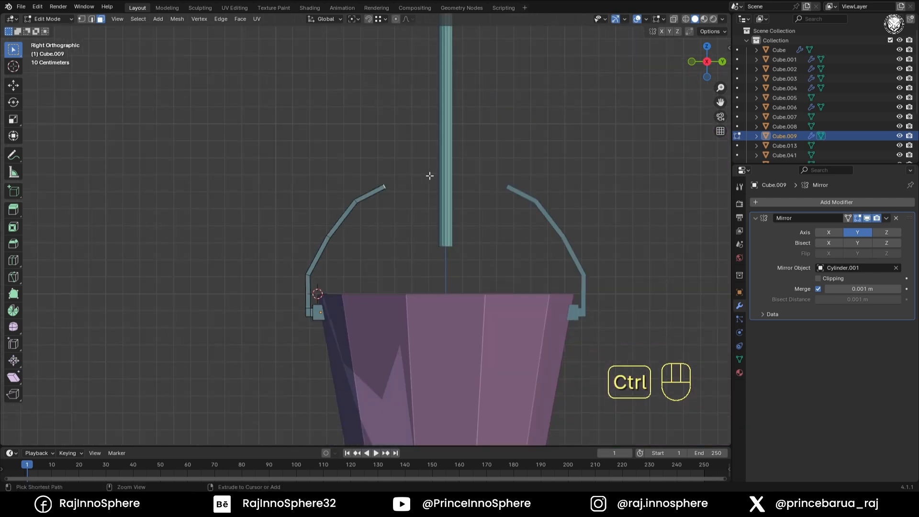
left_click(421, 241)
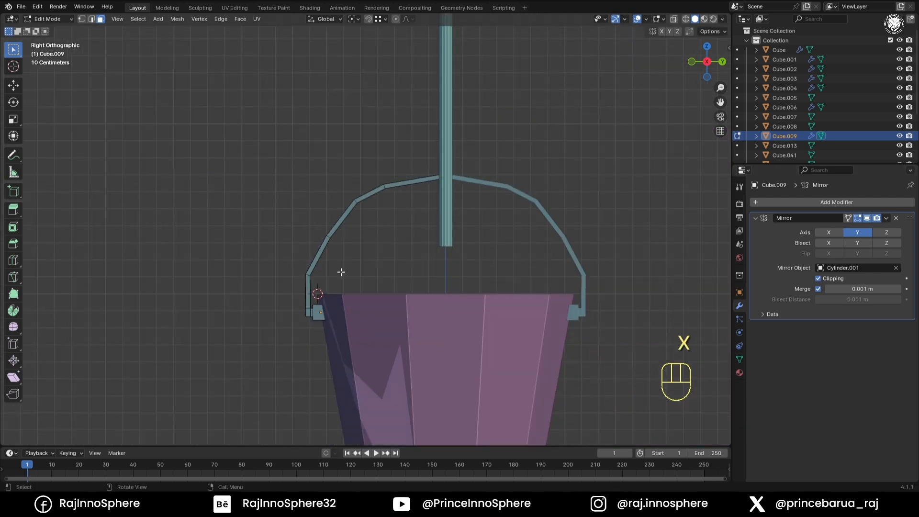
- Select the handle arc's edges, even out their spacing with LoopTools Space, and leave edit mode to select the bucket
key("2")
key("alt+z")
key("c")
left_click(374, 198)
right_click(510, 164)
left_click(558, 235)
right_click(558, 235)
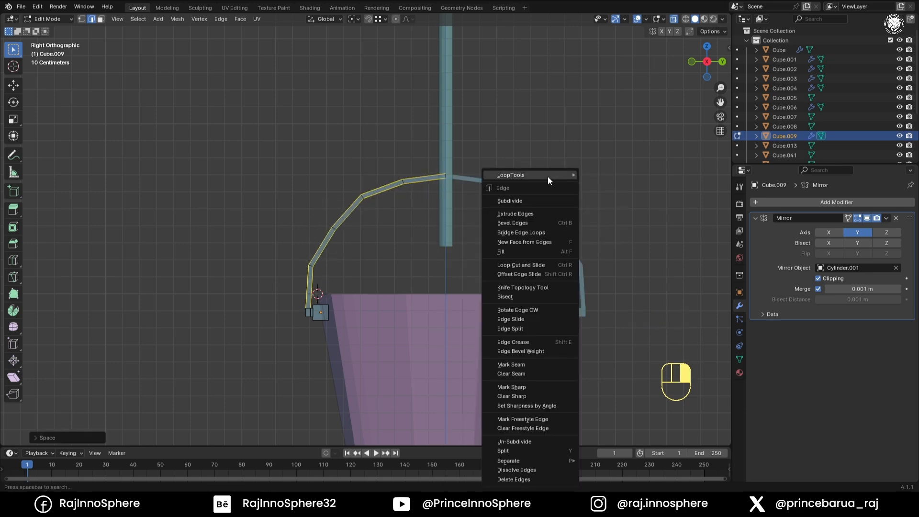
left_click(606, 239)
middle_click_drag(316, 244, 384, 282)
key("alt+z")
key("Tab")
left_click(343, 283)
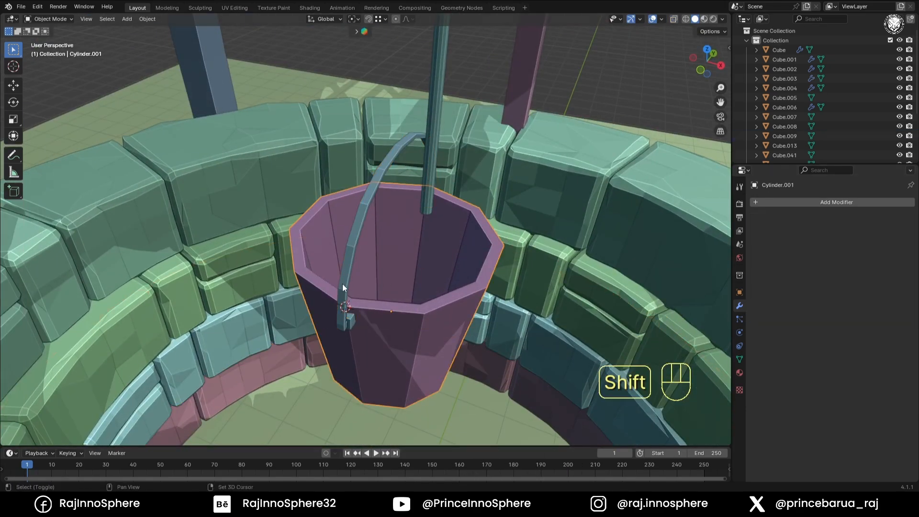
- Move the bucket and its handle so the handle lines up beneath the hanging rope in front view
key("KP_1")
middle_click_drag(464, 224, 444, 296, "ctrl")
key("g")
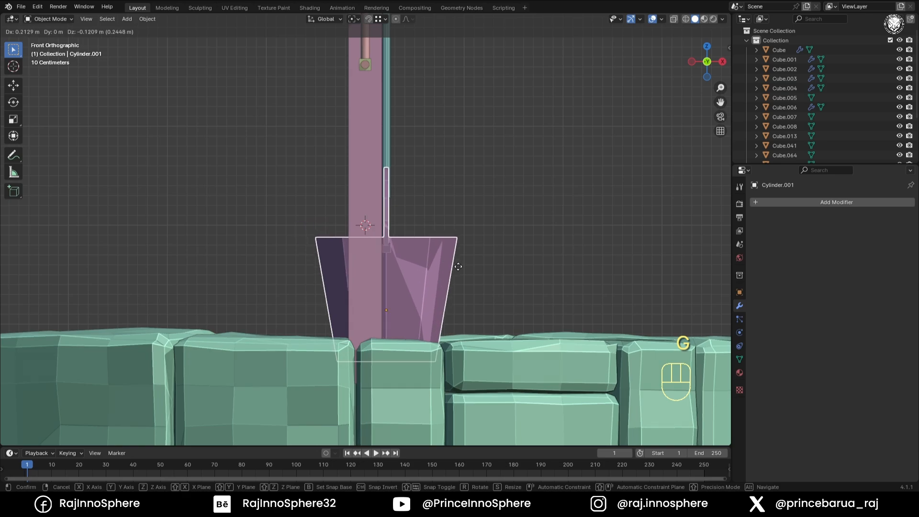
left_click(458, 266)
middle_click_drag(457, 266, 354, 300)
- Raise the lower end of the hanging rope along Z so it ends above the bucket handle
left_click(416, 168)
key("Tab")
key("2")
key("alt+z")
left_click_drag(392, 199, 441, 232)
key("alt+z")
key("KP_3")
key("g")
key("z")
left_click(433, 178)
middle_click_drag(433, 178, 396, 284)
- Select the entire rope mesh and thicken it with Shrink/Fatten
key("a")
key("s")
key("alt+s")
left_click(480, 274)
middle_click_drag(479, 274, 458, 259)
- Select several end turns of the rope coil and duplicate them down near the top of the bucket handle
key("3")
left_click(251, 161)
key("ctrl+KP_Add")
key("ctrl+KP_Add")
key("ctrl+KP_Add")
key("ctrl+KP_Add")
key("KP_3")
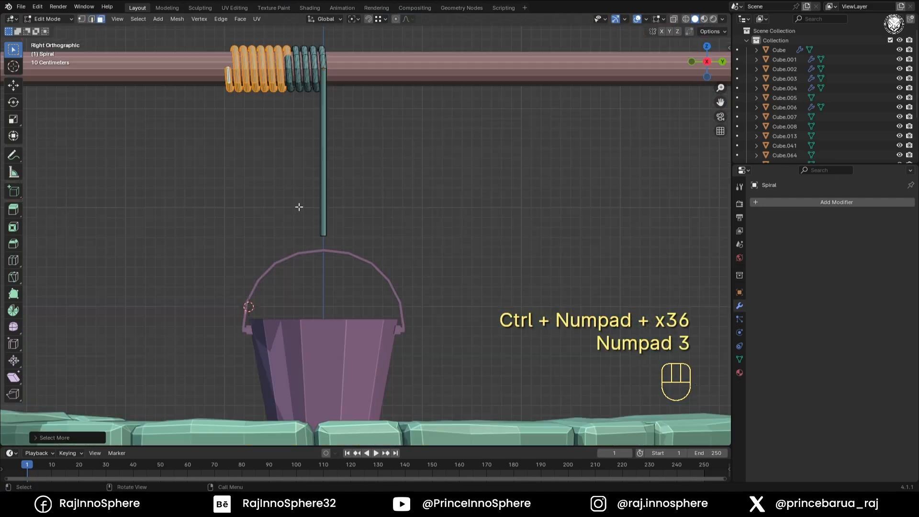
key("shift+d")
left_click(360, 387)
- Centre the duplicated coil on the bucket handle in front view and scale it down to wrap closely around it
key("KP_1")
key("alt+z")
scroll(375, 268, "up", 10)
middle_click_drag(599, 345, 302, 276, "shift")
key("g")
left_click(428, 252)
key("s")
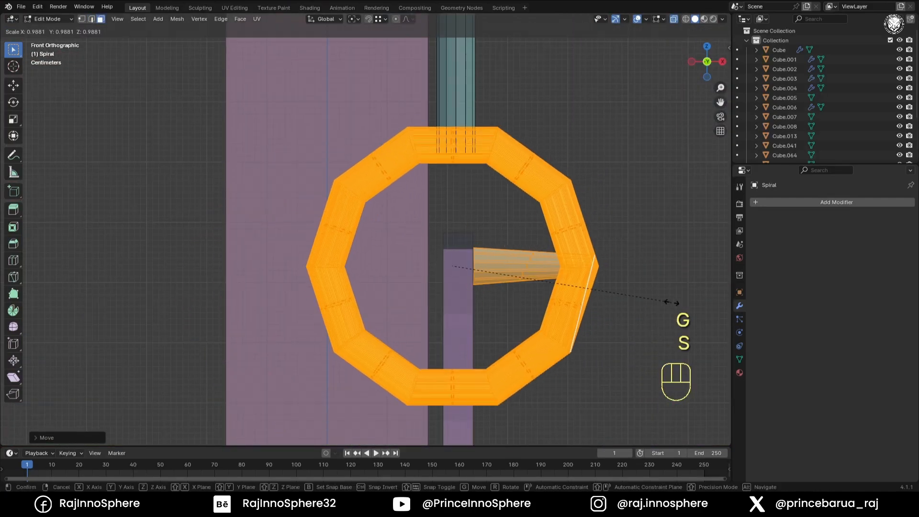
key("s")
left_click(498, 275)
- Fit the small coil on the handle's top by adjusting its height and thickness, stretching it along Y and shifting it along X
key("alt+z")
middle_click_drag(498, 274, 452, 280)
key("KP_3")
key("KP_6")
key("g")
key("z")
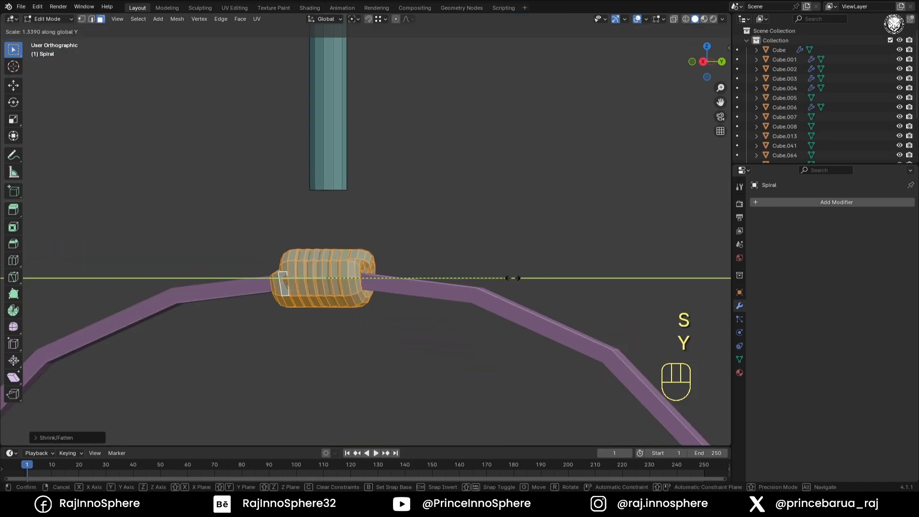
left_click(423, 282)
middle_click_drag(423, 282, 431, 310)
key("g")
key("y")
key("x")
left_click(353, 396)
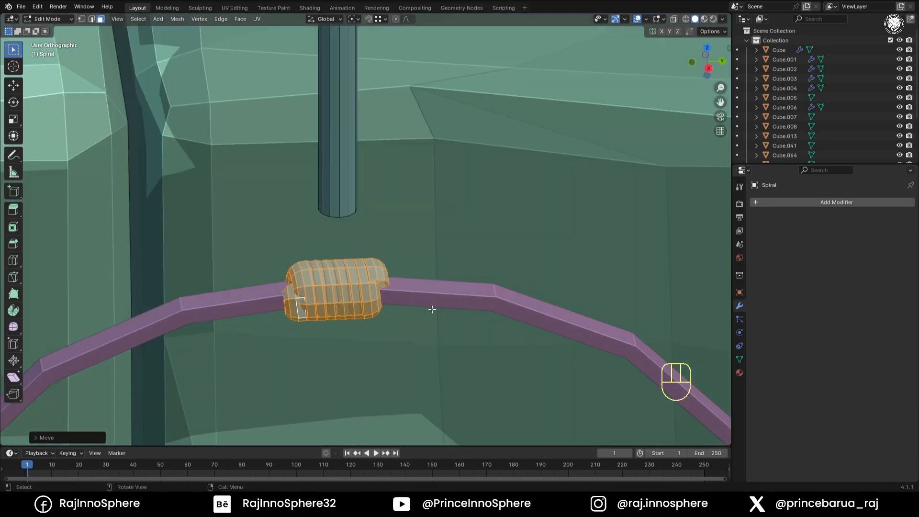
- Select the hanging rope's bottom edge loop and lower it along Z into the coil on the handle
scroll(430, 310, "down", 2)
key("2")
left_click(355, 222, "alt")
key("g")
key("z")
left_click(357, 269)
- Leave edit mode, check the finished rope and bucket in perspective, and save water well.blend
key("Tab")
scroll(389, 332, "down", 8)
key("KP_5")
middle_click_drag(389, 331, 497, 211)
key("Tab")
key("Tab")
scroll(497, 211, "down", 5)
key("ctrl+s")
key("ctrl+s")
key("ctrl+s")
key("ctrl+s")
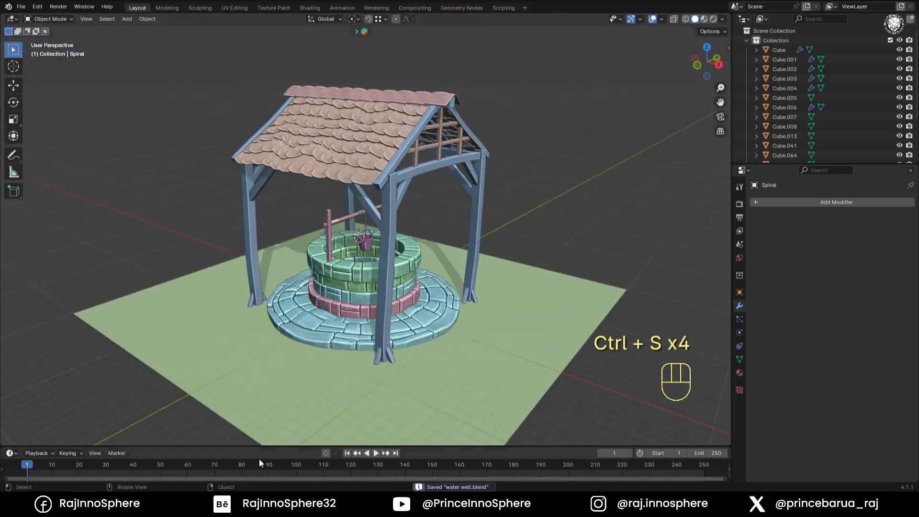
- Add a new cube at the world origin beneath the well
key("shift+a")
key("Escape")
key("shift+s")
key("shift+a")
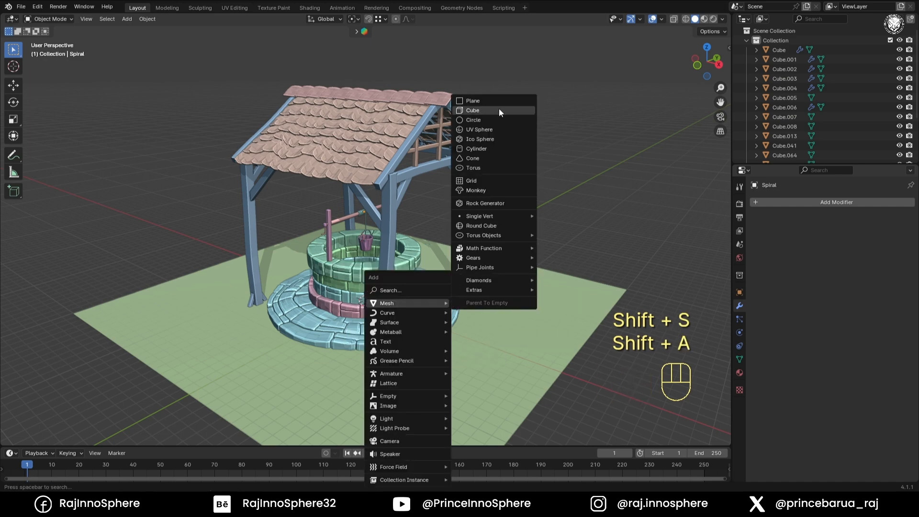
left_click(499, 107)
- Scale the cube to about 16.3 in X and Y only and lower it to about -0.864 m in Z as a ground slab
key("s")
key("shift+z")
left_click(618, 201)
key("g")
key("z")
left_click(577, 214)
middle_click_drag(502, 245, 479, 253)
middle_click_drag(480, 252, 479, 176, "shift")
- Search the asset library for "low poly grass" and look through the offered models
left_click(344, 32)
type("low poly grass")
key("Return")
left_click(638, 96)
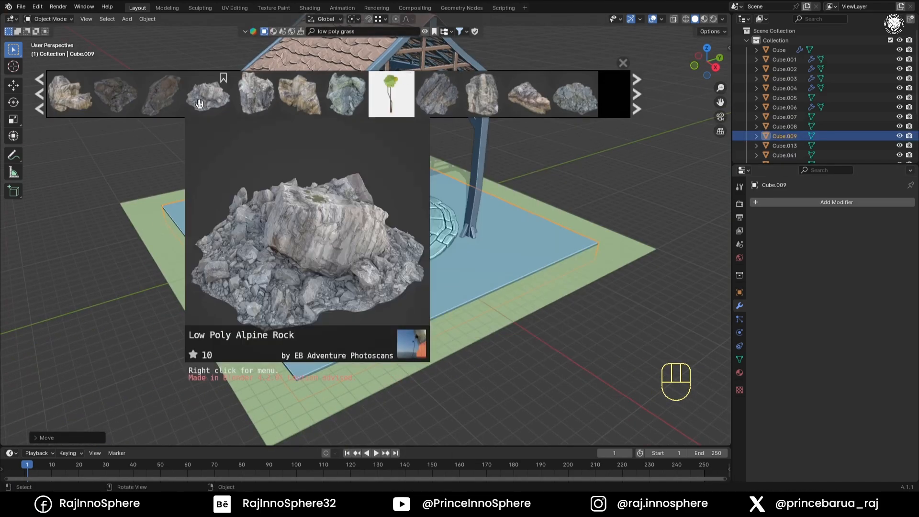
left_click(639, 108)
left_click(640, 111)
left_click(39, 96)
left_click(39, 96)
left_click(39, 96)
left_click(40, 96)
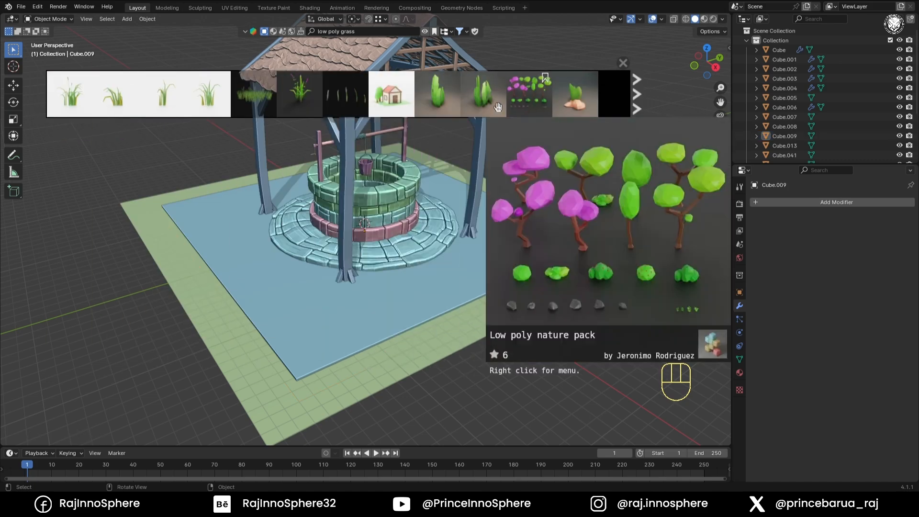
- Place the Grass A, Low Poly Grass Mix 01, LP Grass A and LP Grass B assets on the ground slab and close the results
mouse_move(201, 105)
left_click_drag(71, 103, 352, 305)
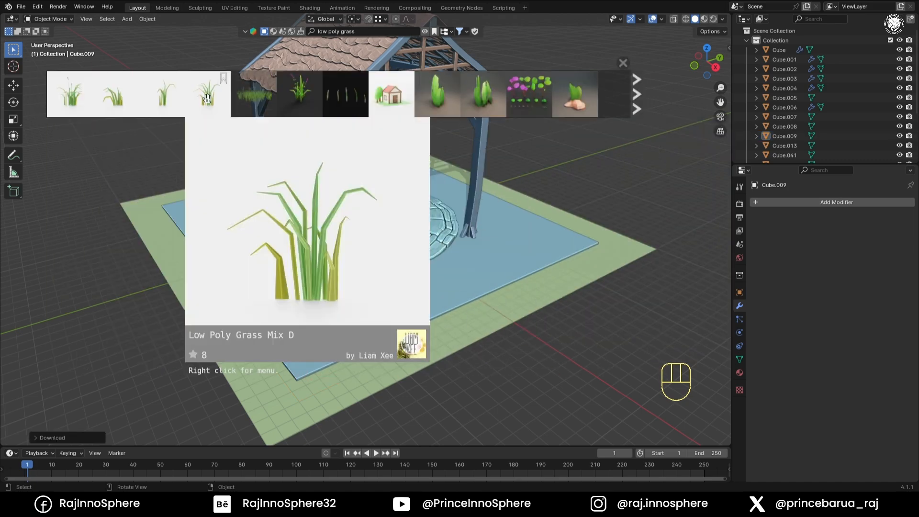
left_click_drag(297, 102, 292, 287)
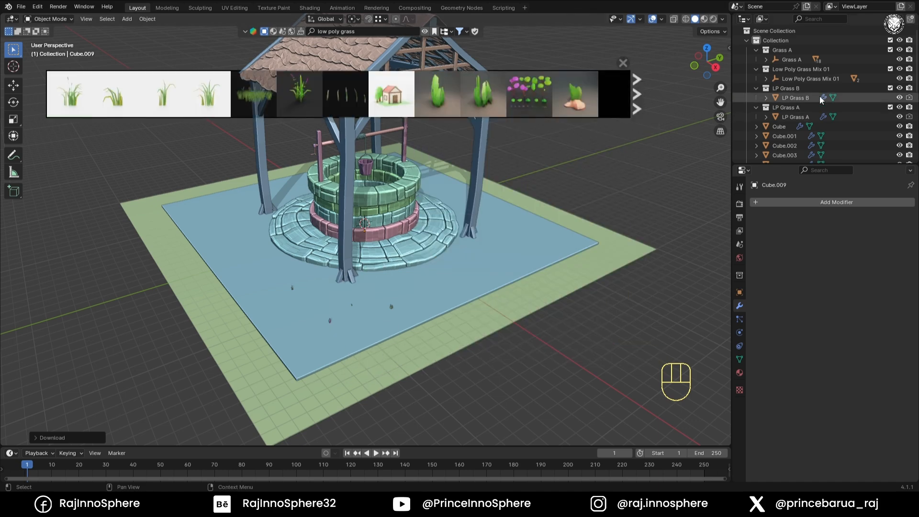
left_click(628, 65)
middle_click_drag(400, 383, 416, 367)
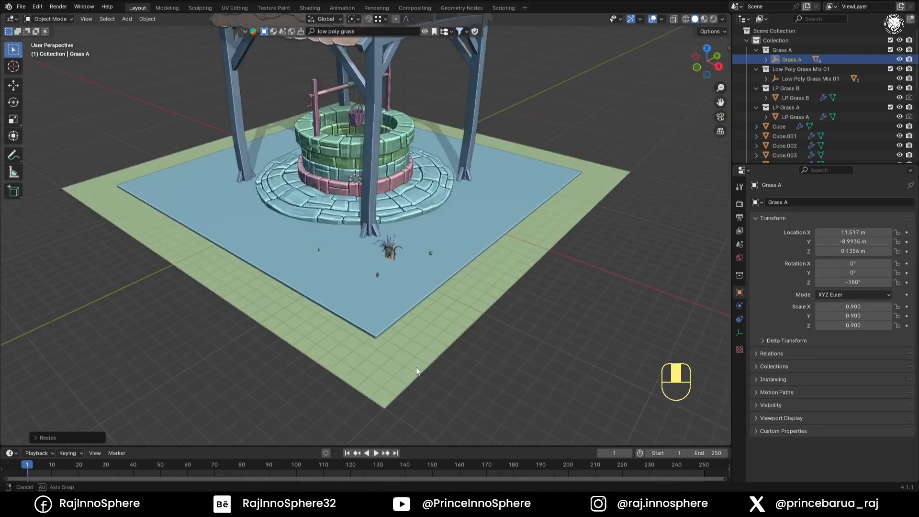
- Enlarge the placed grass plants, scaling LP Grass B to about 3.9, LP Grass A to about 2.6 and Low Poly Grass Mix 01 to about 4.4
scroll(416, 366, "up", 4)
key("s")
left_click(549, 308)
left_click(521, 290)
key("s")
left_click(608, 333)
left_click(400, 360)
key("s")
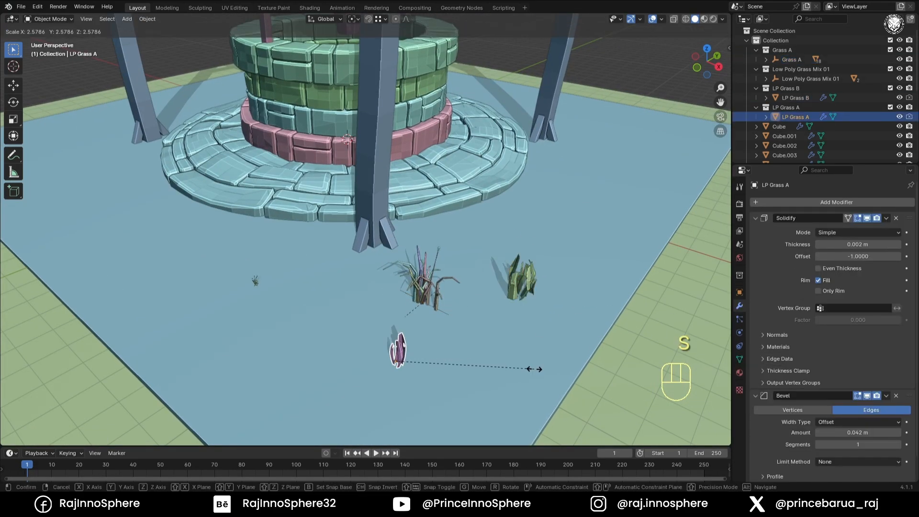
left_click(486, 322)
middle_click_drag(487, 322, 401, 328)
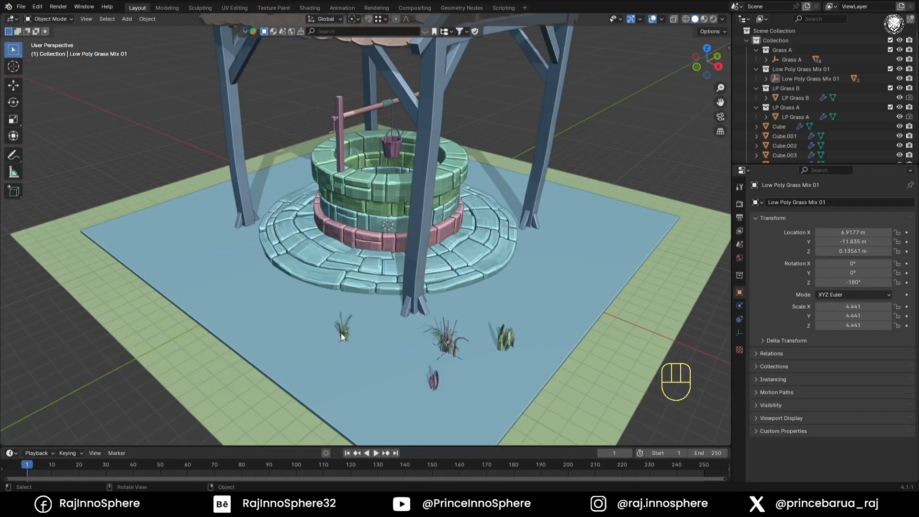
- Join the parts of Low Poly Grass Mix 01 into one mesh, clear its parent and delete the leftover empty
left_click(343, 330)
key("KP_3")
key("KP_Decimal")
middle_click_drag(392, 367, 474, 396)
middle_click_drag(424, 144, 418, 189, "shift")
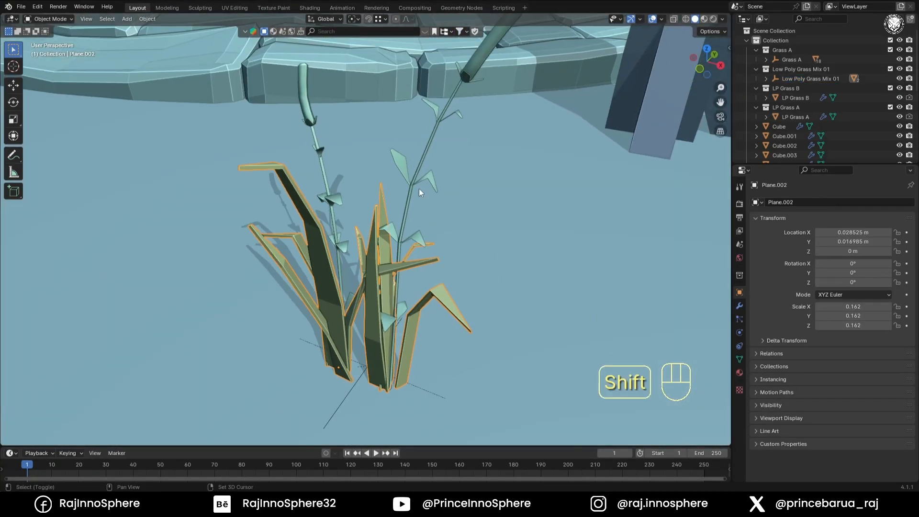
left_click(412, 186, "shift")
key("ctrl+j")
left_click(353, 390, "shift")
left_click(389, 341, "shift")
key("alt+p")
left_click(389, 340)
left_click(352, 389)
key("Delete")
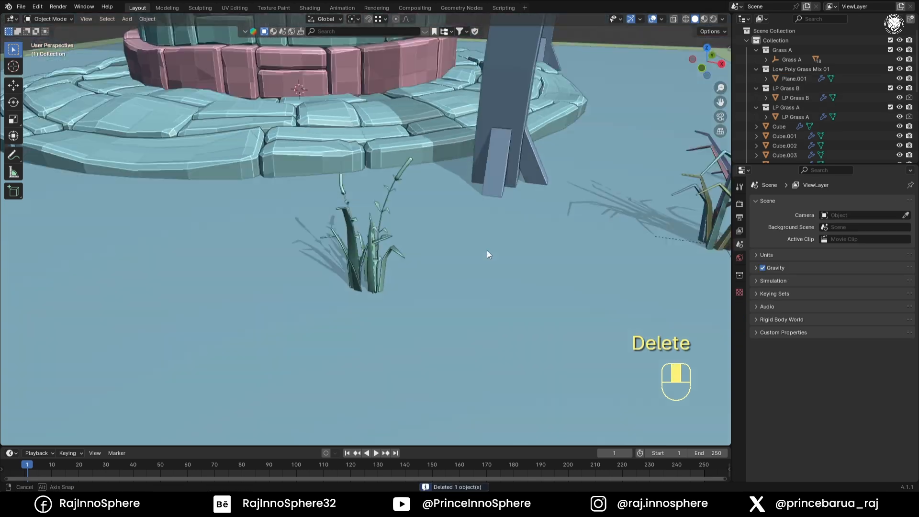
- Join the blades of Grass A into one mesh, detach it from its parent empty and delete that empty
key("KP_Decimal")
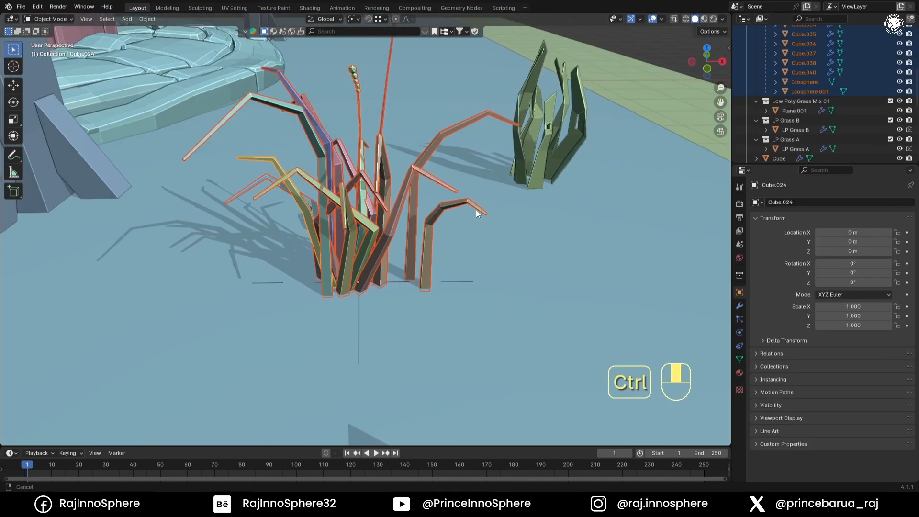
left_click(358, 321, "shift")
left_click(352, 303)
left_click(358, 333)
key("Delete")
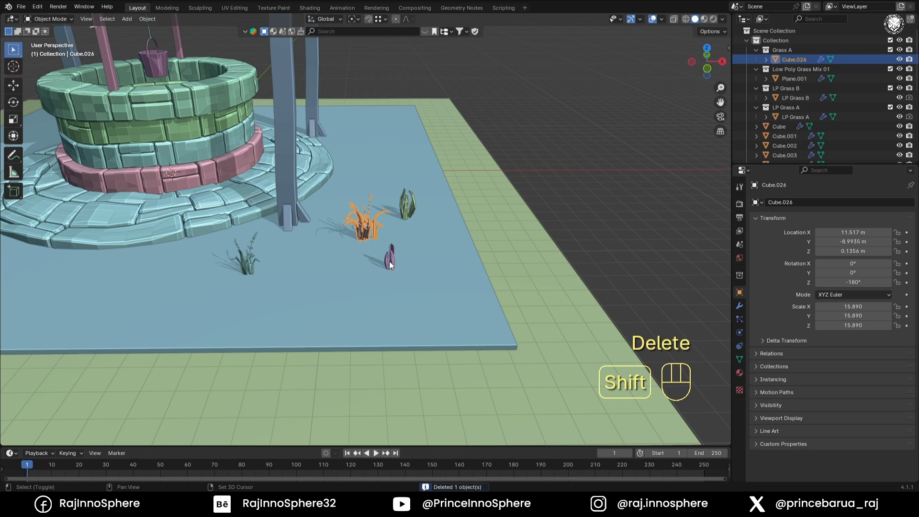
- Select all four grass plants and move them along X away from the well to the slab's outer side
left_click(375, 262, "shift")
key("g")
key("x")
left_click(615, 283)
- Arrange the grass plants individually in top view so they form a row beside the blue slab's edge
key("KP_7")
left_click(593, 227)
key("g")
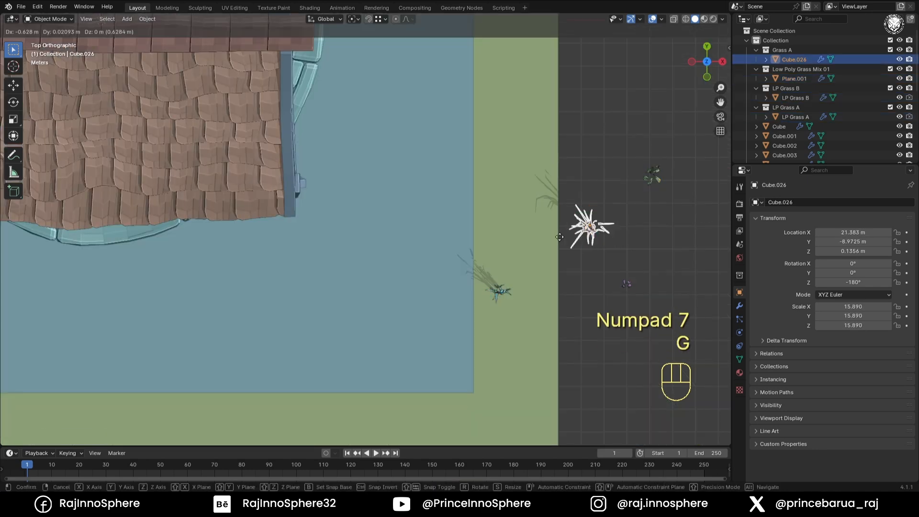
left_click(503, 246)
left_click(614, 290)
left_click(460, 223)
left_click(652, 175)
key("g")
left_click(484, 174)
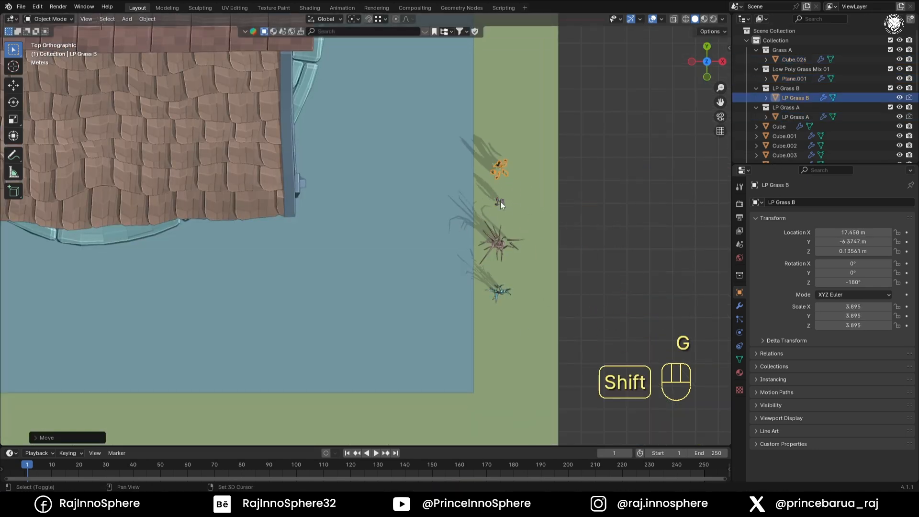
- Select the four grass plants and gather them in a new collection named grass
left_click(501, 202, "shift")
left_click(499, 244, "shift")
left_click(500, 291, "shift")
middle_click_drag(514, 290, 505, 225)
key("Return")
key("Return")
- Move the four grass plants farther outward along X to about 21.4 m, and select LP Grass B with the ground slab active
key("g")
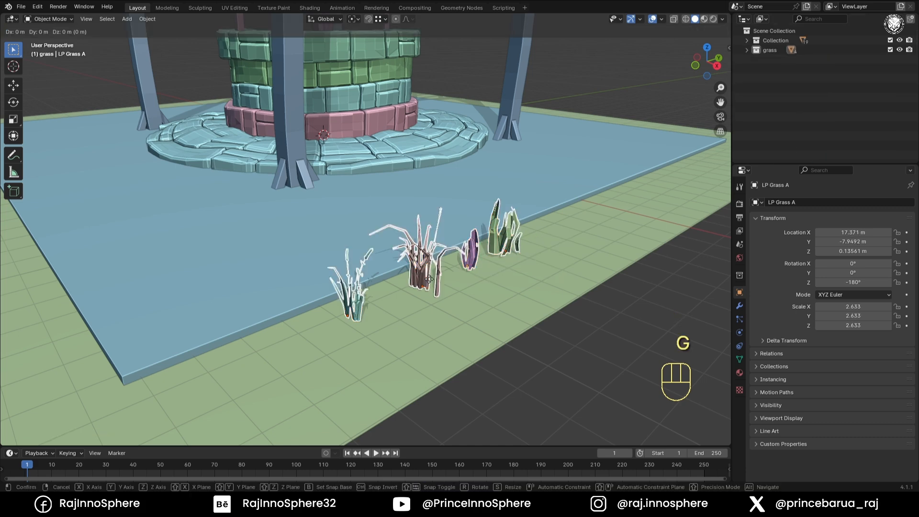
key("y")
key("x")
left_click(426, 225)
middle_click_drag(426, 216, 423, 268, "ctrl")
middle_click_drag(460, 194, 501, 211, "shift")
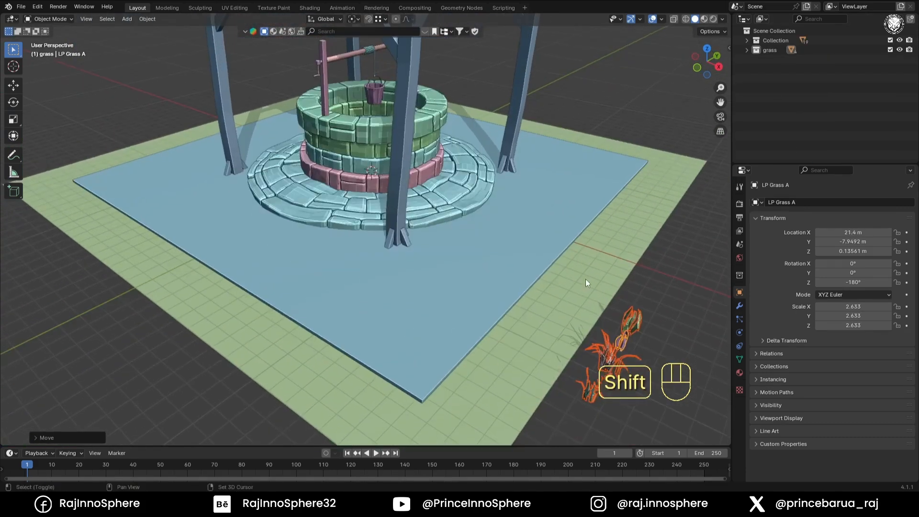
middle_click_drag(553, 252, 475, 295, "shift")
left_click(475, 294)
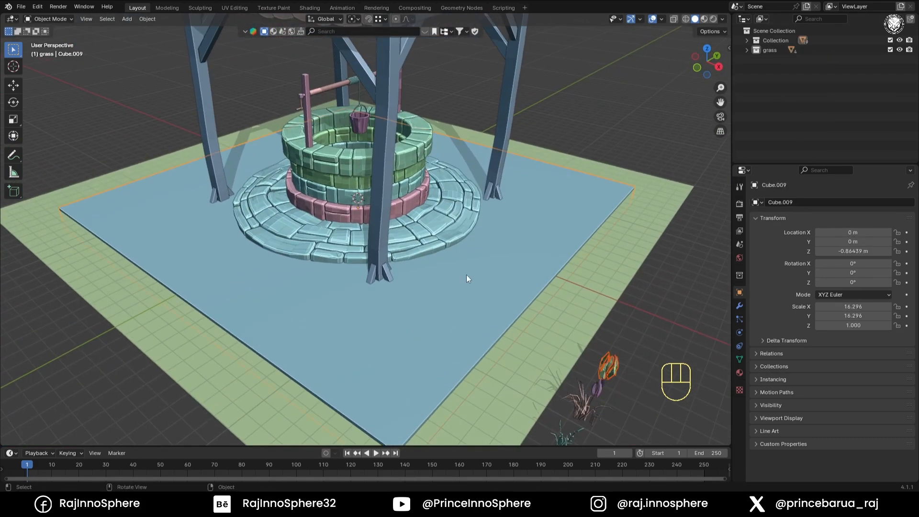
key("F3")
left_click(519, 269)
key("ctrl+z")
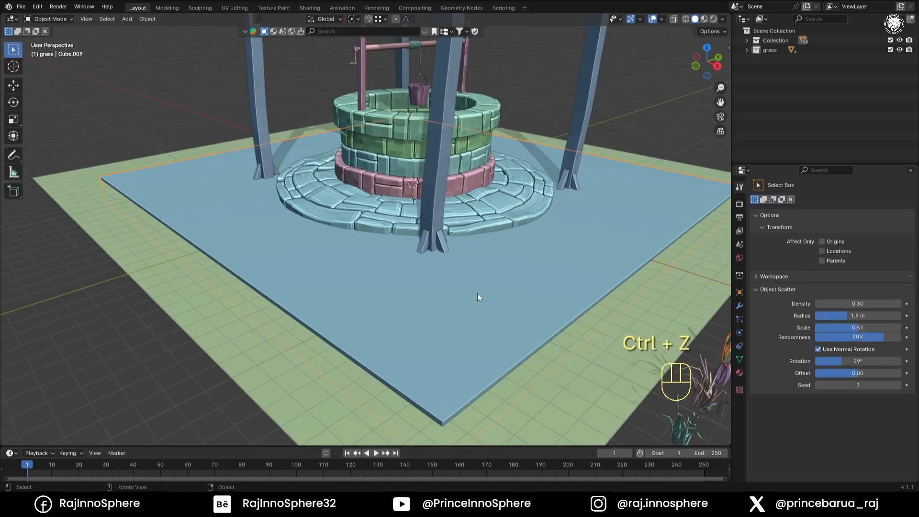
- Scatter LP Grass B in strokes around the well with Object Scatter, using density 0.20, radius 1.9 m, scale 0.97 and randomness 80%
key("F3")
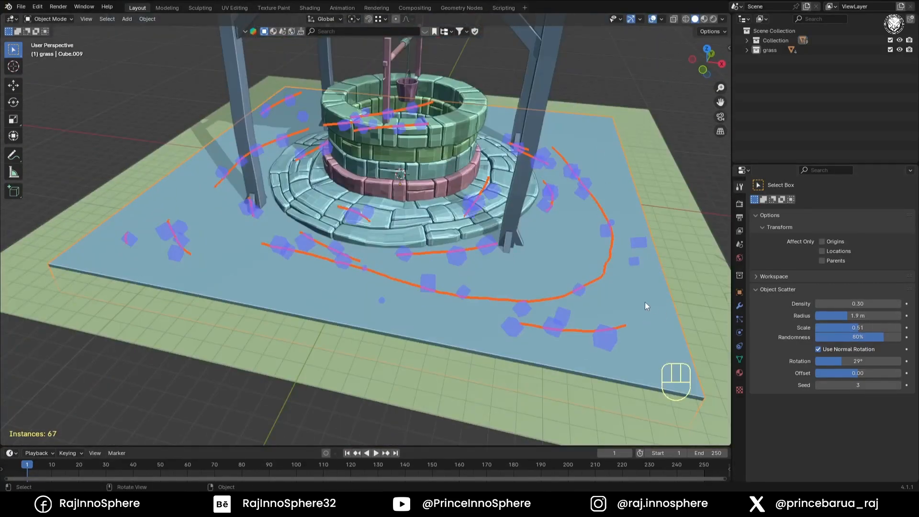
key("KP_3")
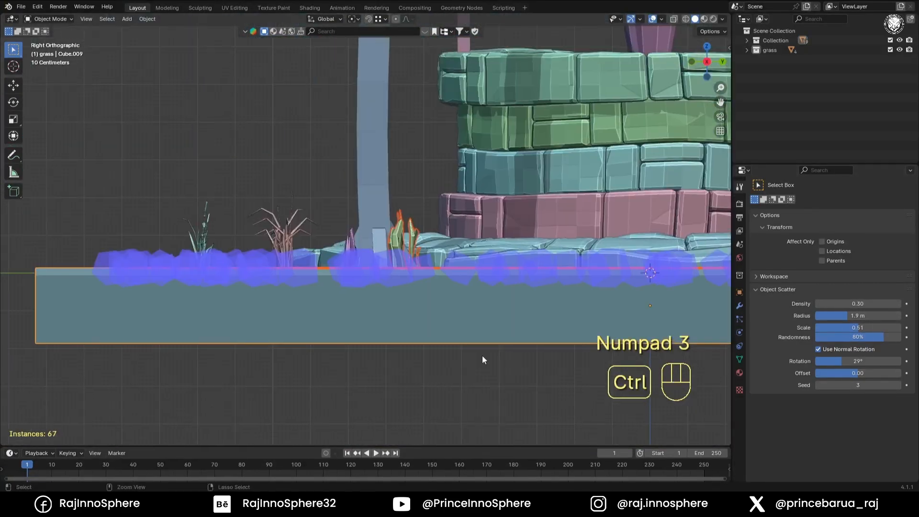
left_click_drag(857, 328, 881, 329, "shift")
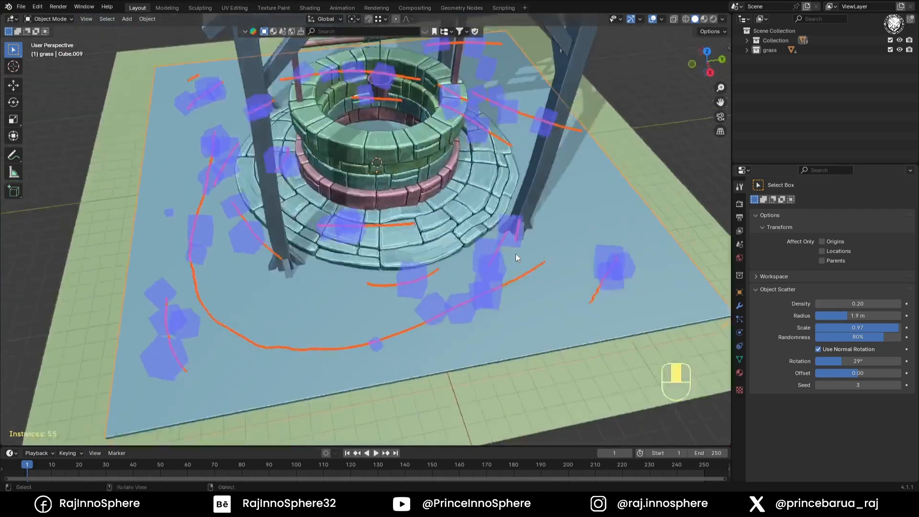
mouse_move(431, 309)
middle_mouse_down()
mouse_move(366, 301)
mouse_move(427, 317)
mouse_move(508, 282)
middle_mouse_up()
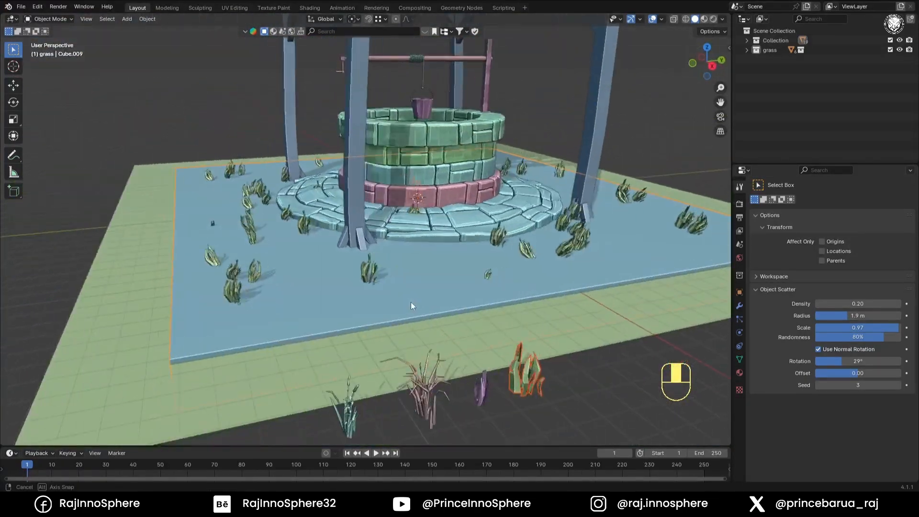
middle_click_drag(507, 282, 498, 254, "shift")
middle_click_drag(498, 253, 465, 215)
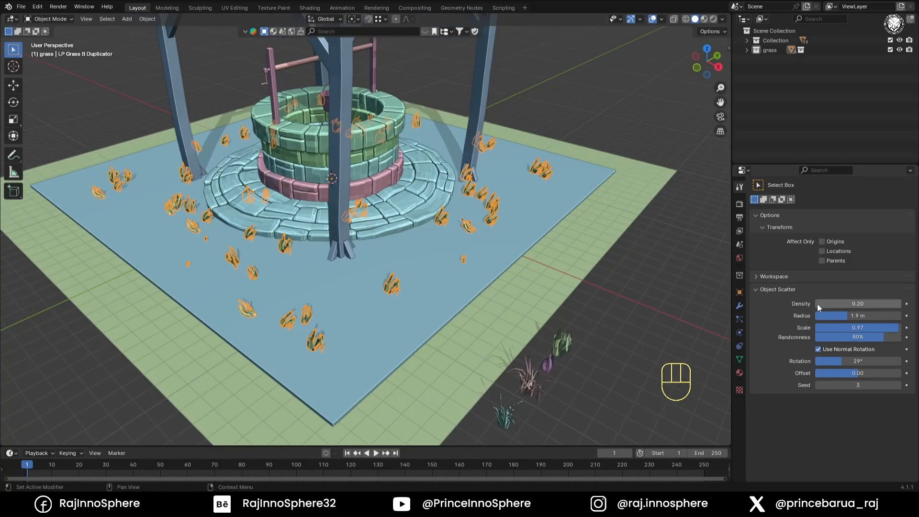
- Delete the two unneeded grass plants standing between the outer ones beside the slab
left_click(555, 360)
middle_click_drag(554, 360, 496, 317, "shift")
key("Delete")
key("Delete")
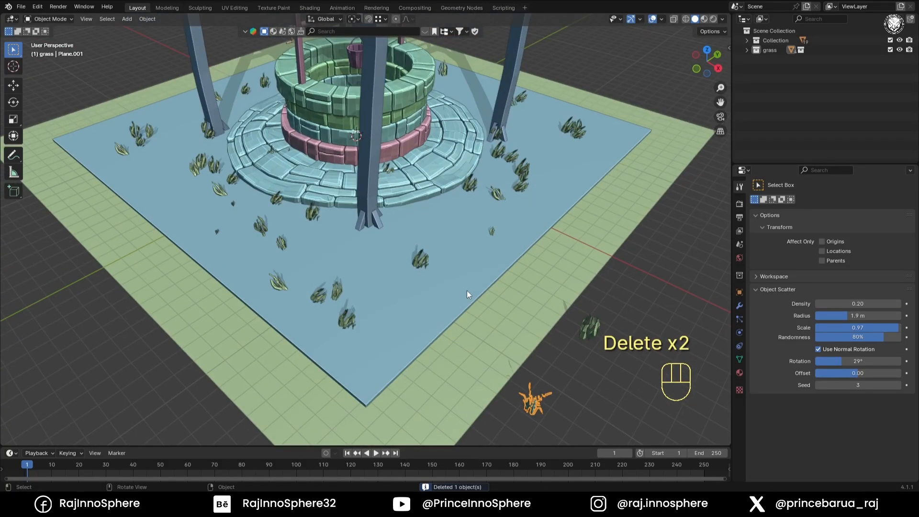
- Scatter the second grass plant in strokes around the well with Object Scatter, using radius 4 m, scale 1.20 and rotation 0°
key("F3")
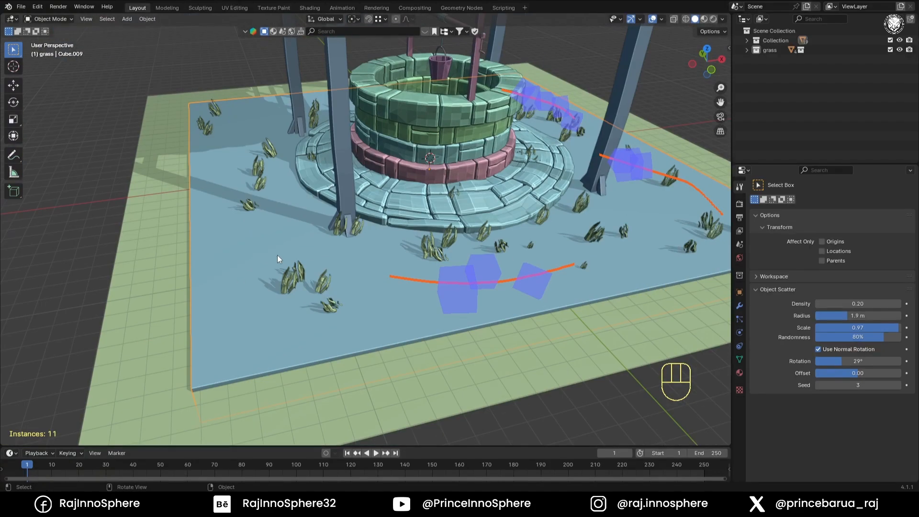
mouse_move(278, 255)
middle_mouse_down("shift")
mouse_move(238, 334)
mouse_move(268, 277)
mouse_move(357, 239)
mouse_move(403, 231)
mouse_move(375, 254)
middle_mouse_up("shift")
key("KP_3")
scroll(628, 324, "up", 4)
middle_click_drag(628, 324, 661, 431, "shift")
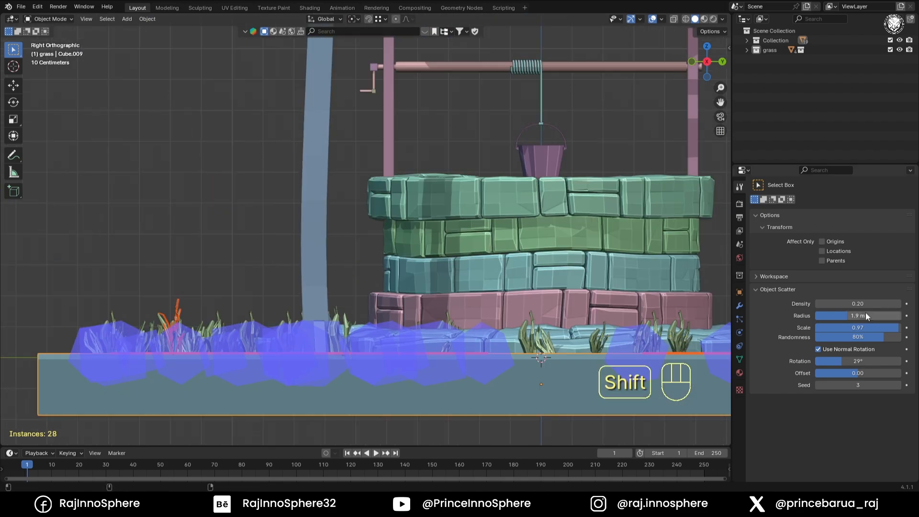
left_click_drag(858, 327, 872, 328)
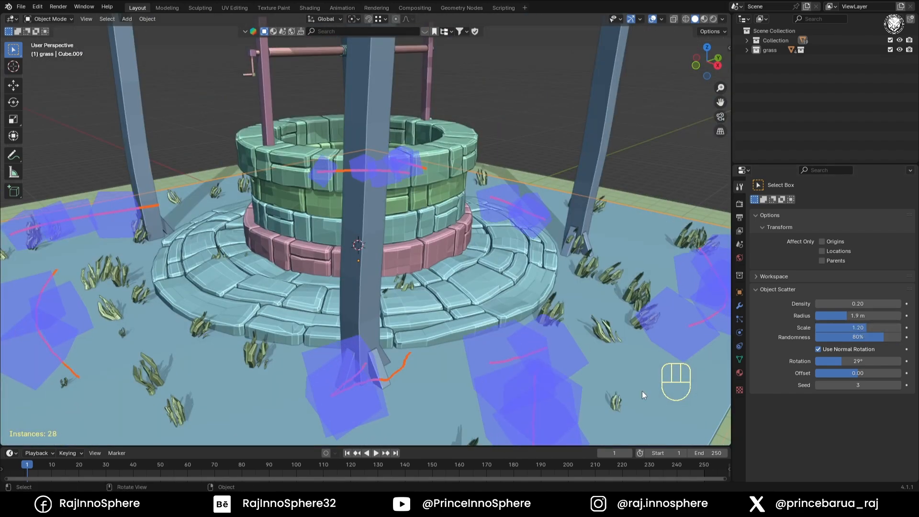
left_click_drag(858, 315, 869, 316)
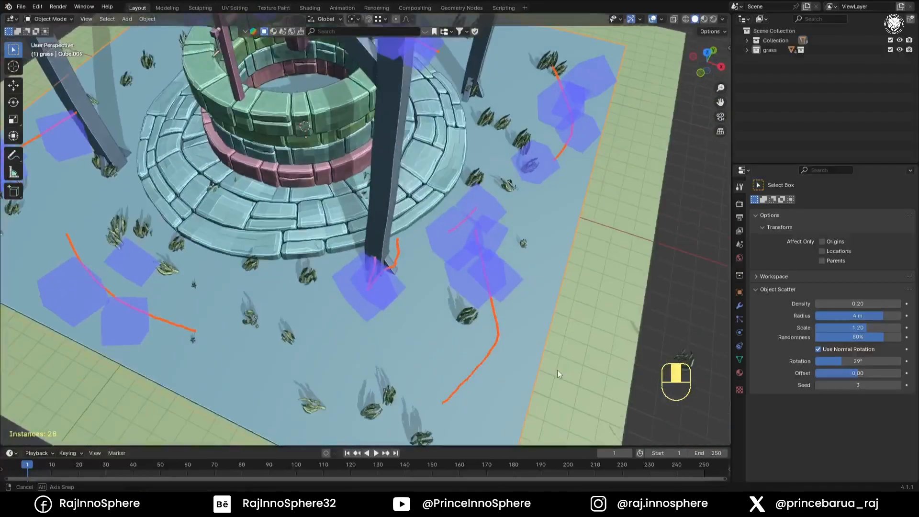
left_click_drag(858, 361, 815, 361)
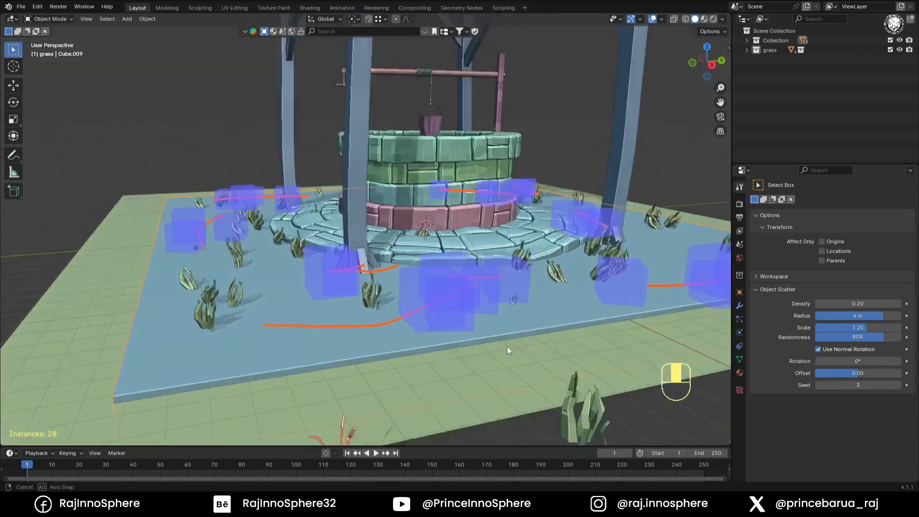
middle_click_drag(507, 347, 555, 365)
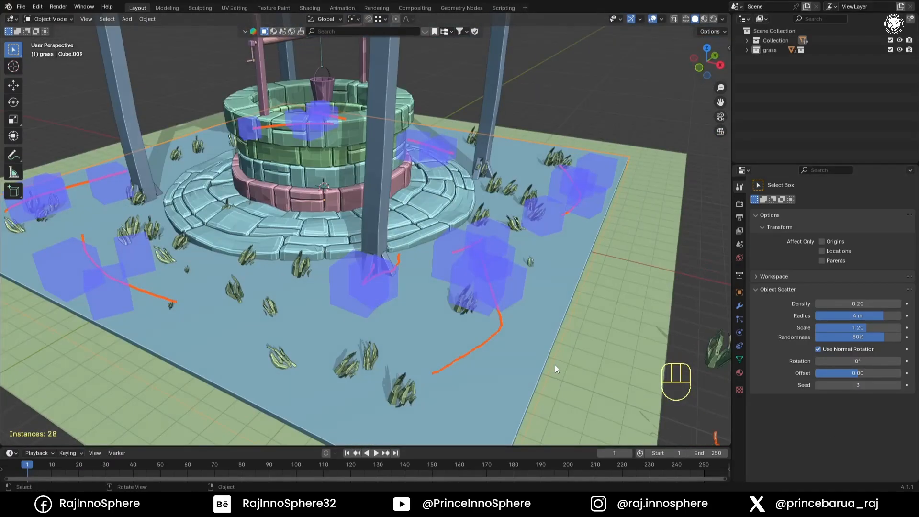
key("Return")
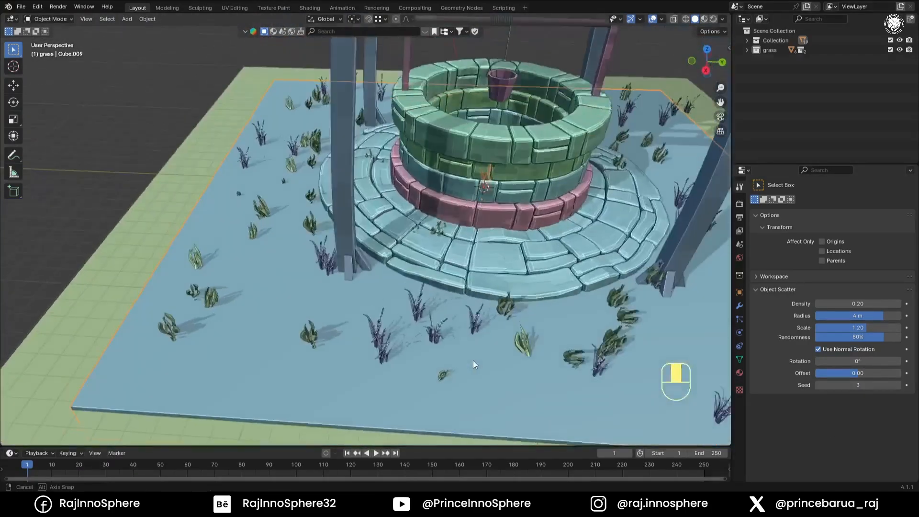
- Add an ico sphere with 1 subdivision and a 1 m radius as the base for a rock
middle_click_drag(473, 361, 545, 337)
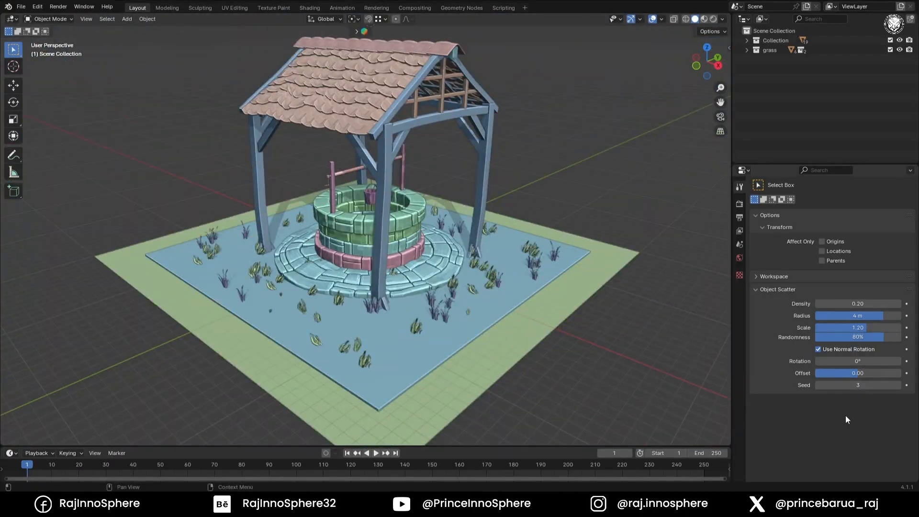
key("shift+a")
mouse_move(371, 292)
left_click(471, 141)
left_click(87, 344)
scroll(431, 209, "down", 8)
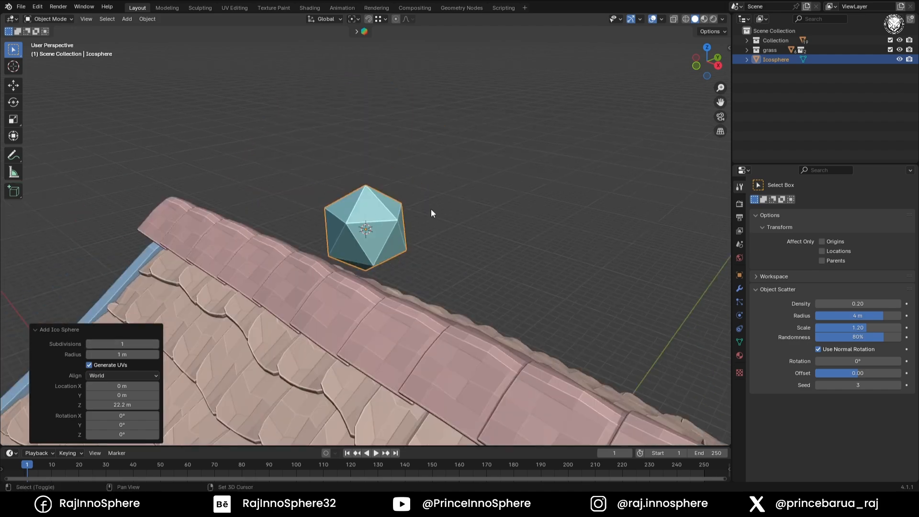
- Move the ico sphere onto the blue slab in front of the near post and lower it about 0.97 m along Z
left_click(372, 97)
middle_click_drag(307, 384, 372, 257, "shift")
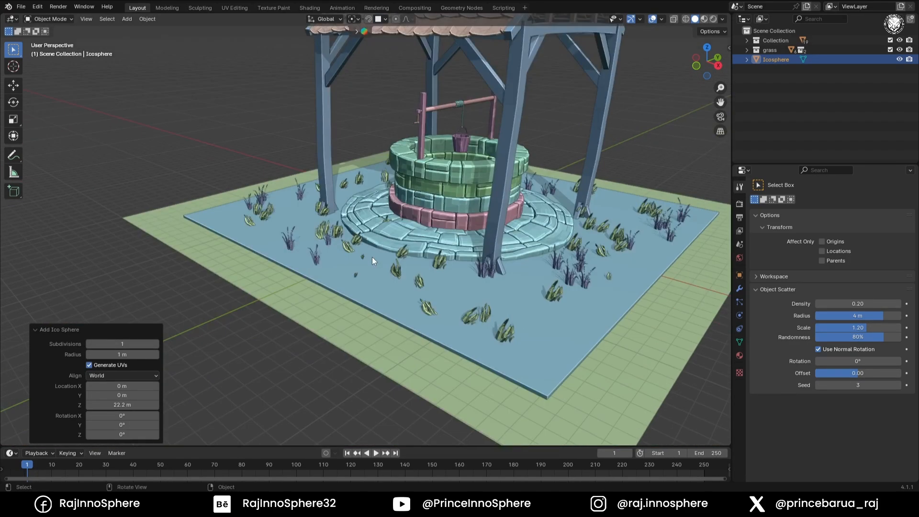
left_click(523, 325)
key("KP_Decimal")
key("g")
key("z")
left_click(495, 267)
- Scale the ico sphere, stretching it along X, to shape it into a long, flat rock
scroll(496, 266, "down", 9)
key("s")
key("x")
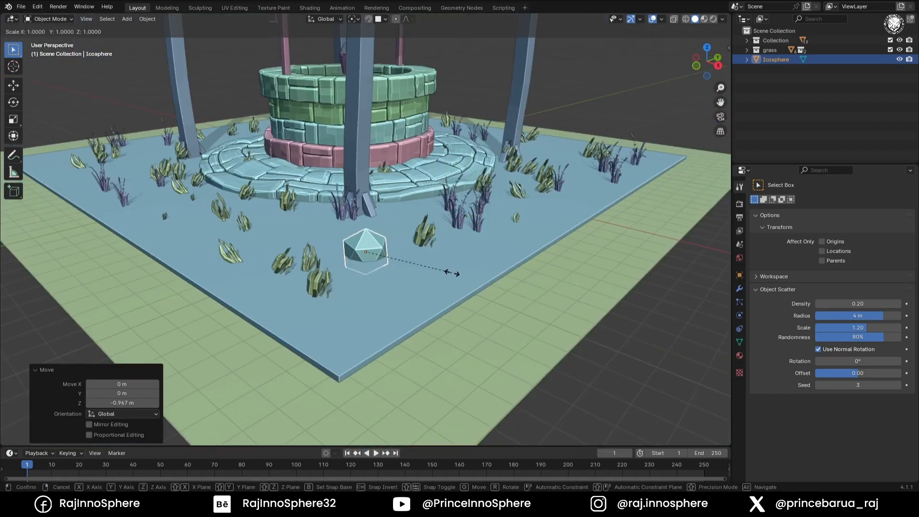
left_click(502, 283)
middle_click_drag(501, 284, 482, 357)
key("KP_Decimal")
key("s")
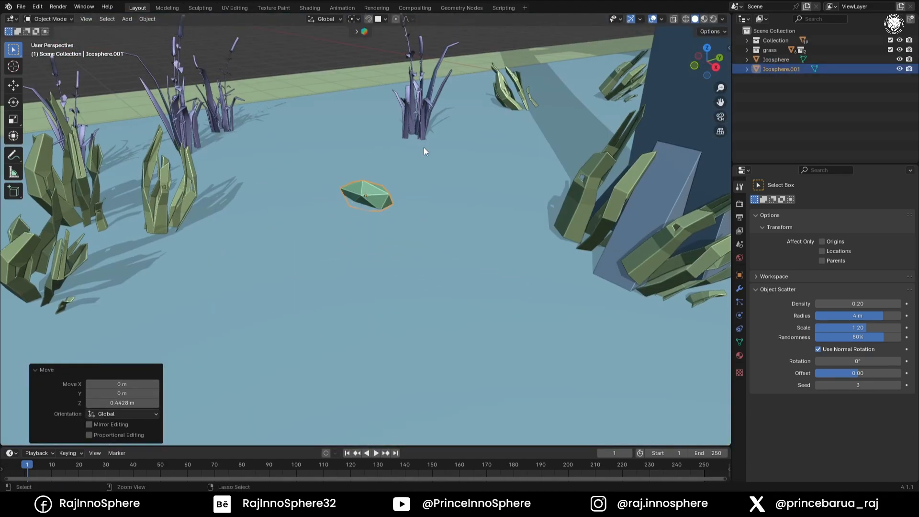
- Duplicate the large rock and scale the copy to 0.555 as a smaller stone against it
middle_click_drag(424, 148, 426, 217, "ctrl")
left_click(426, 220)
key("KP_Decimal")
key("shift+d")
right_click(490, 272)
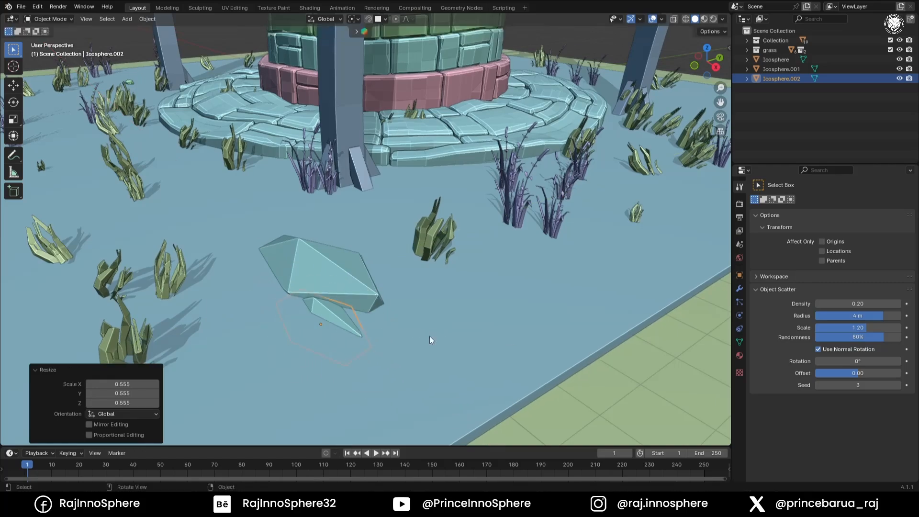
middle_click_drag(512, 221, 510, 306, "ctrl")
left_click(510, 308)
- Duplicate the pair of rocks and place the copy across the slab near another post, moving it only in the ground plane
middle_click_drag(508, 309, 482, 338)
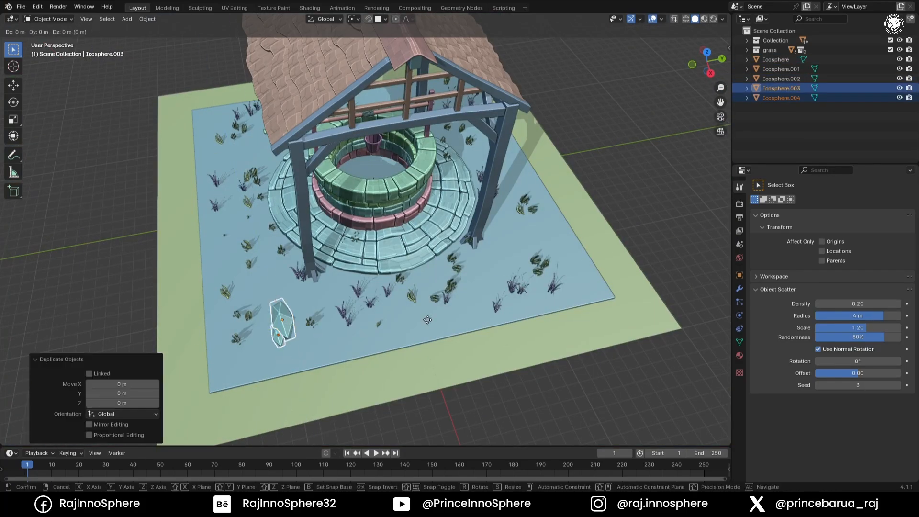
key("shift+z")
left_click(663, 228)
key("KP_Decimal")
- Duplicate the small stone to the other end of the copied large rock, and duplicate the three-stone group for another spot
left_click(363, 266)
middle_click_drag(430, 281, 379, 287)
key("shift+d")
key("shift+z")
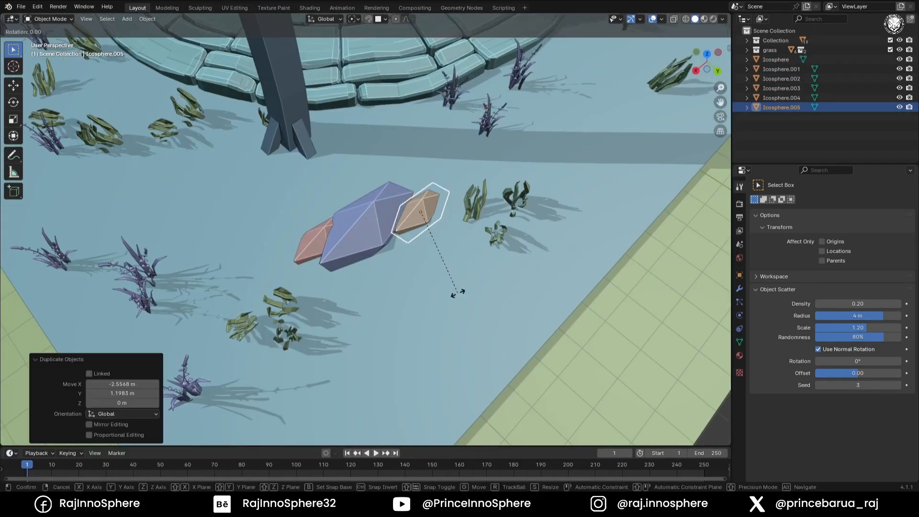
left_click(456, 236)
middle_click_drag(509, 326, 469, 290)
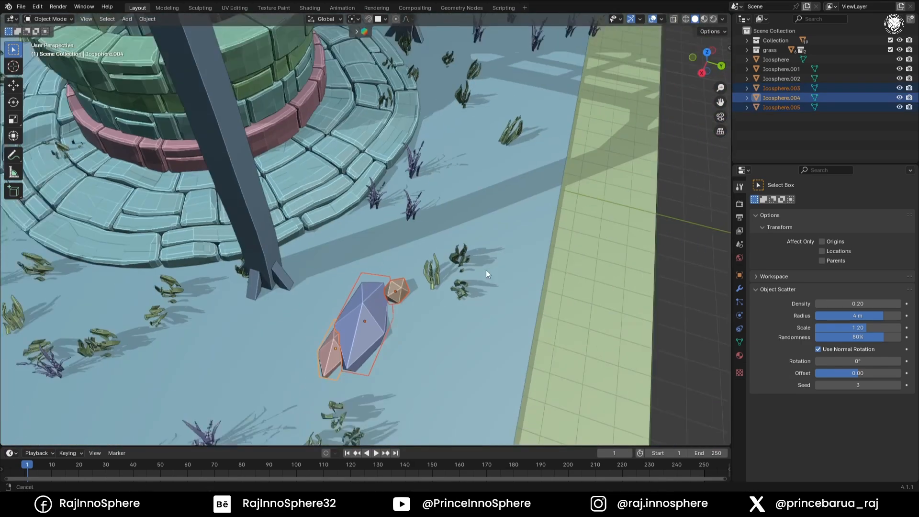
key("shift+d")
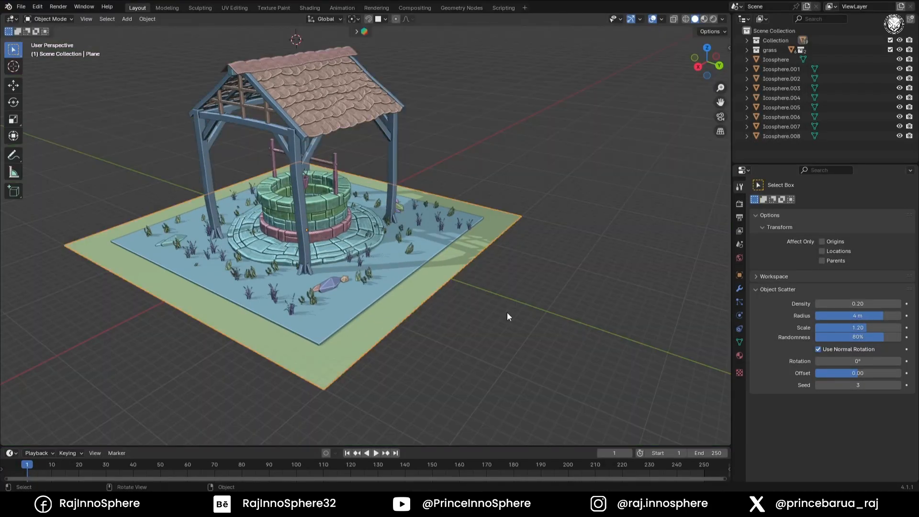
- Scale up the green ground plane far beyond the blue slab and return the 3D cursor to the world origin
key("s")
left_click(377, 310)
key("shift+s")
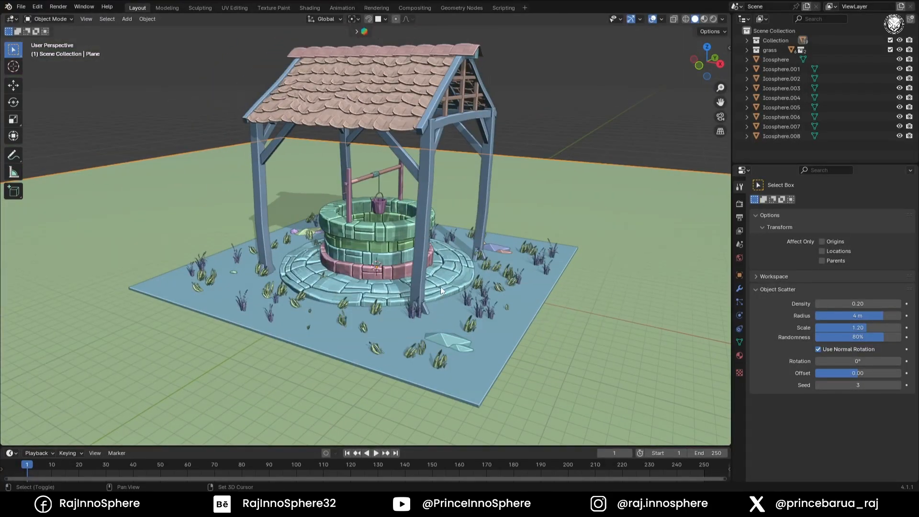
mouse_move(453, 421)
middle_mouse_down()
mouse_move(400, 168)
mouse_move(436, 174)
middle_mouse_up()
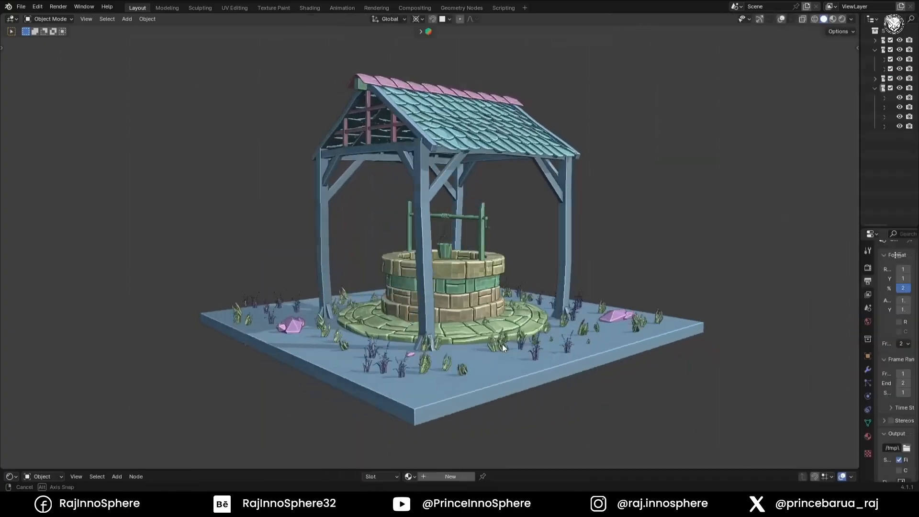
middle_click_drag(503, 345, 797, 353)
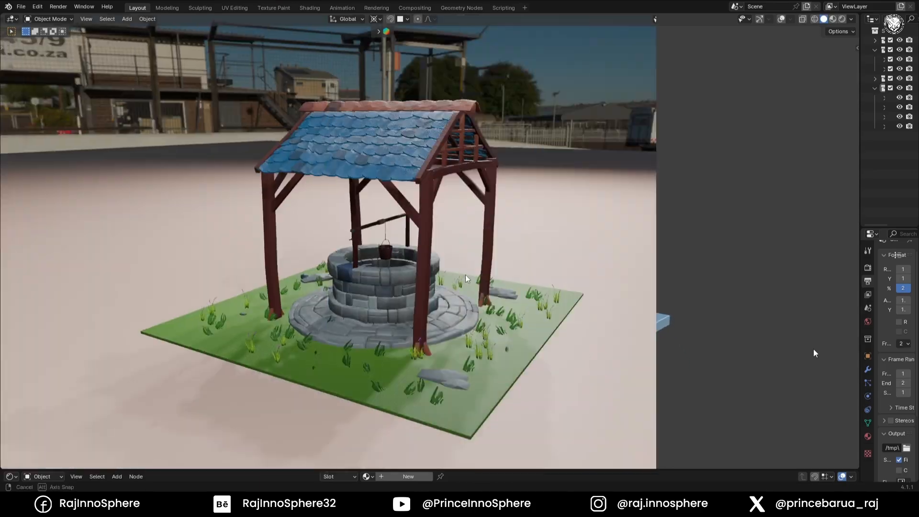
mouse_move(466, 275)
middle_mouse_down()
mouse_move(519, 291)
mouse_move(768, 278)
mouse_move(10, 281)
middle_mouse_up()
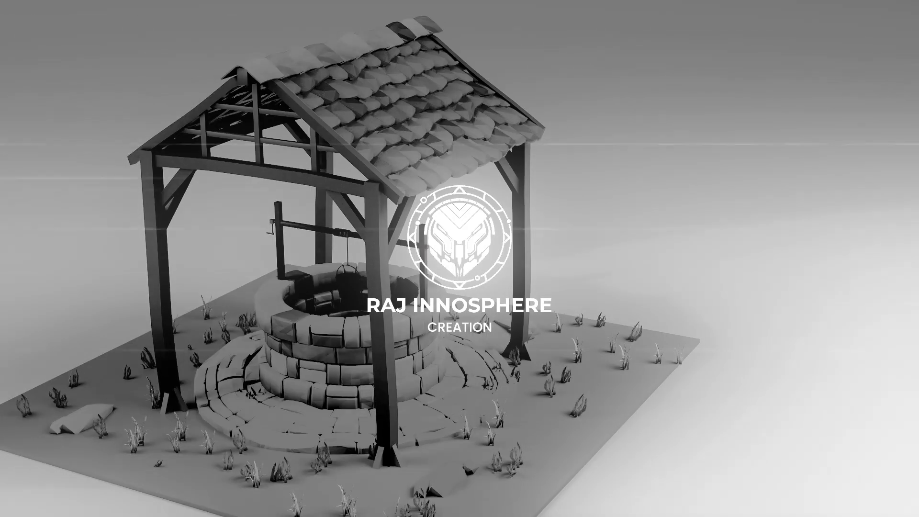